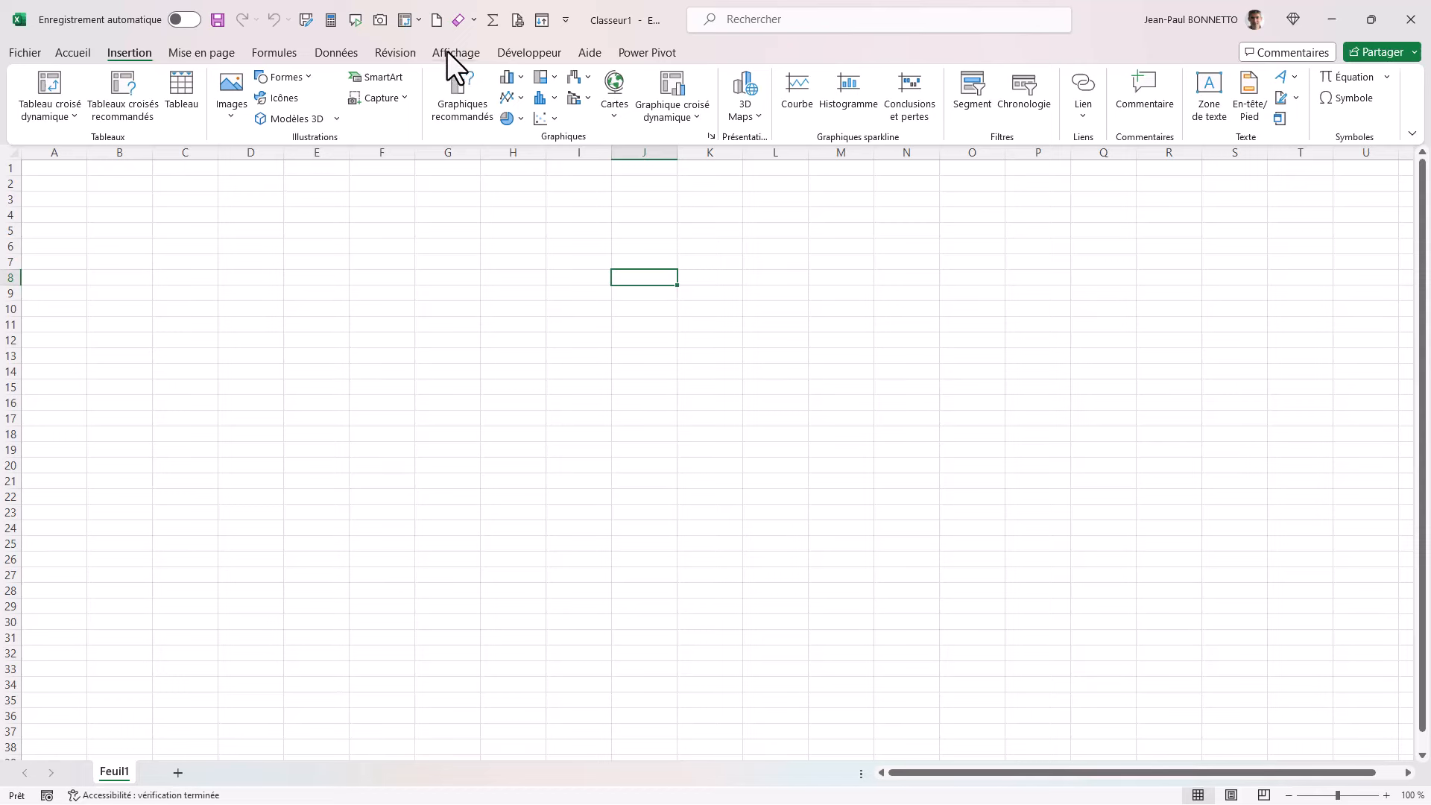
Show the formula bar in the blank workbook.
click(447, 52)
click(566, 121)
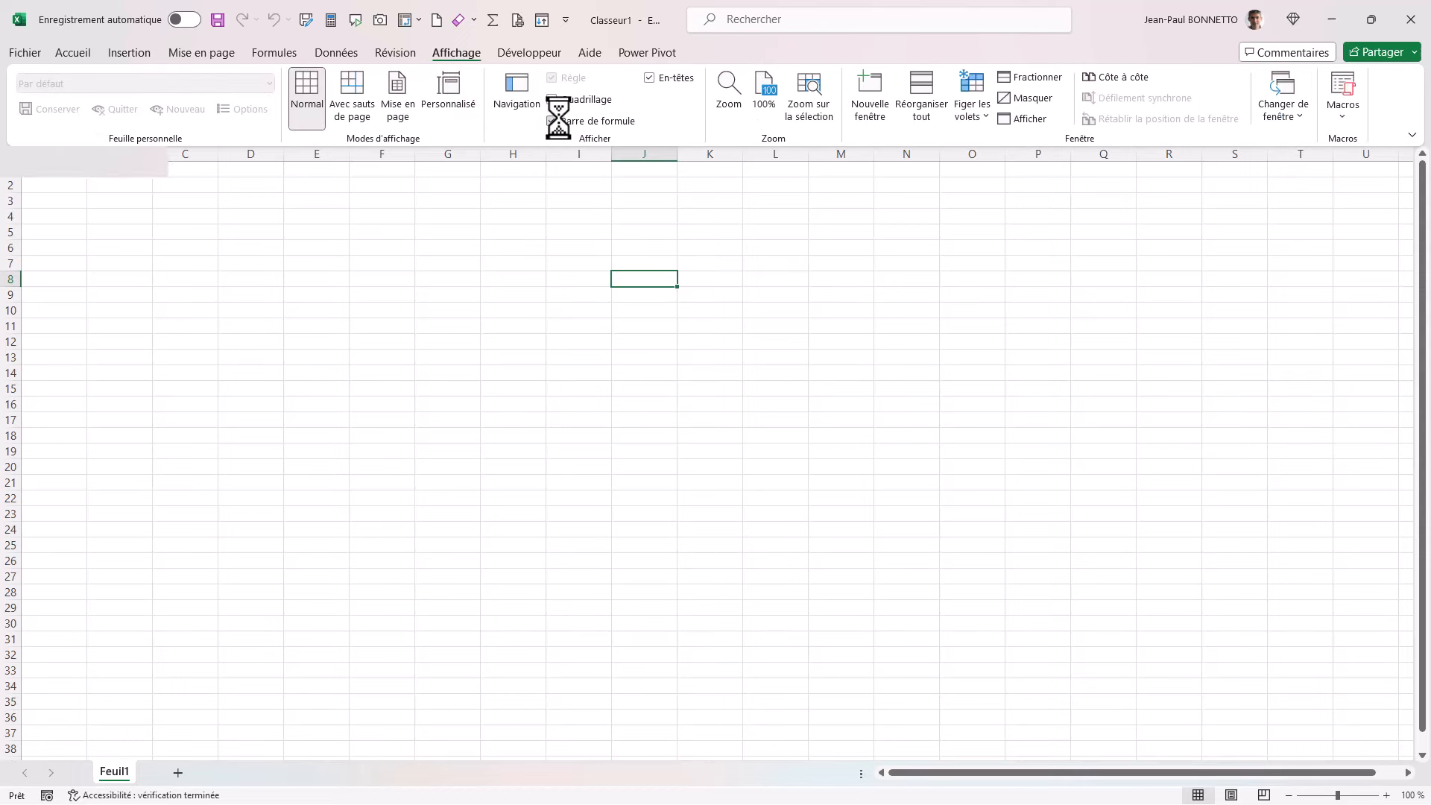
click(411, 309)
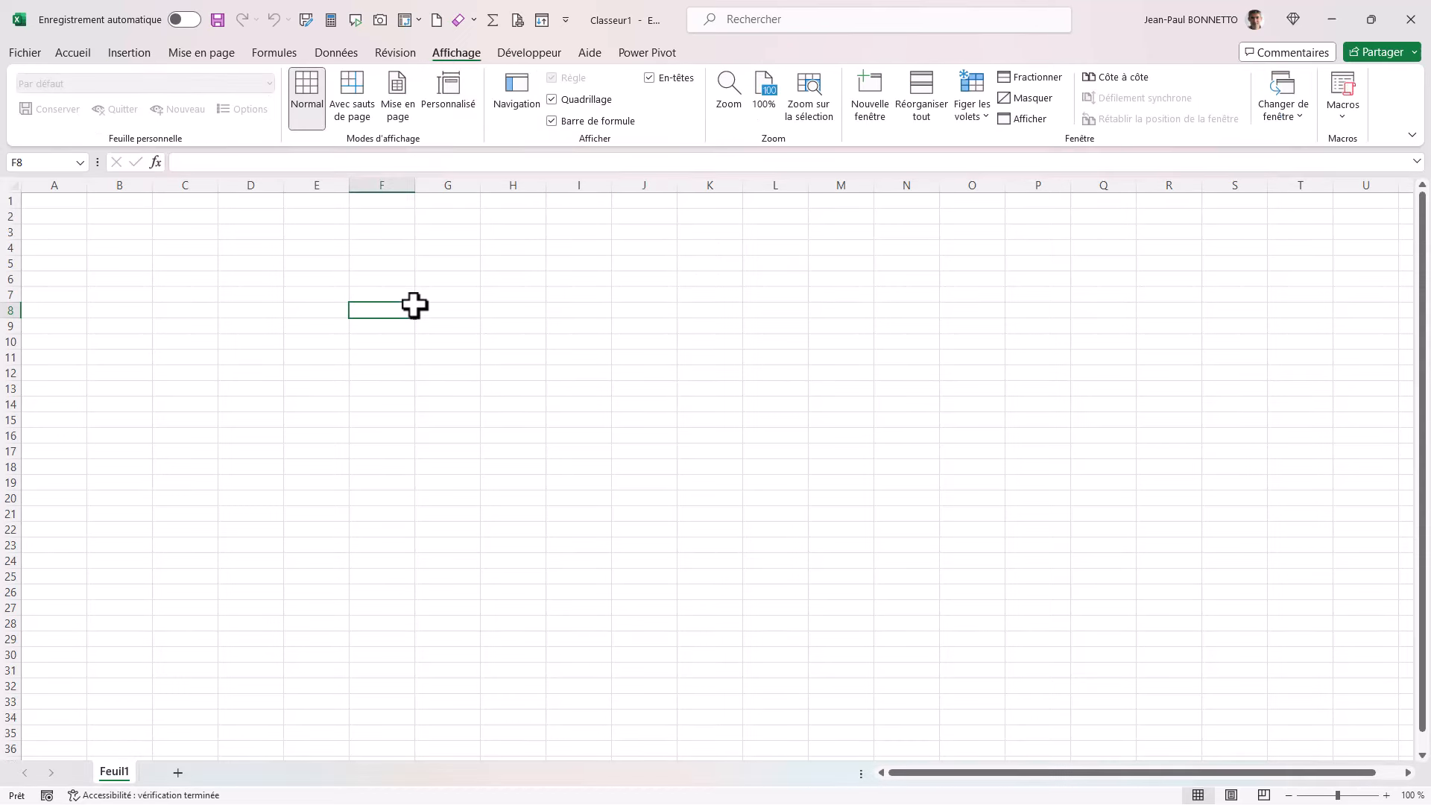
click(388, 231)
click(364, 218)
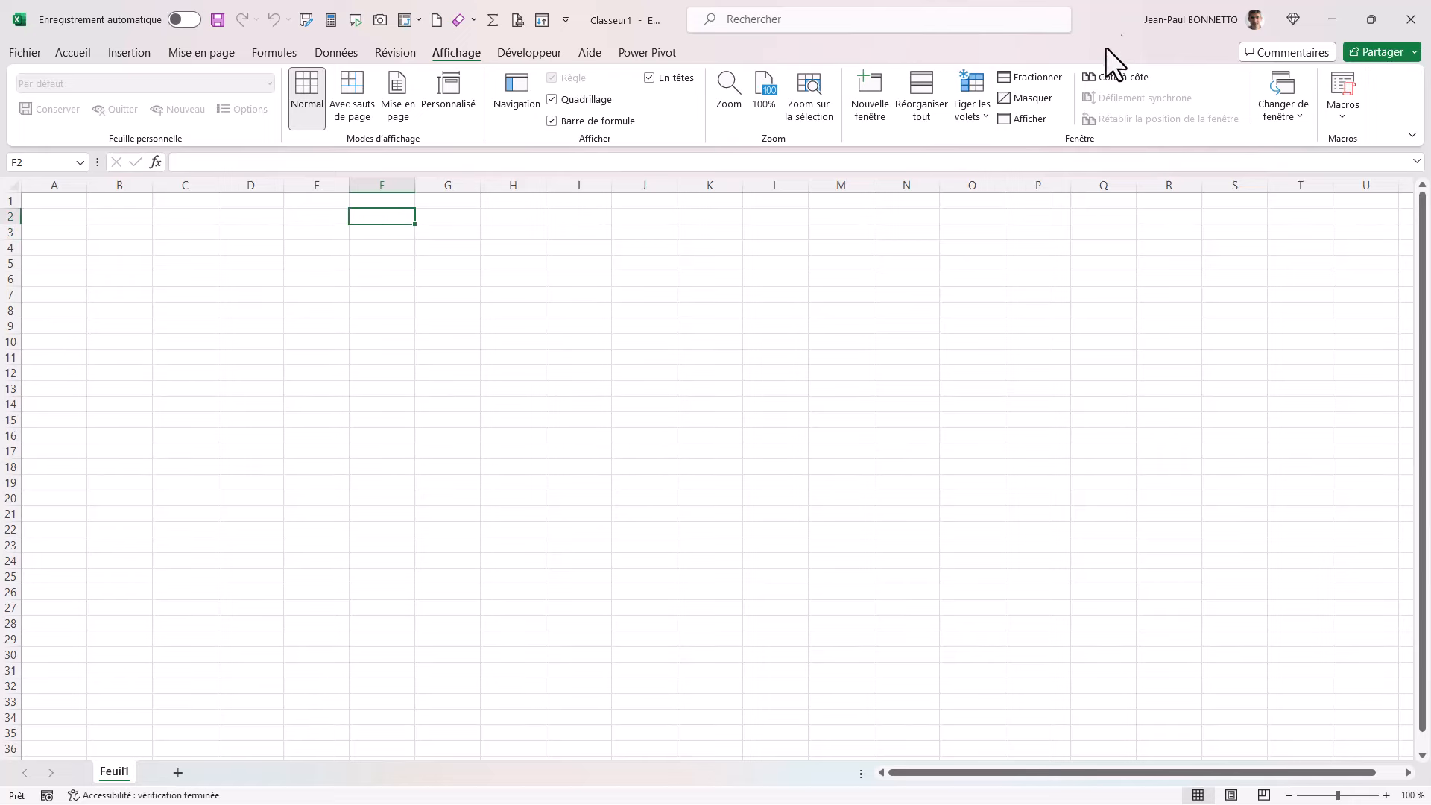
Shrink the blank workbook's window and copy the entire employee table, headers included, from the SOURCE sheet of the HR dashboard workbook.
drag(1094, 19, 1081, 95)
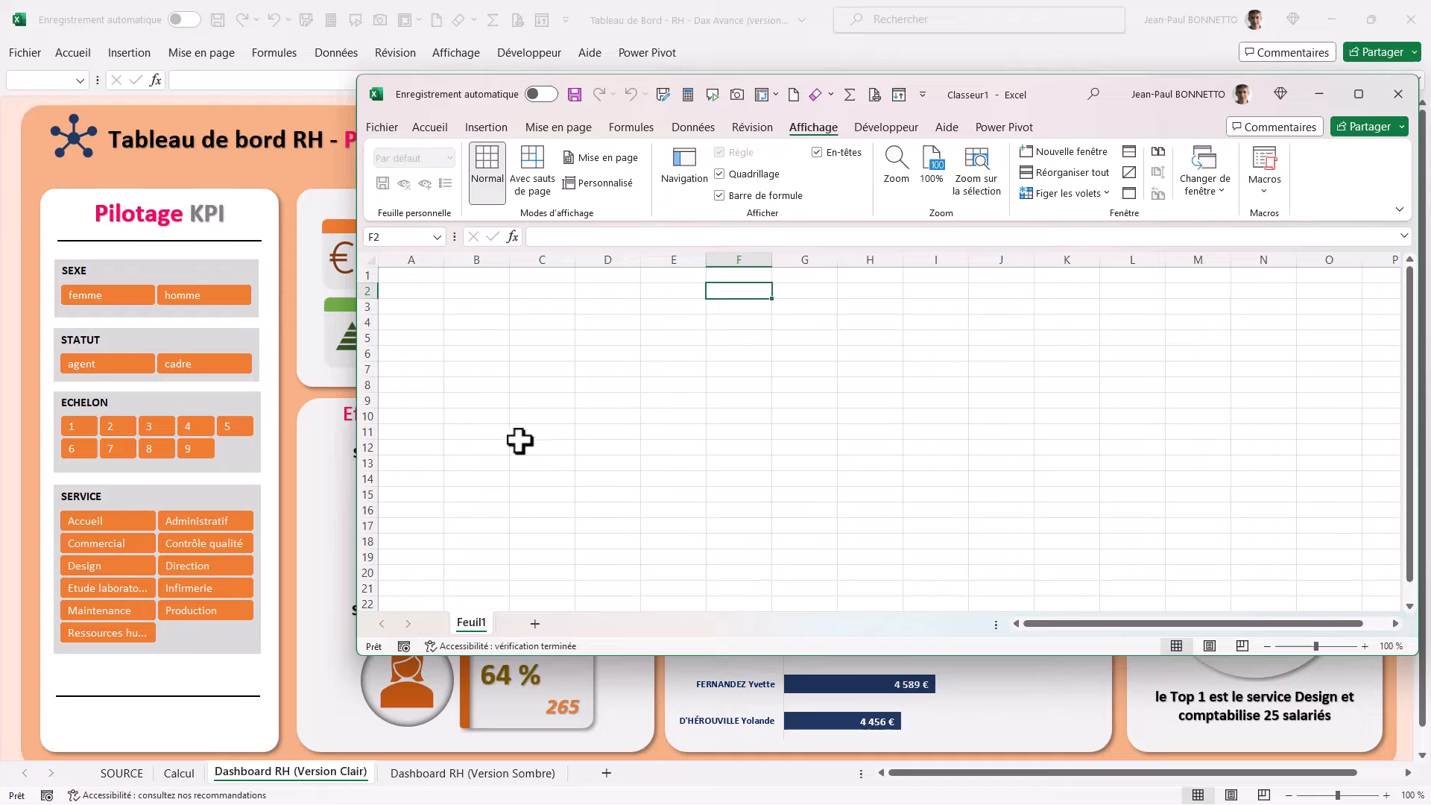
click(123, 773)
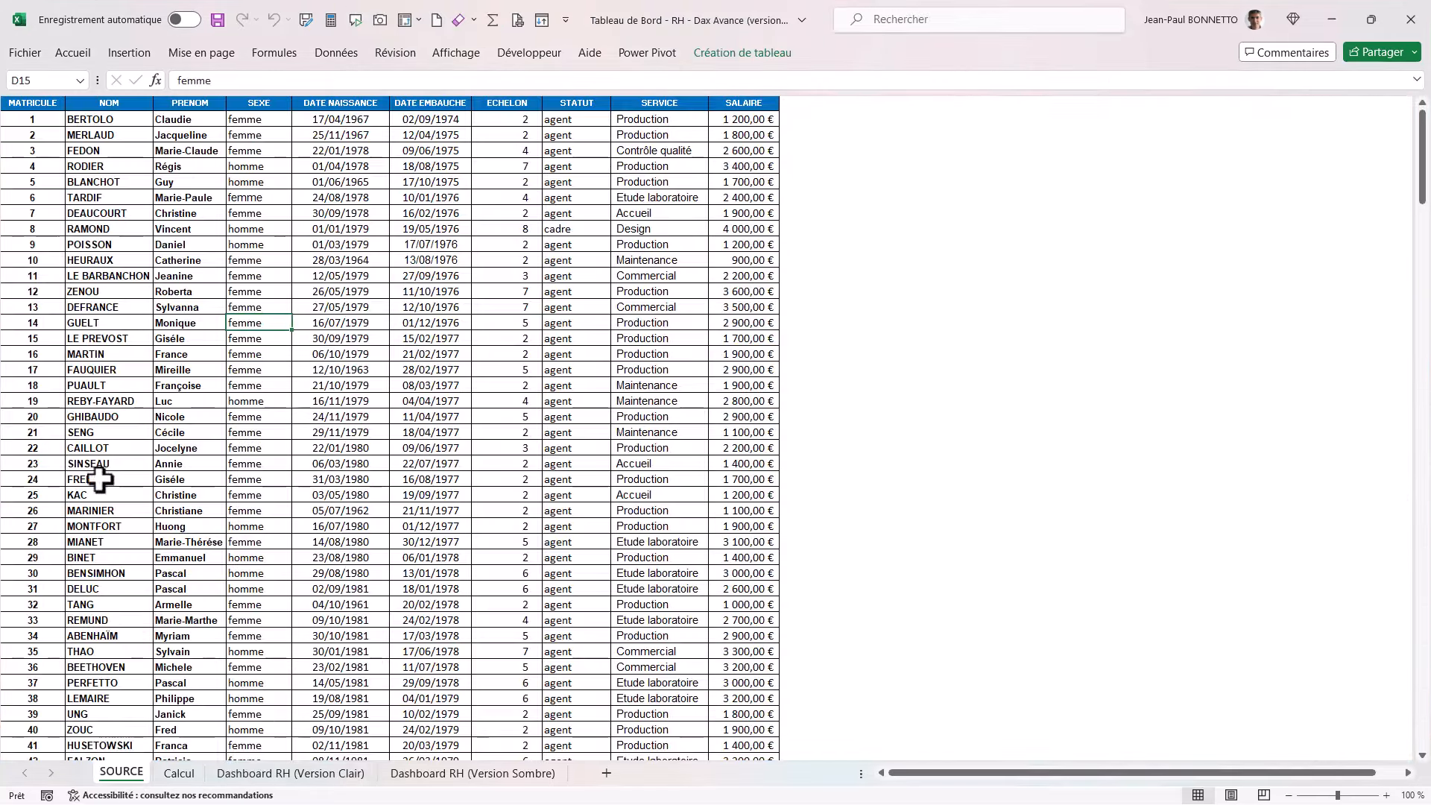
click(19, 105)
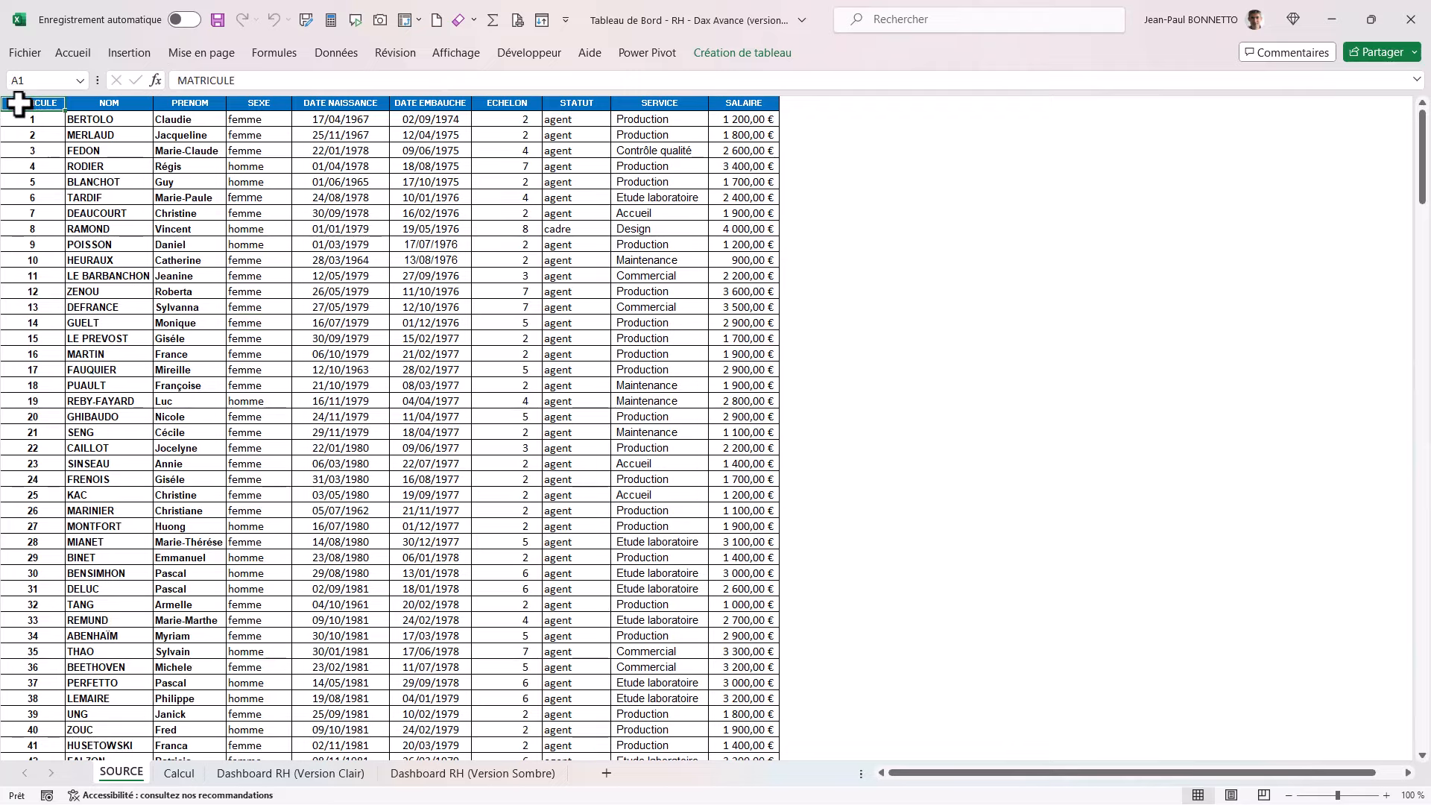
key(ctrl+shift+End)
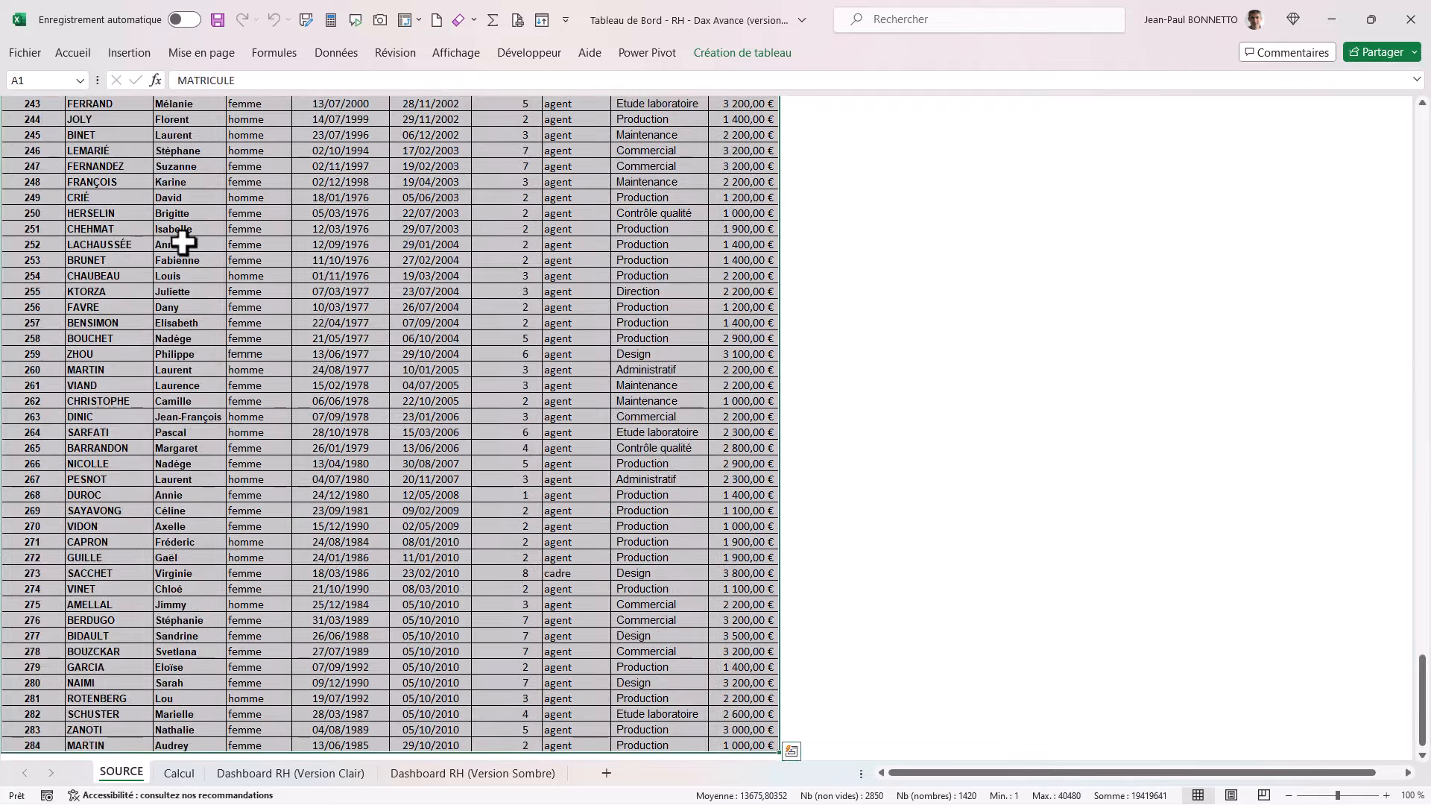
scroll(183, 239, up, 20)
scroll(182, 245, up, 14)
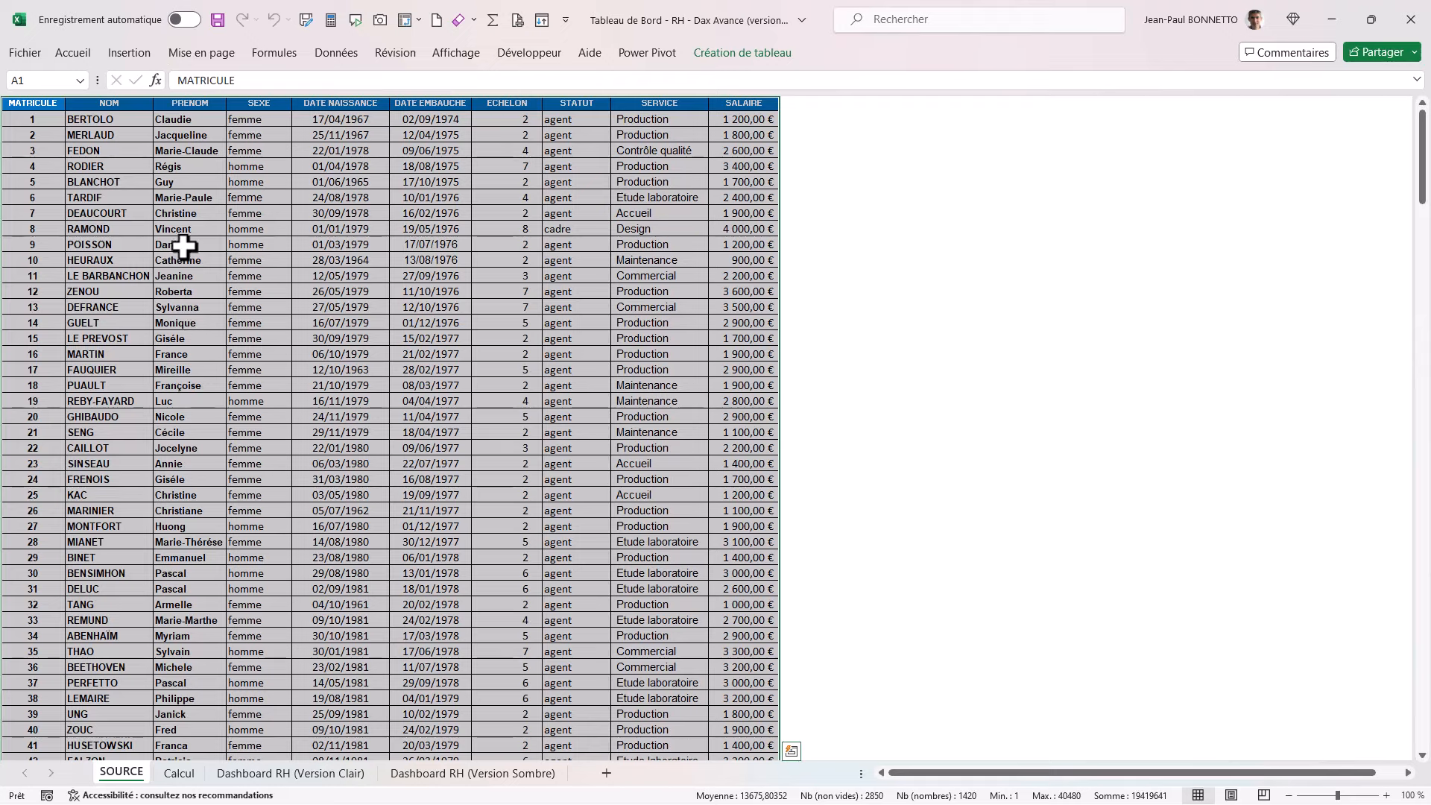
key(ctrl+c)
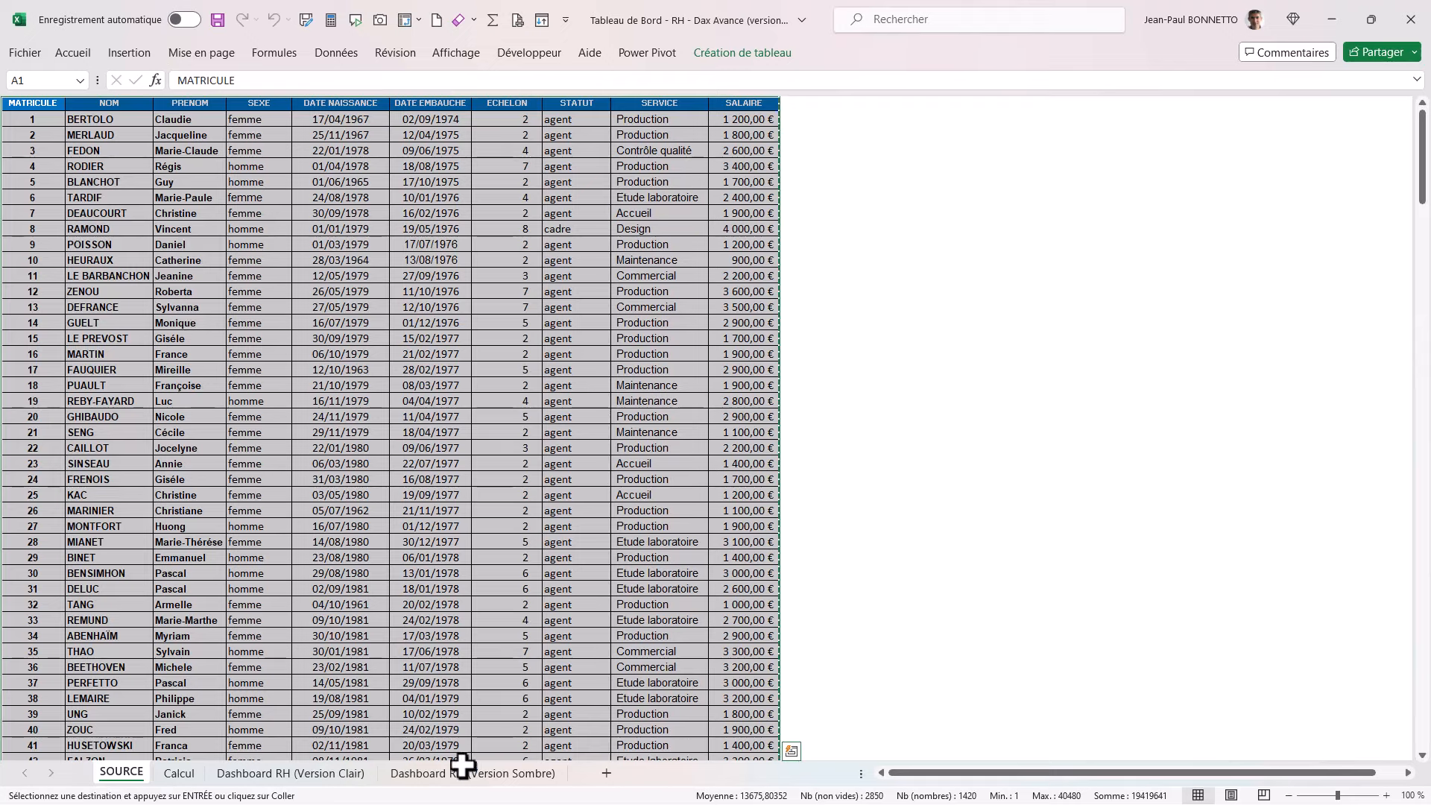
Switch to the Classeur1 workbook and paste the copied employee table at cell A1 of Feuil1.
key(super)
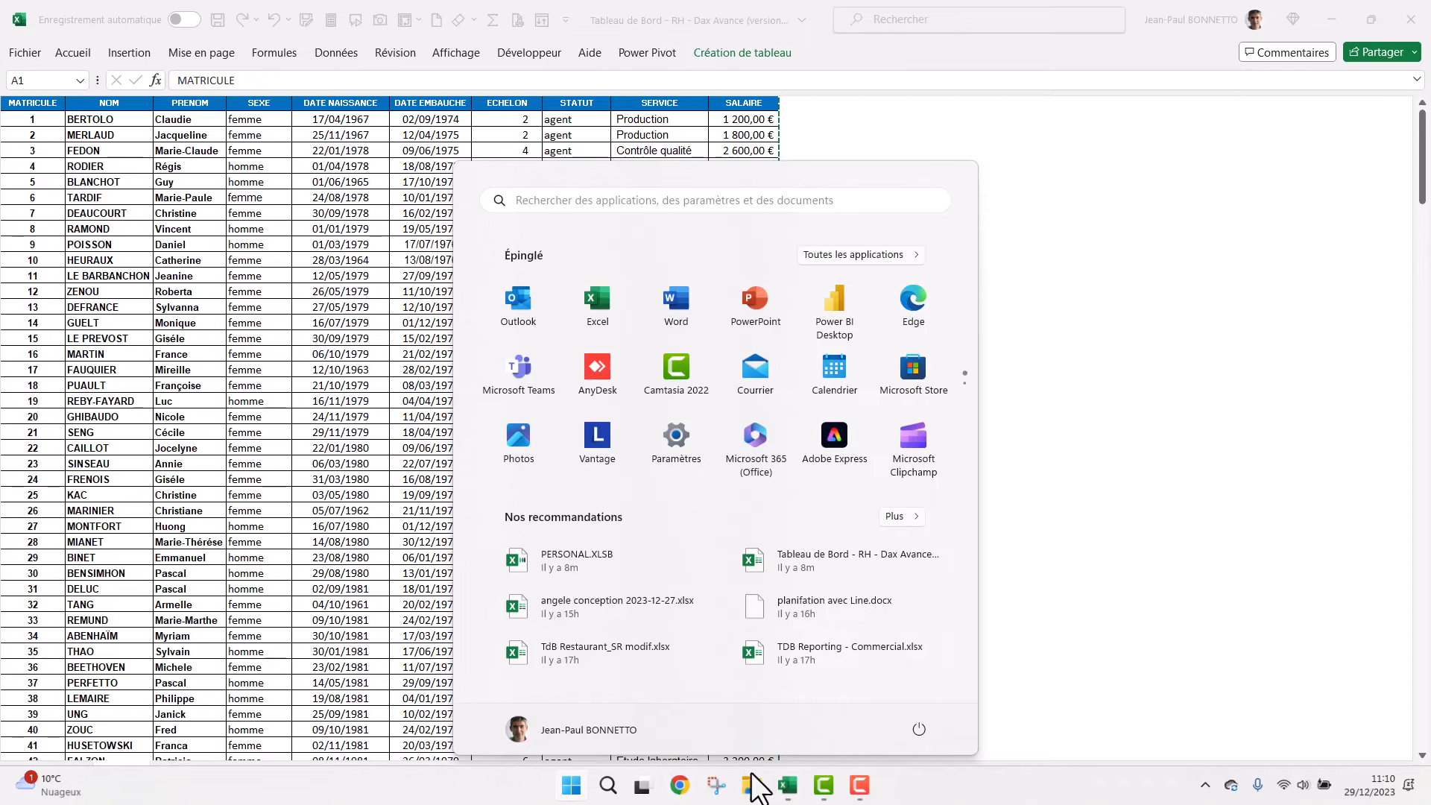
click(790, 787)
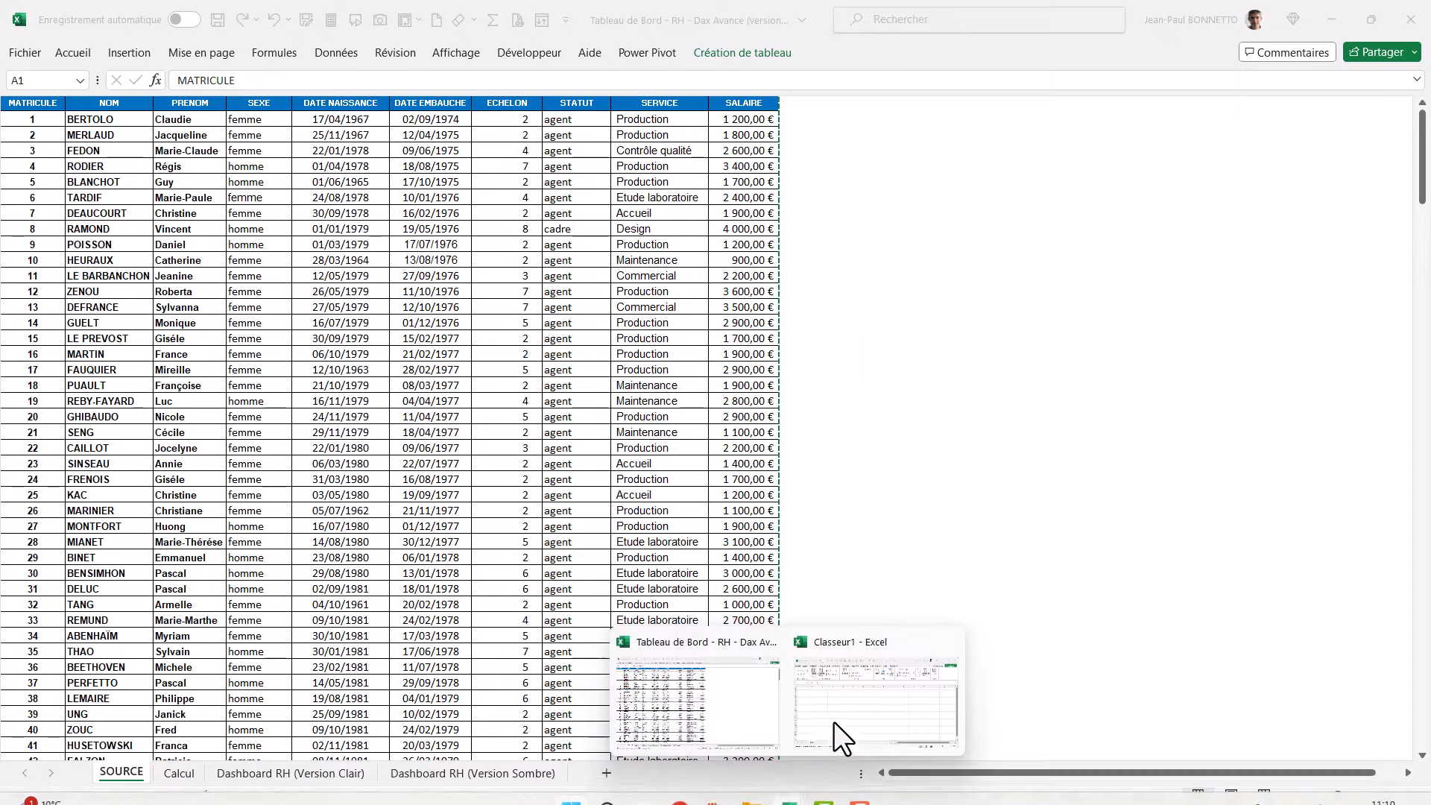
click(833, 719)
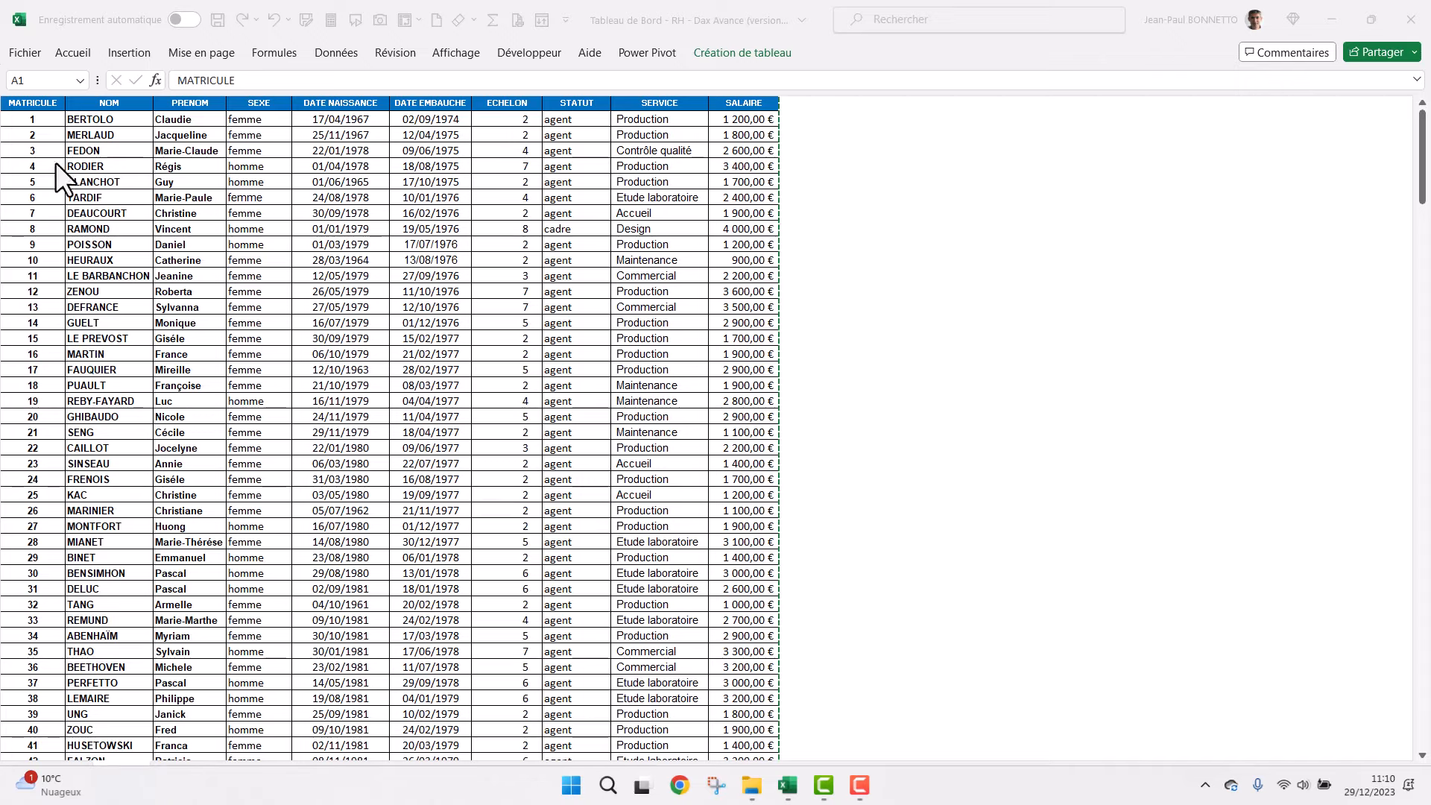
mouse_move(788, 787)
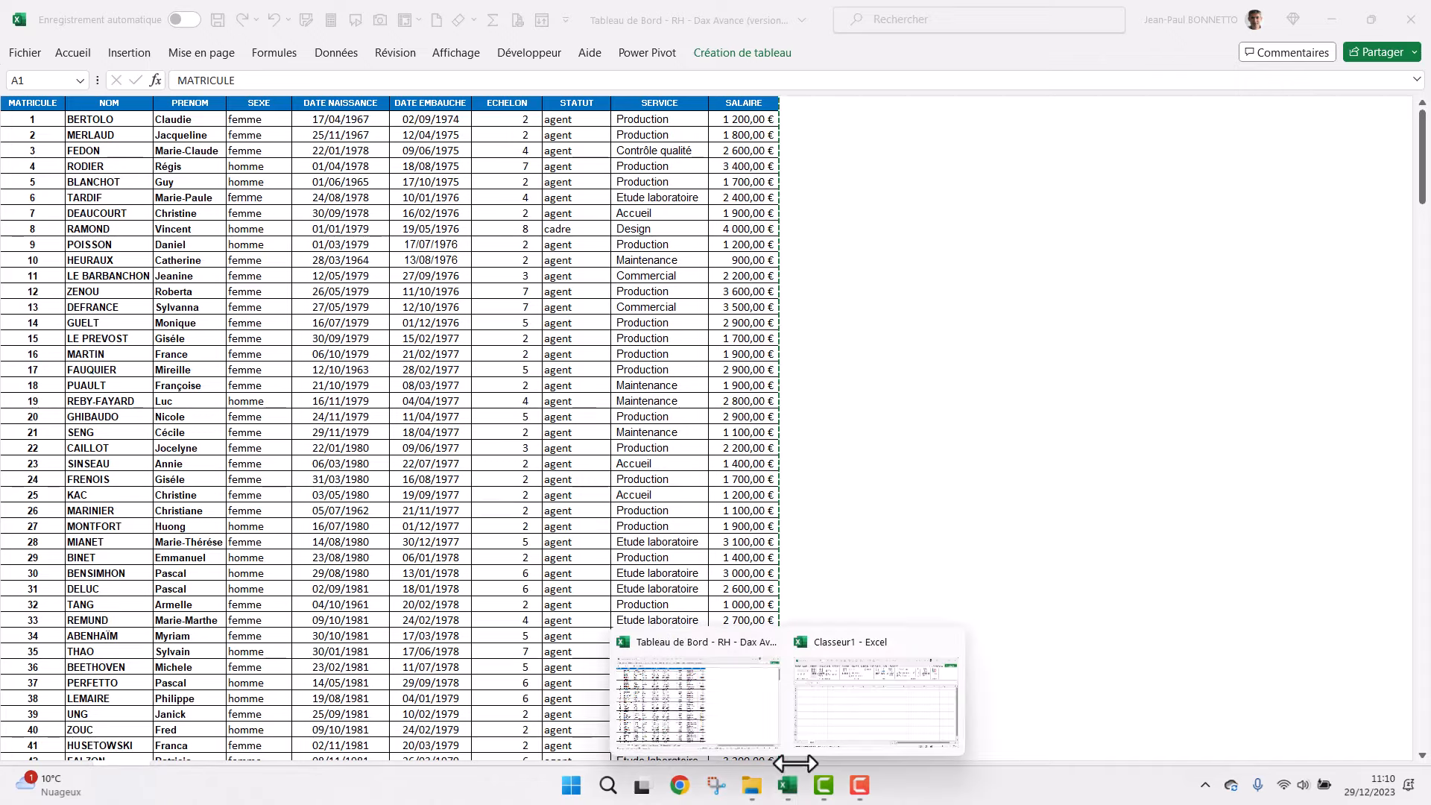
click(844, 722)
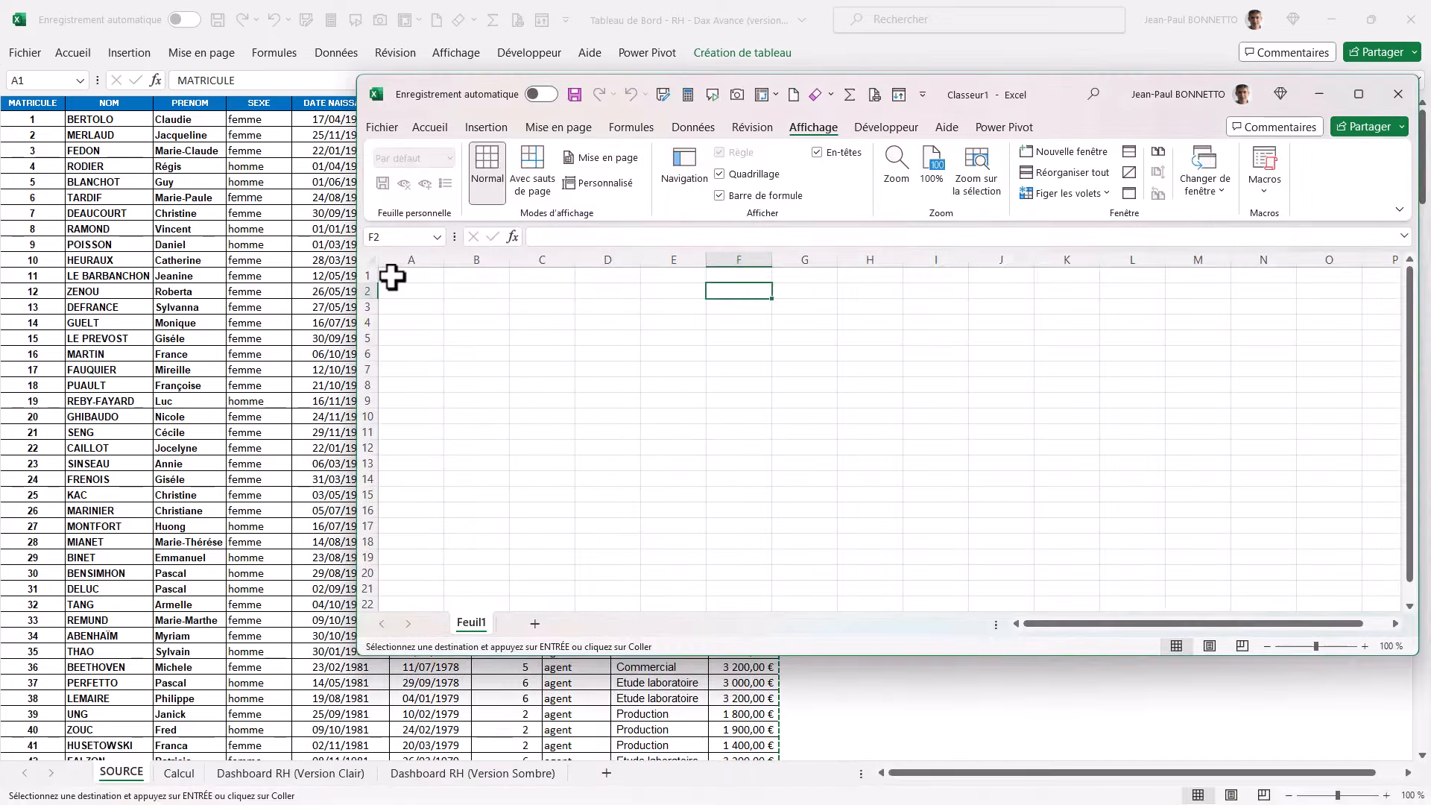
key(ctrl+v)
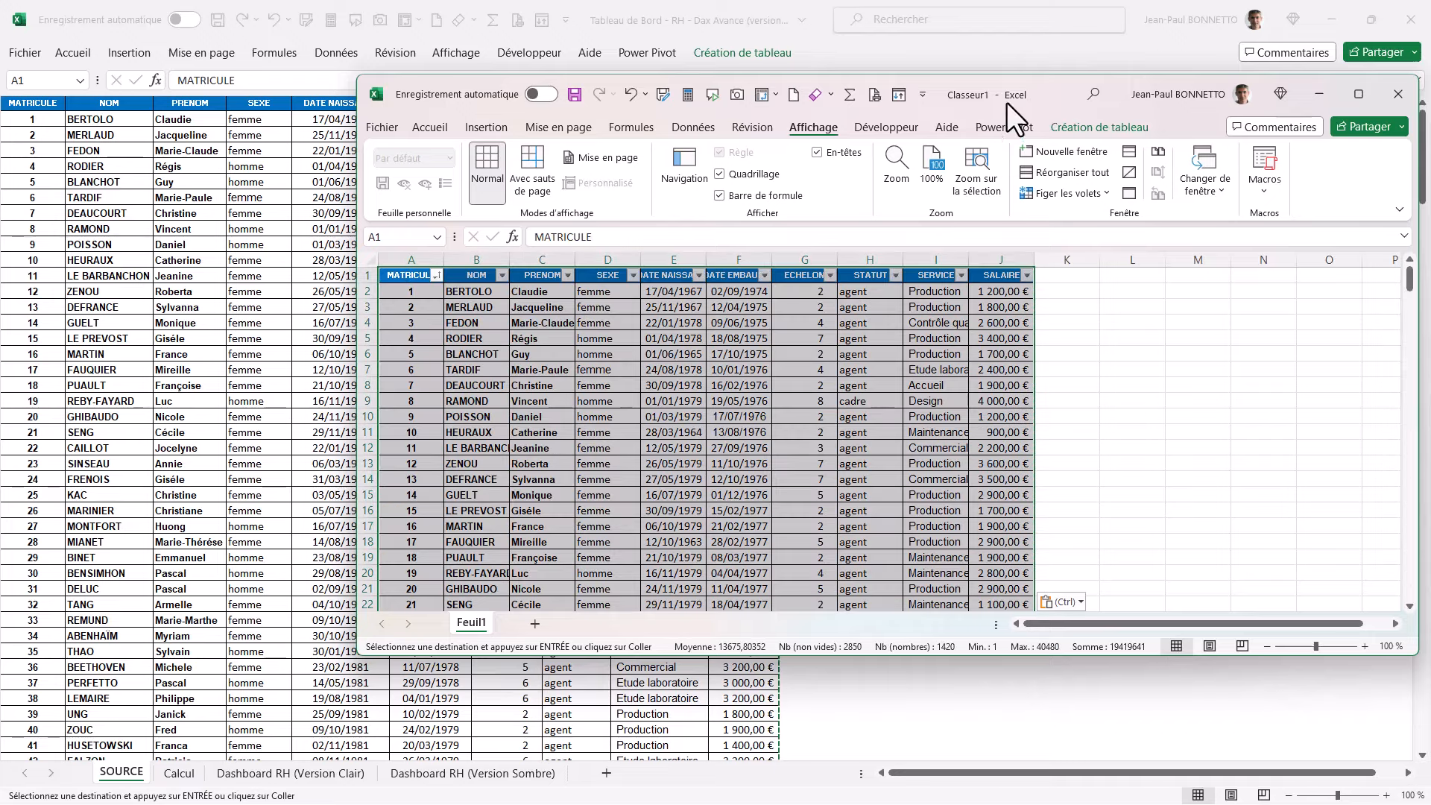
Maximize the Classeur1 window and widen the SERVICE and STATUT columns of the pasted table.
drag(1006, 102, 829, 136)
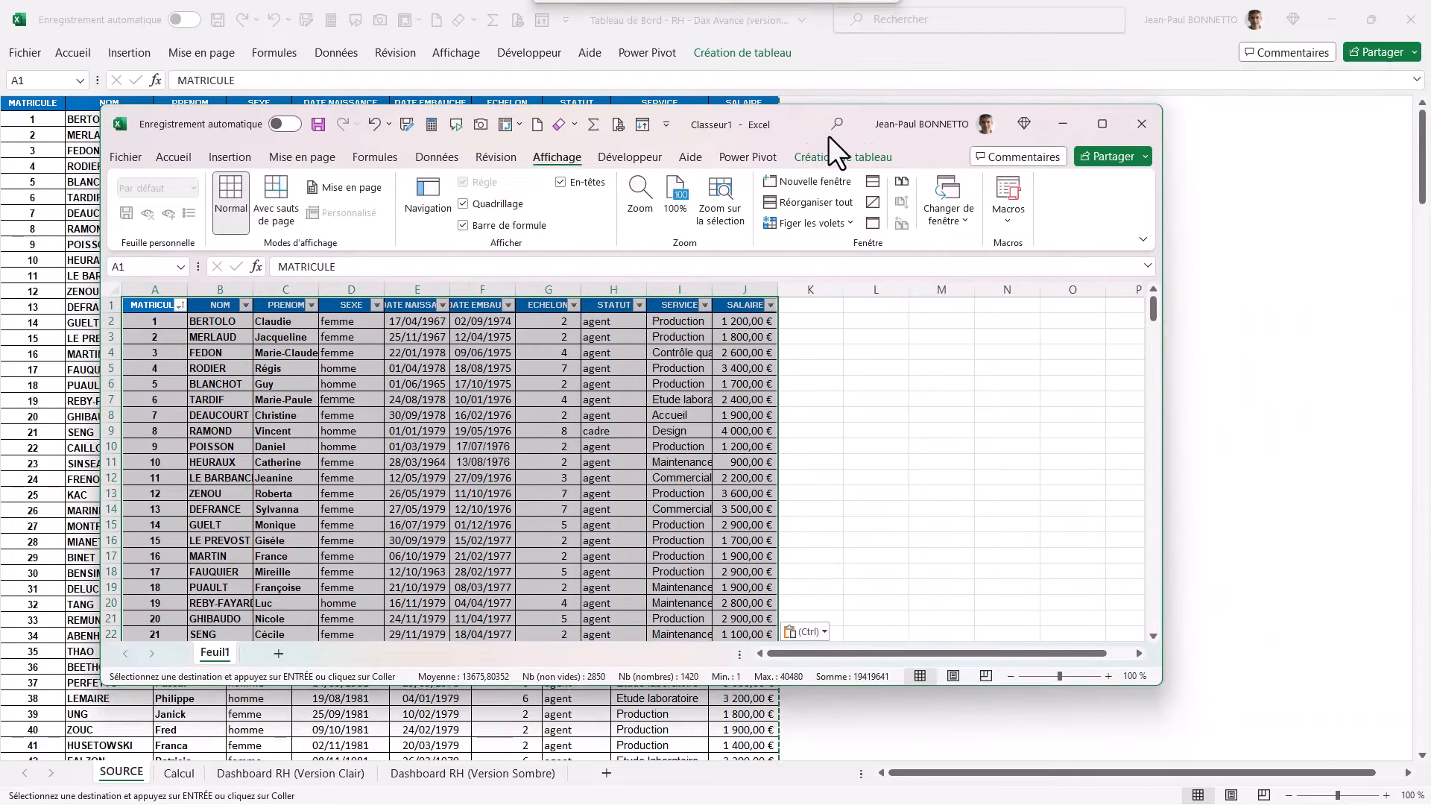
click(1101, 125)
click(387, 264)
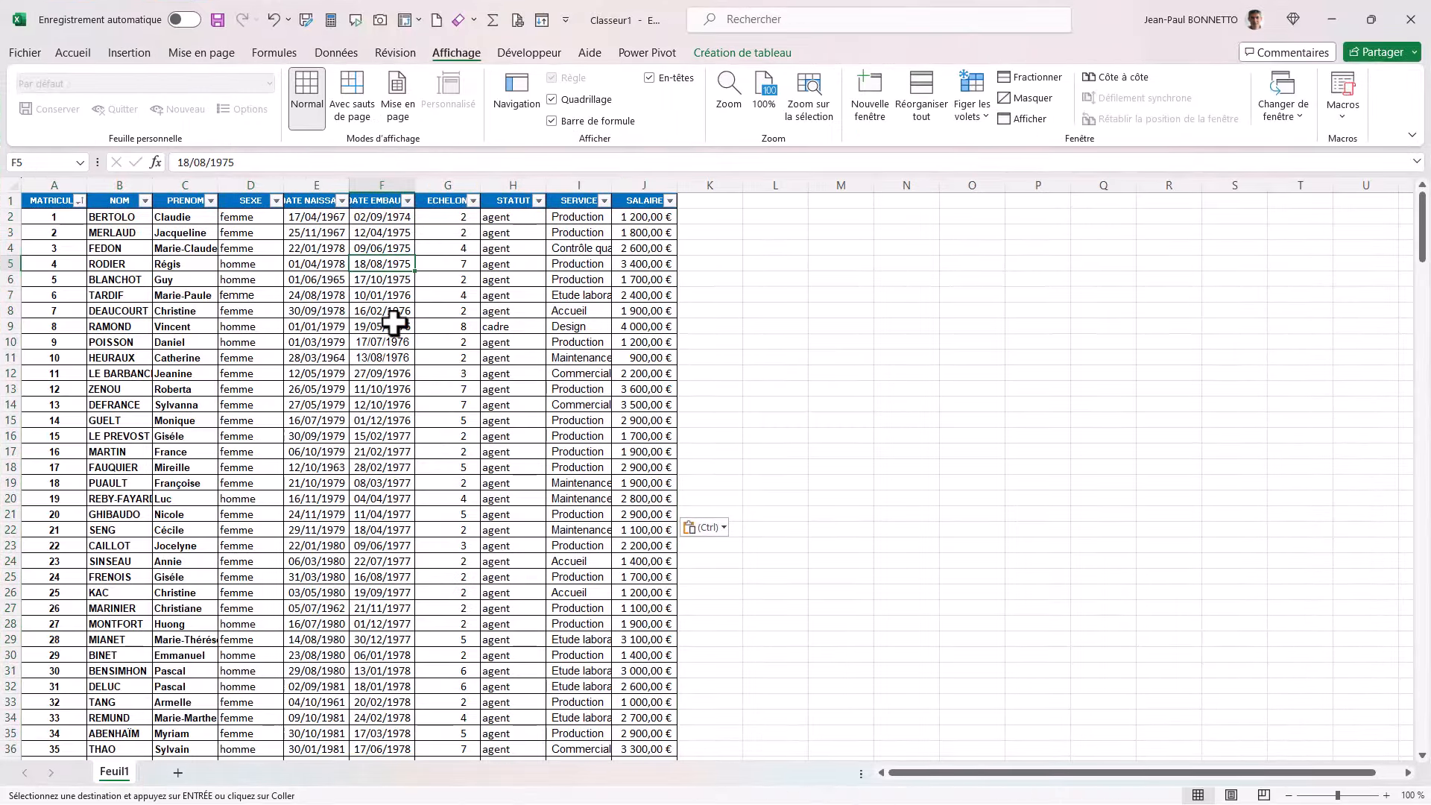
drag(610, 185, 737, 185)
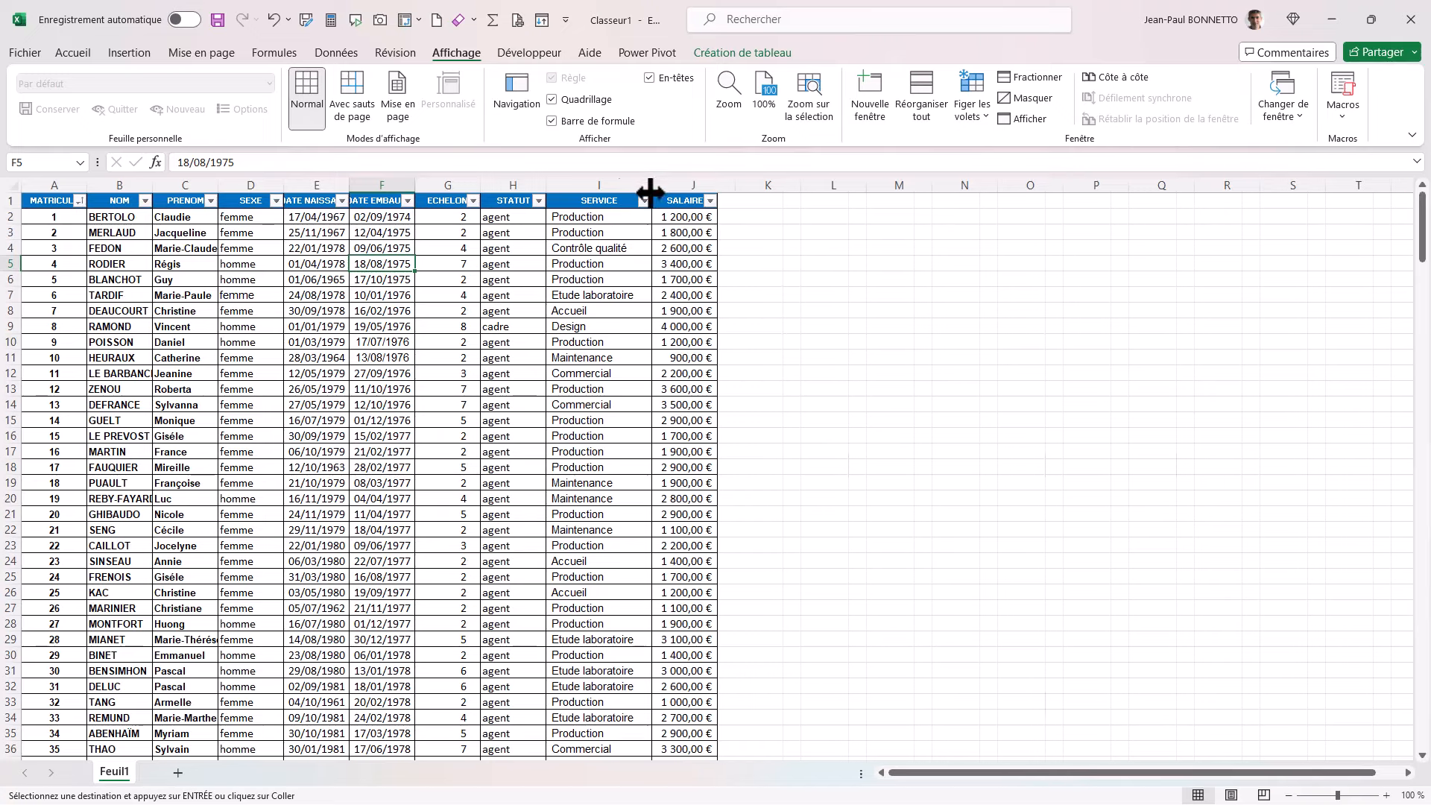
drag(545, 185, 551, 185)
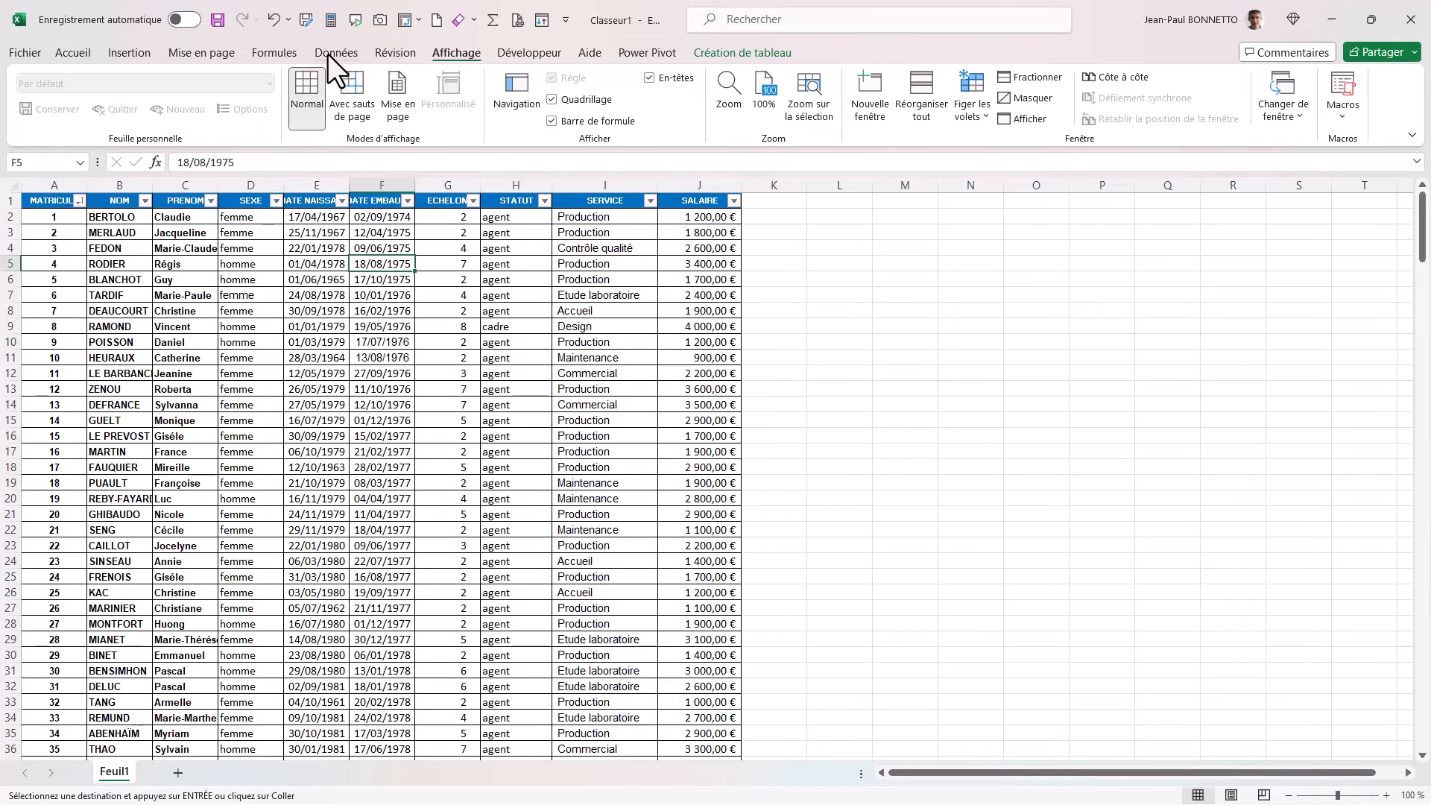
click(329, 53)
click(42, 107)
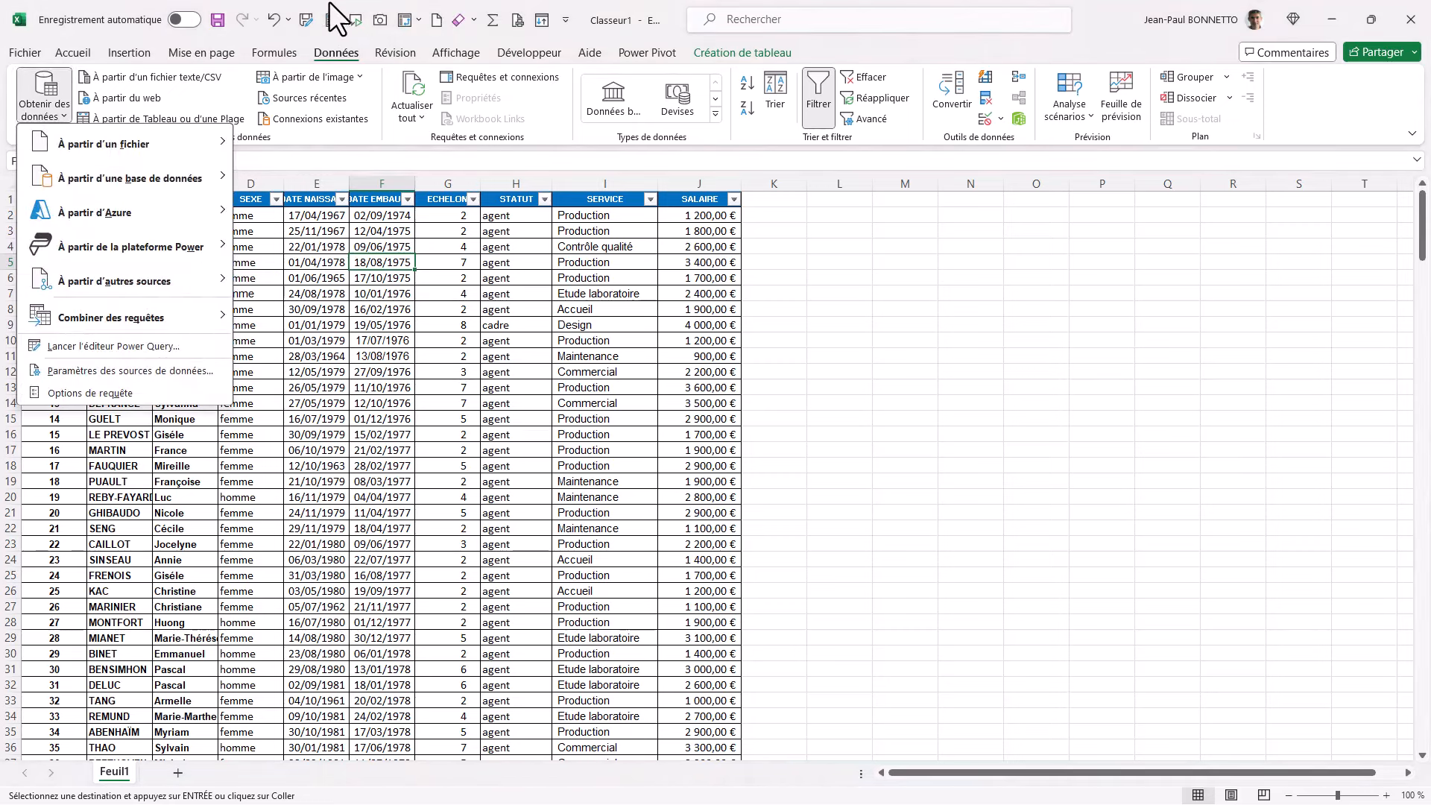
click(395, 335)
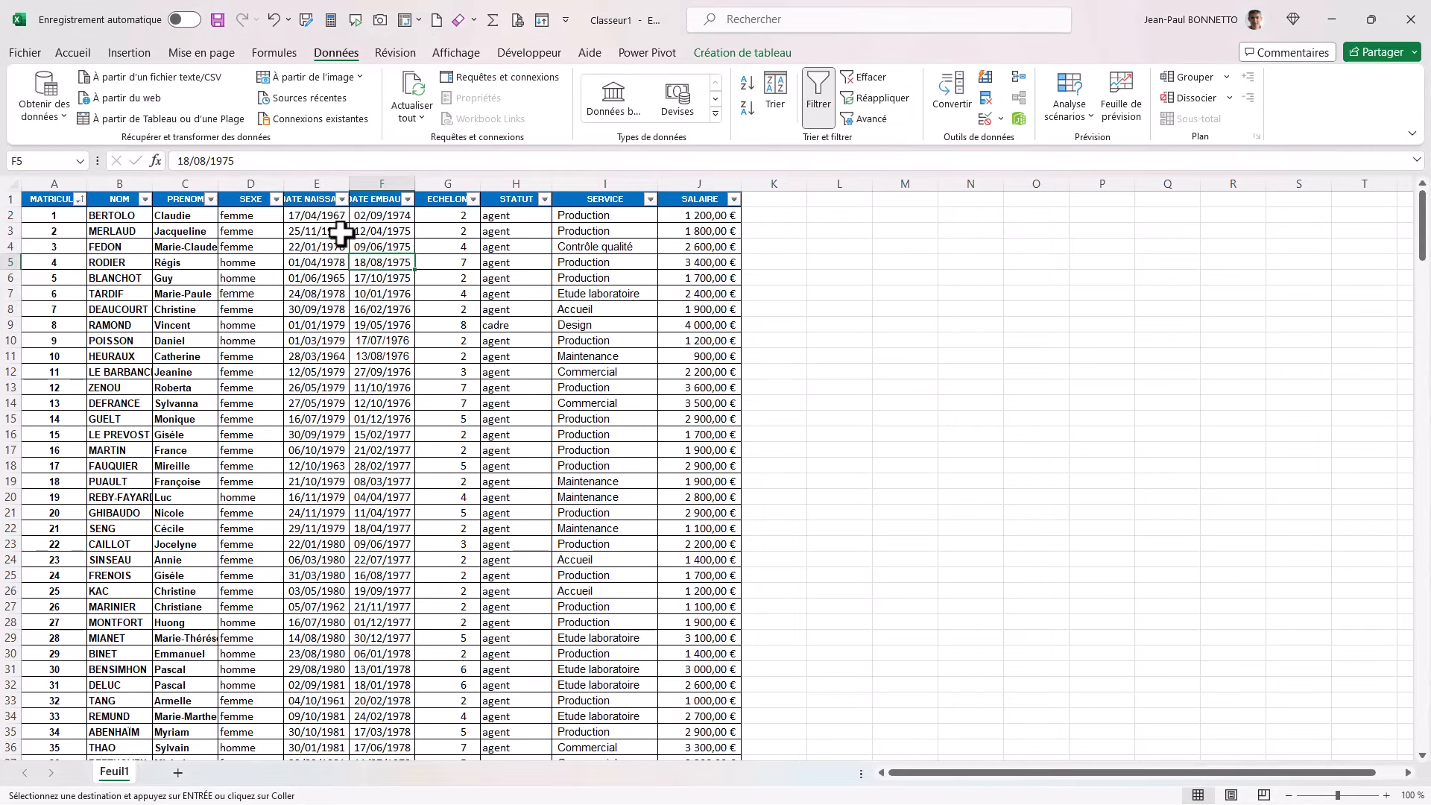
Autofit the widths of columns A to F, from MATRICULE to DATE EMBAUCHE.
double_click(415, 182)
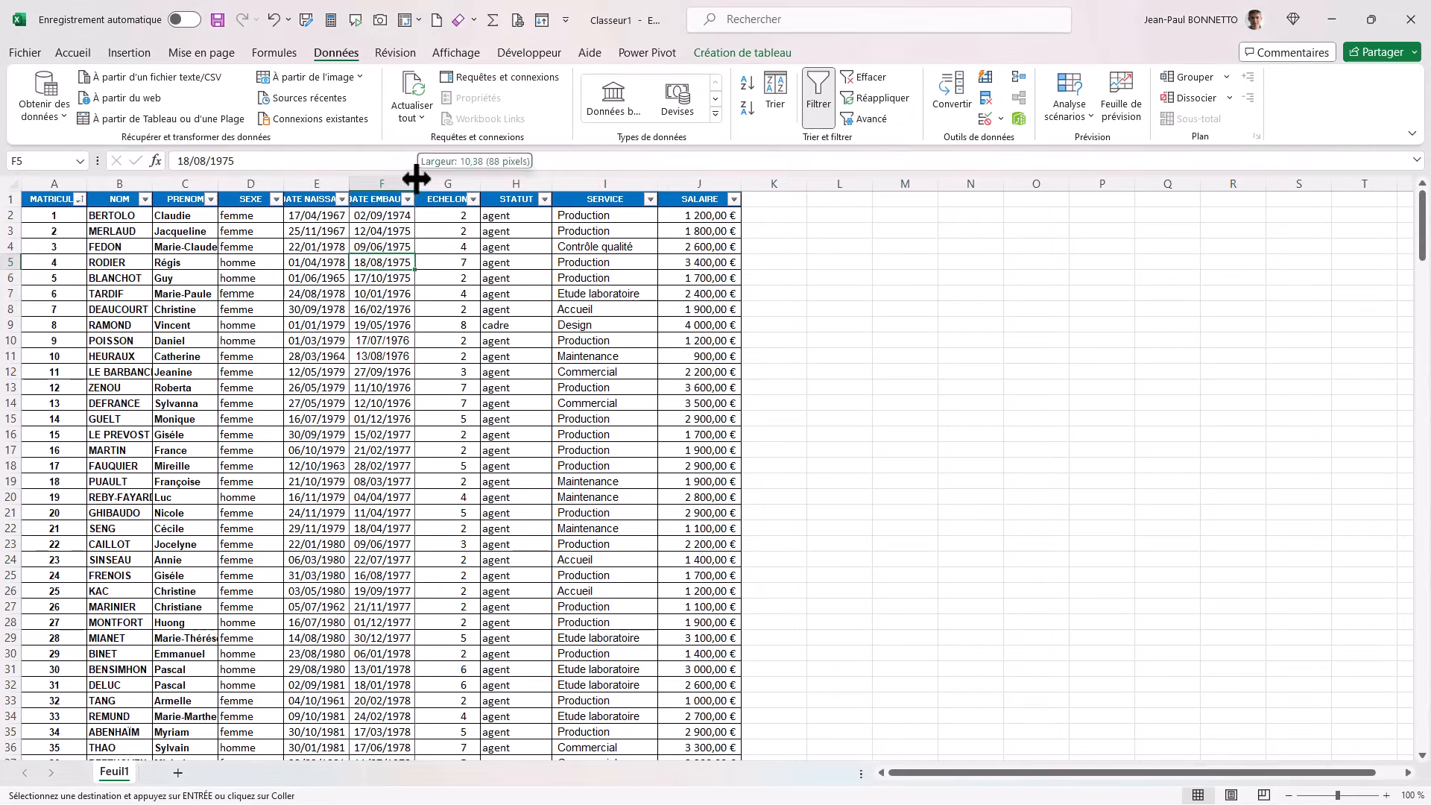
double_click(348, 182)
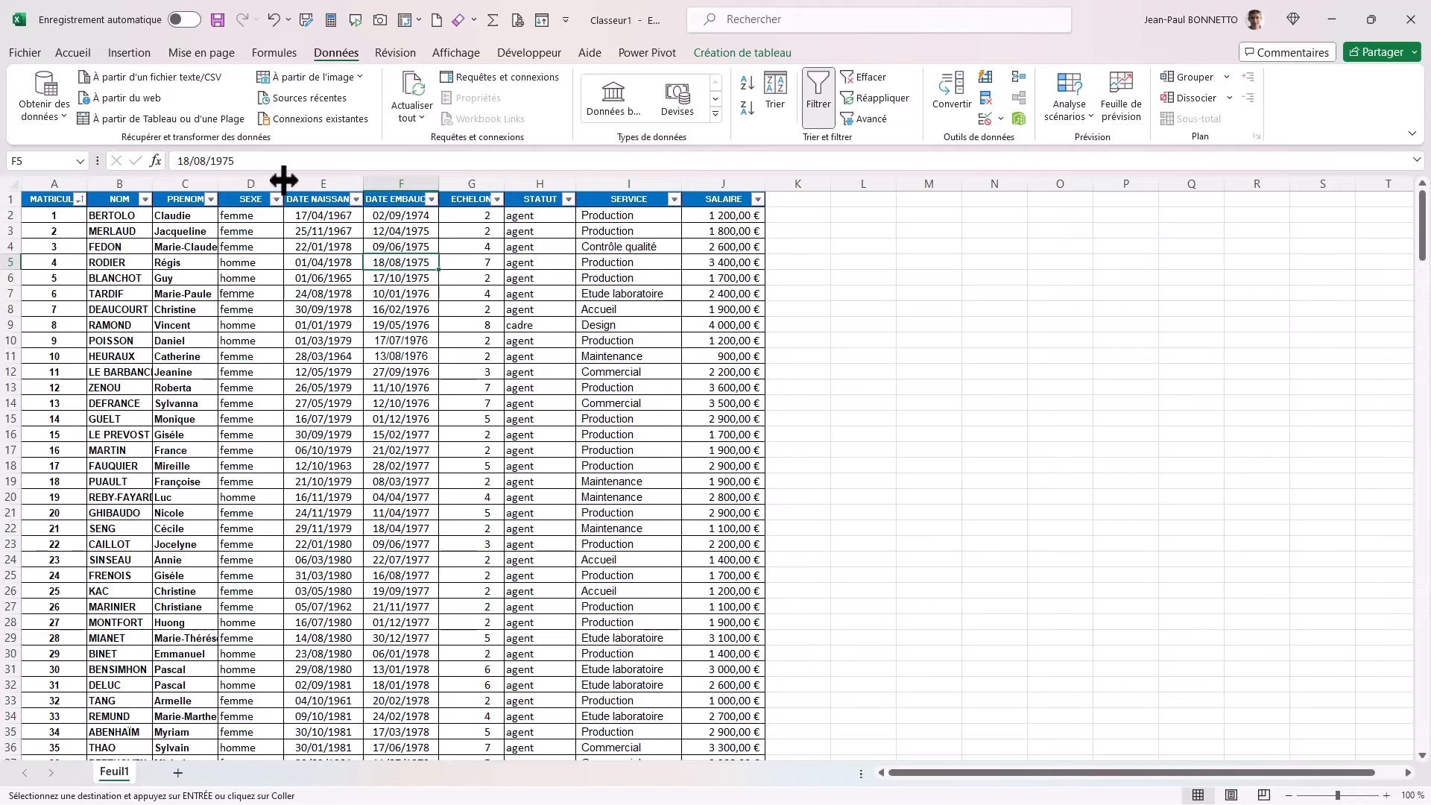
double_click(283, 182)
double_click(218, 182)
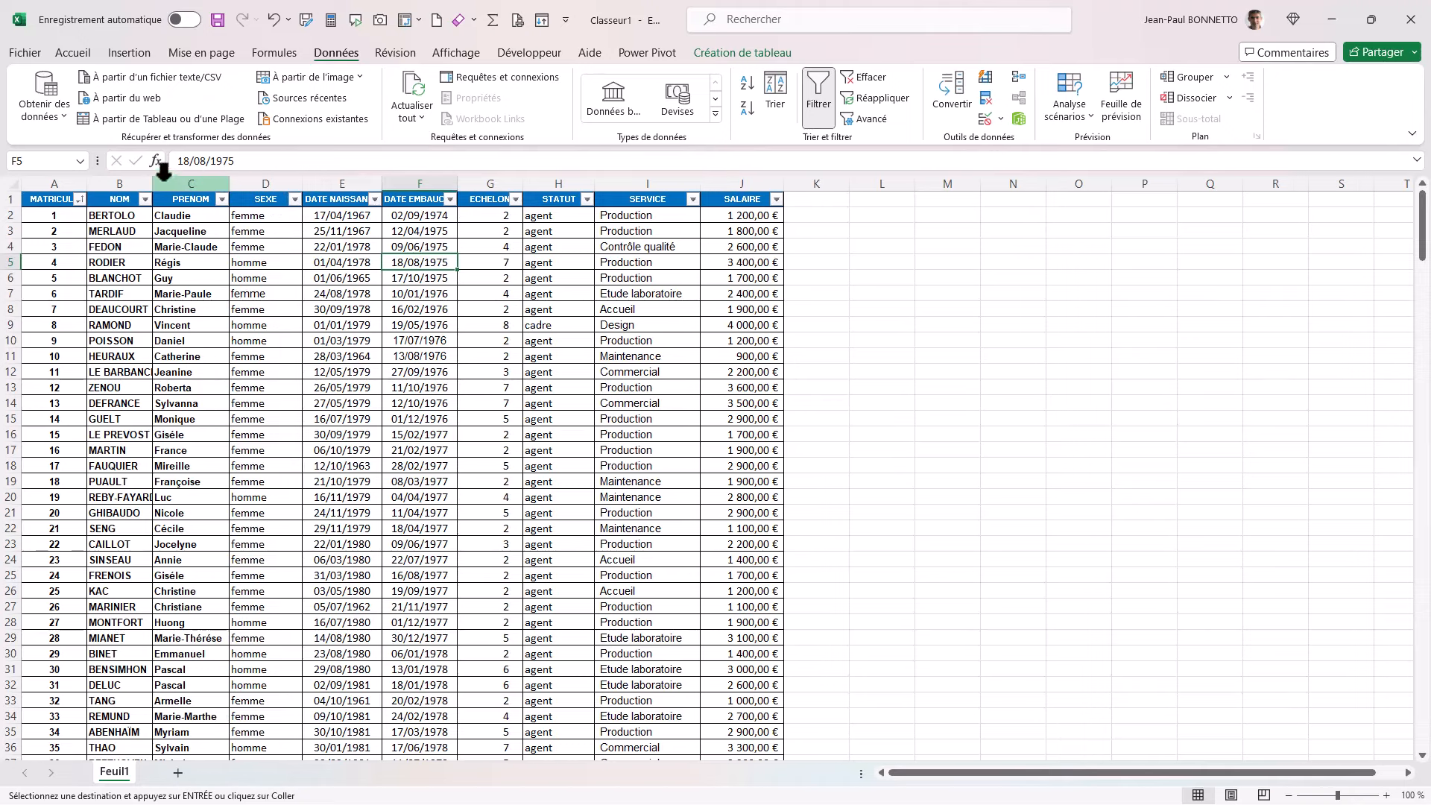
double_click(152, 182)
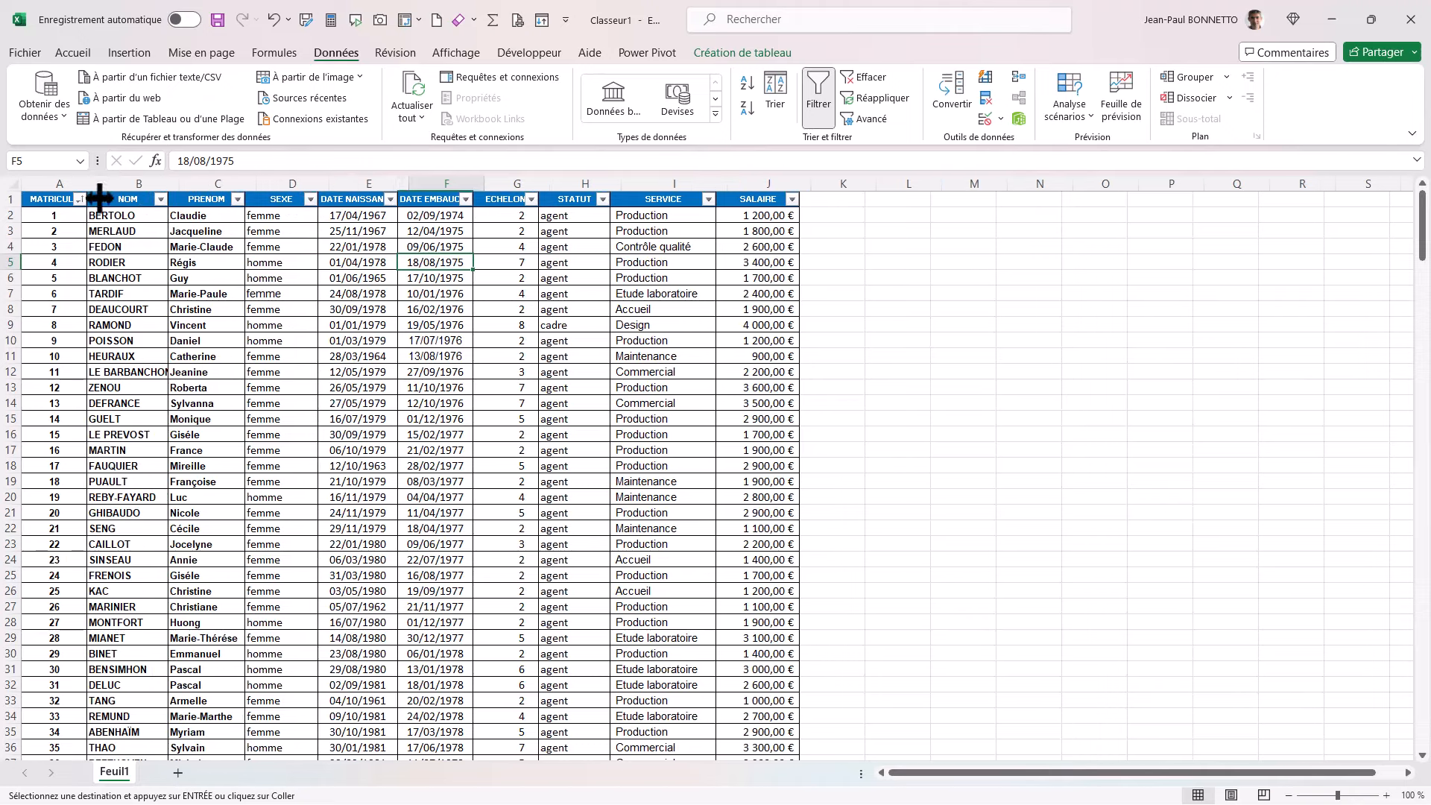
double_click(89, 185)
Rename the sheet Feuil1 as Source.
click(224, 431)
double_click(114, 773)
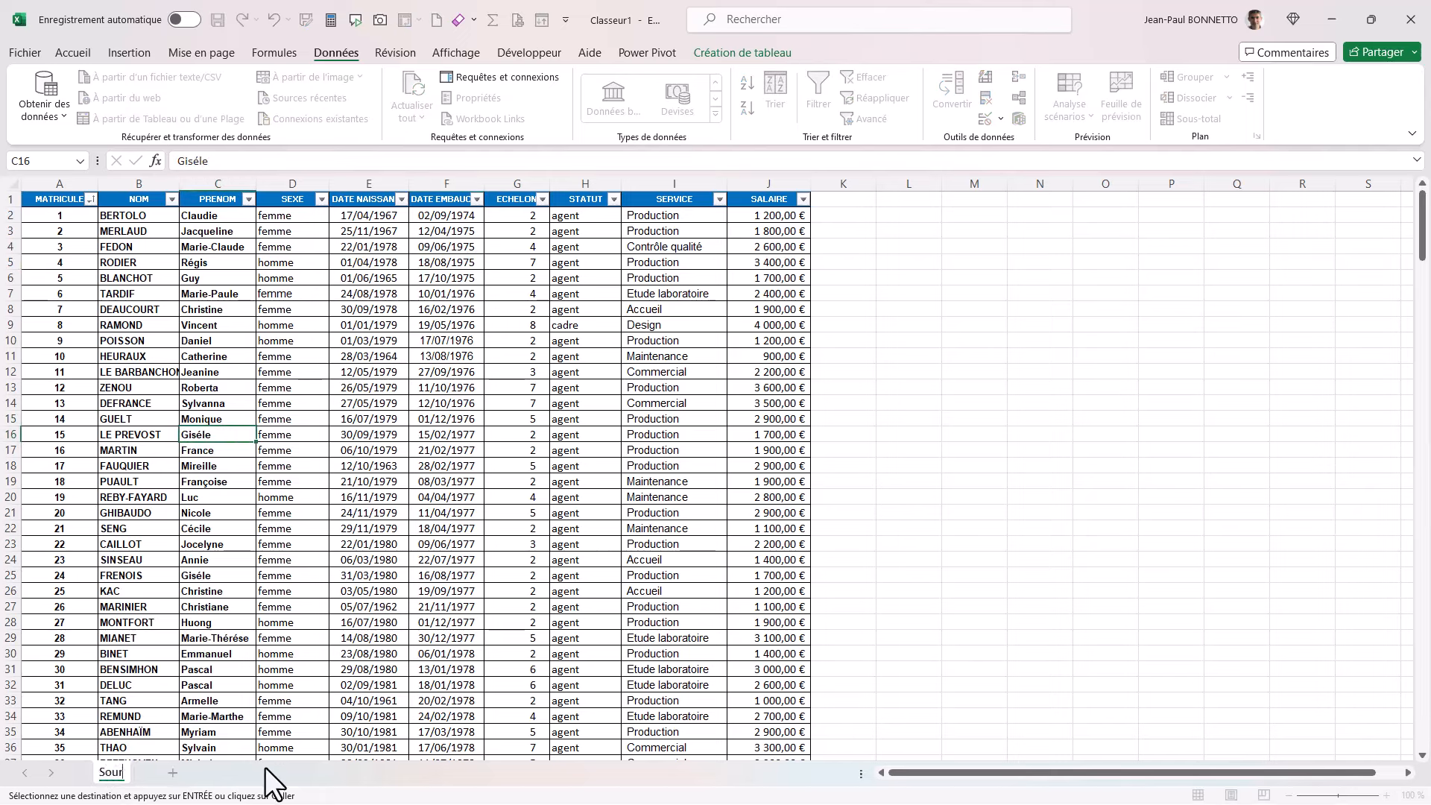
click(291, 325)
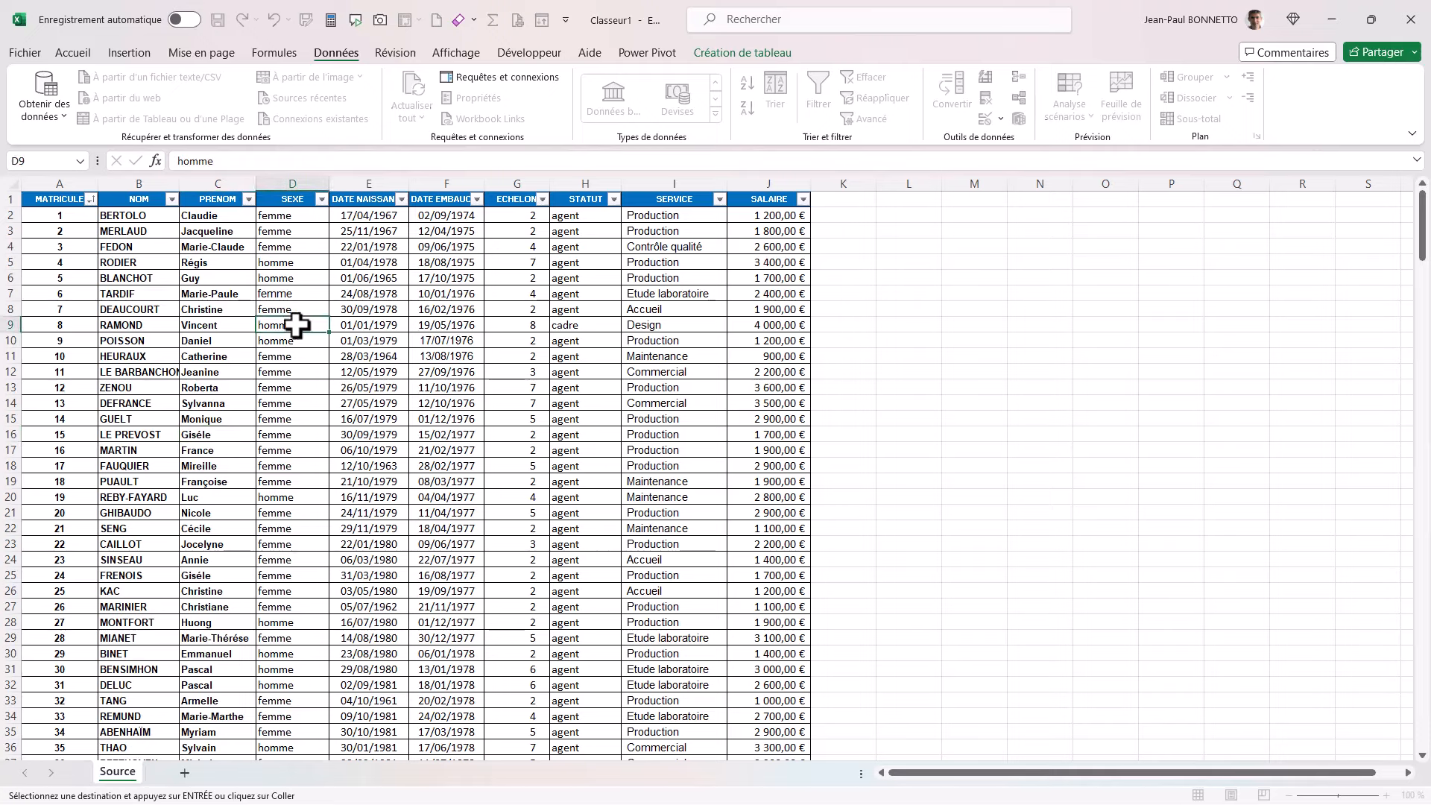
Check the employee table's name in its properties and widen the DATE NAISSANCE and DATE EMBAUCHE columns a little more.
click(736, 50)
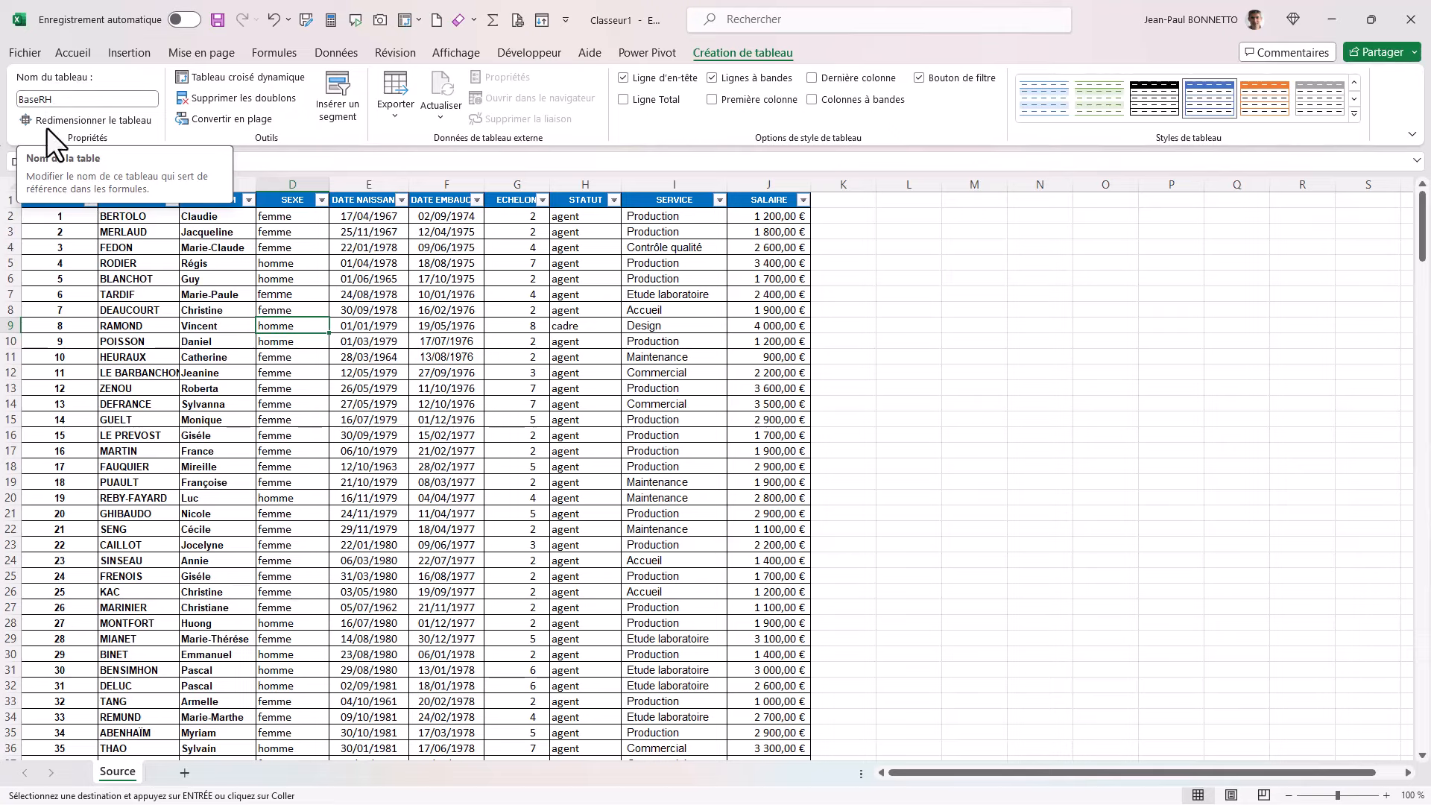
click(234, 325)
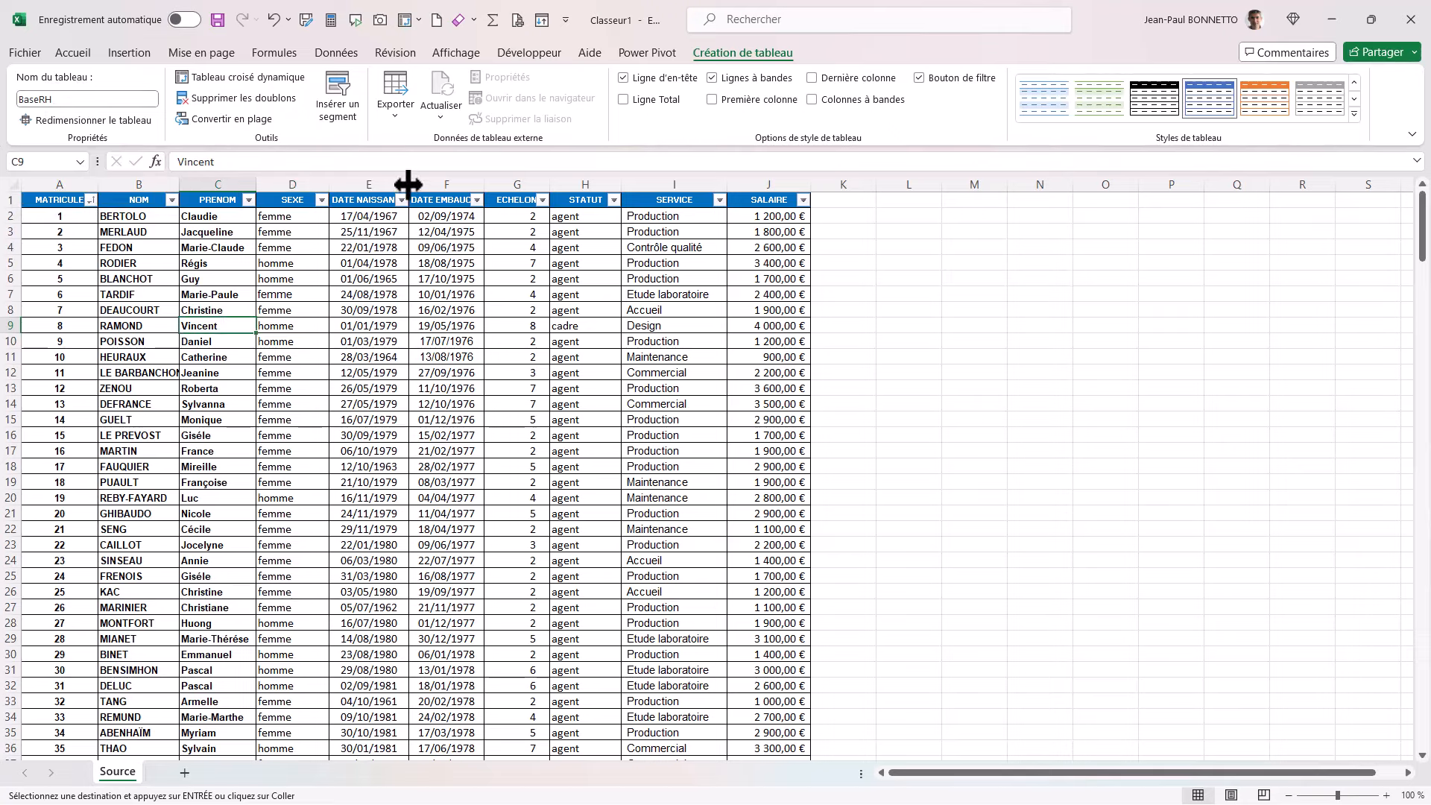
drag(409, 184, 503, 184)
drag(417, 184, 428, 184)
click(367, 295)
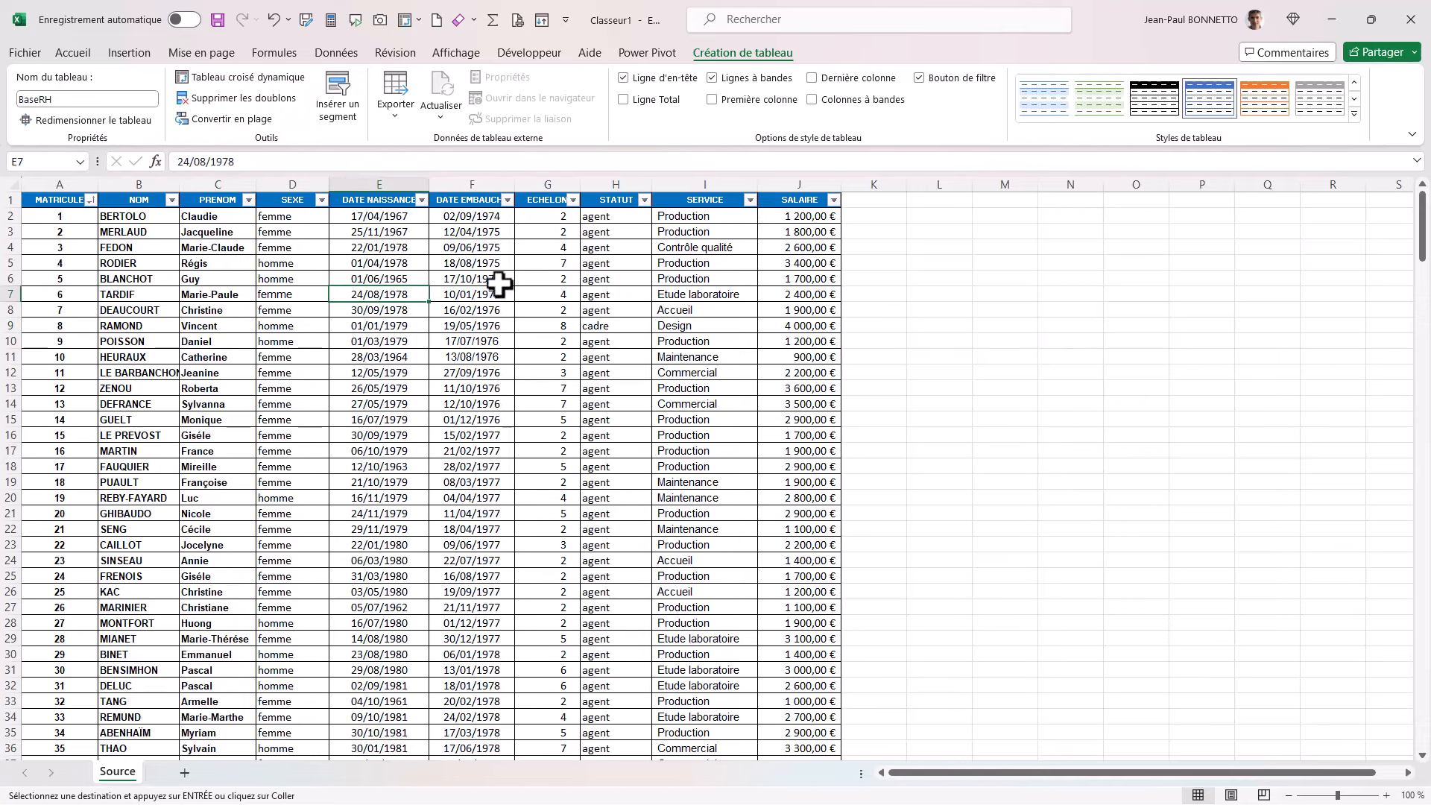
Hide the gridlines on the Source sheet and look through the rows of the employee table.
click(456, 52)
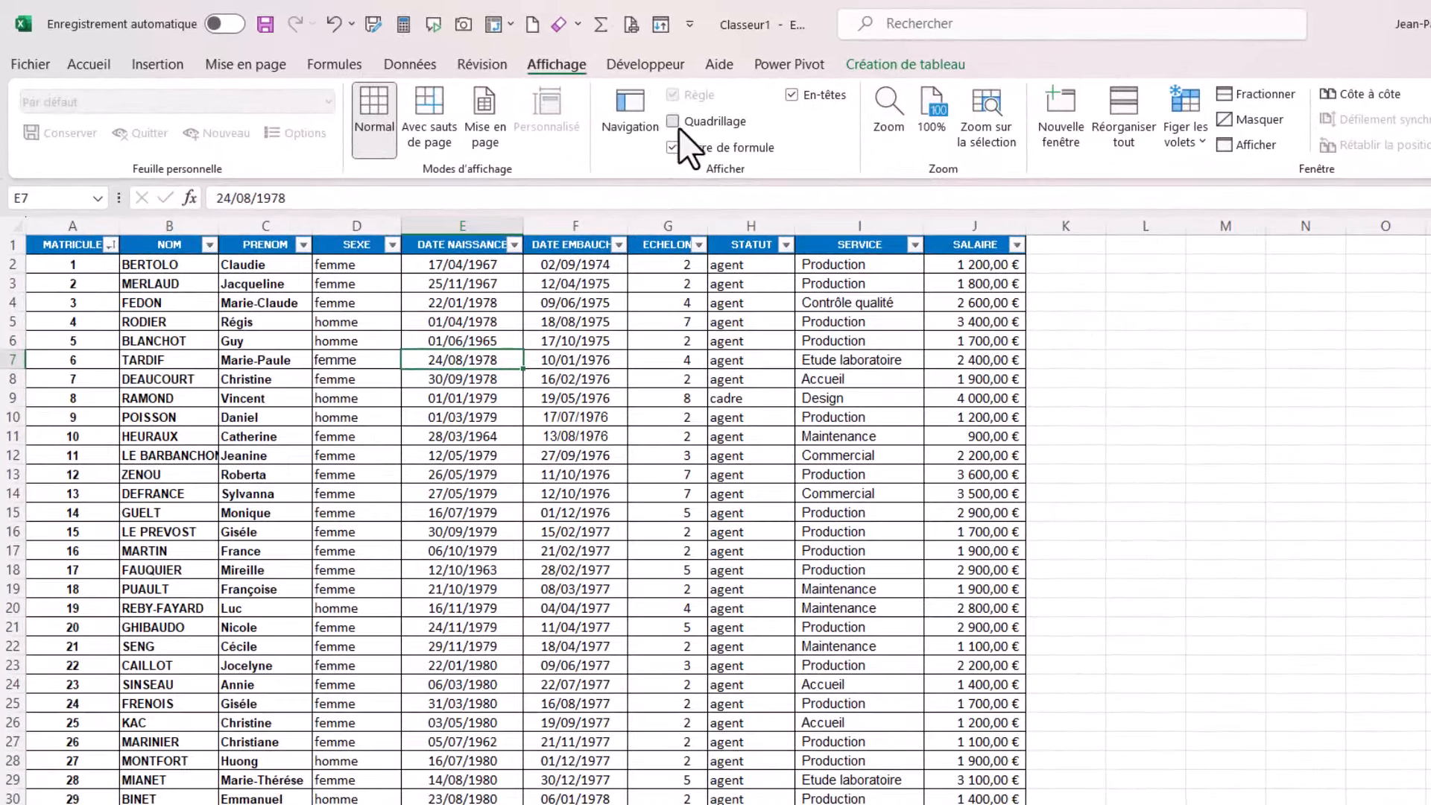
click(600, 378)
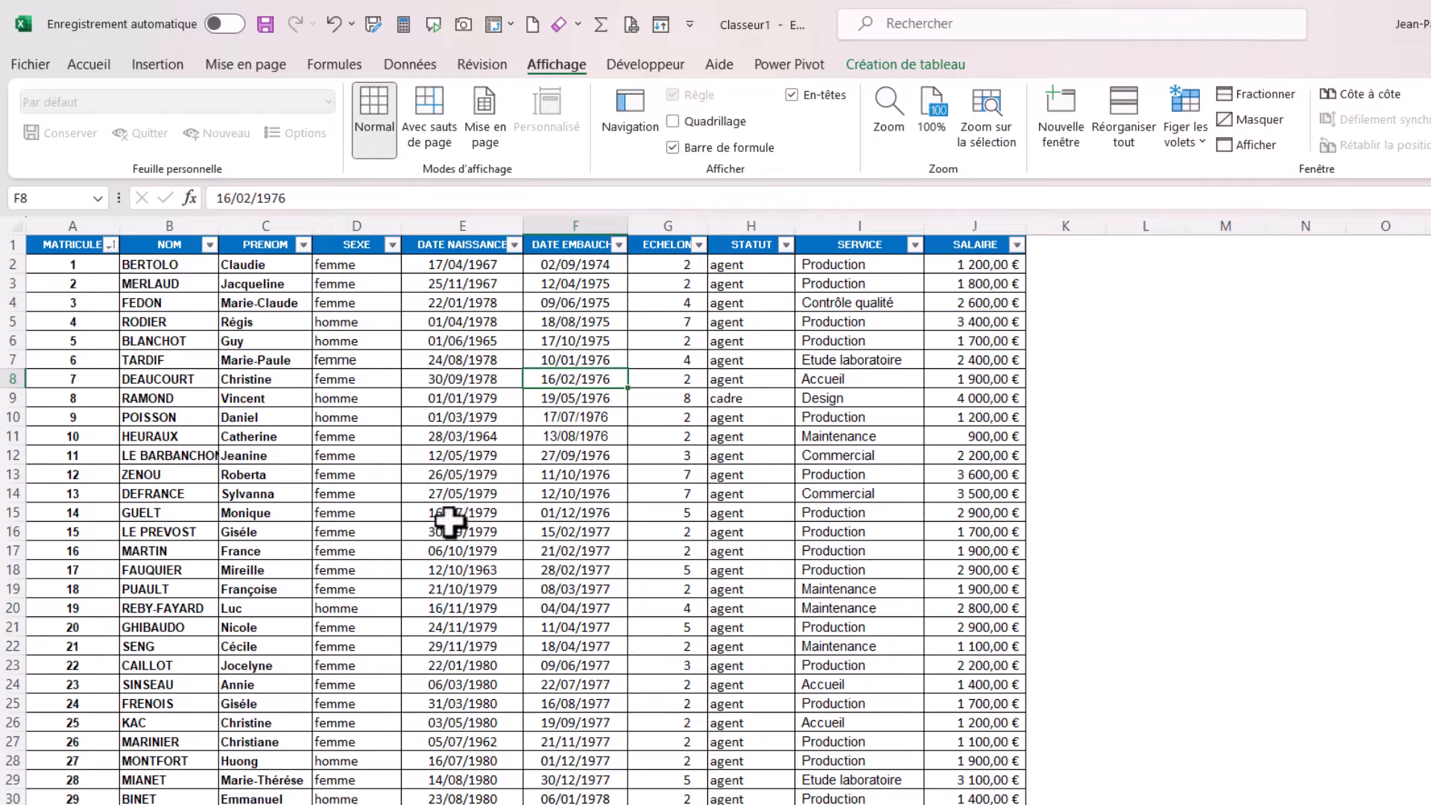
scroll(484, 425, down, 20)
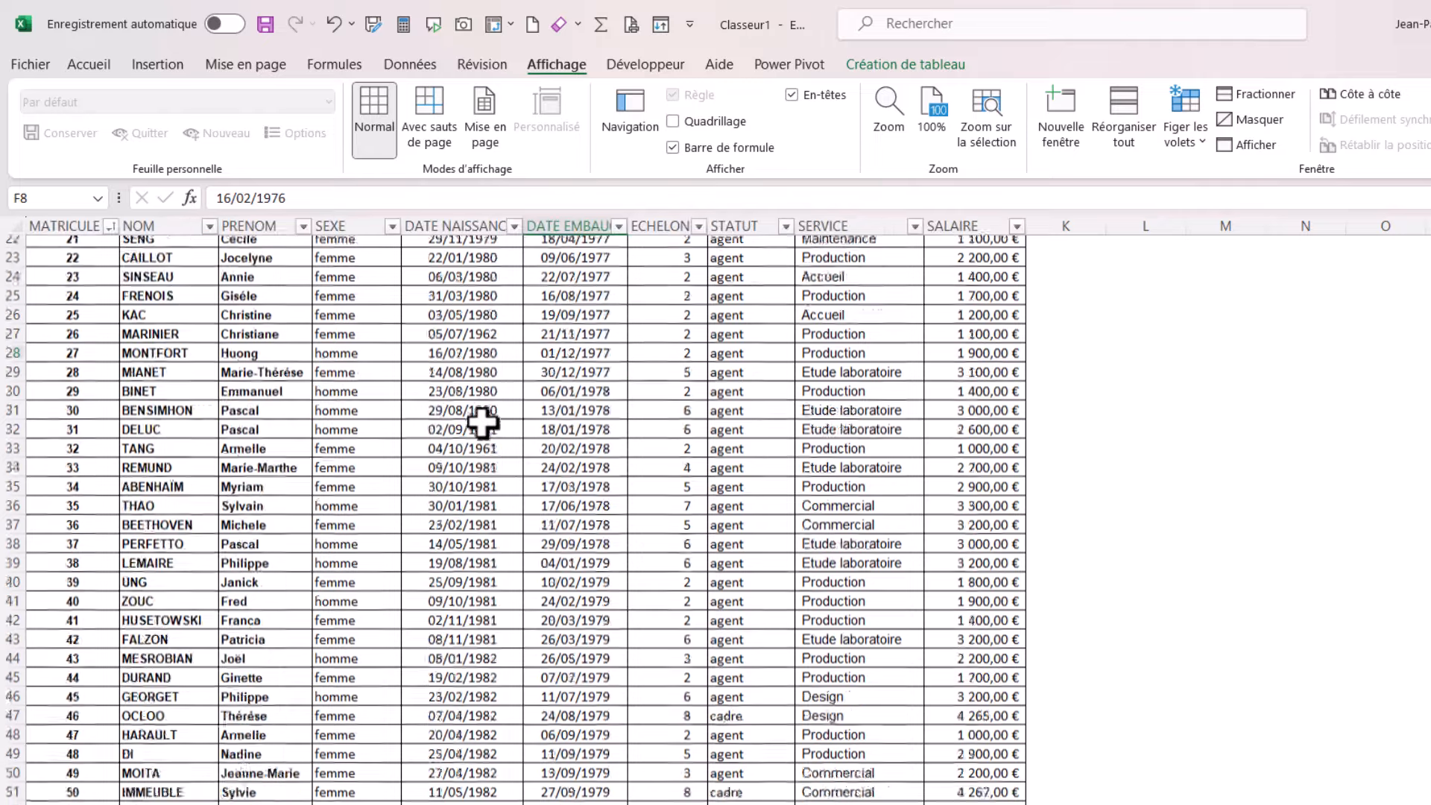
scroll(490, 427, up, 20)
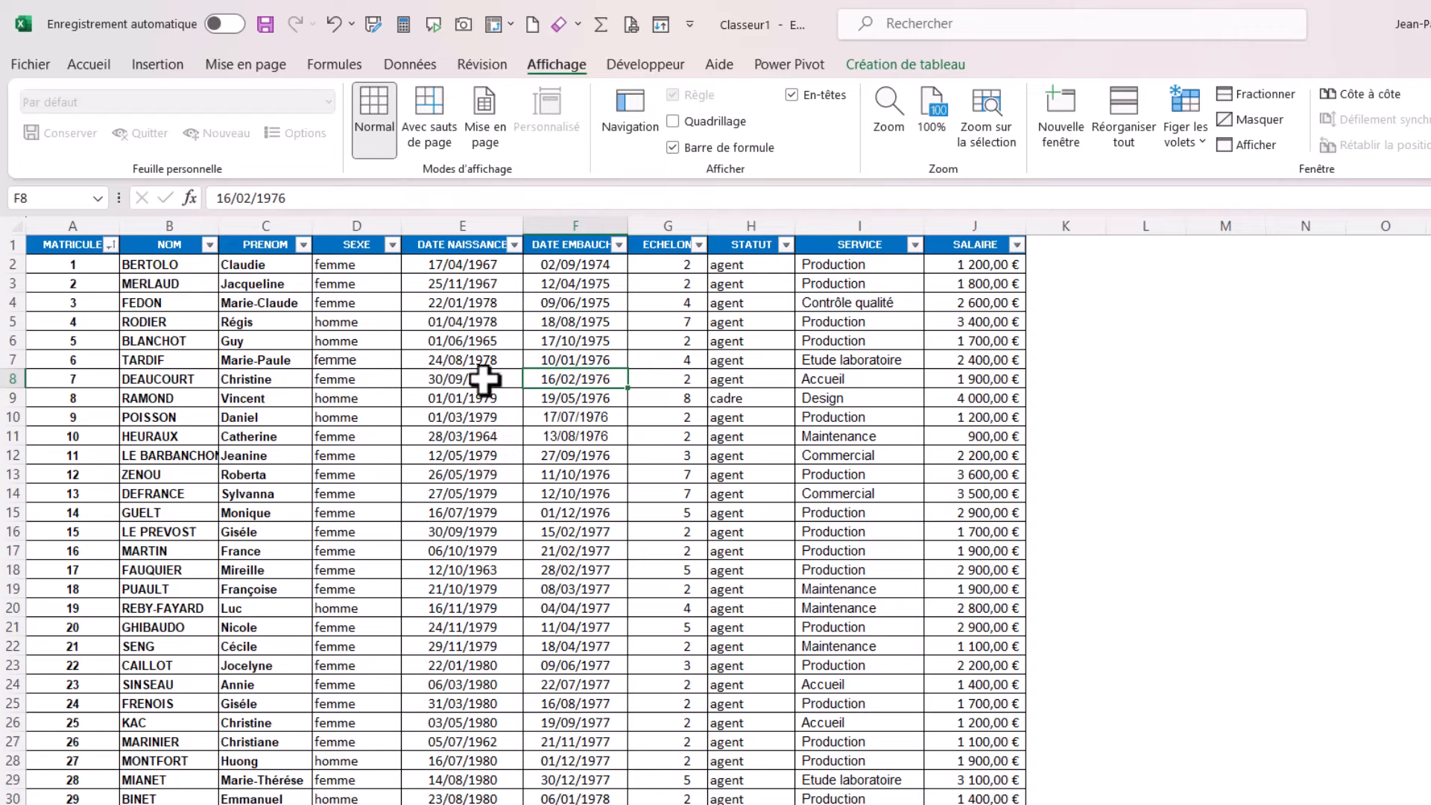
drag(472, 360, 464, 339)
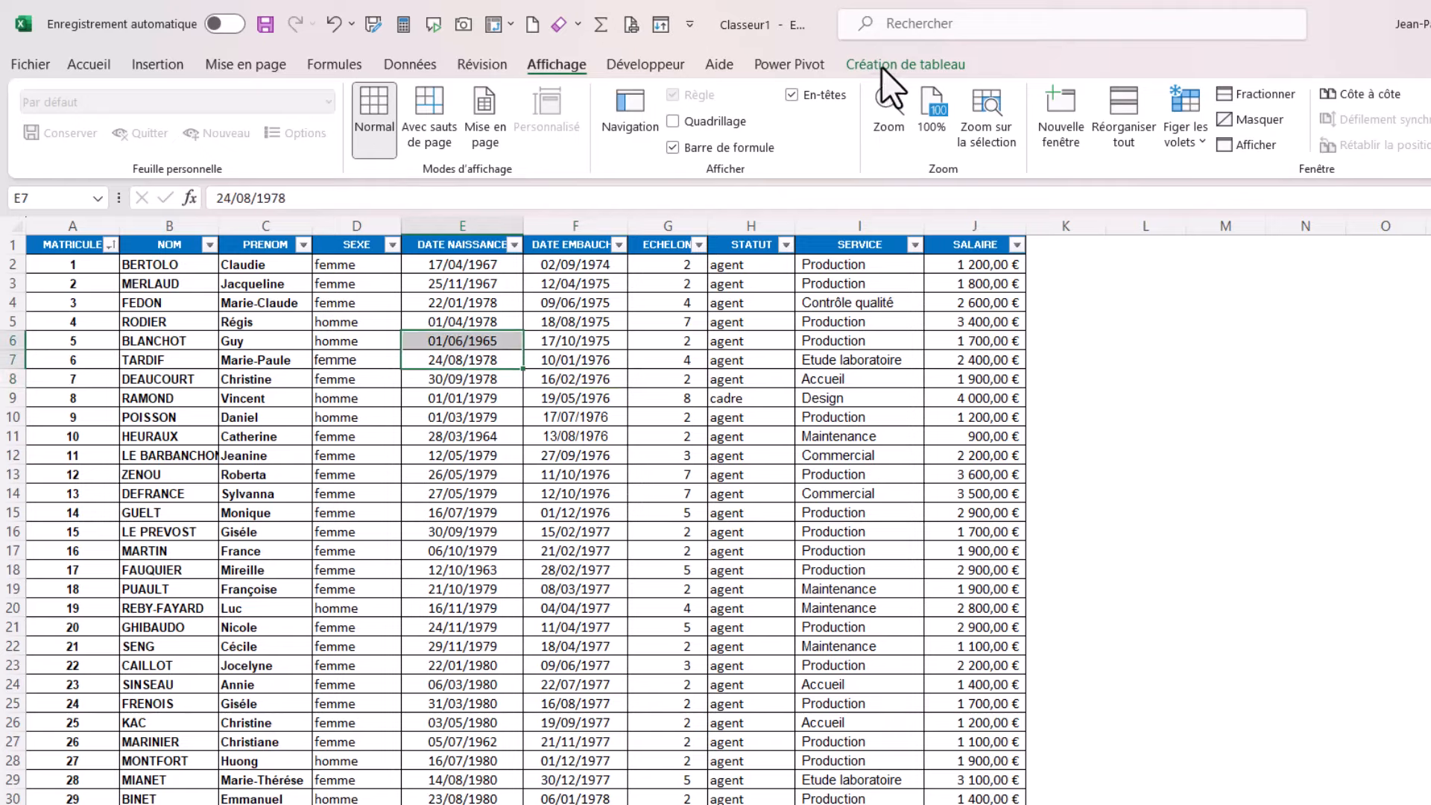
Turn off the filter buttons in the header row of the BaseRH employee table.
click(907, 64)
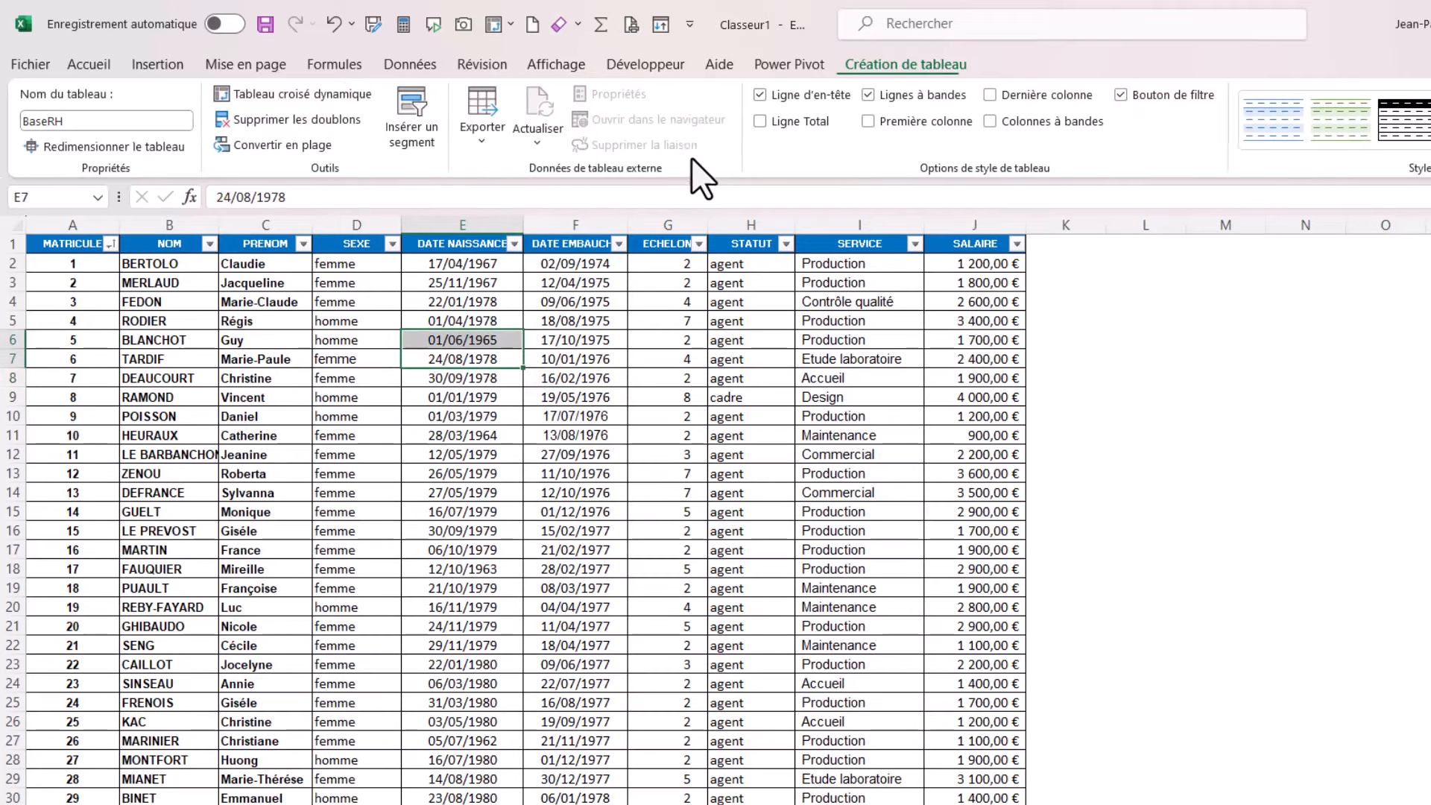
click(1121, 94)
click(331, 343)
click(230, 304)
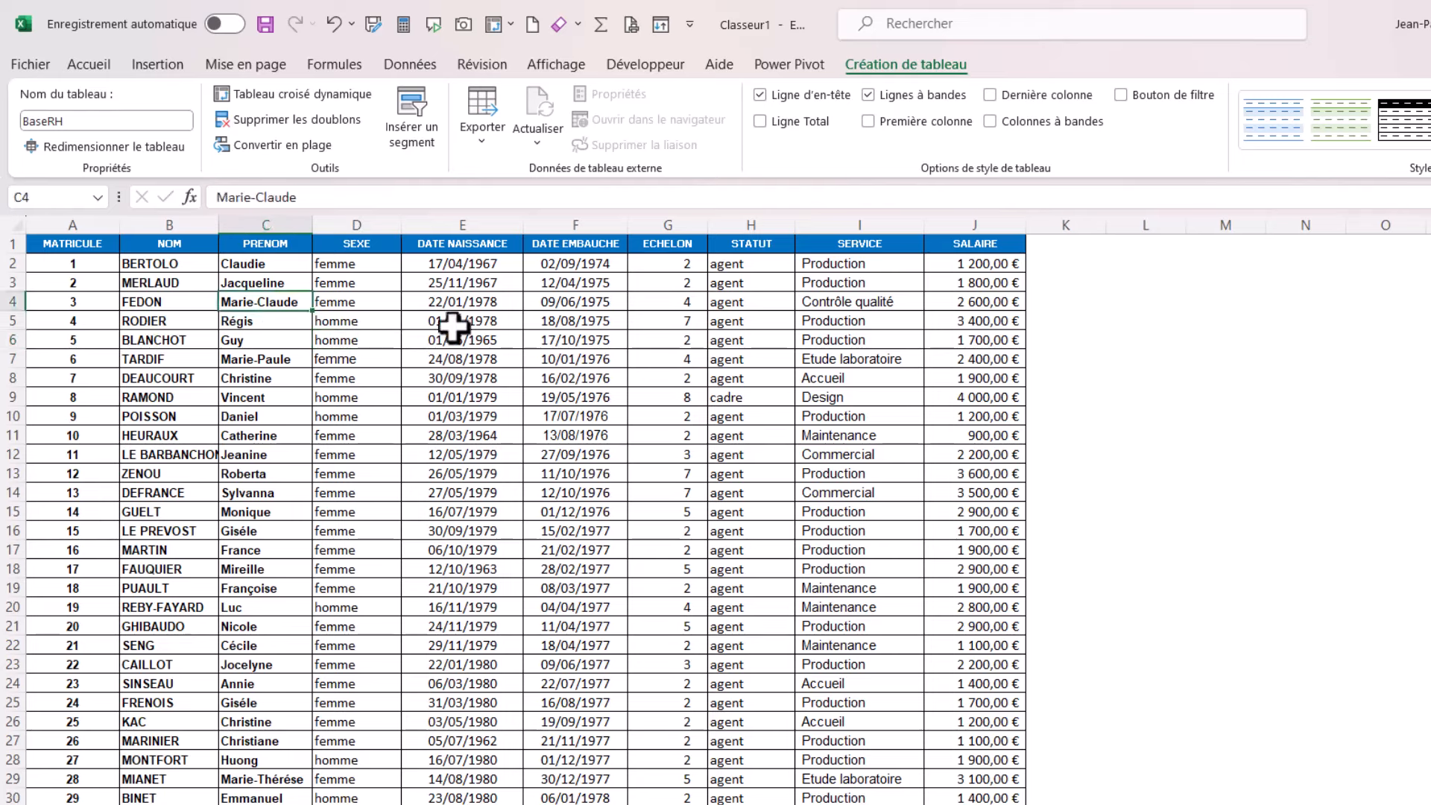
click(674, 325)
click(453, 320)
click(380, 337)
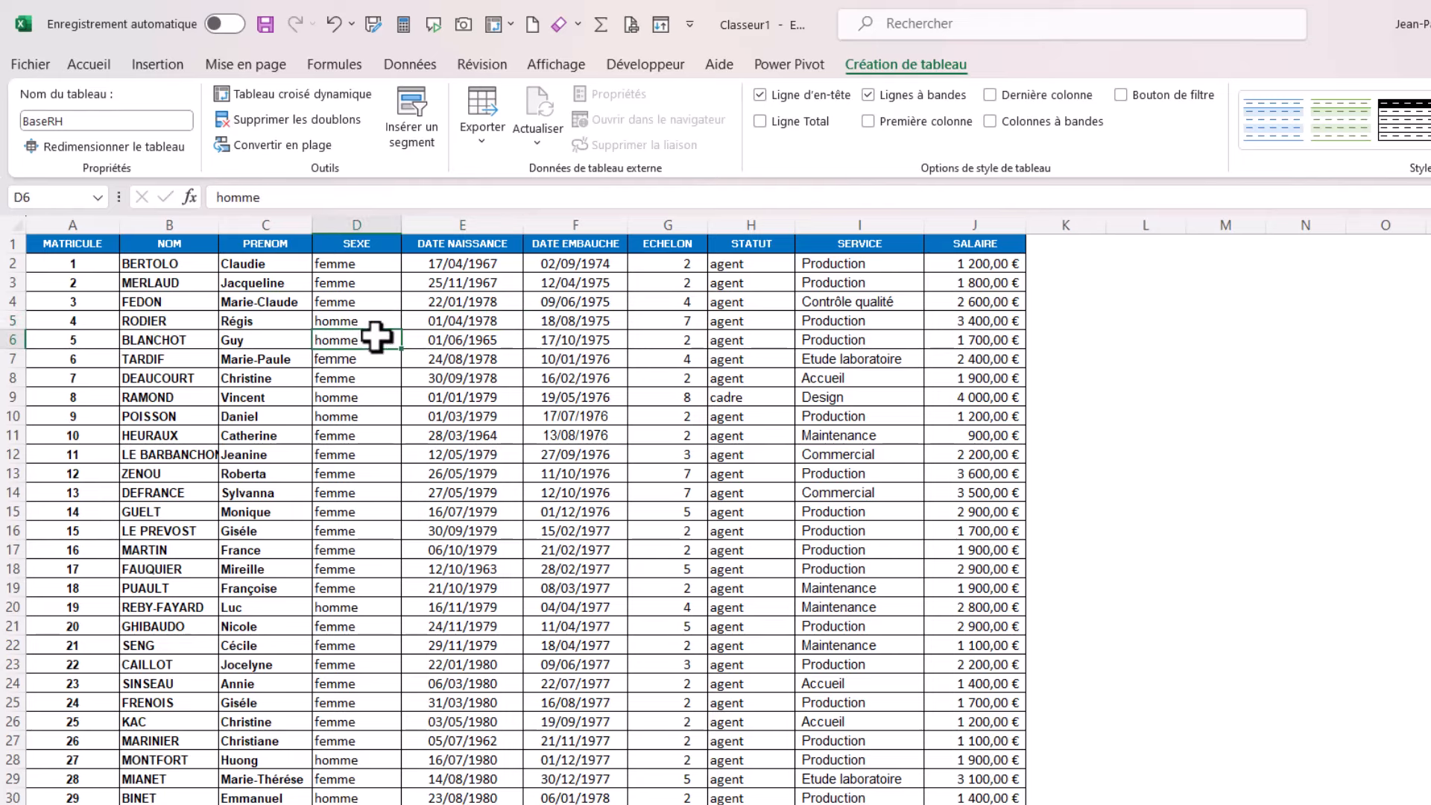
click(511, 320)
click(566, 301)
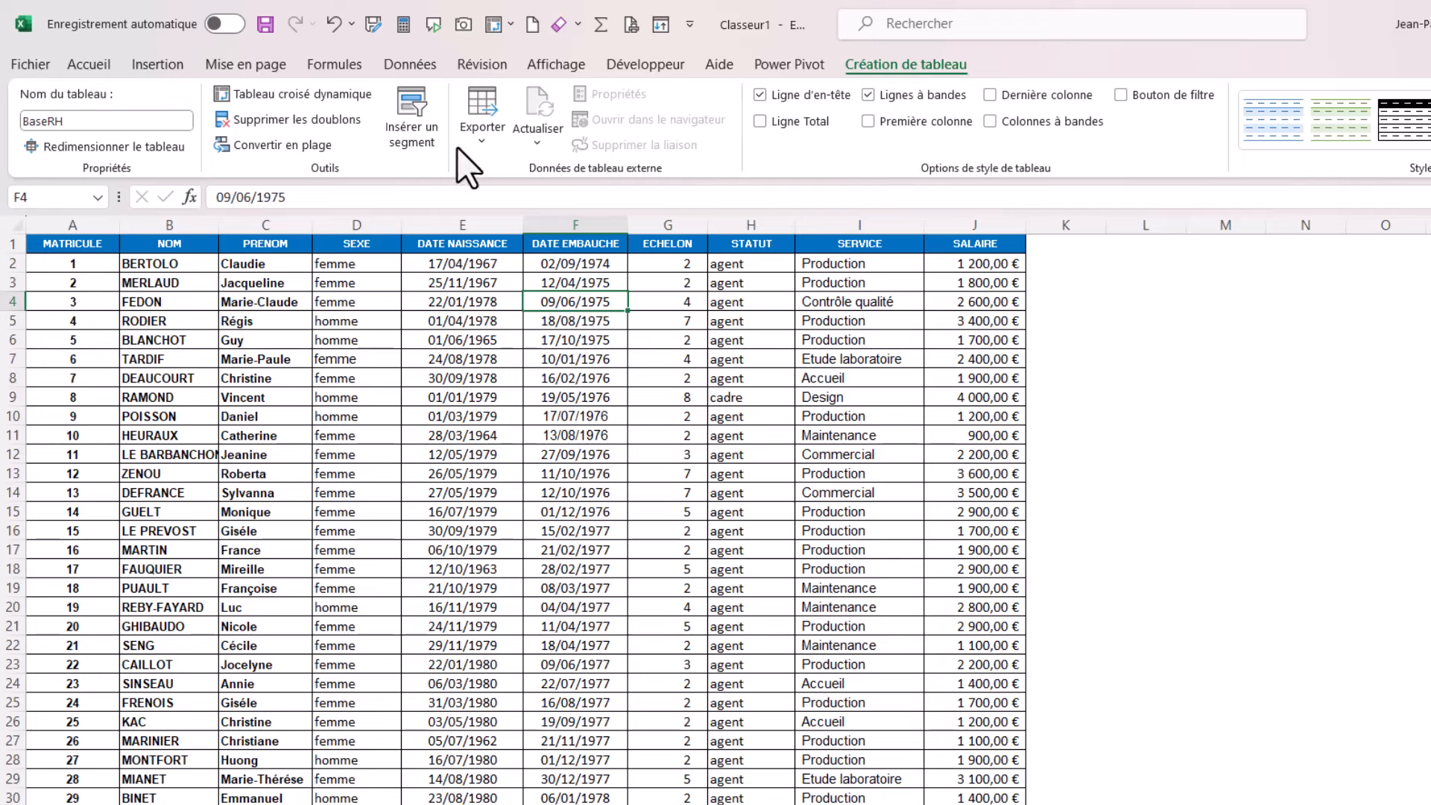
click(490, 139)
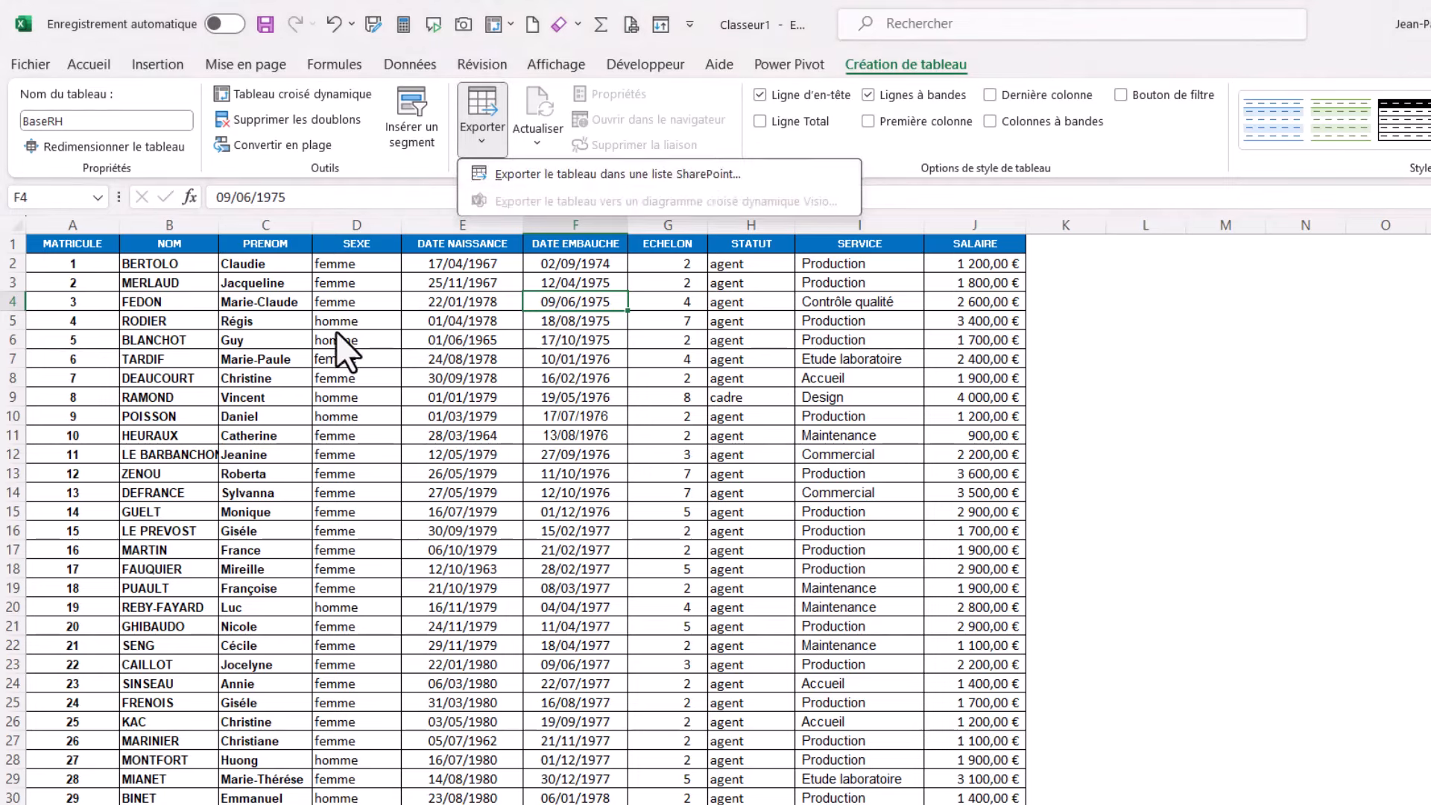
click(316, 368)
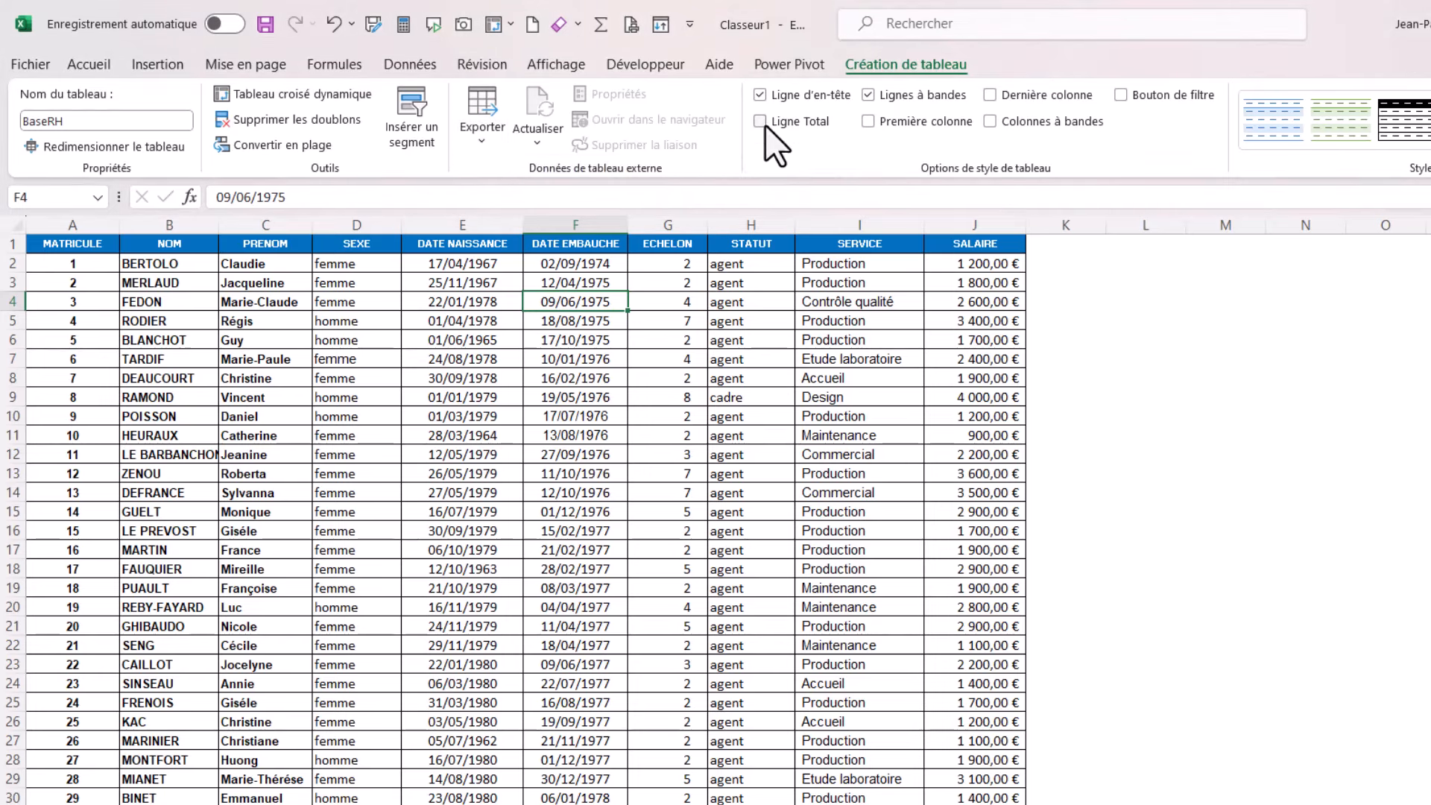
click(331, 340)
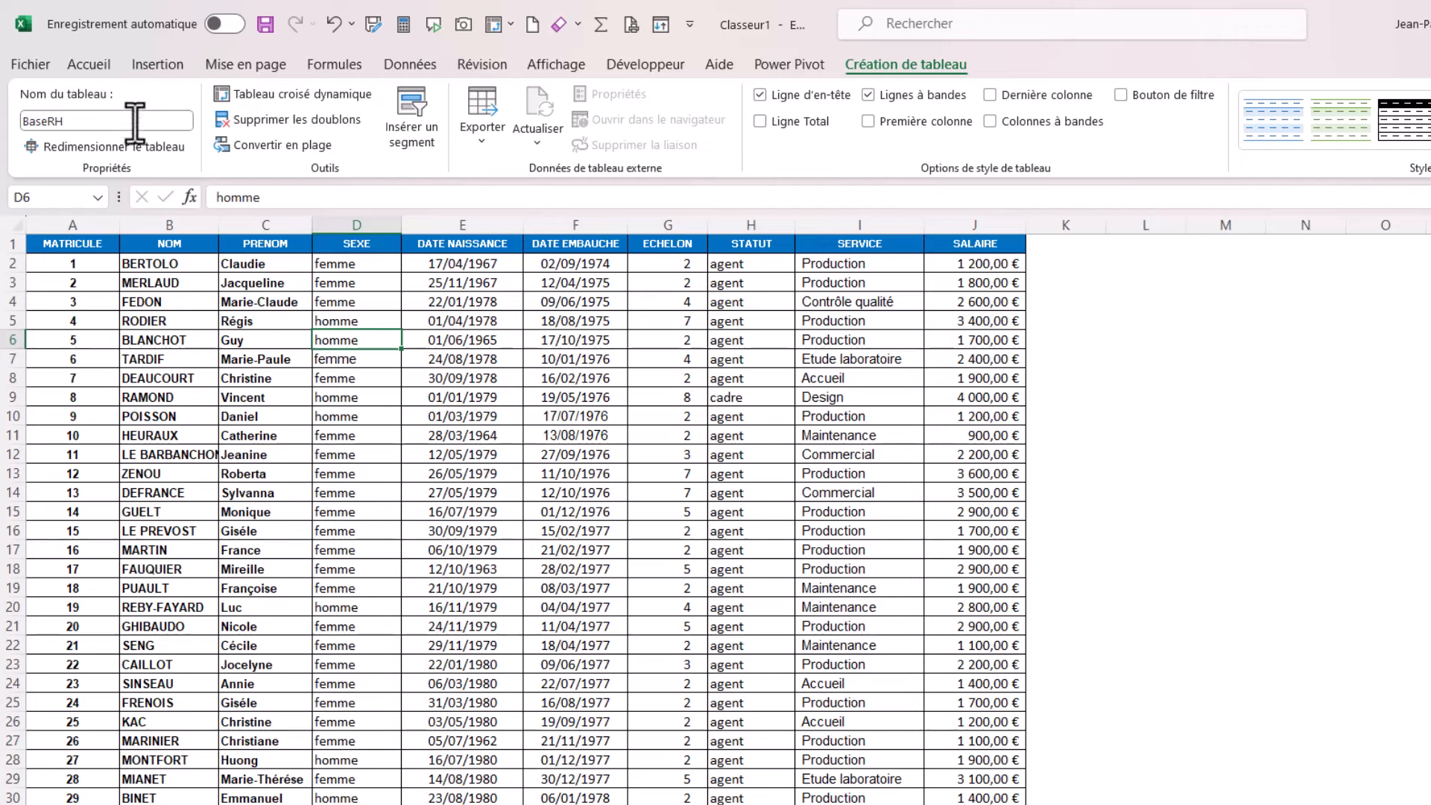
click(366, 360)
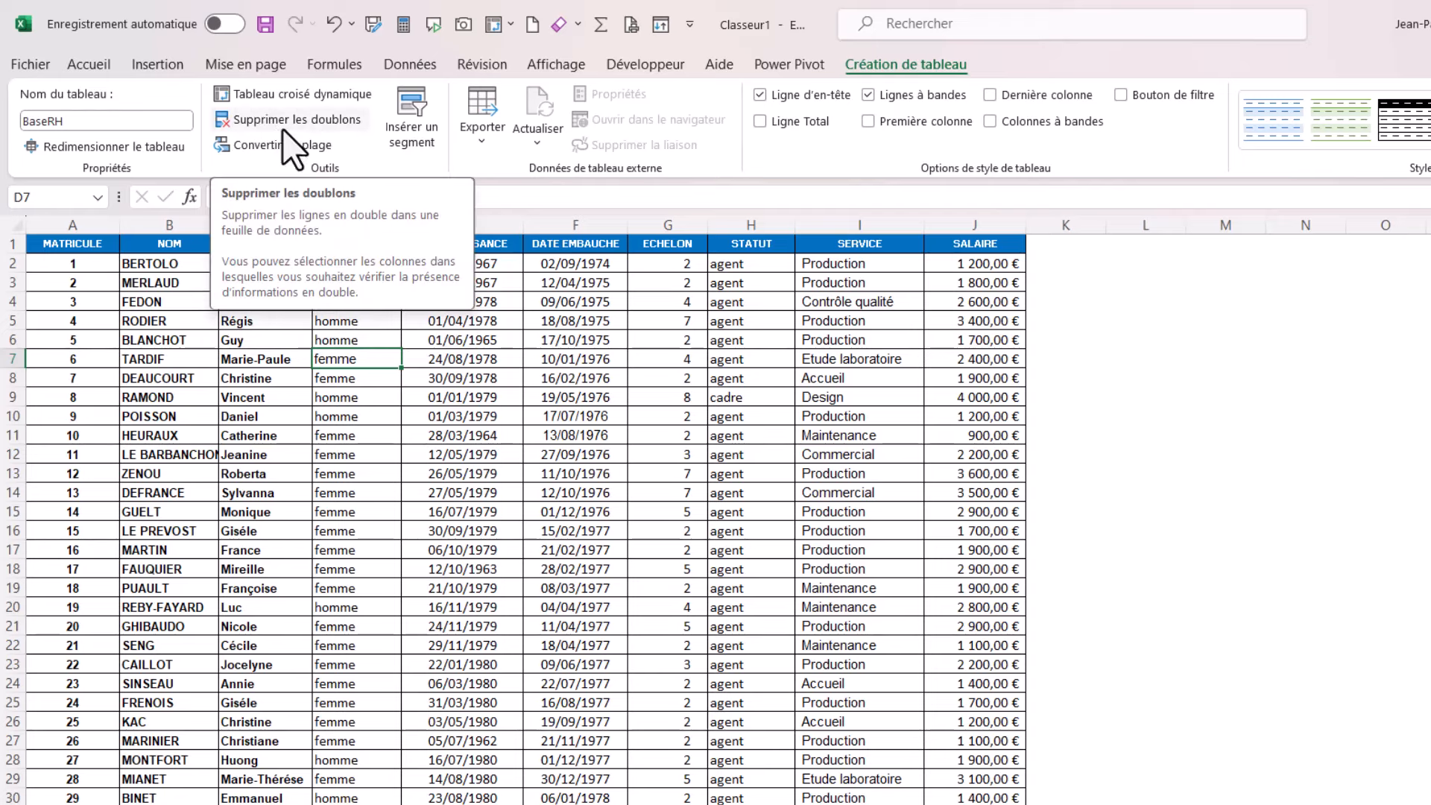
click(223, 395)
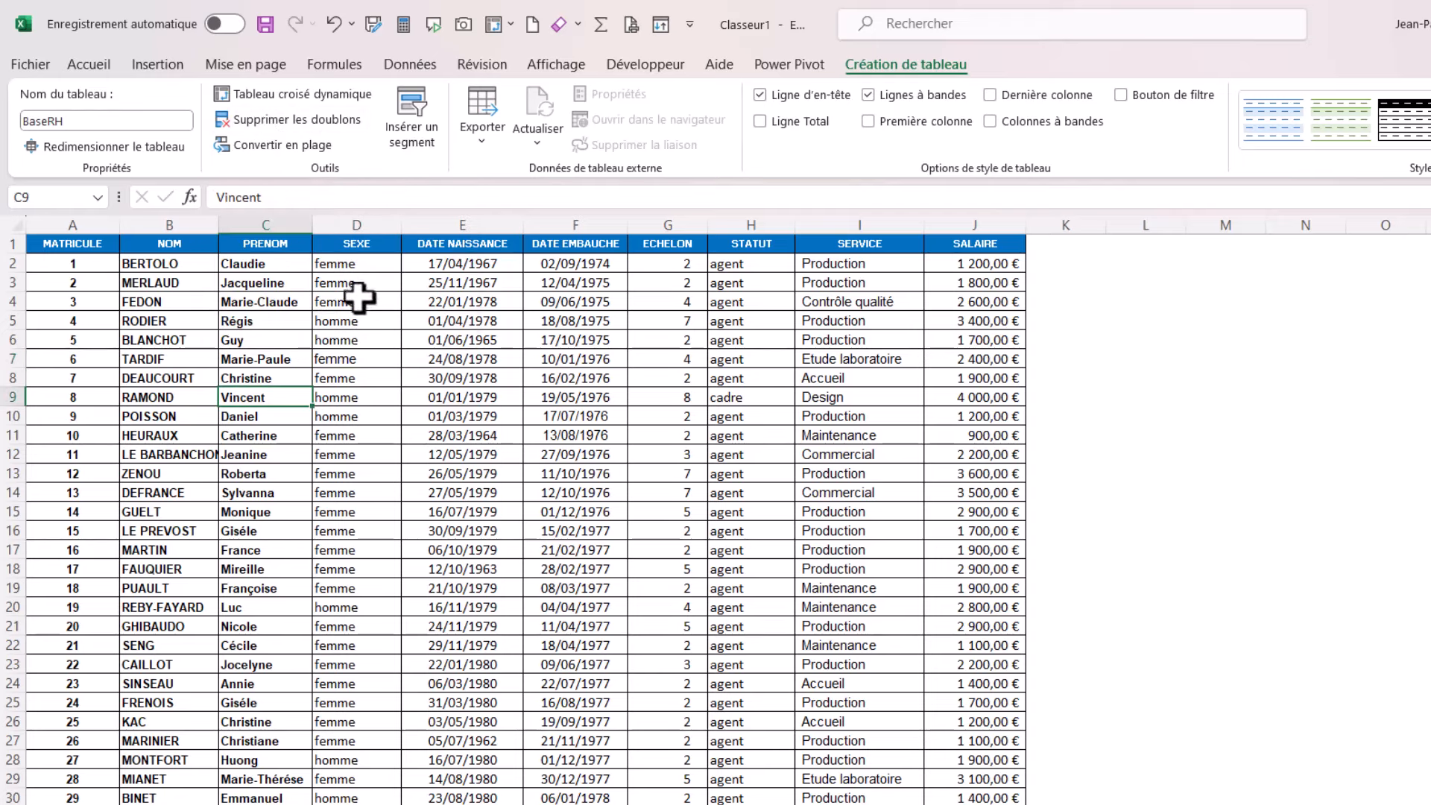
click(461, 322)
click(293, 347)
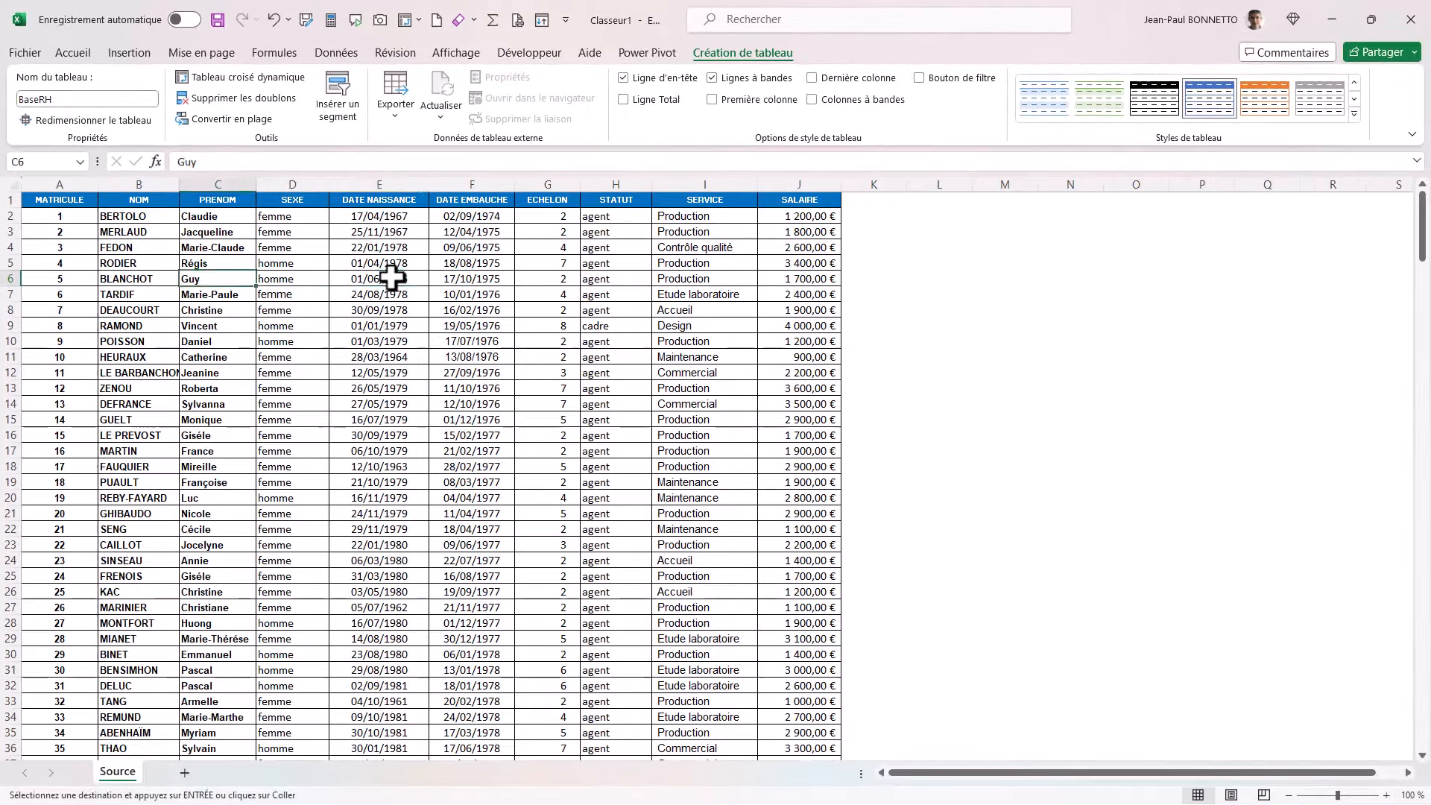
click(393, 278)
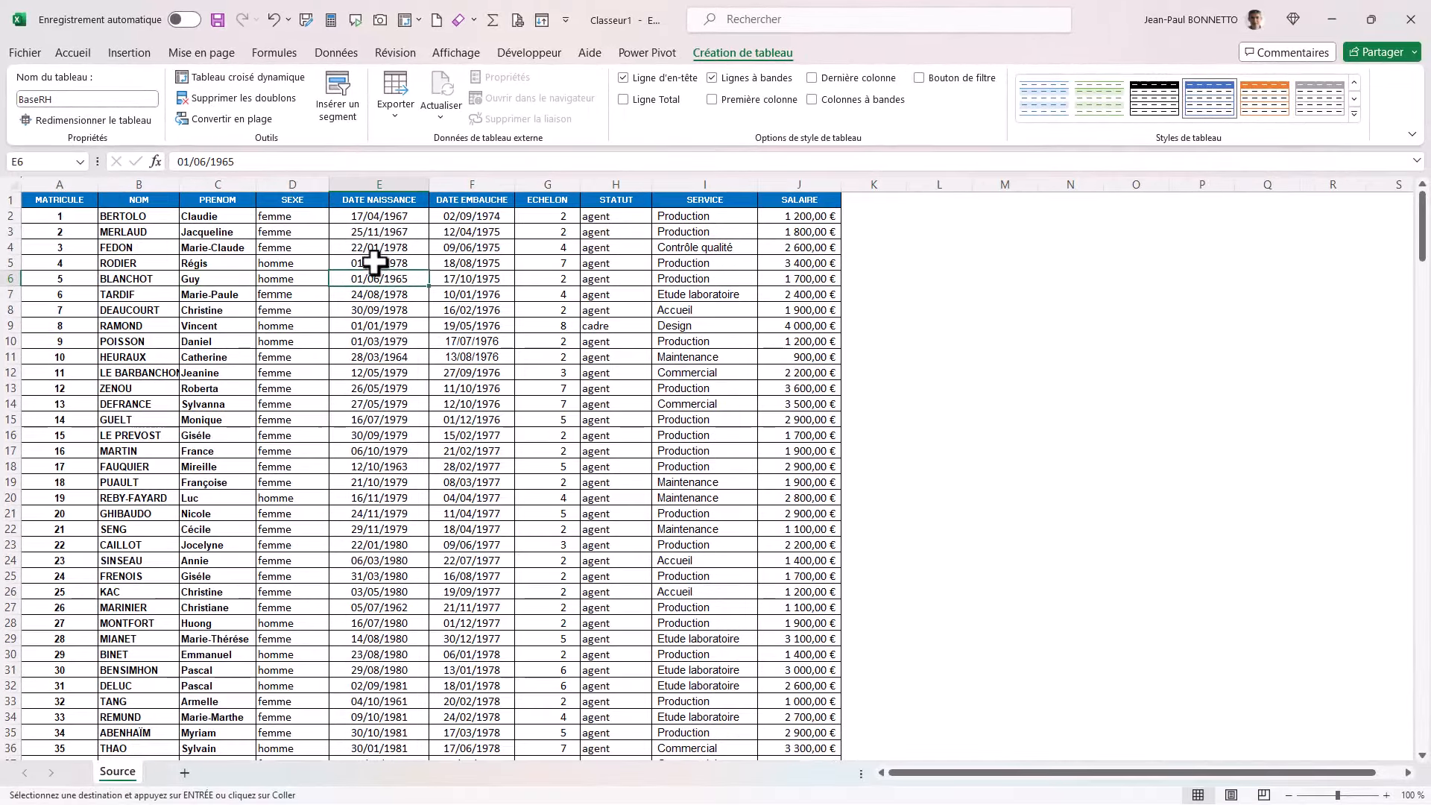
click(308, 281)
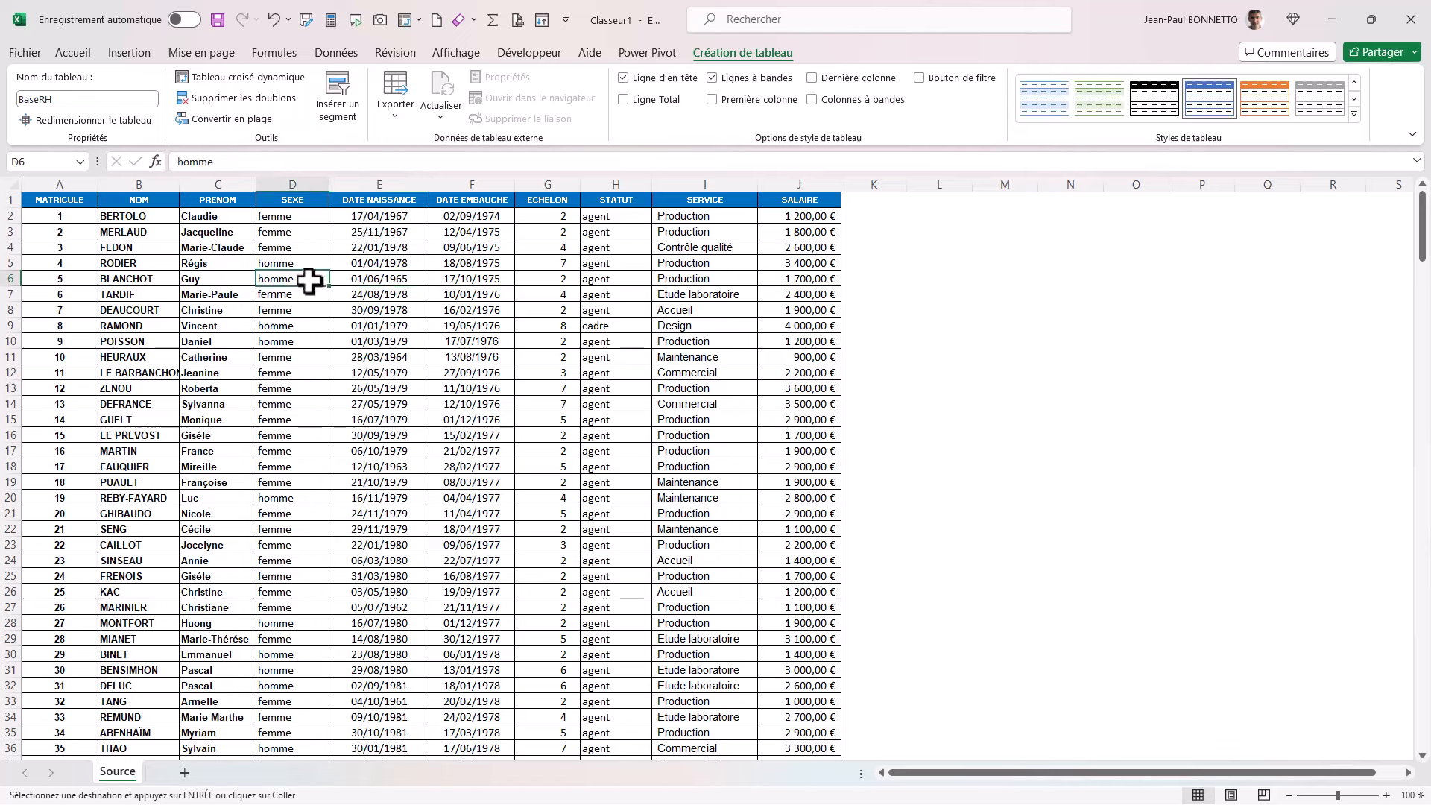
click(371, 273)
click(189, 258)
click(402, 266)
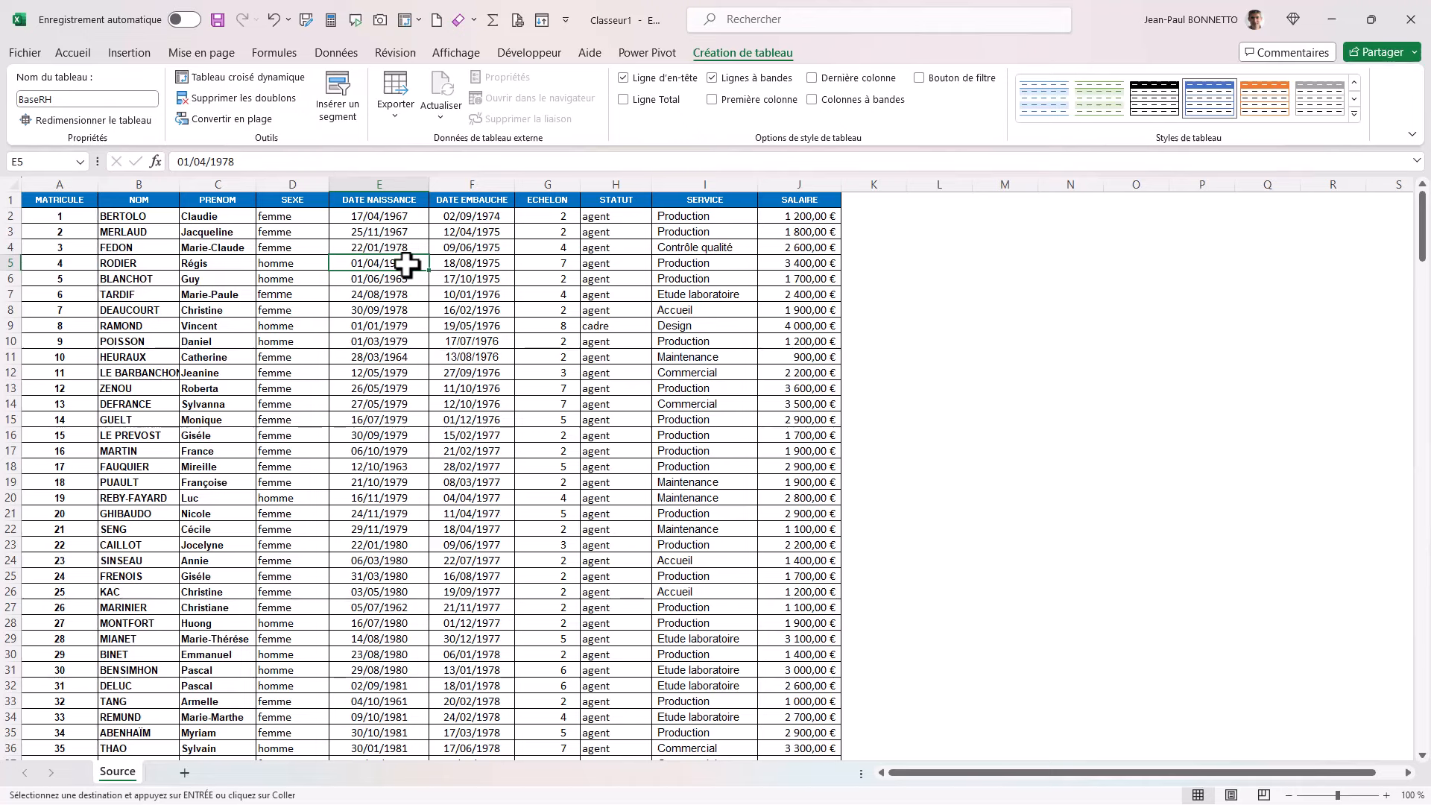
click(282, 280)
click(447, 280)
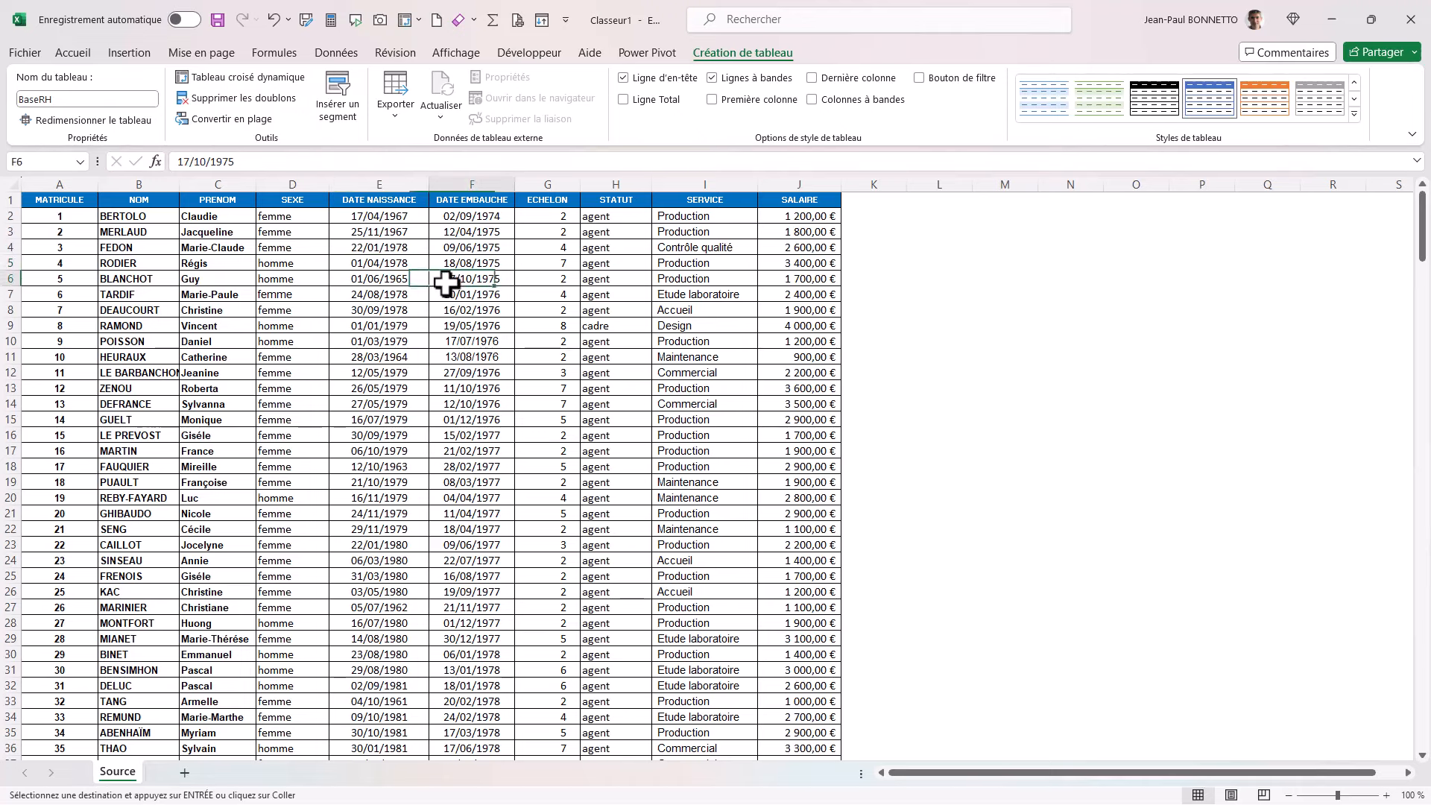
click(337, 52)
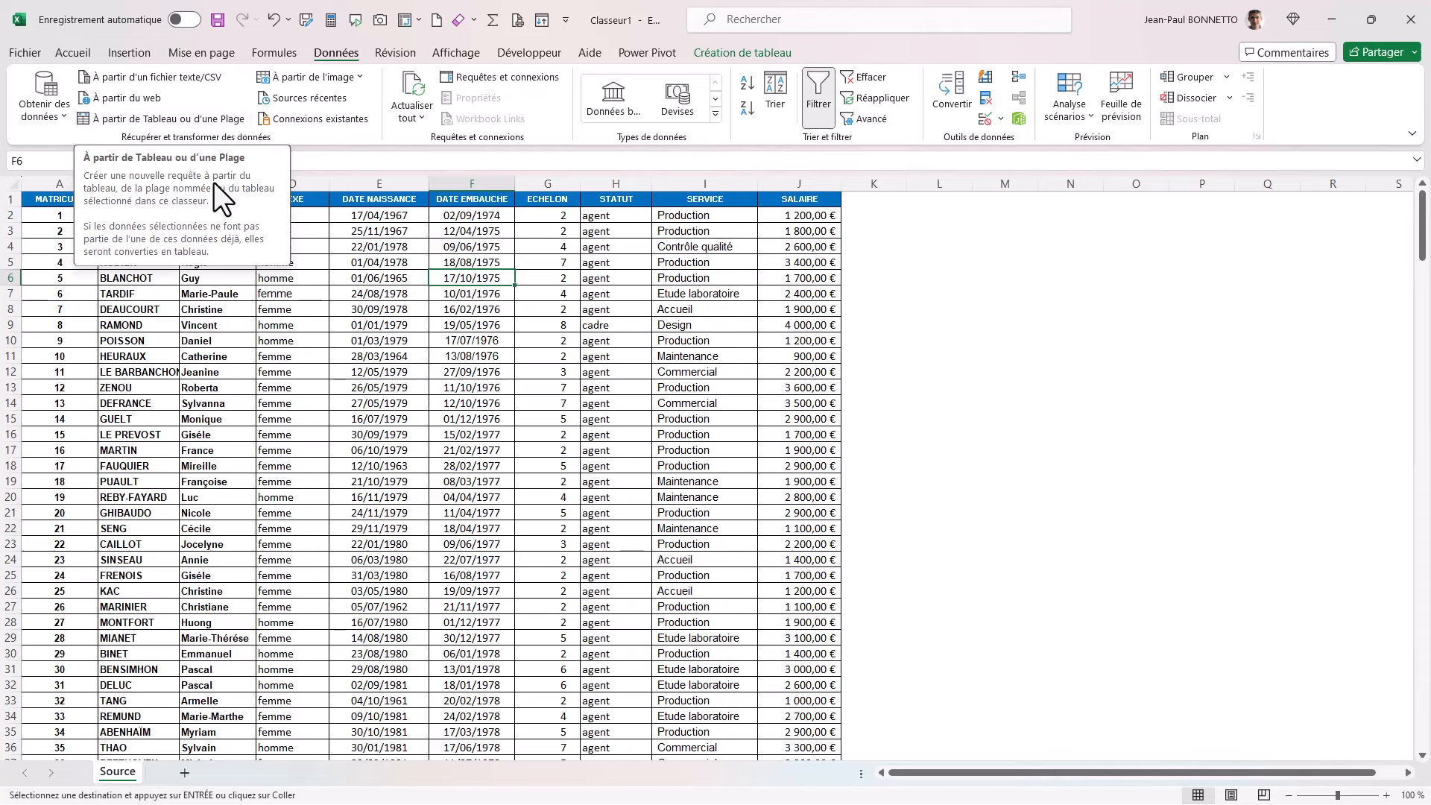
click(373, 309)
Add the BaseRH employee table to the Power Pivot data model.
click(650, 51)
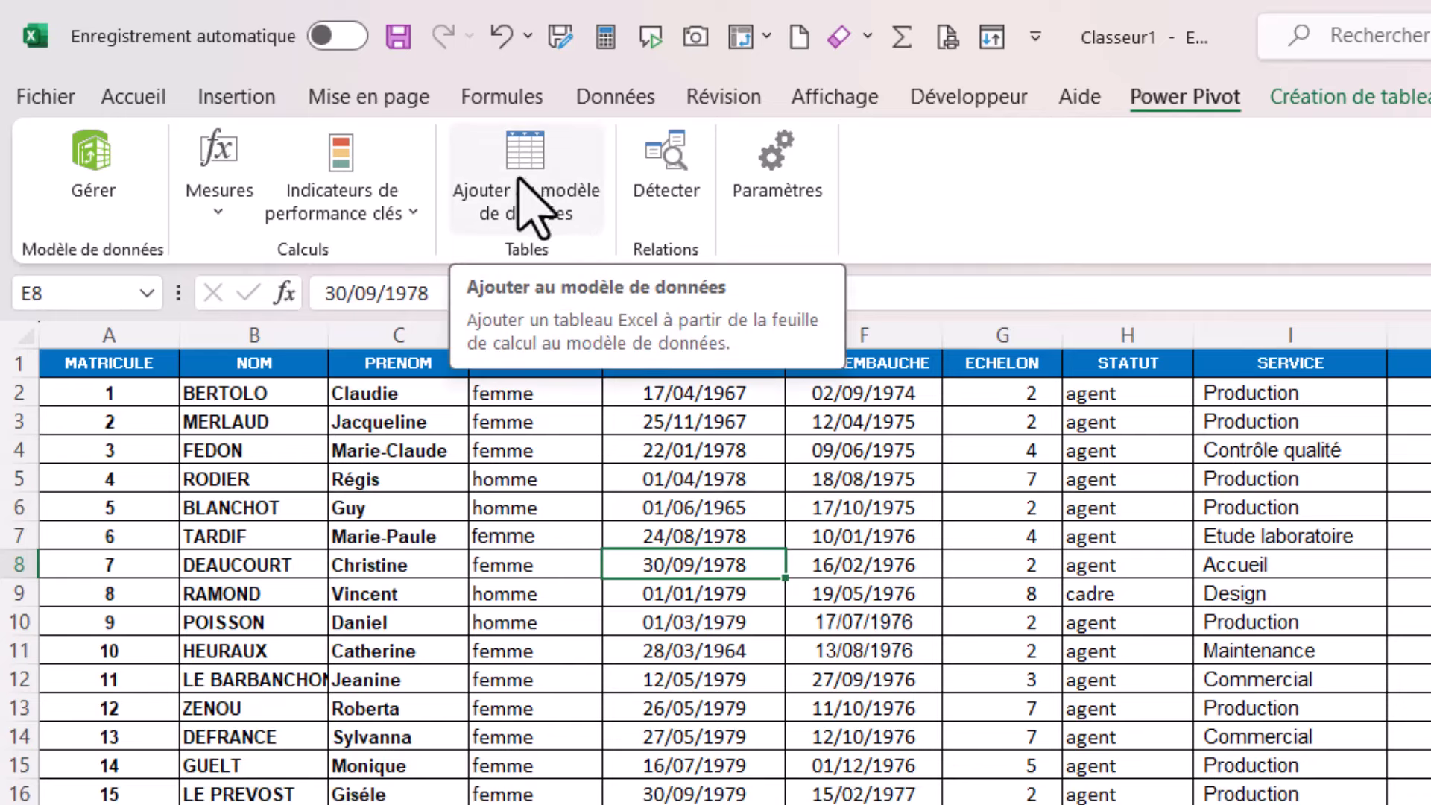
click(525, 153)
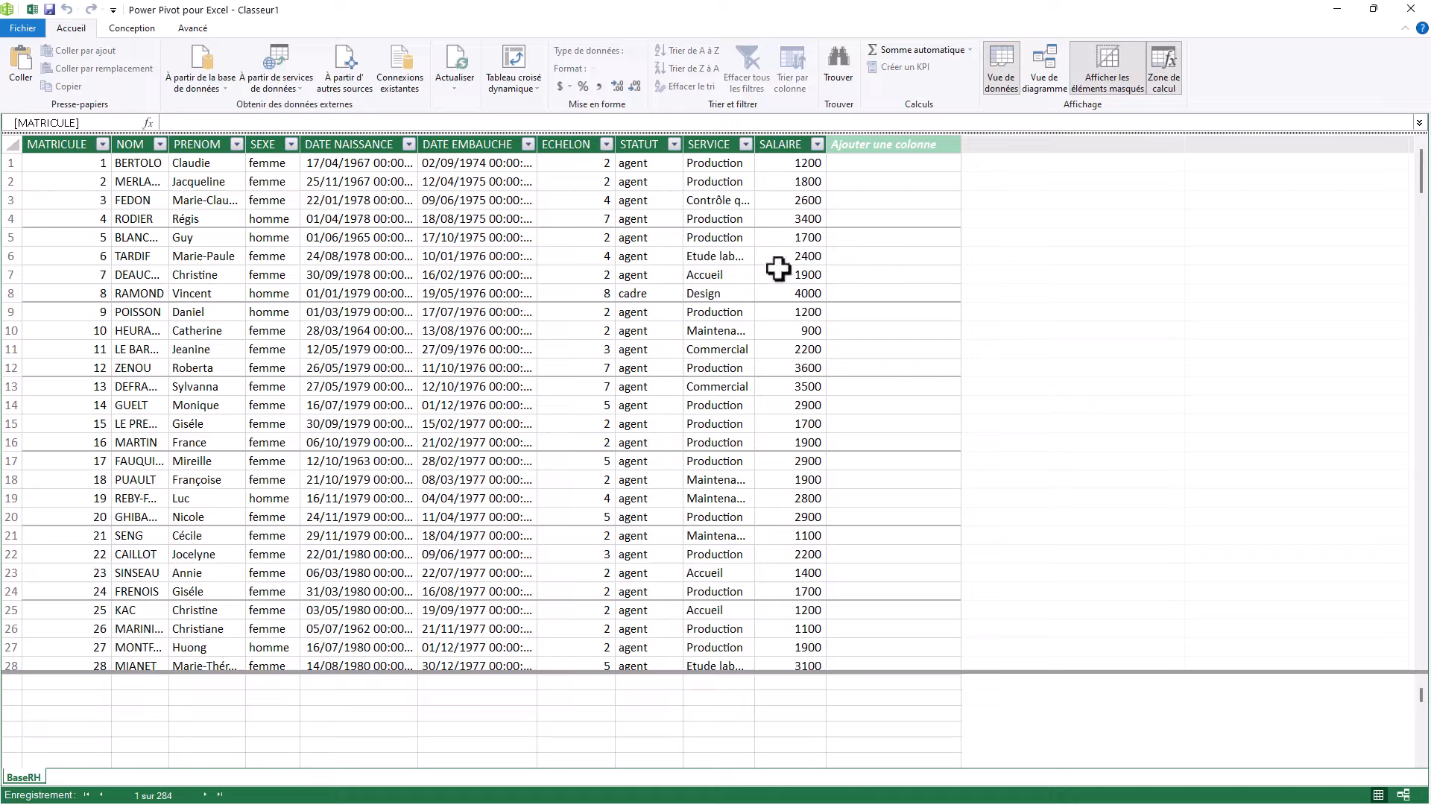
drag(717, 18, 679, 169)
click(854, 164)
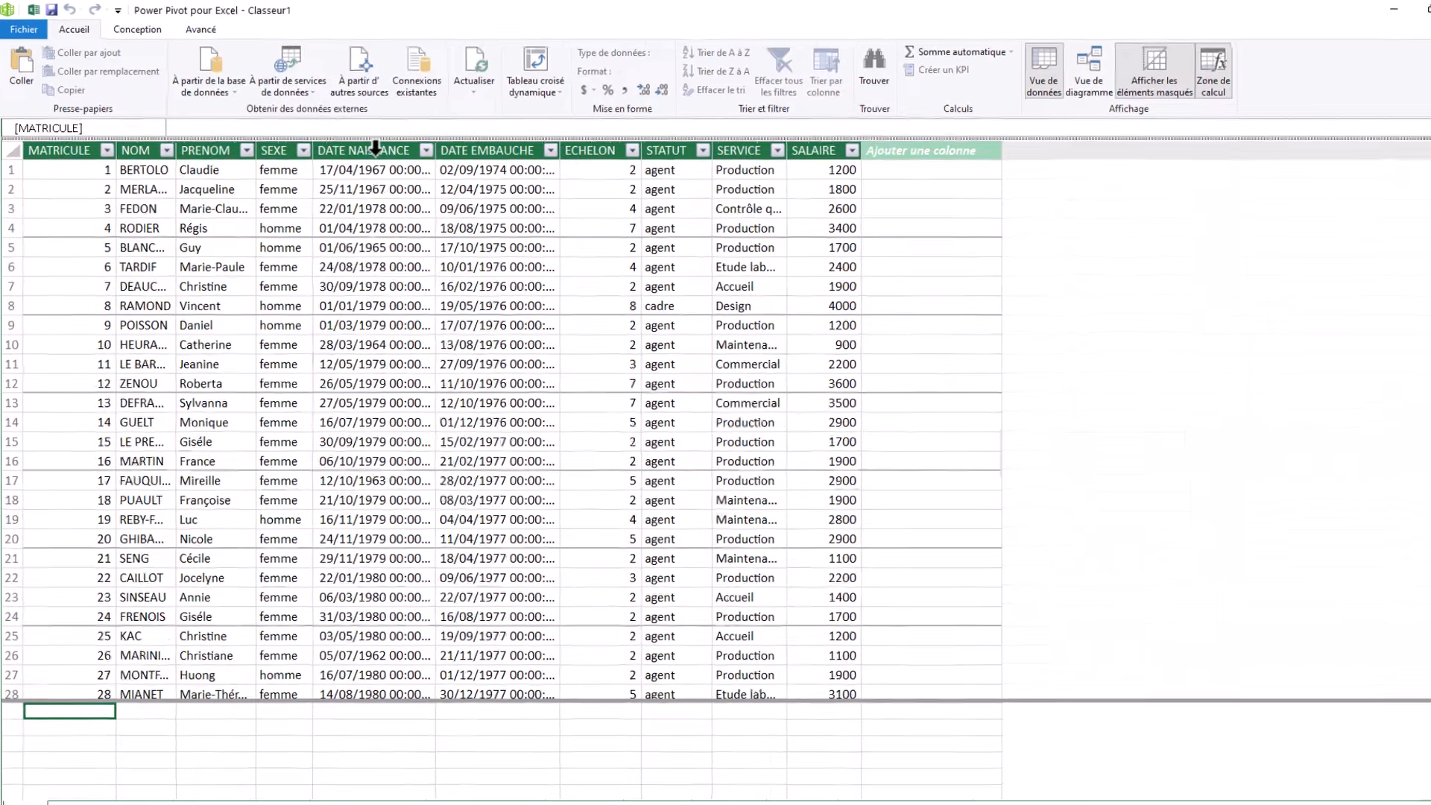
Format the DATE NAISSANCE and DATE EMBAUCHE columns in the data model with the date-only format *14/03/2001.
drag(375, 147, 495, 146)
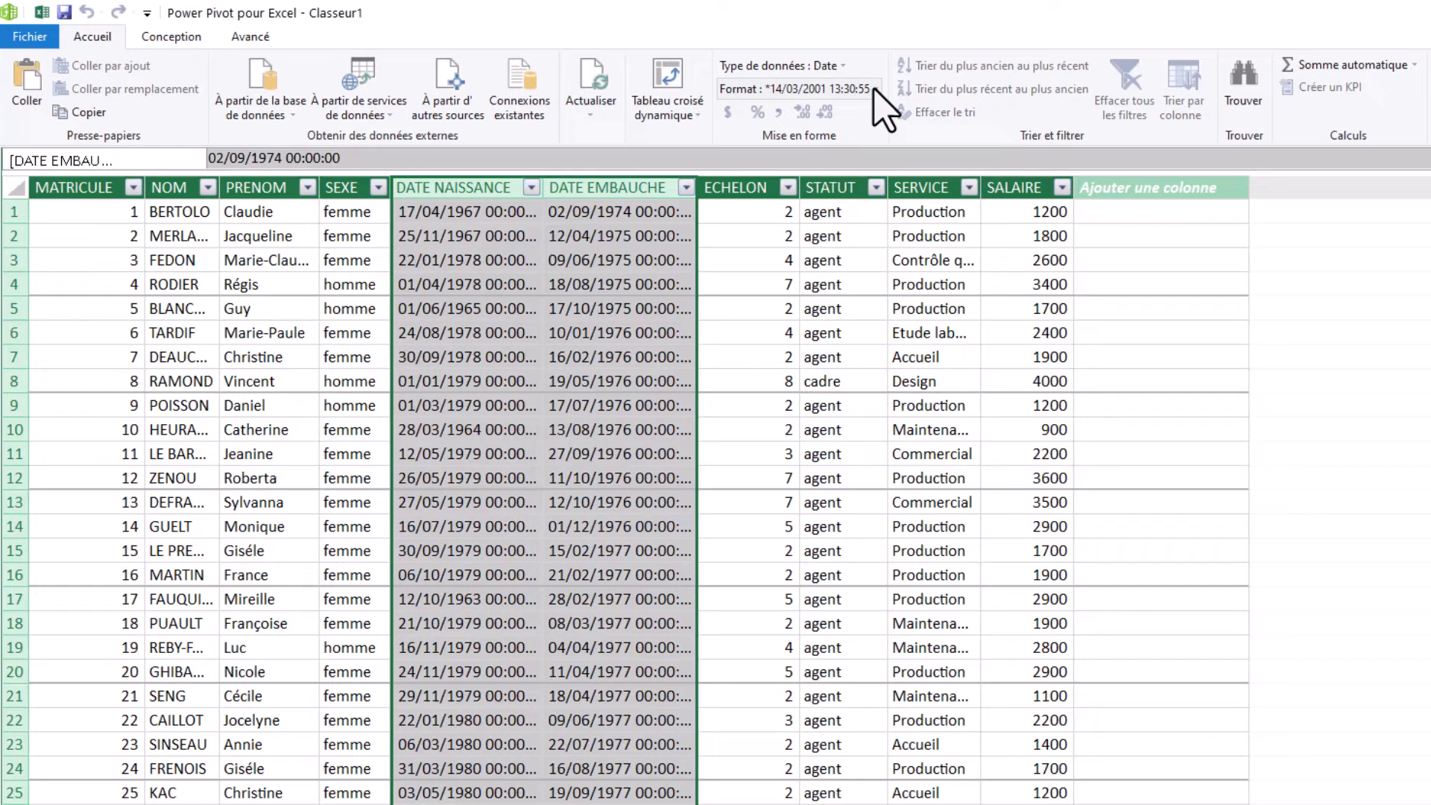
click(876, 88)
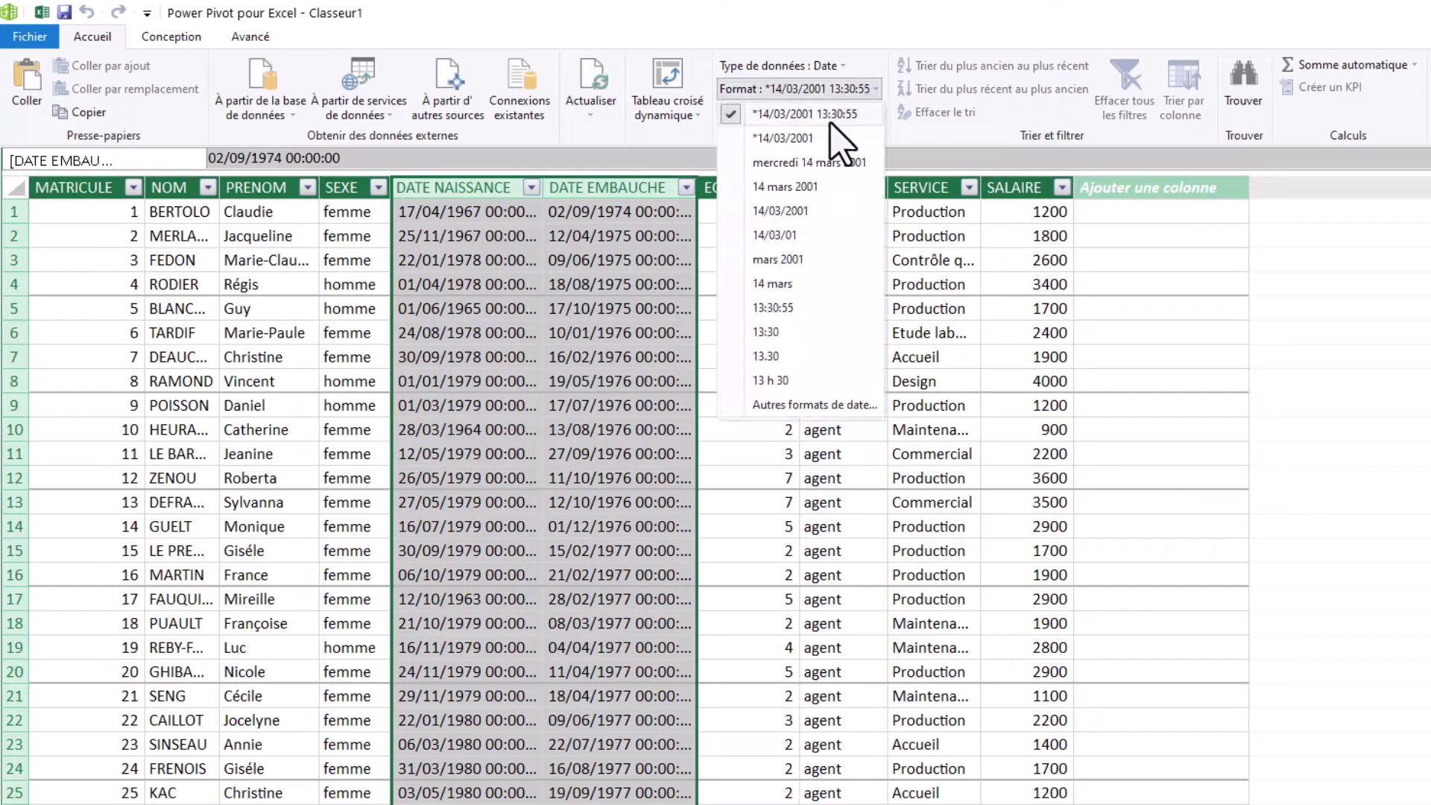
click(778, 138)
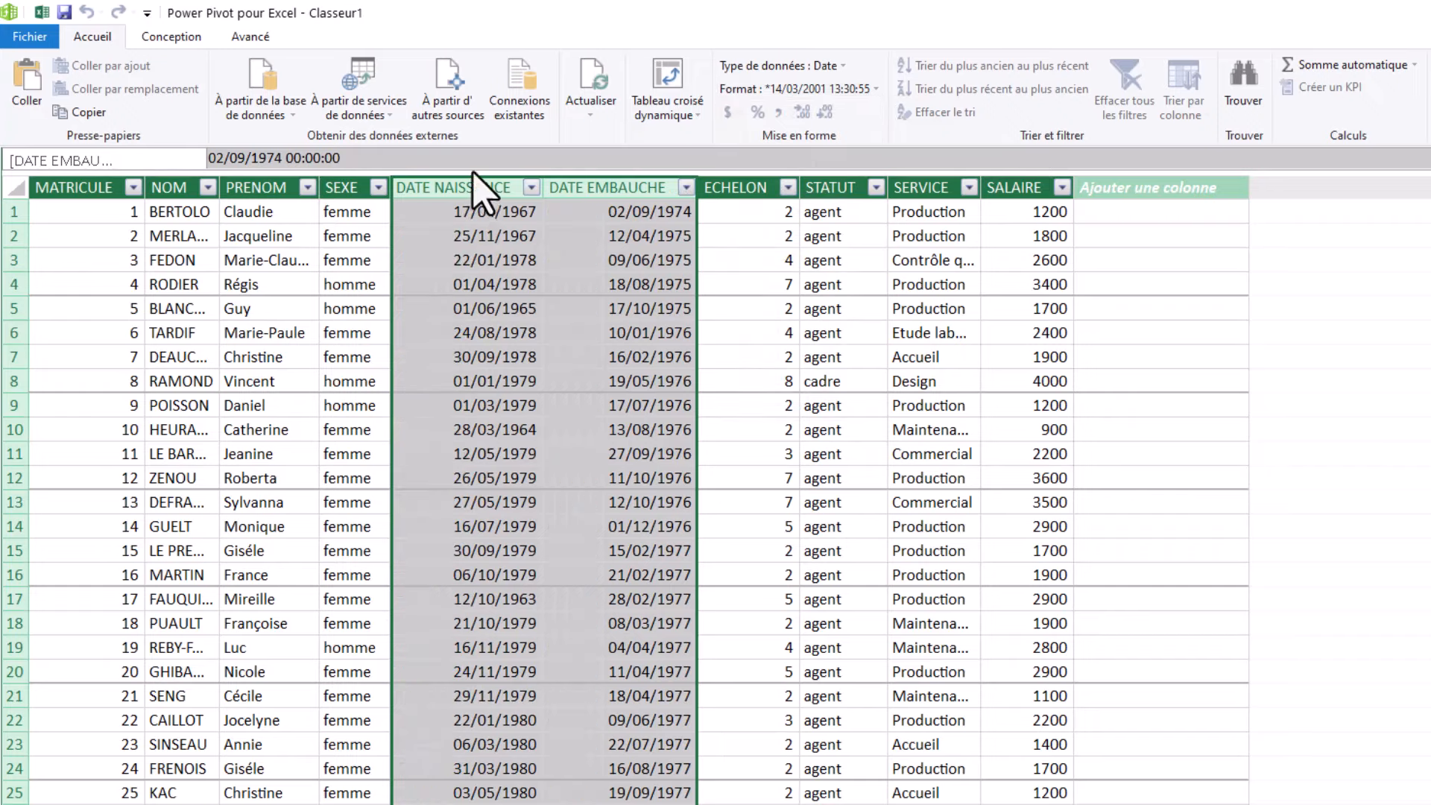
click(467, 369)
Widen the SEXE, PRENOM, NOM and SERVICE columns of the BaseRH table in the data model.
drag(390, 185, 423, 185)
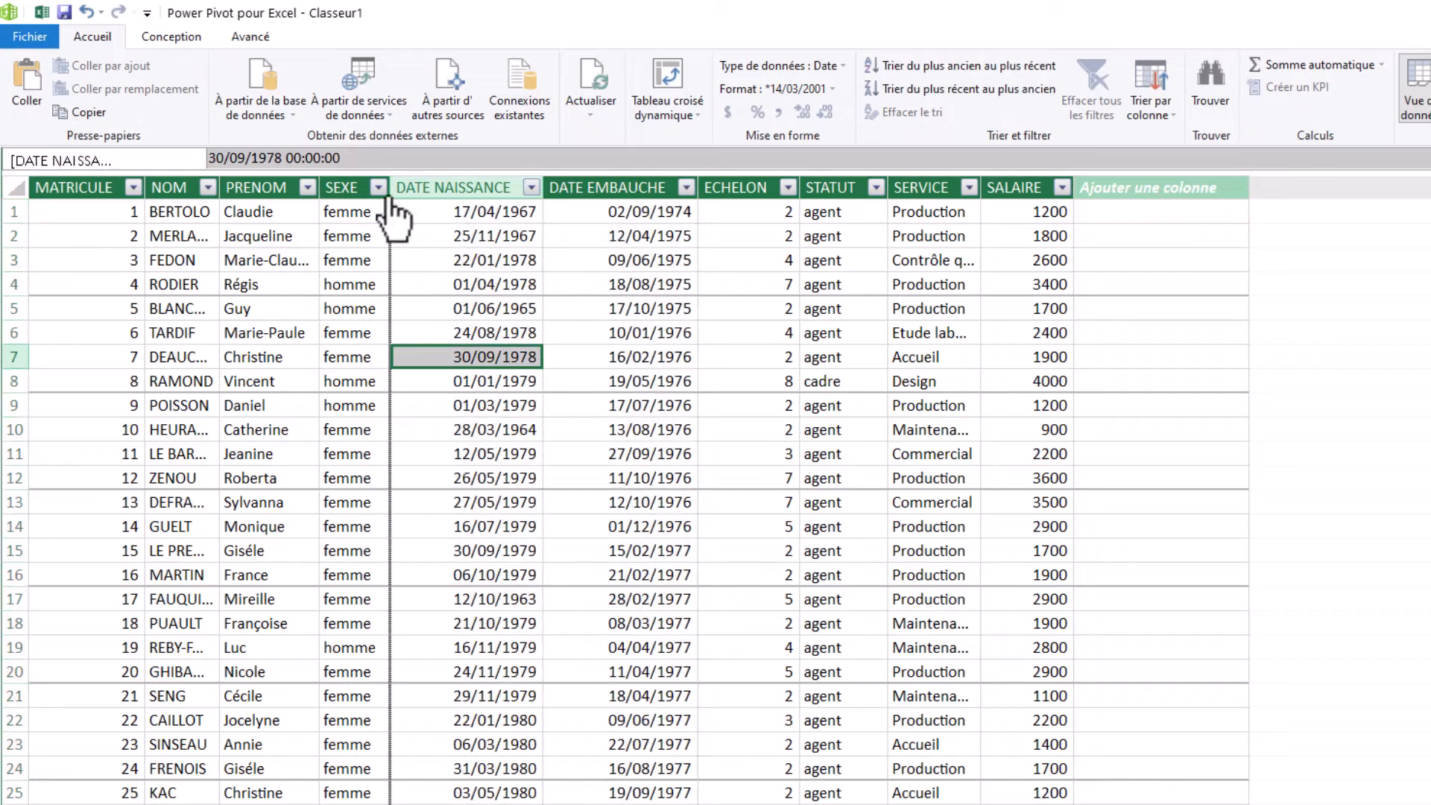
drag(322, 181, 342, 183)
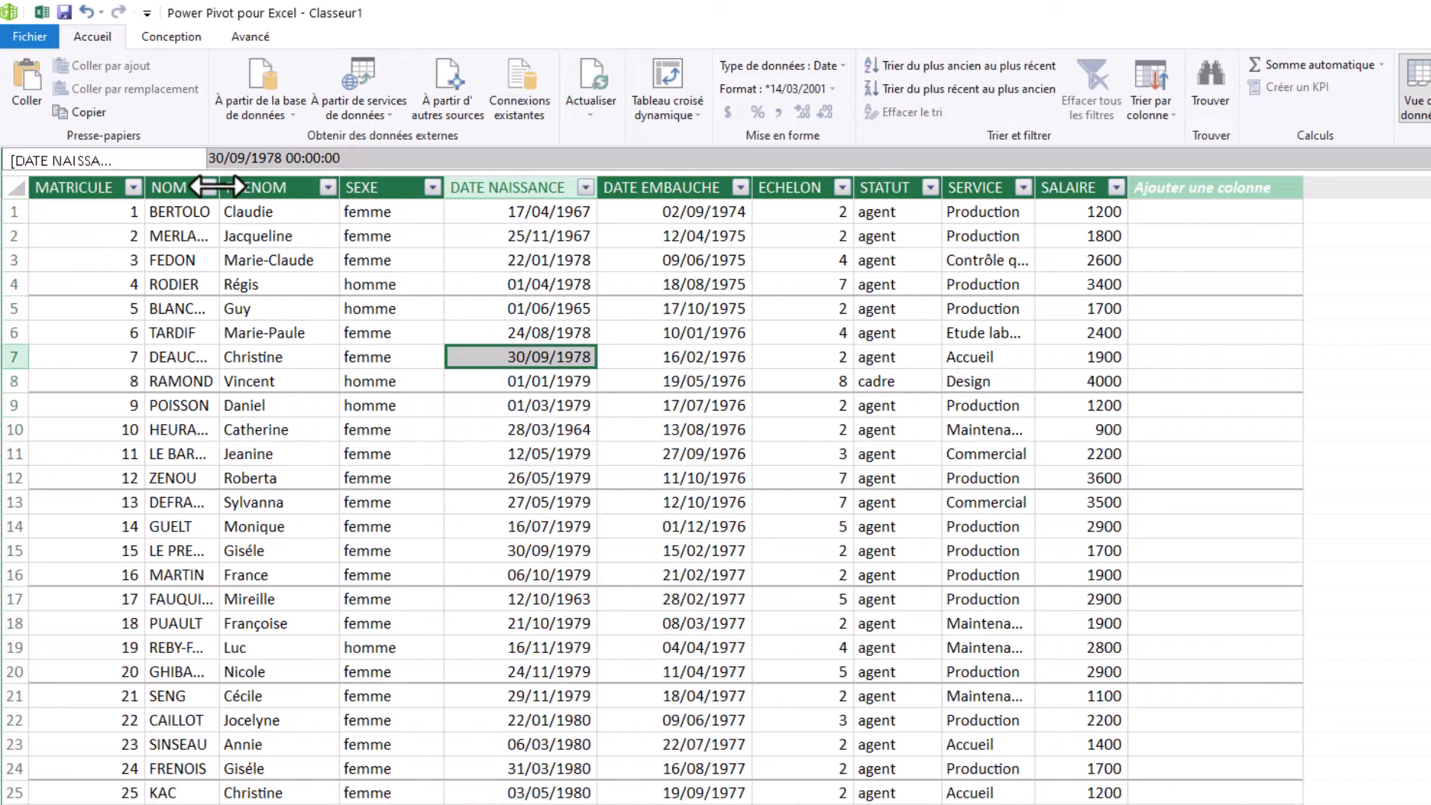
drag(236, 186, 256, 185)
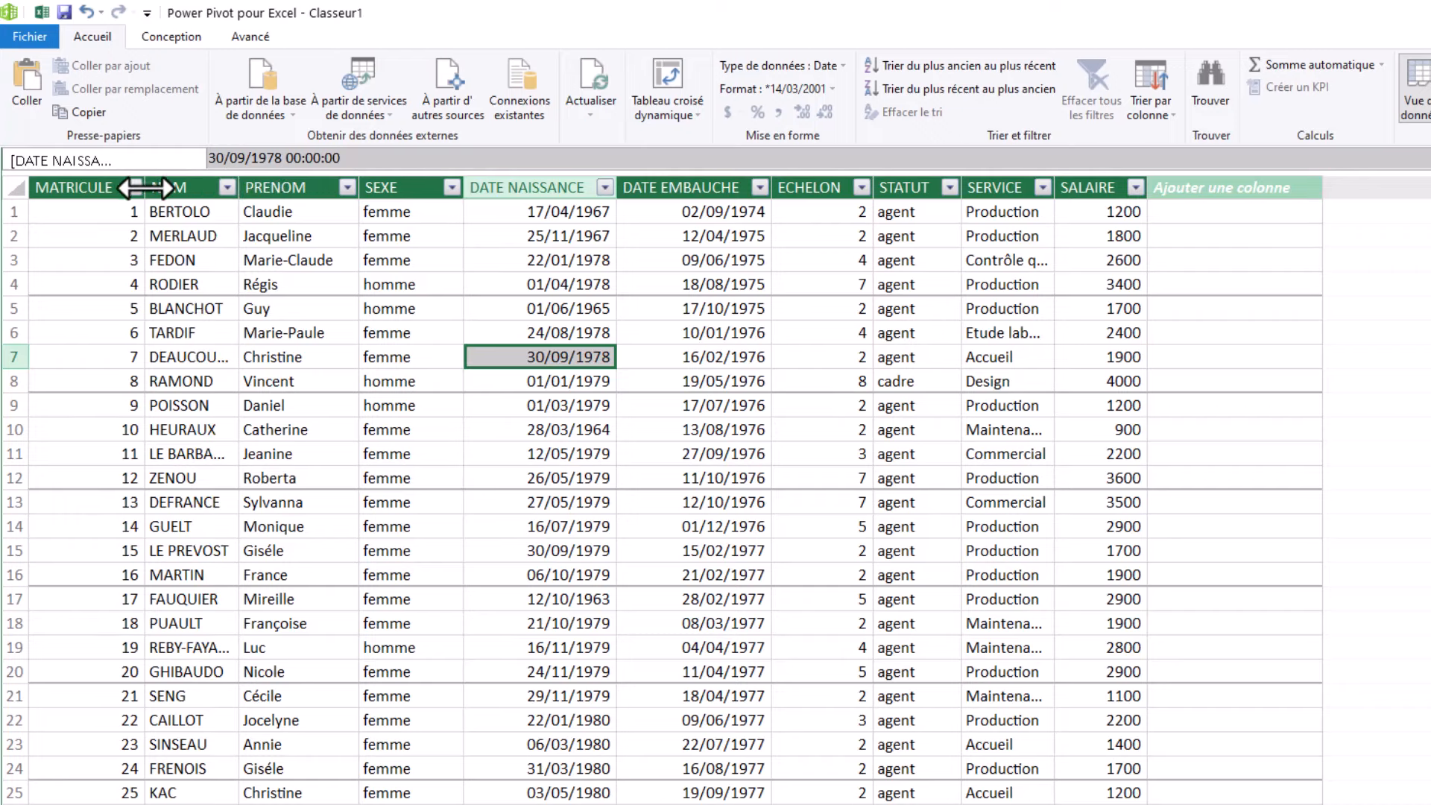
drag(146, 186, 172, 353)
click(748, 218)
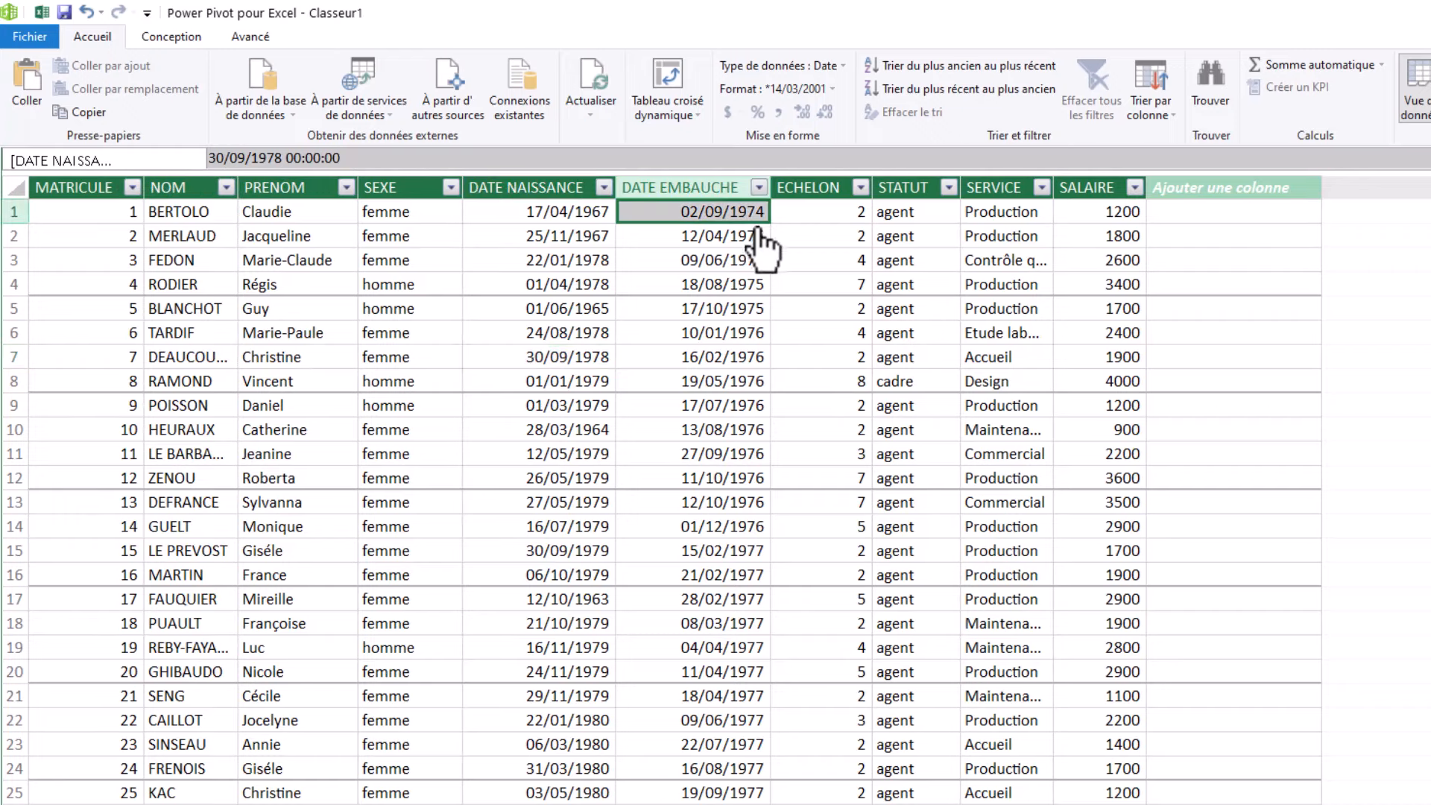
click(978, 261)
drag(1054, 186, 1073, 186)
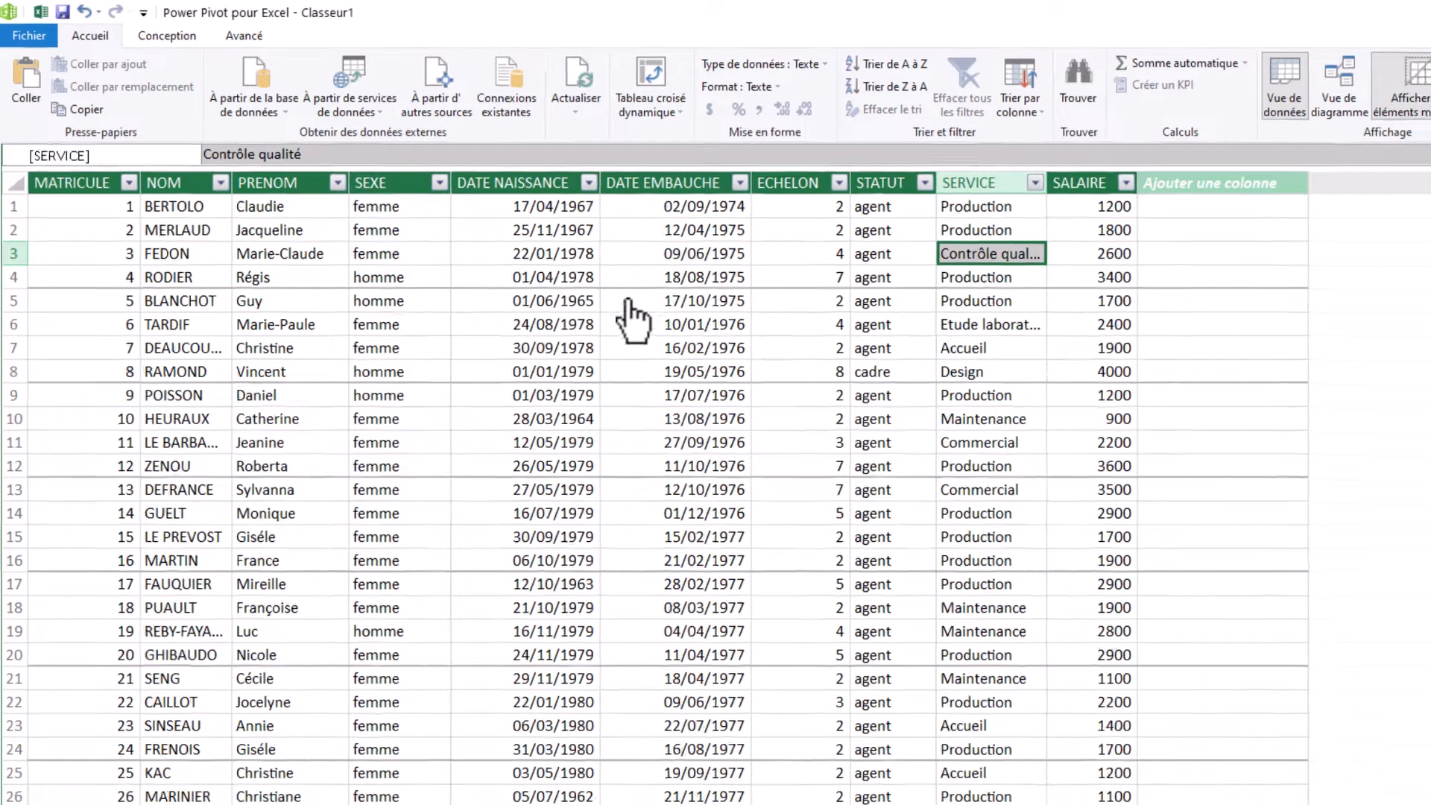
click(629, 300)
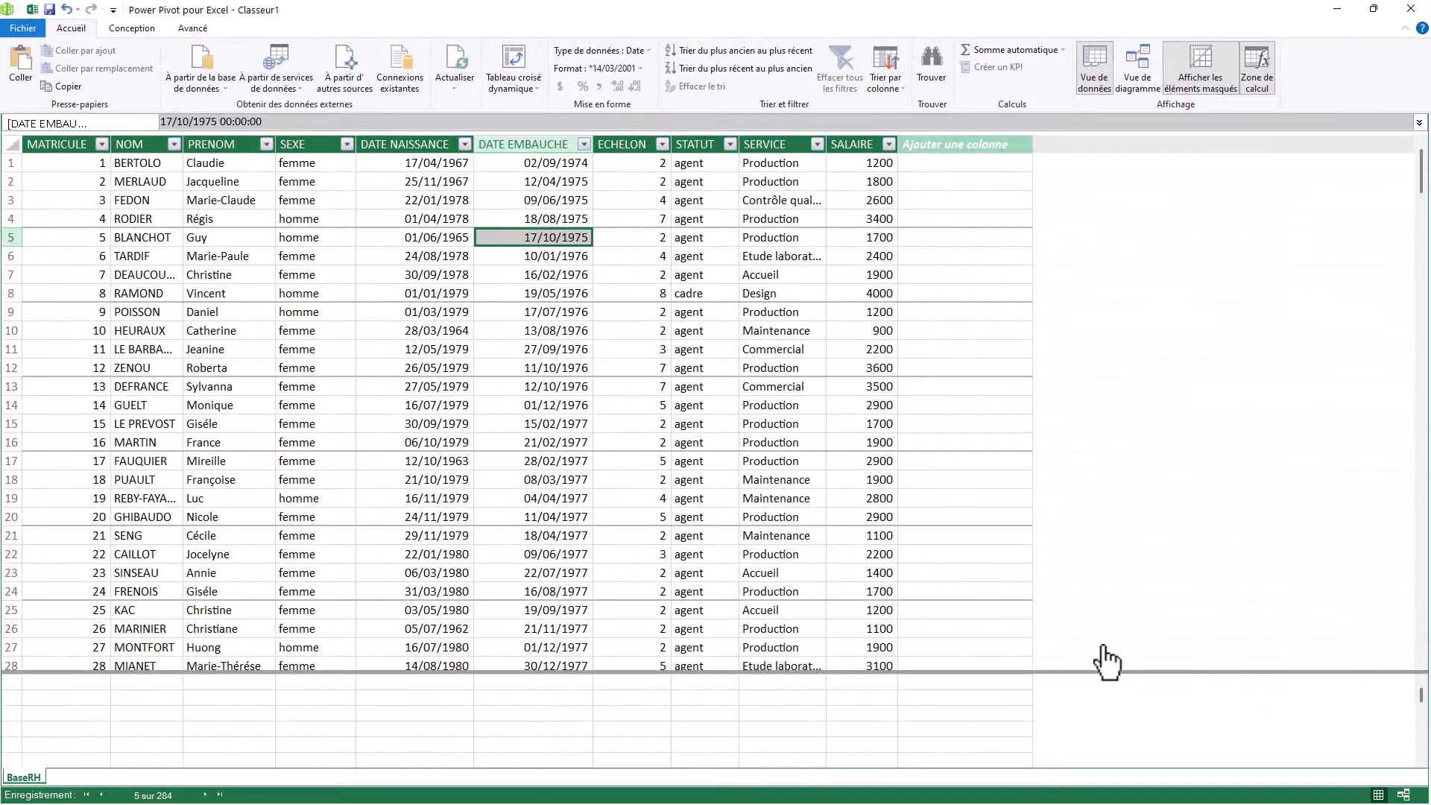
Enlarge the calculation area below the data model table, and return to the Source sheet in the Excel workbook.
drag(1146, 672, 1120, 528)
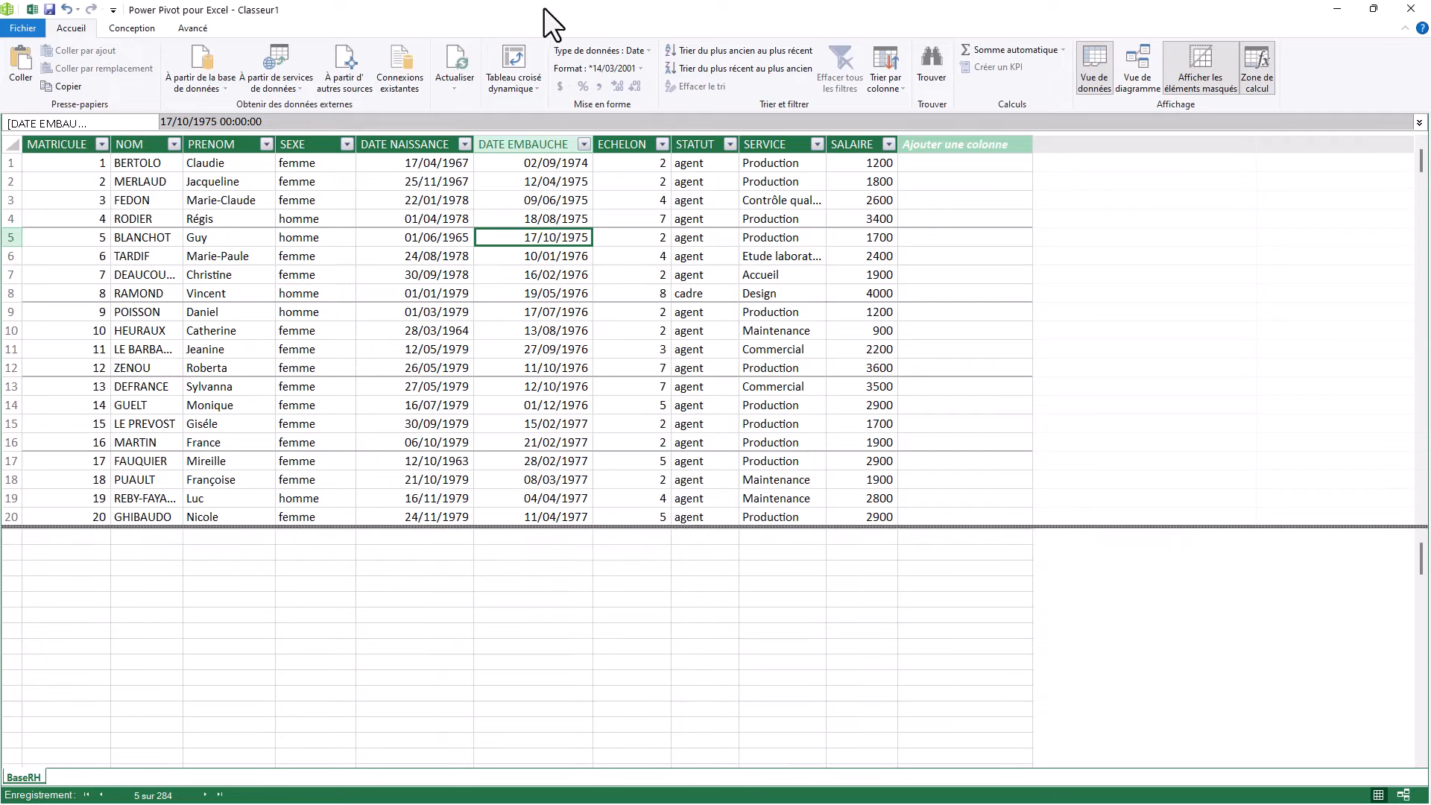
drag(544, 9, 556, 168)
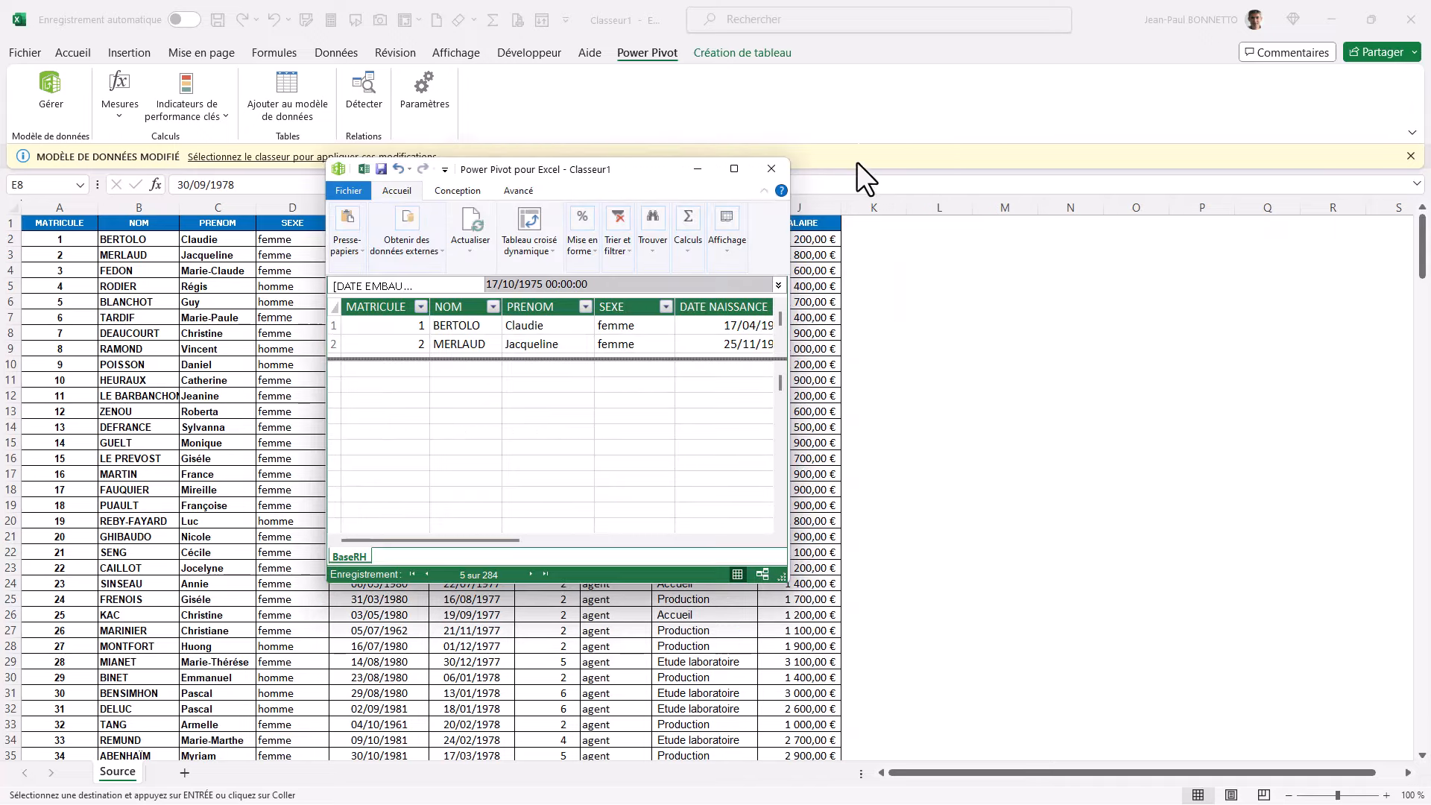
click(733, 169)
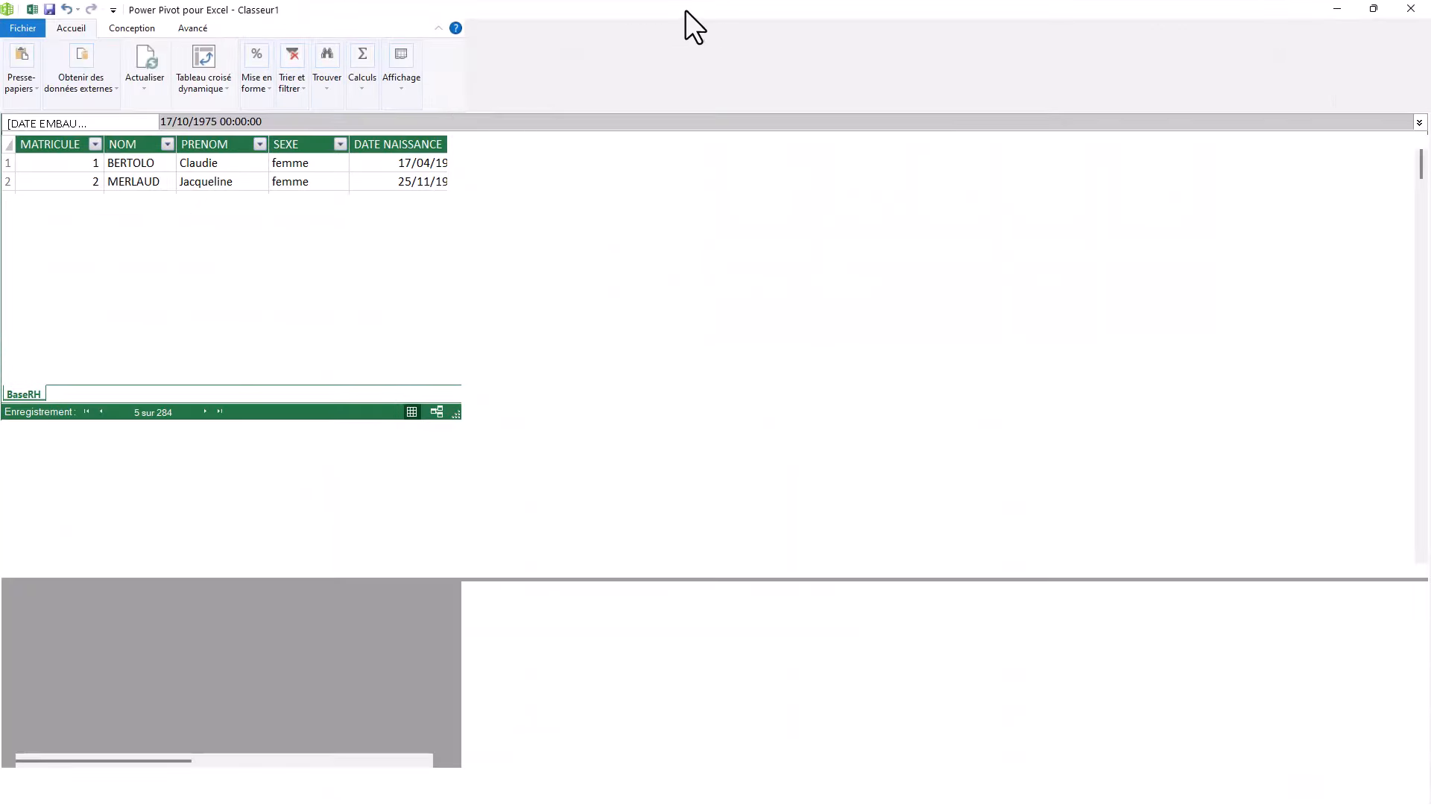
drag(695, 9, 668, 165)
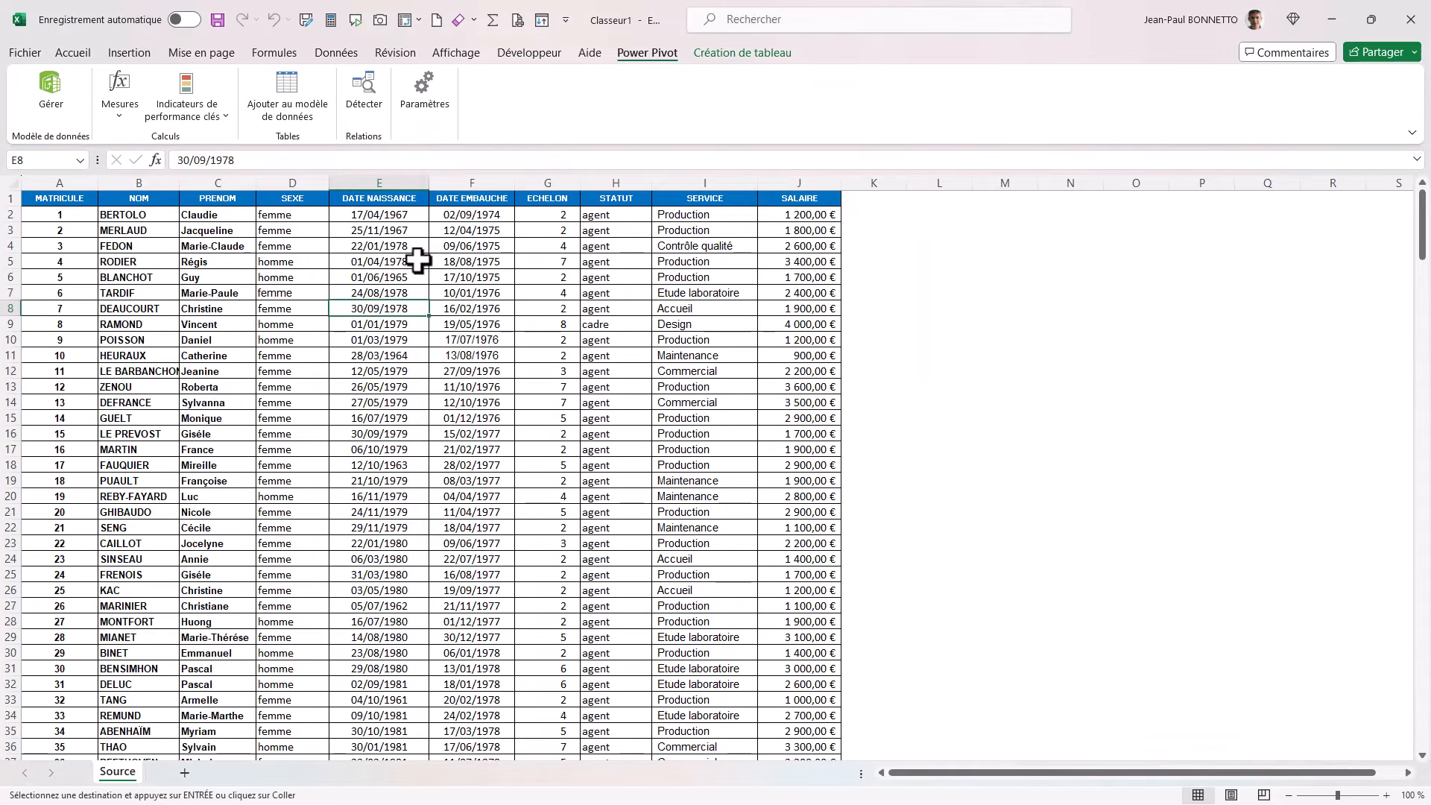
click(418, 260)
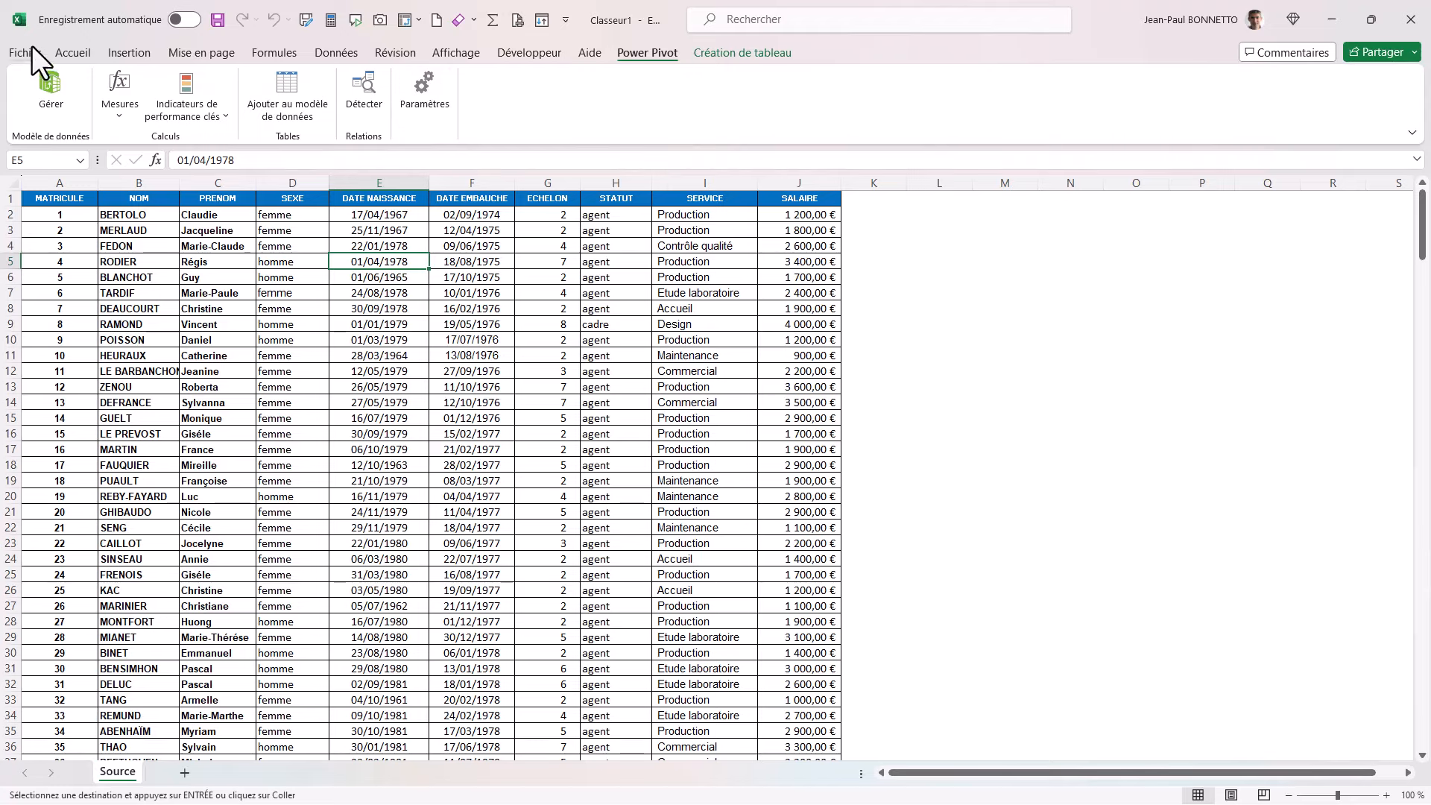
Open the list of available COM add-ins from the Excel options.
click(75, 52)
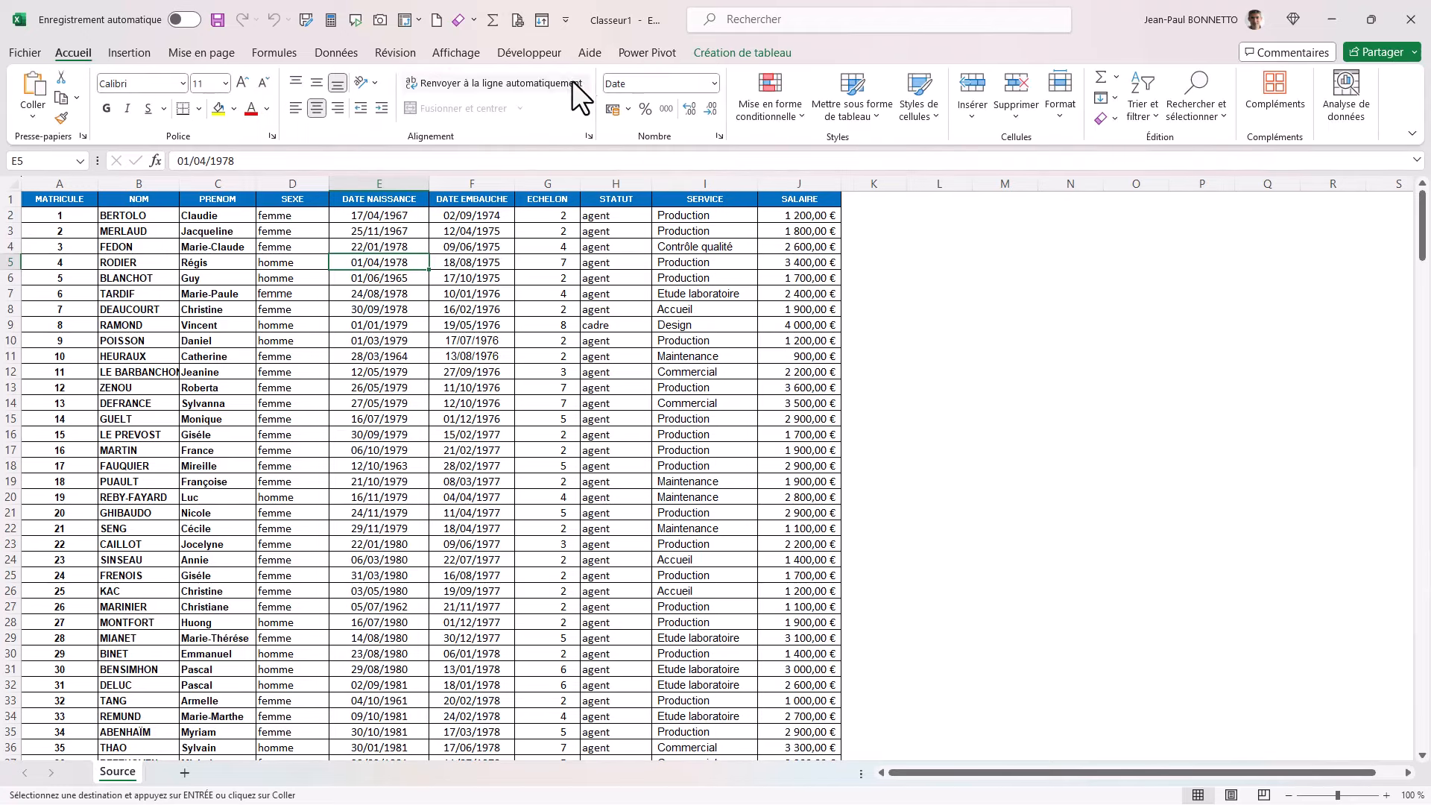
right_click(556, 106)
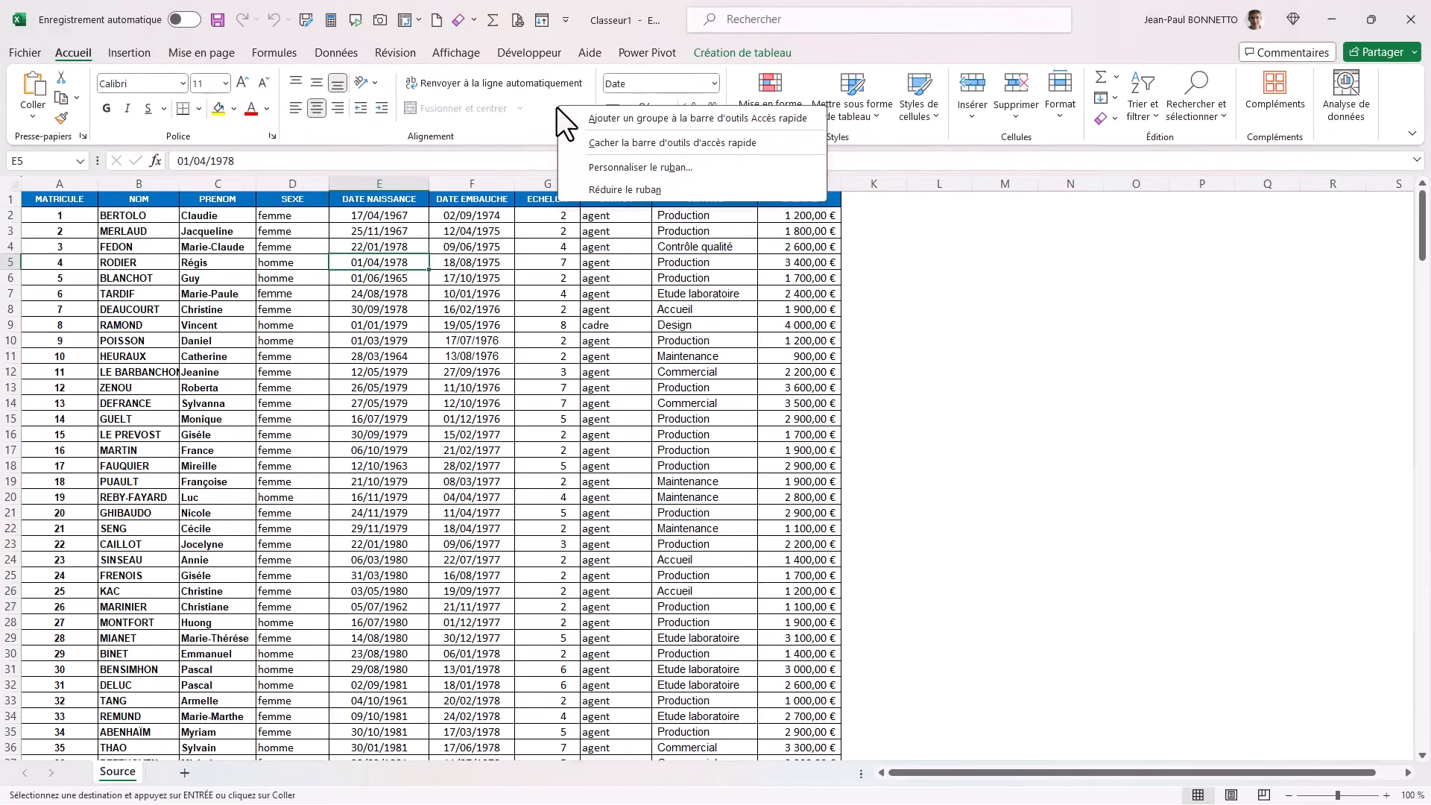
click(640, 167)
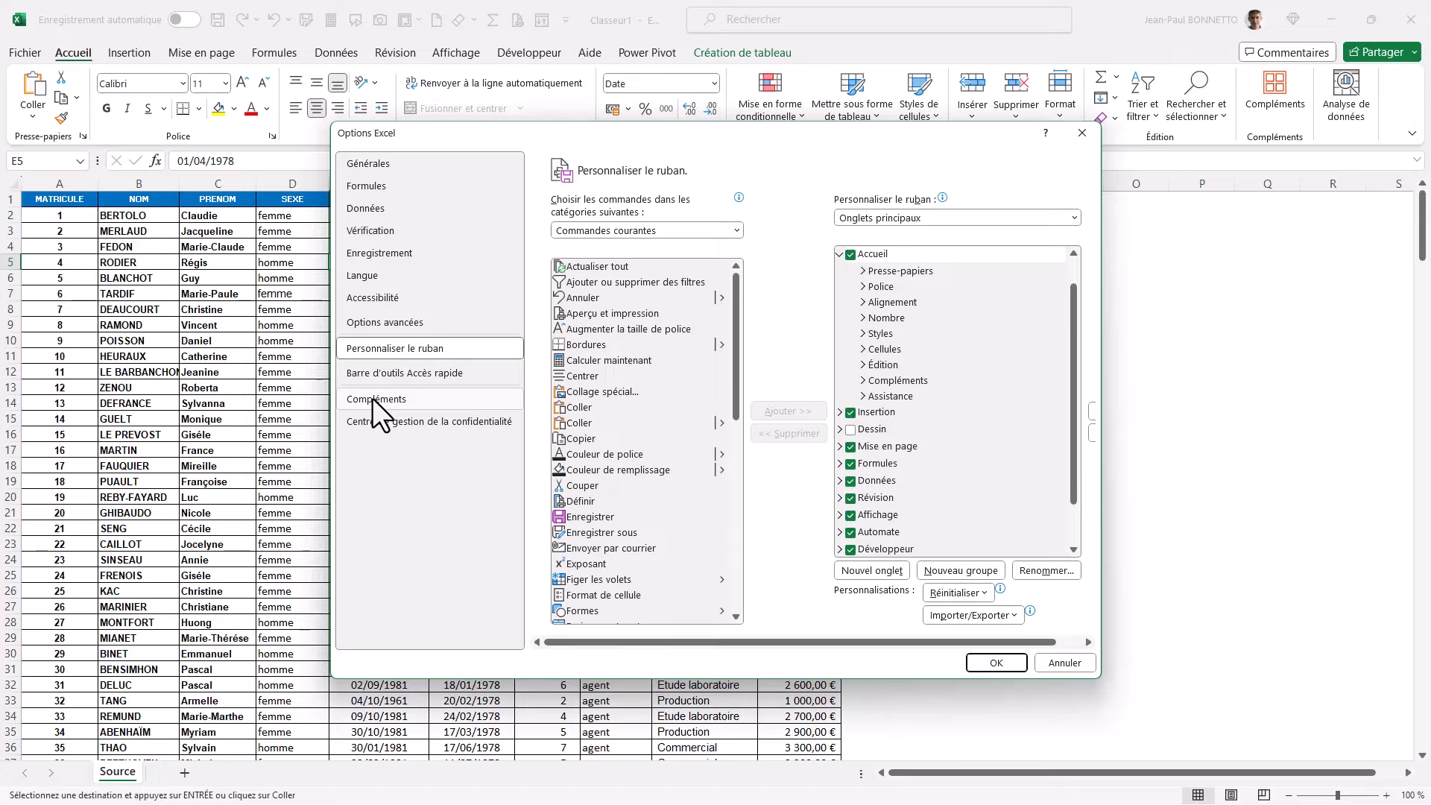
click(374, 398)
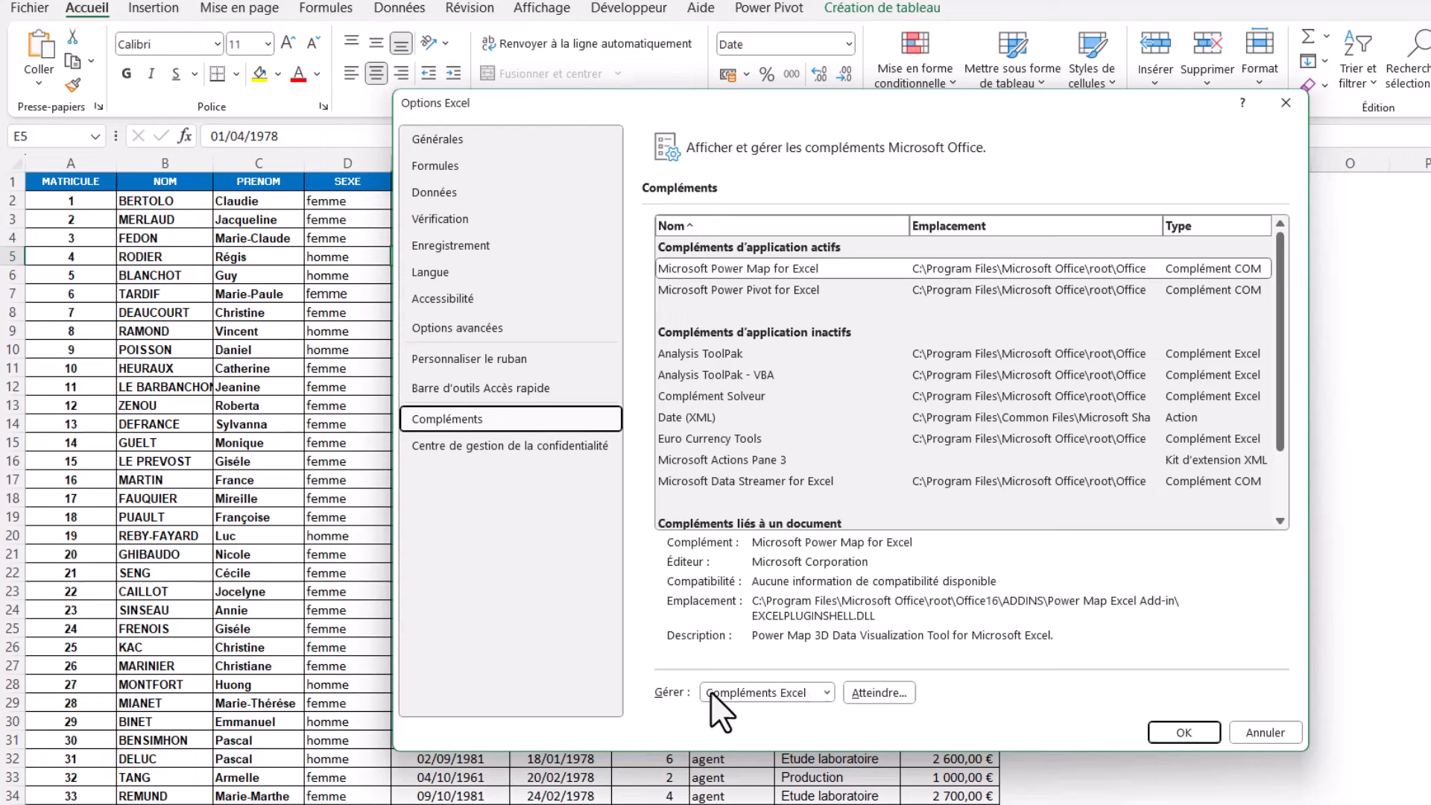
click(827, 691)
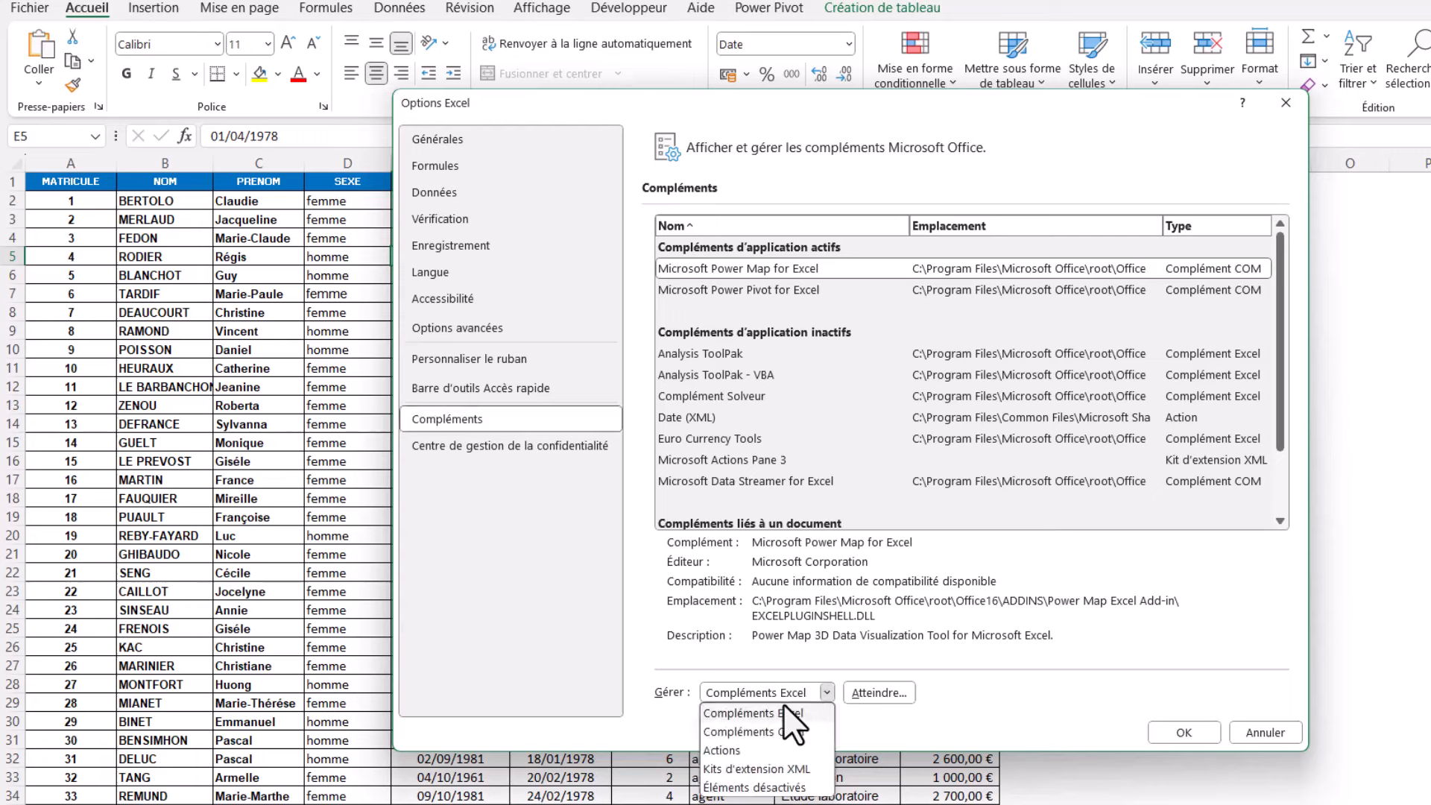
click(775, 731)
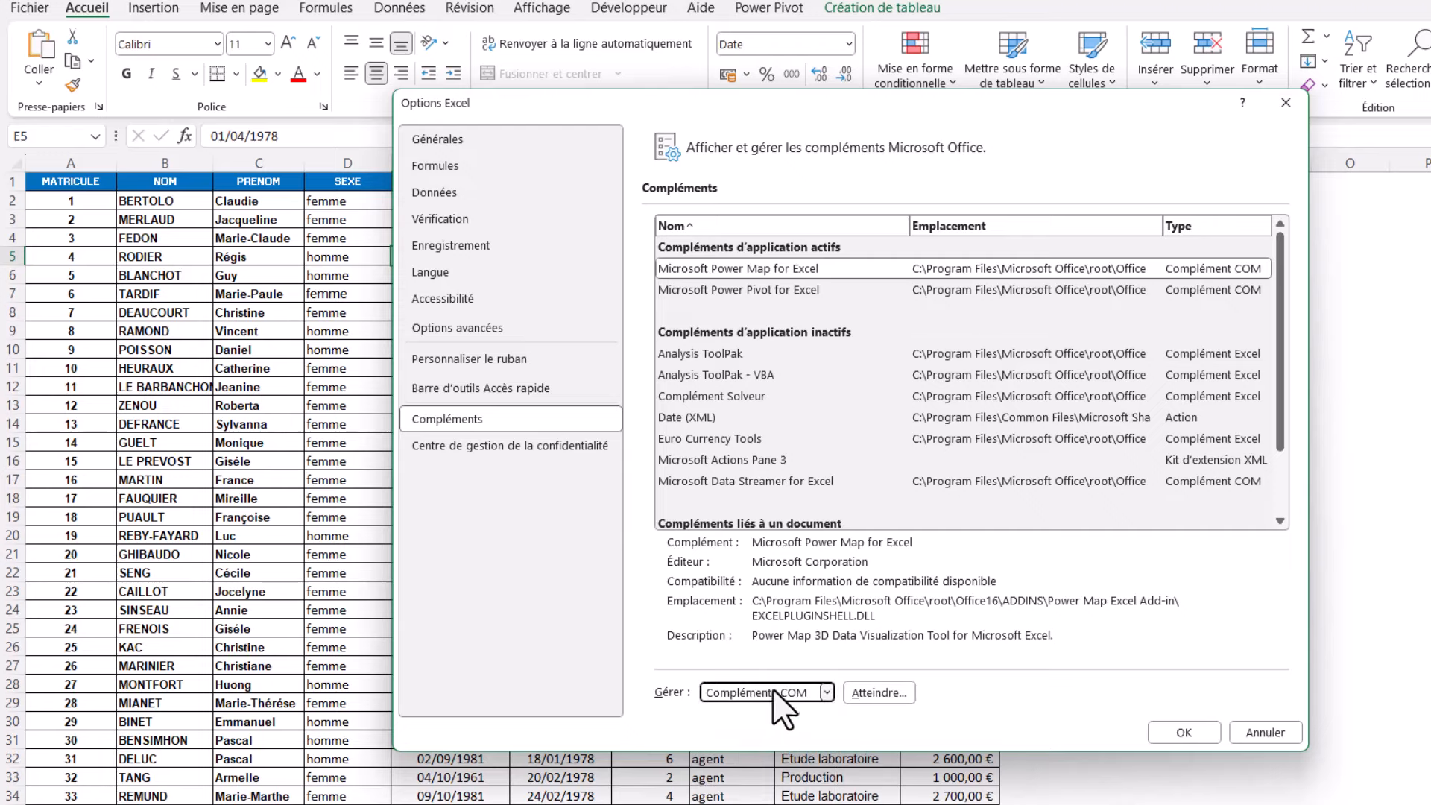
click(879, 692)
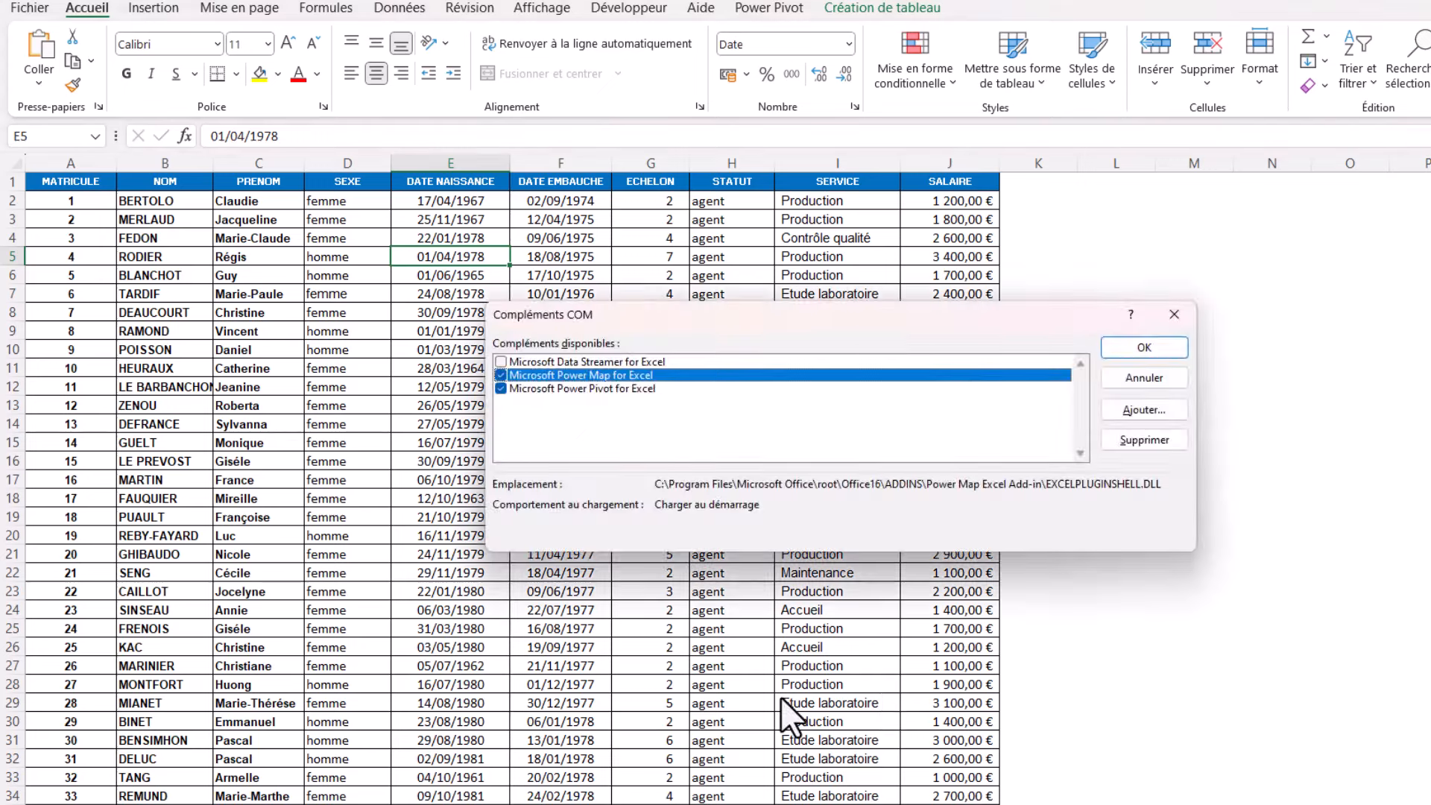
Check that the Microsoft Power Pivot for Excel COM add-in is enabled, and confirm the add-in list.
drag(830, 305, 707, 251)
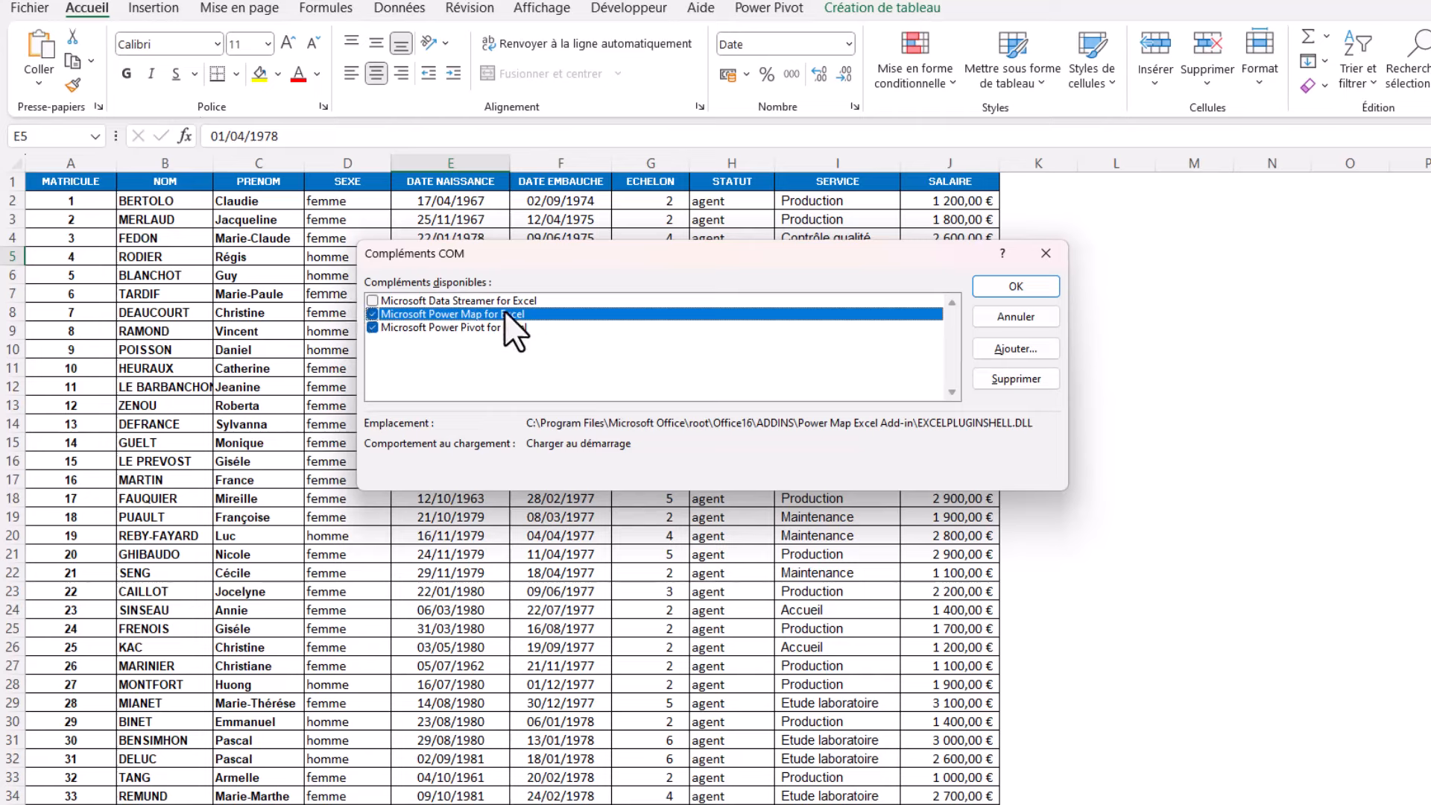
click(372, 328)
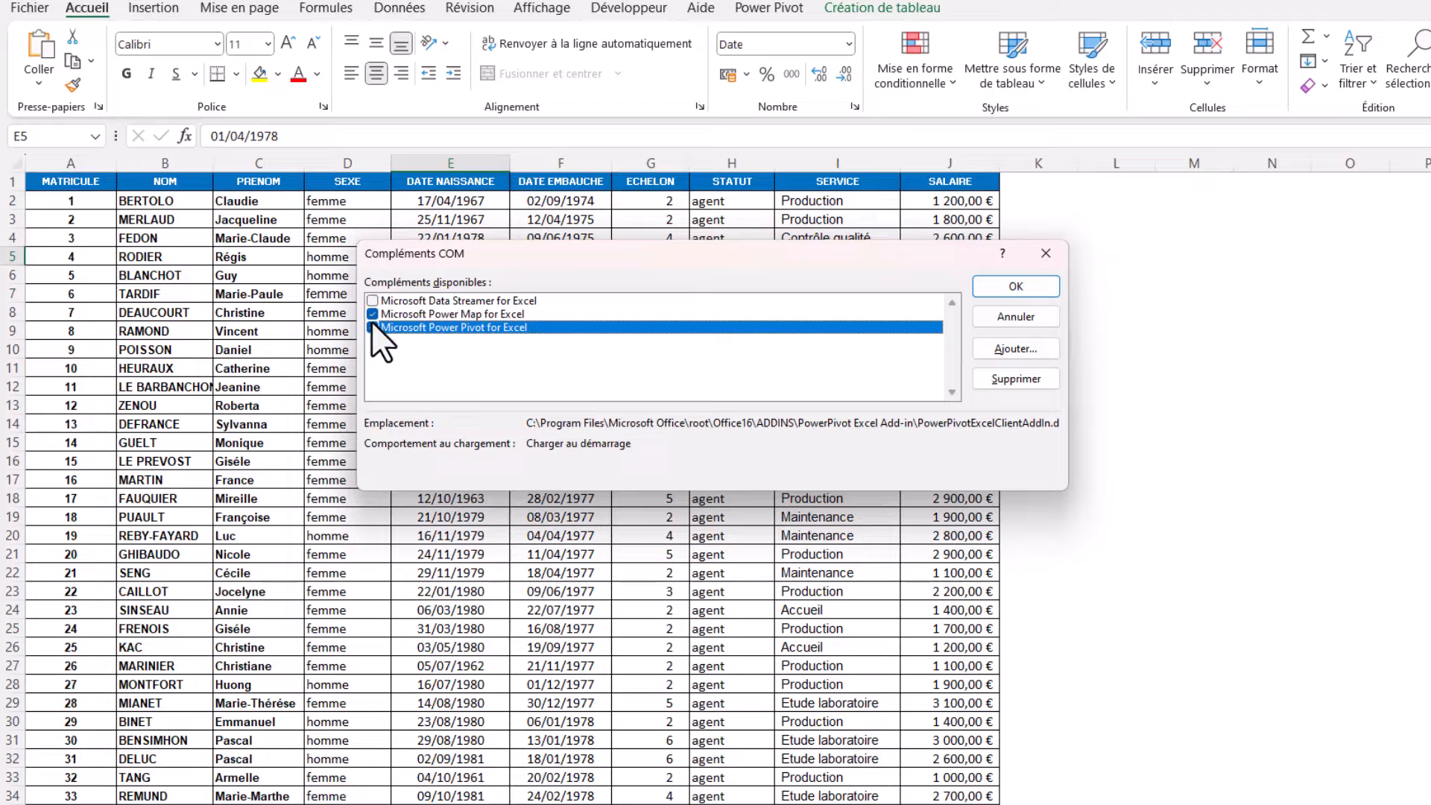
click(1017, 289)
click(537, 256)
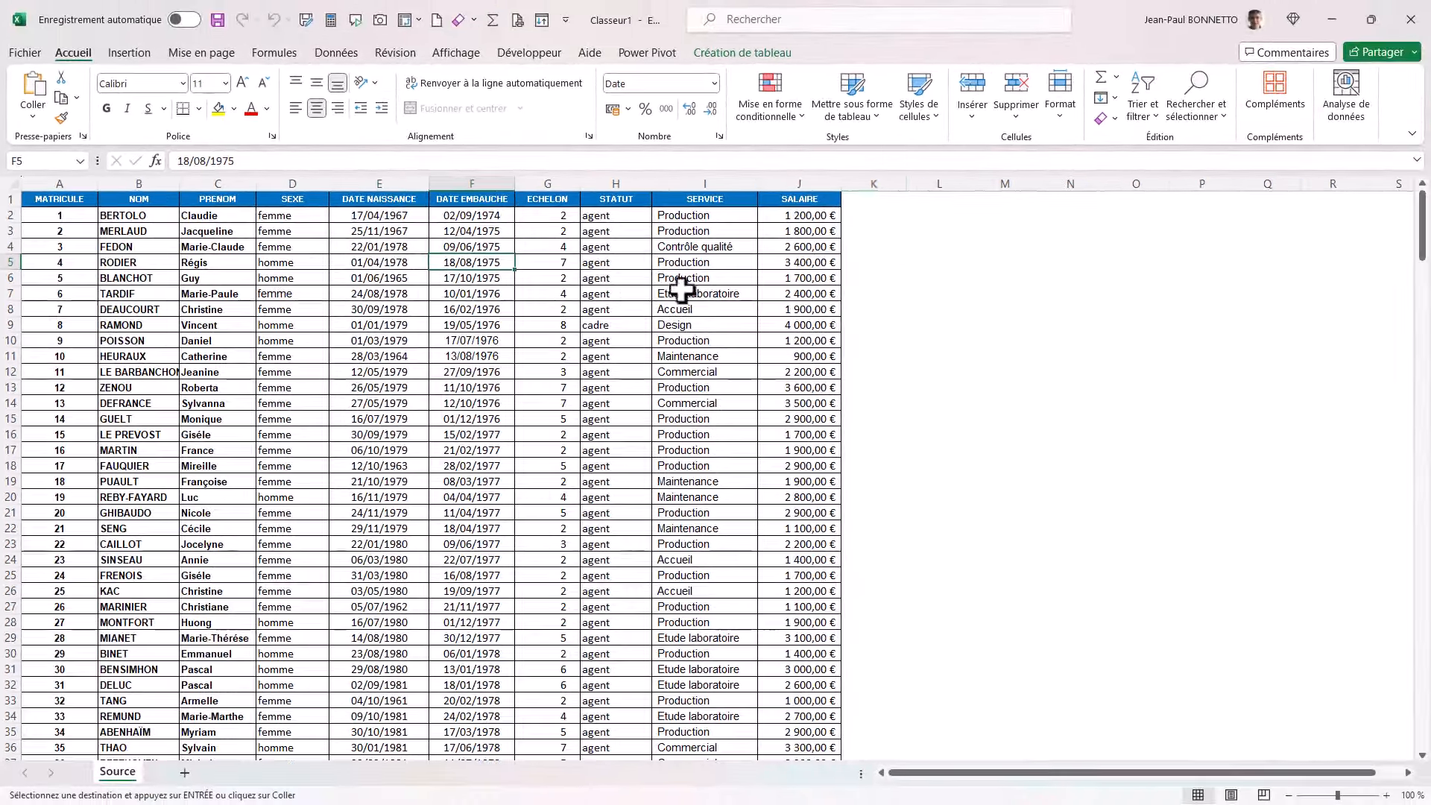
Examine the Power Pivot commands and the external data sources available for import.
click(644, 52)
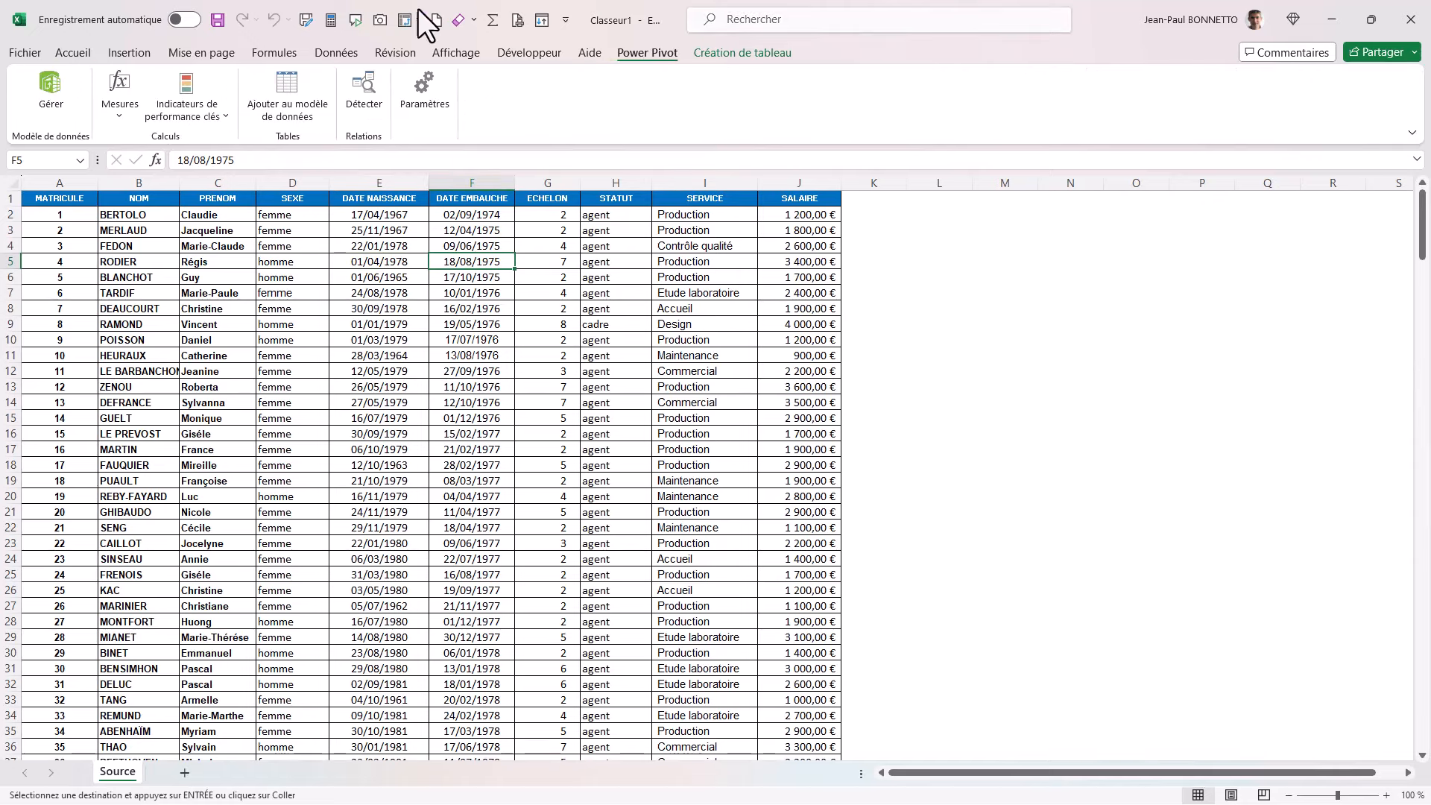
click(132, 52)
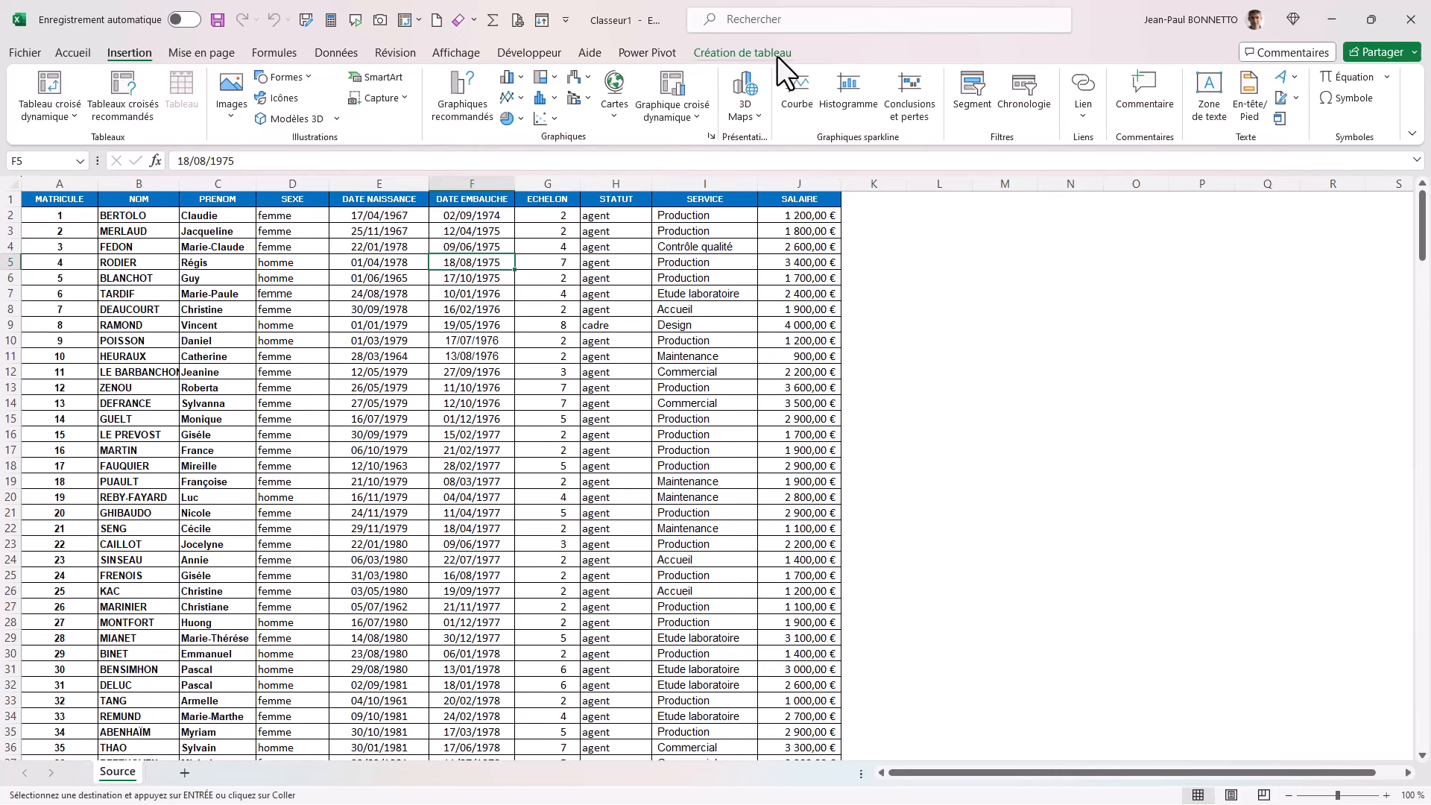
click(380, 250)
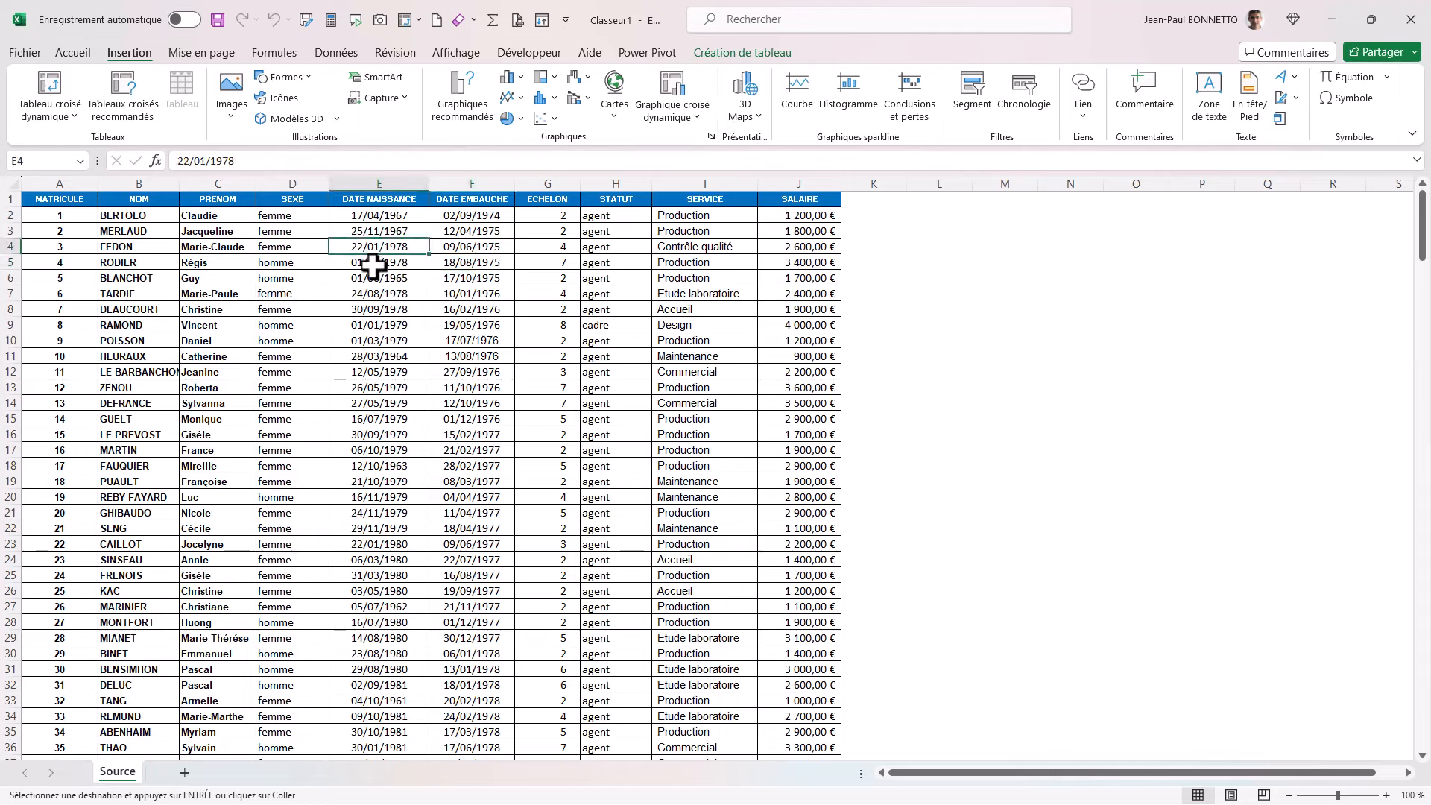
click(298, 276)
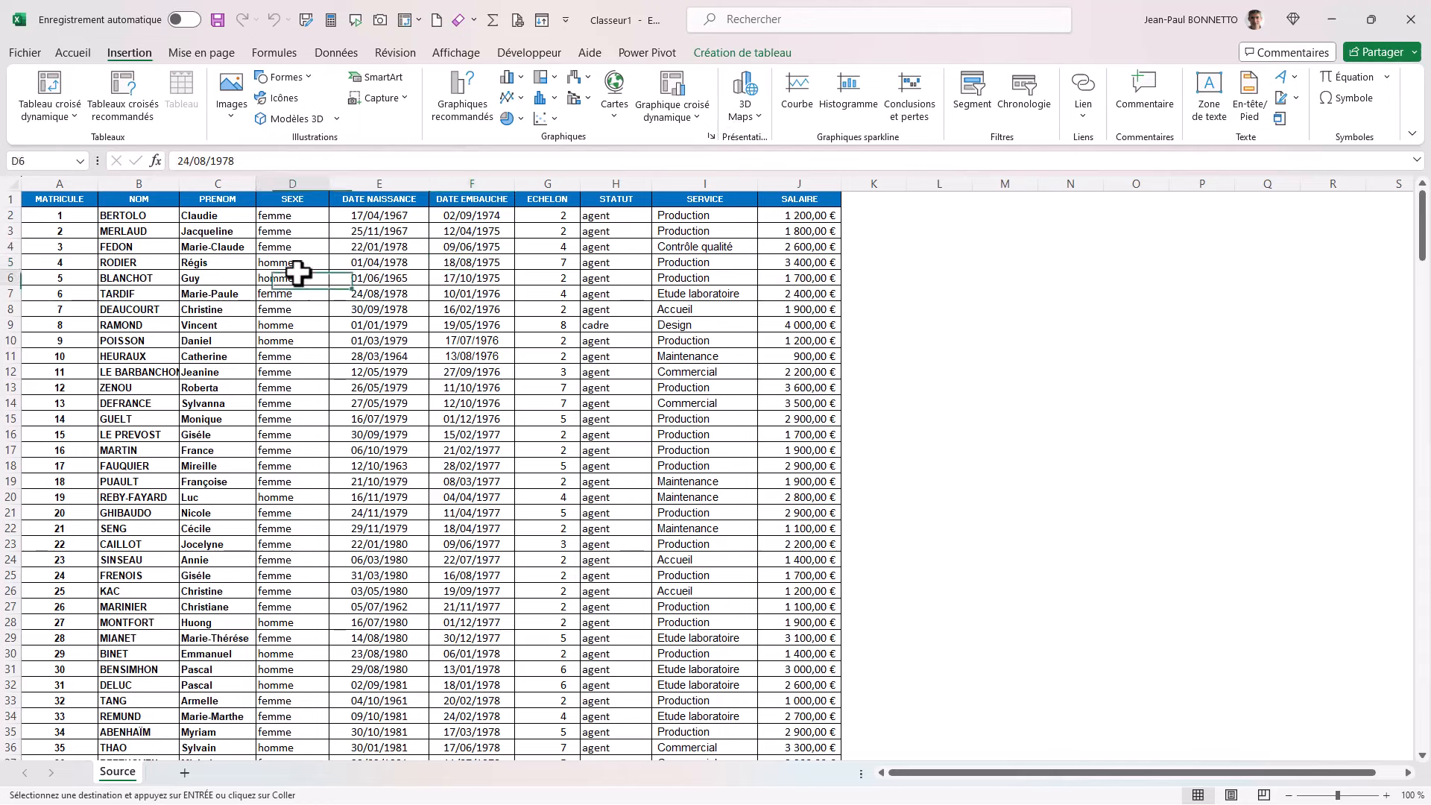
click(339, 52)
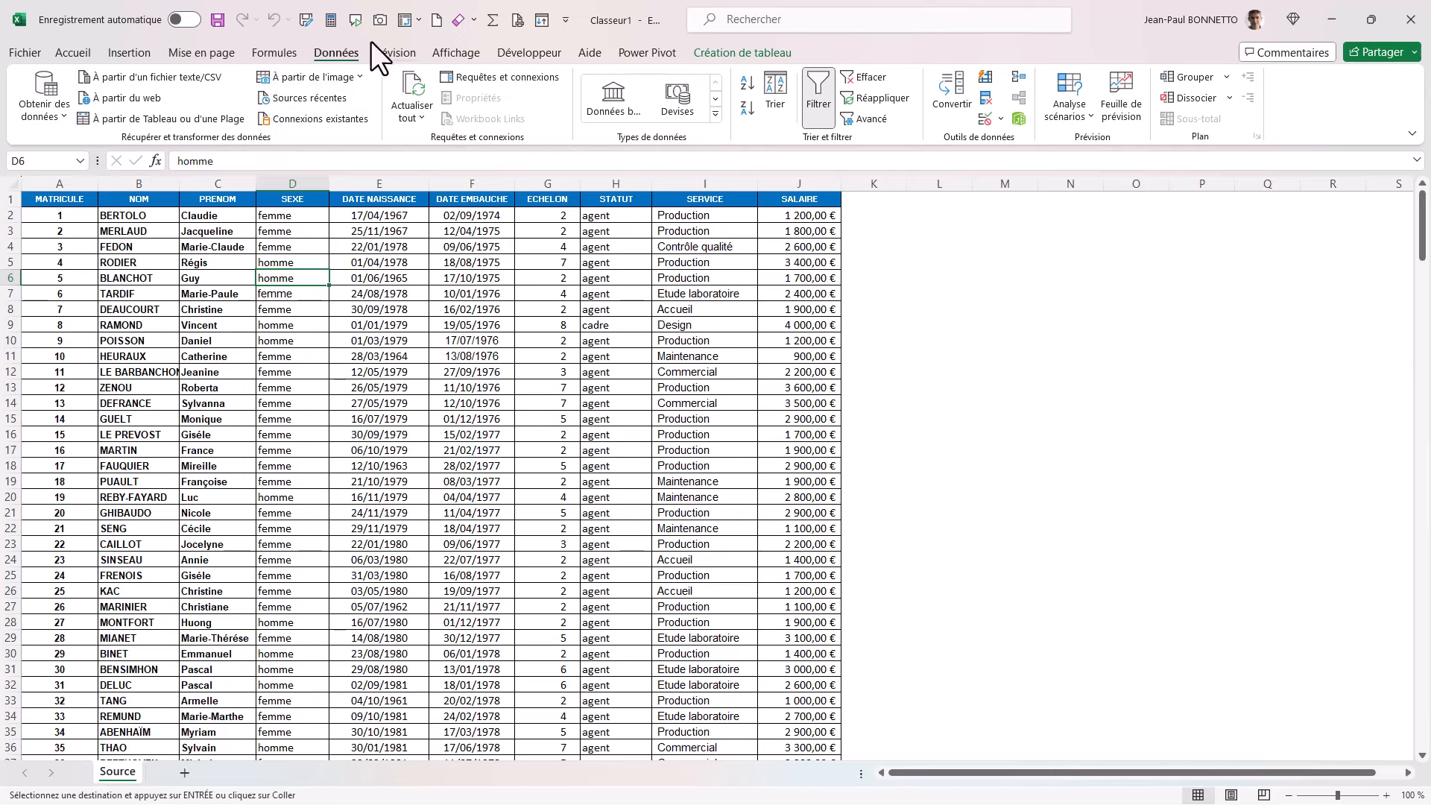
click(46, 110)
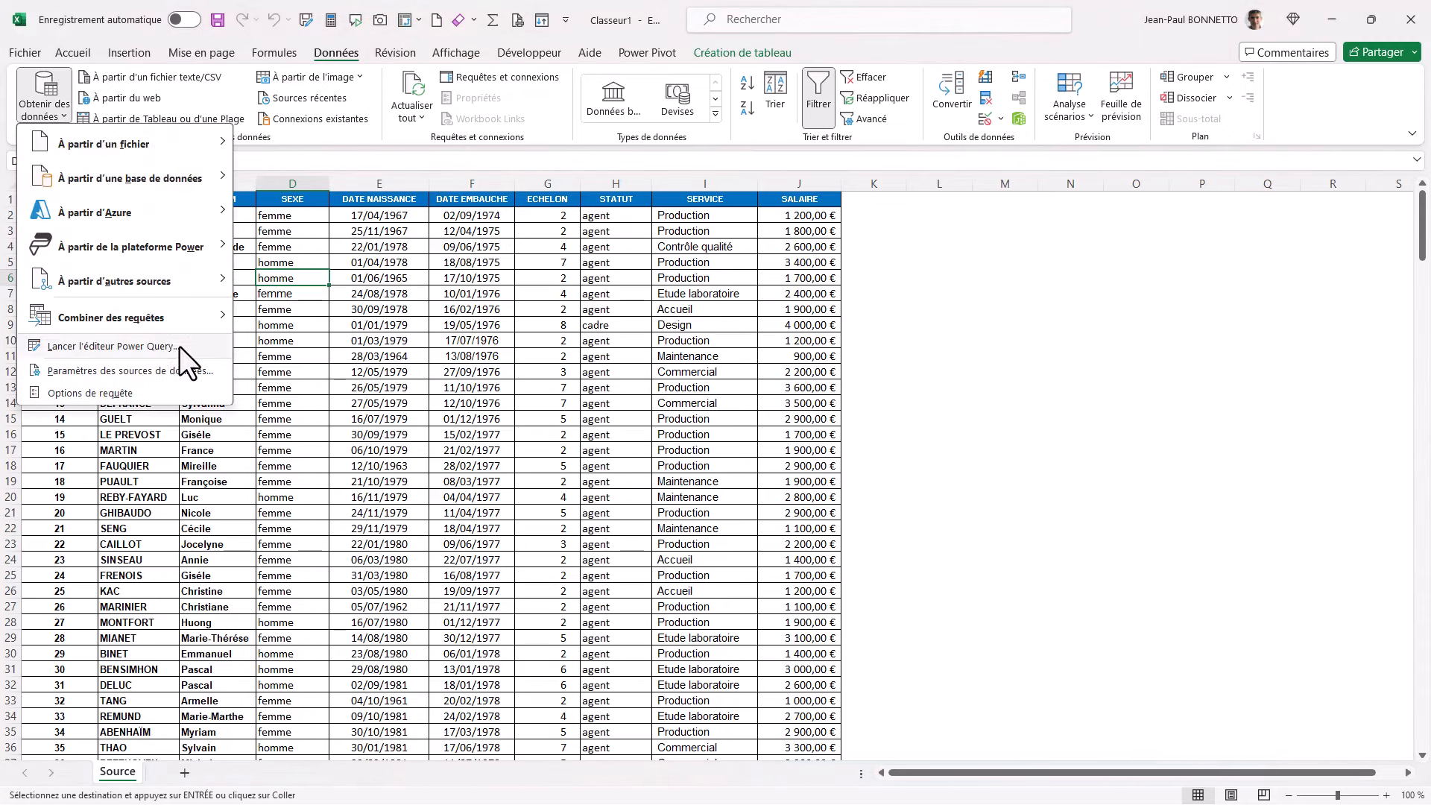
click(529, 272)
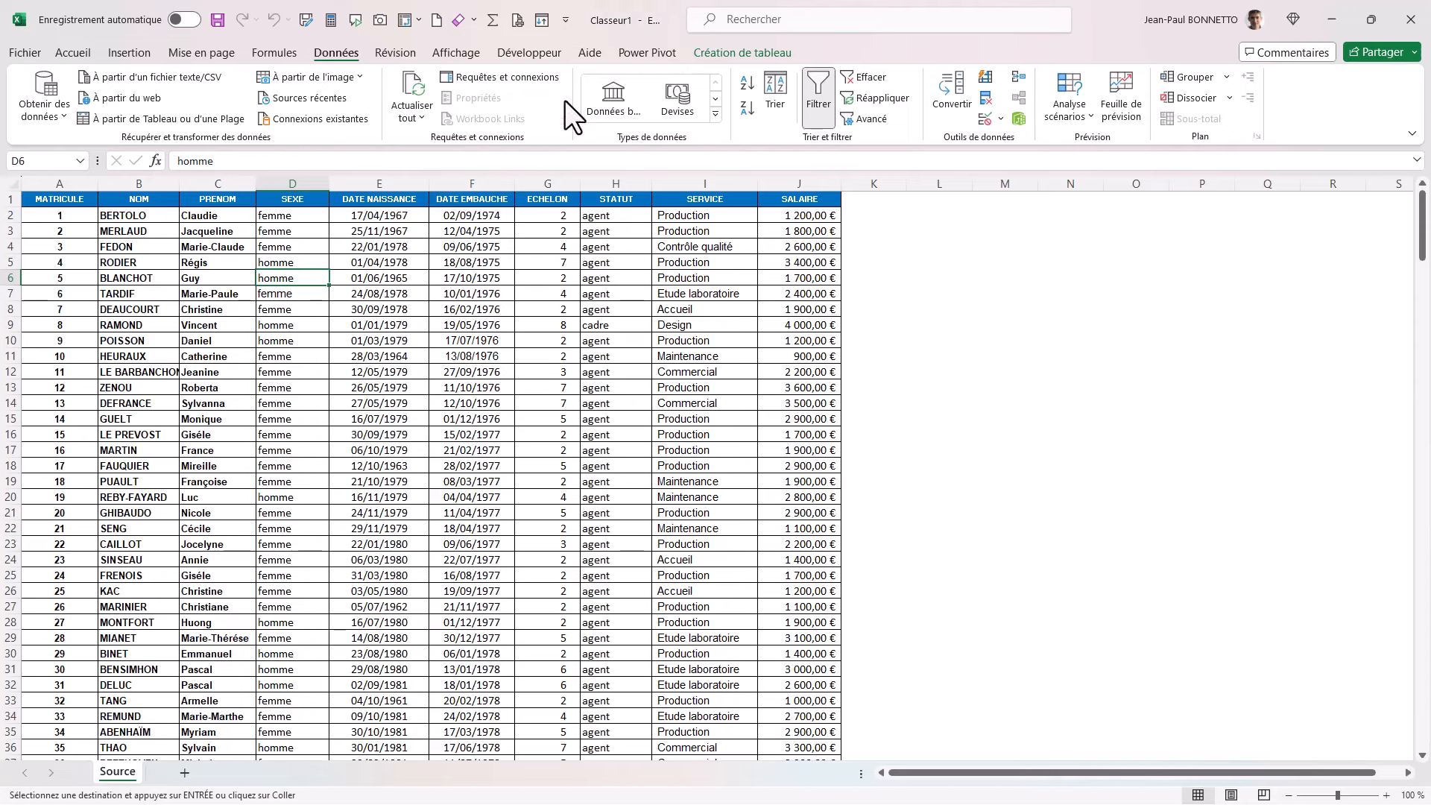
click(653, 52)
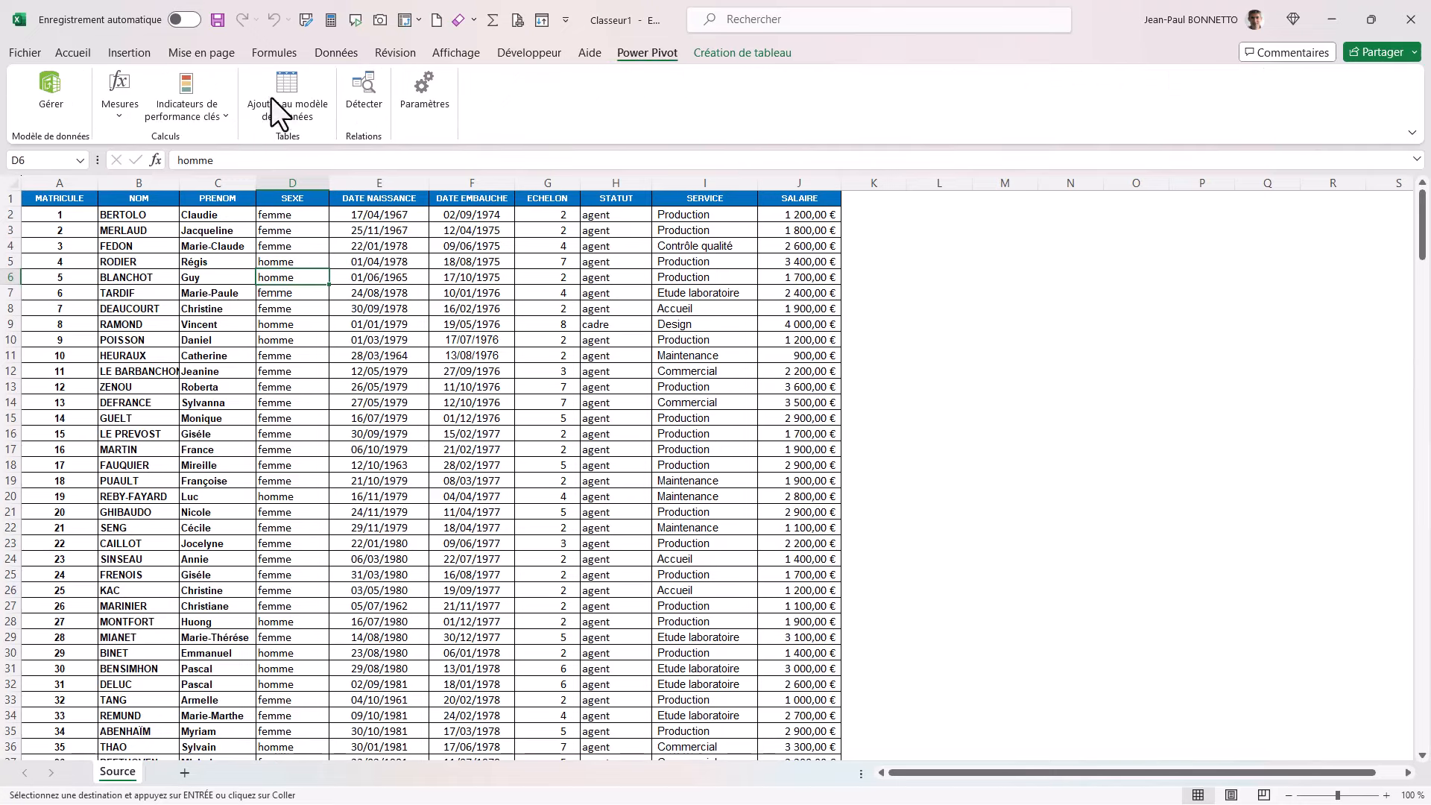
click(340, 53)
click(46, 109)
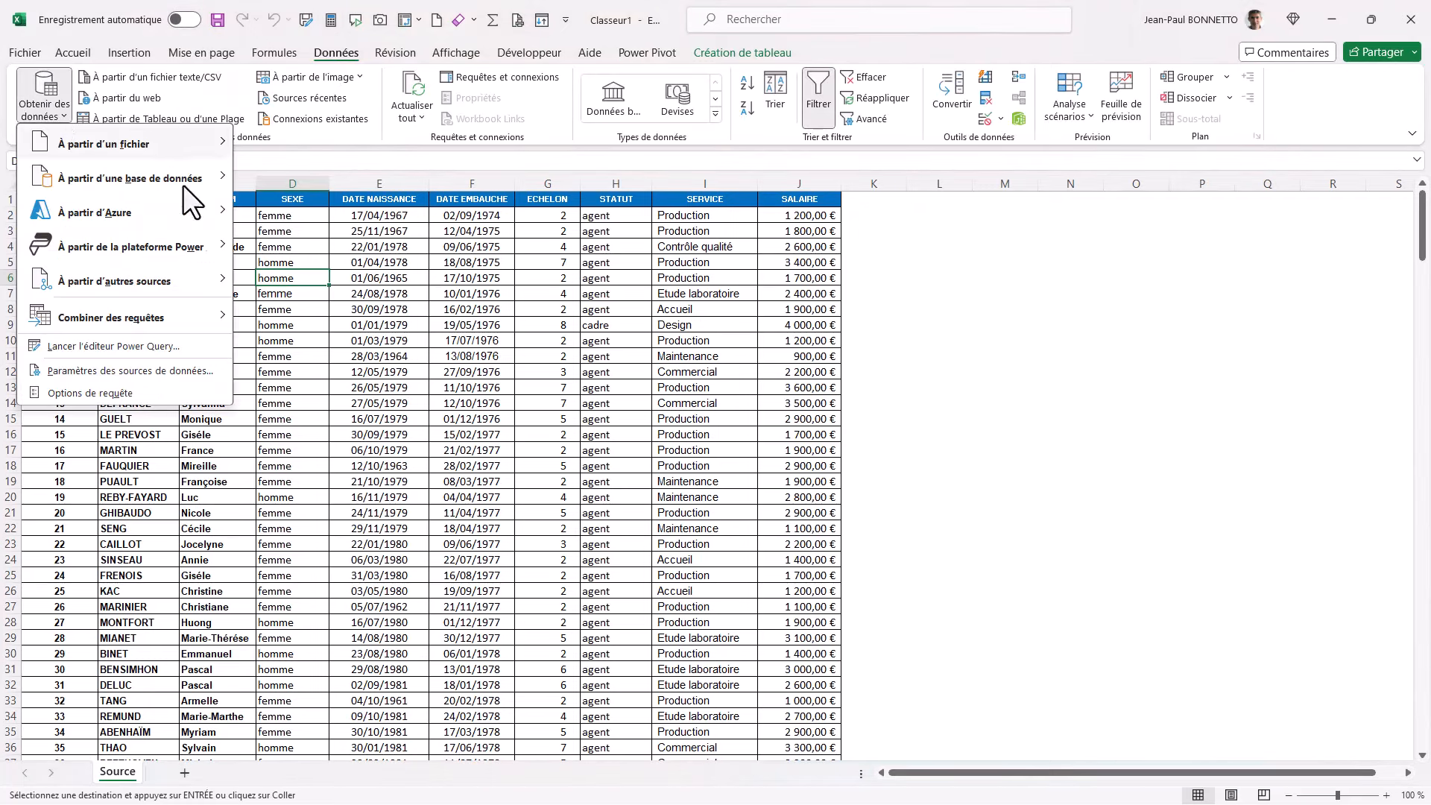
mouse_move(171, 180)
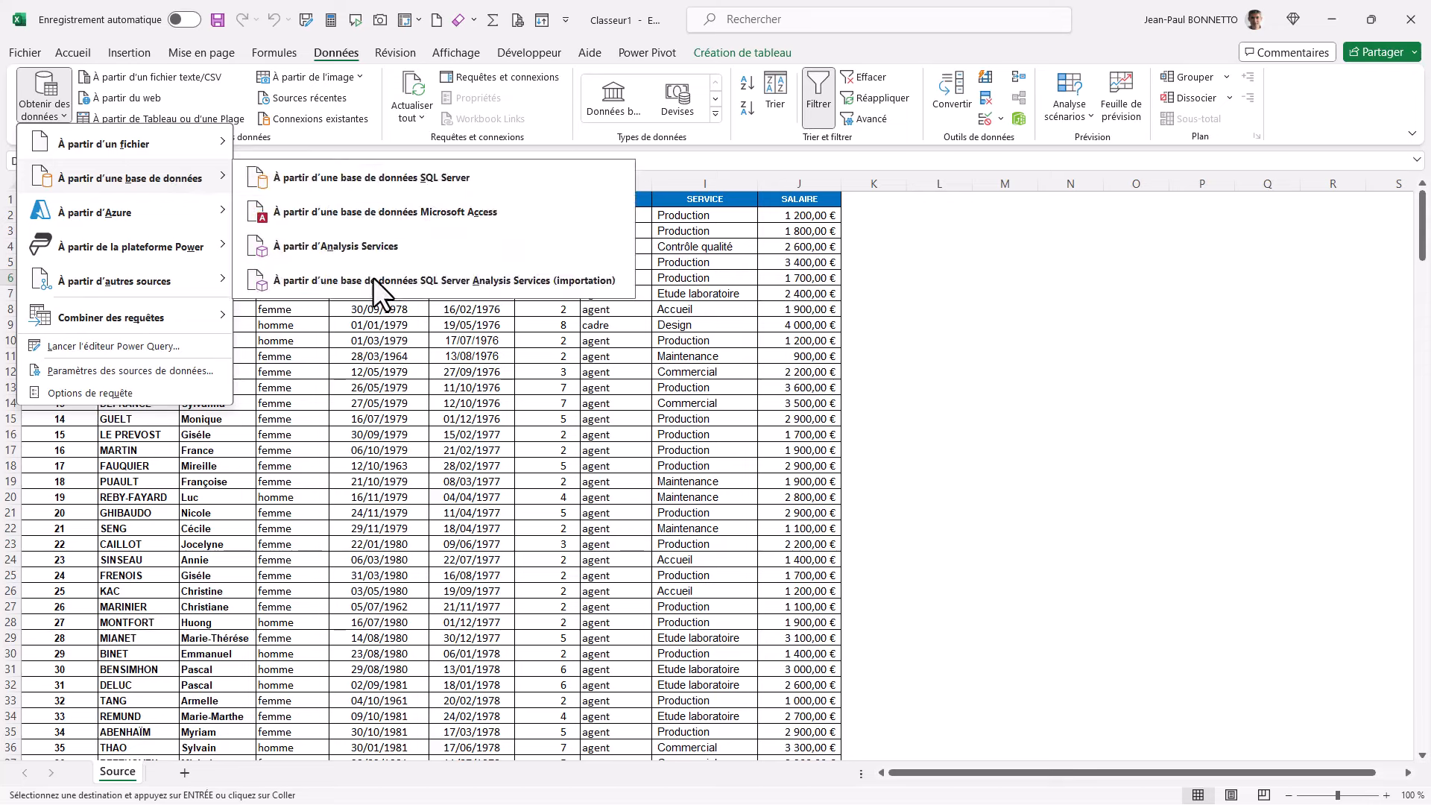
click(373, 279)
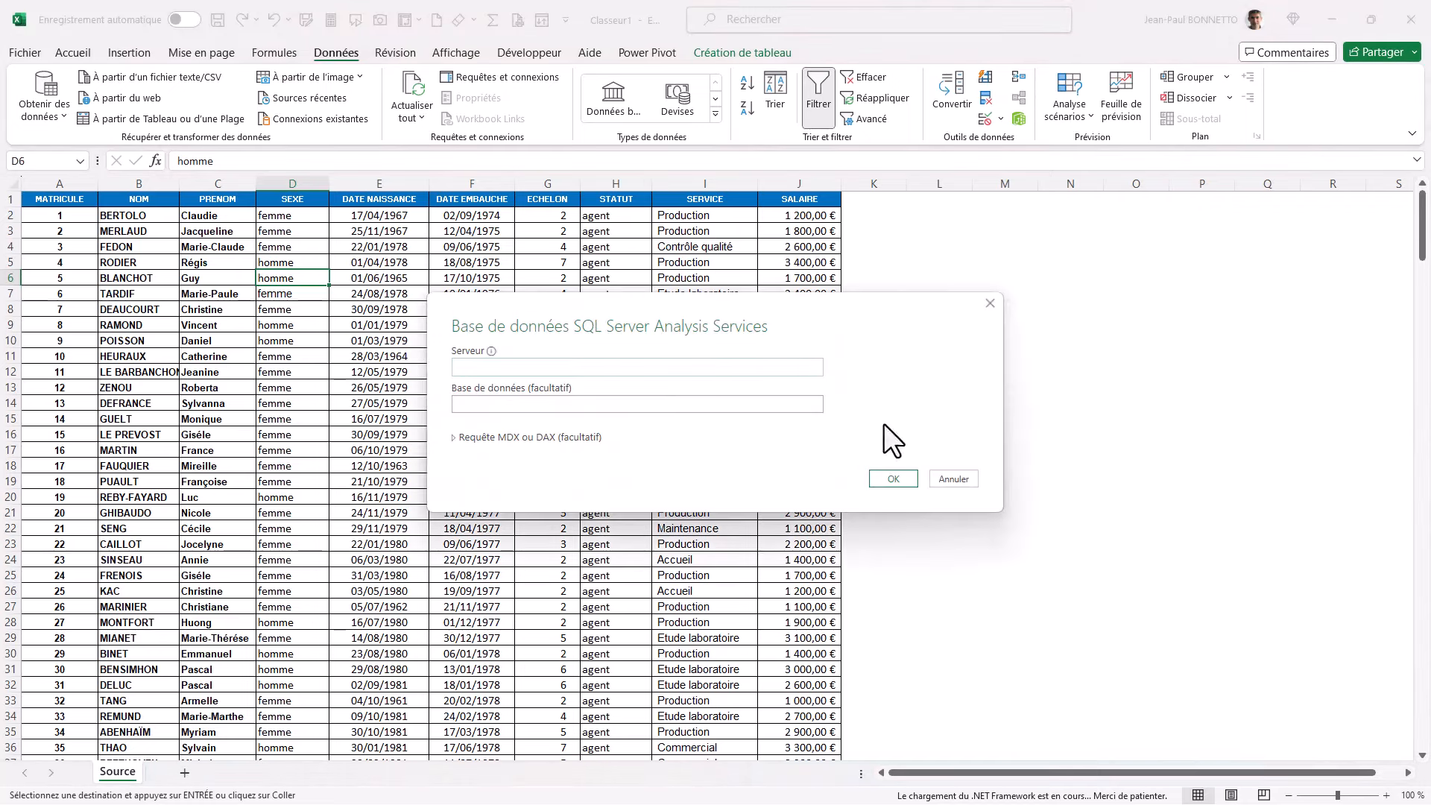
click(957, 481)
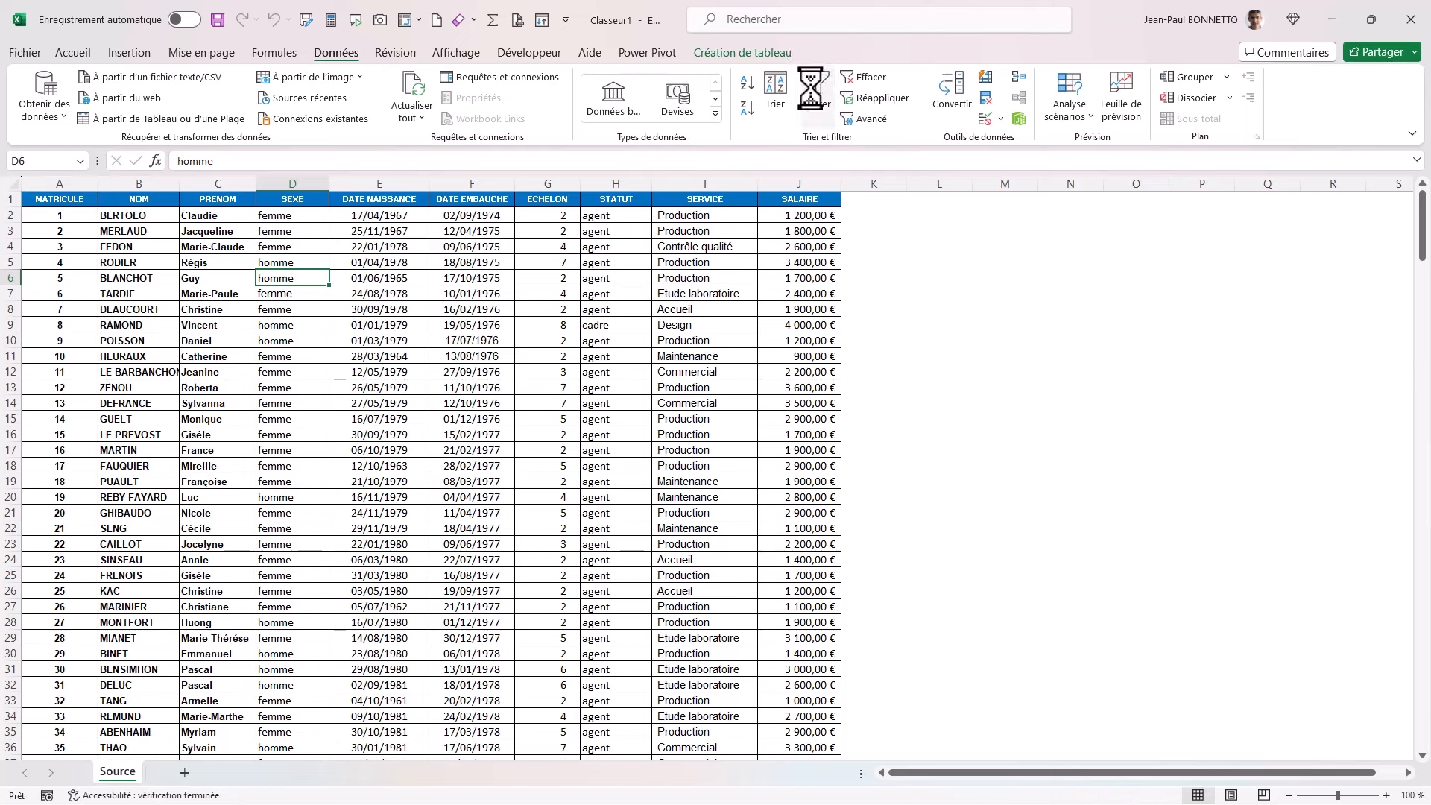
Save the workbook in the Bureau folder as Tableau de Bord - RH - Etude de cas Langage DAX in xlsx format.
click(197, 333)
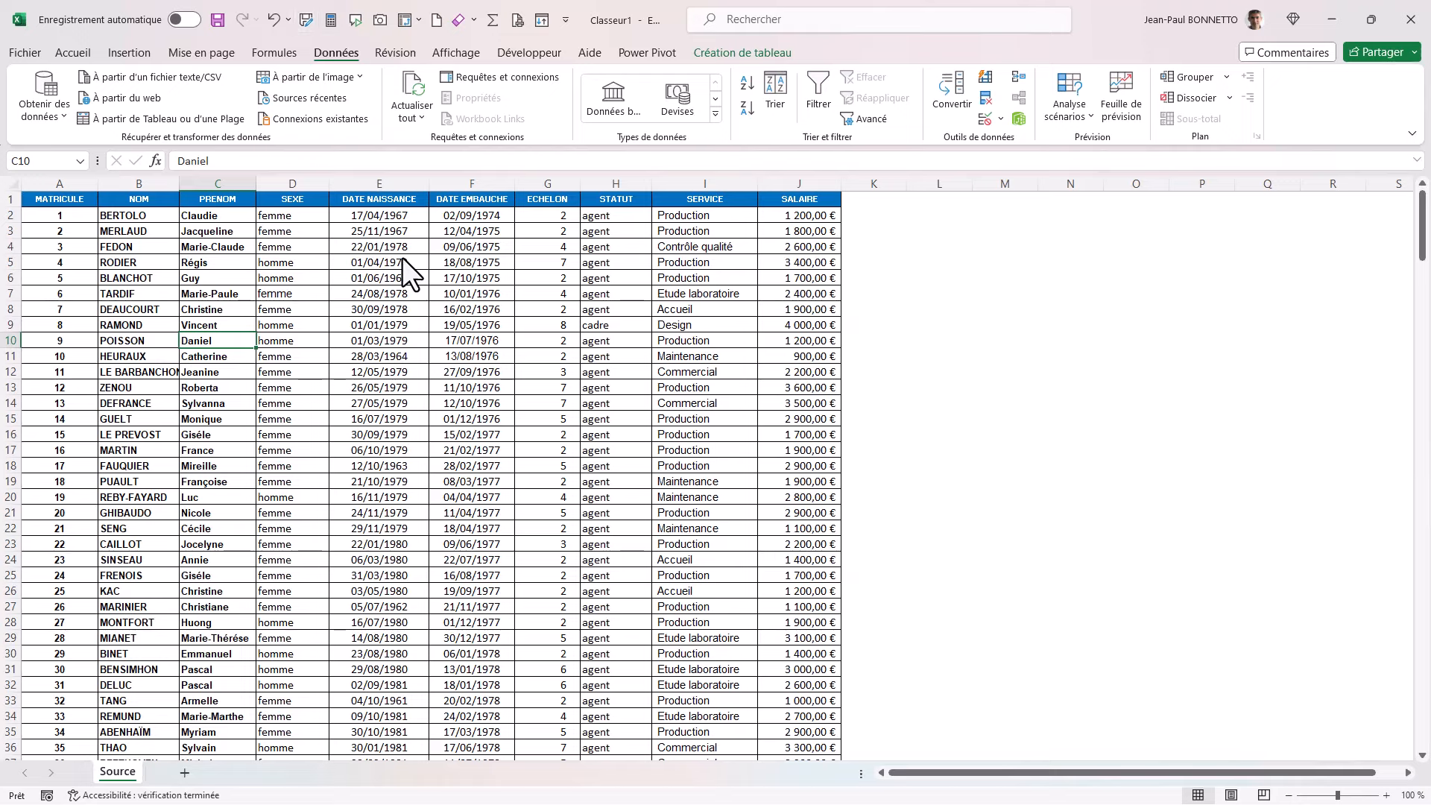
key(F12)
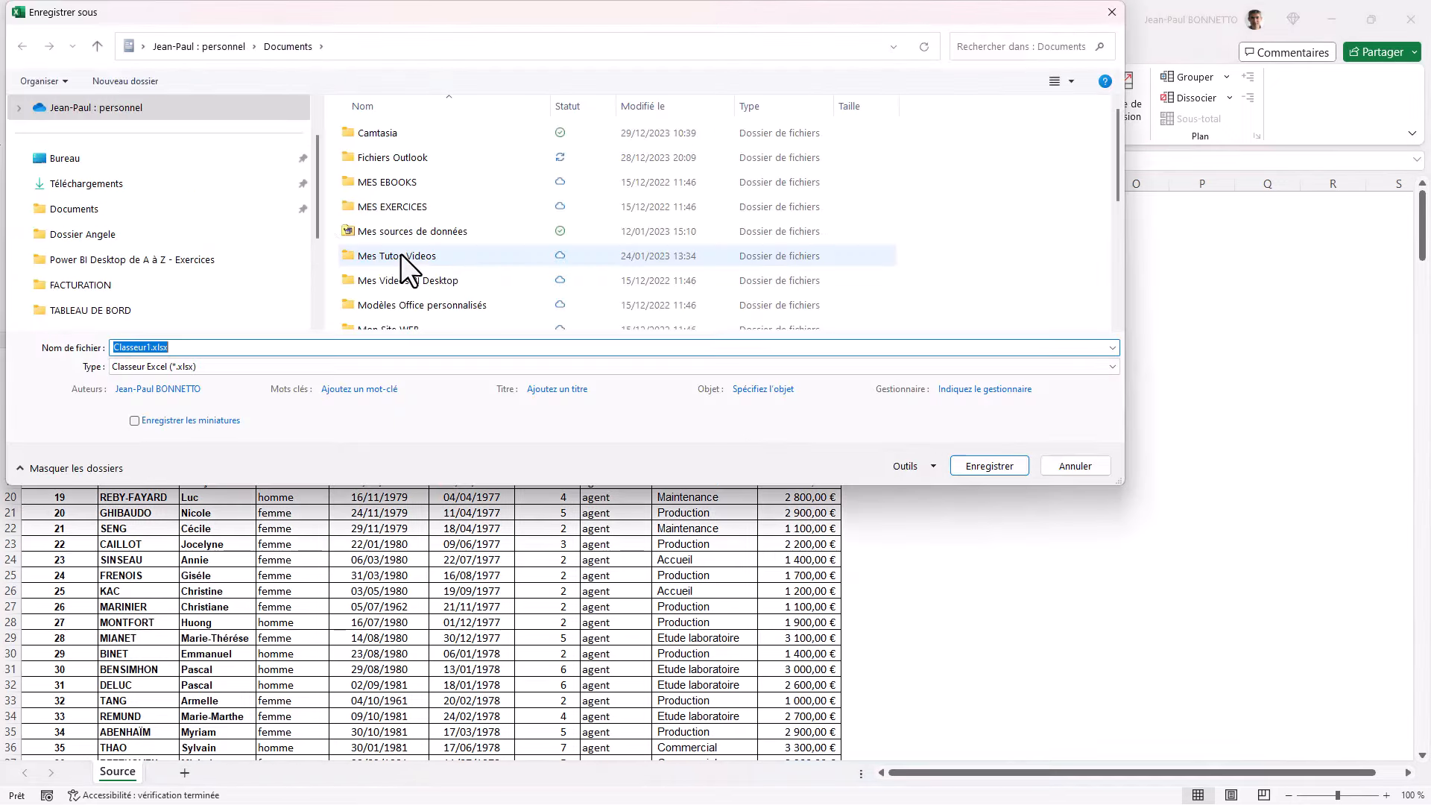
click(61, 159)
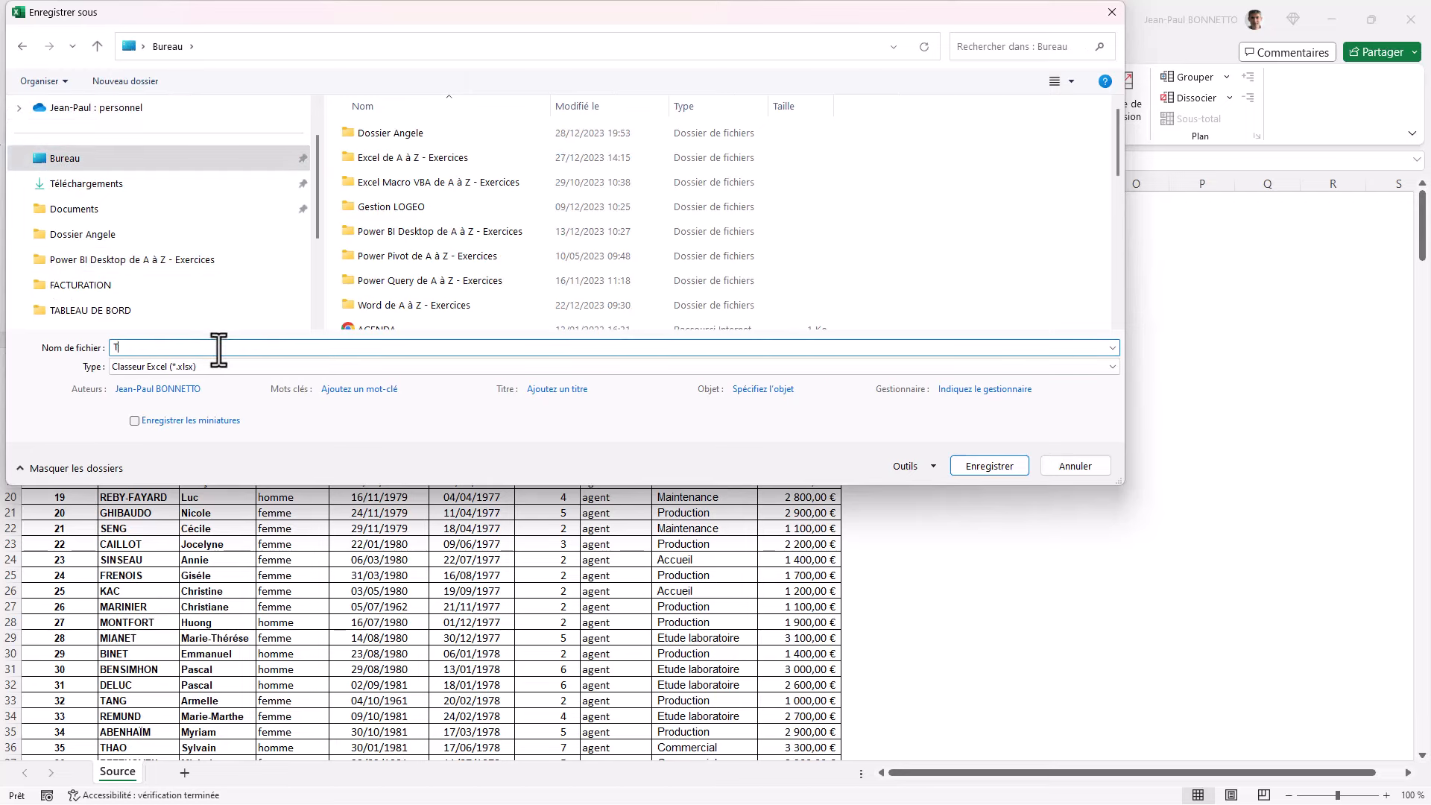
text(ableau de Bord)
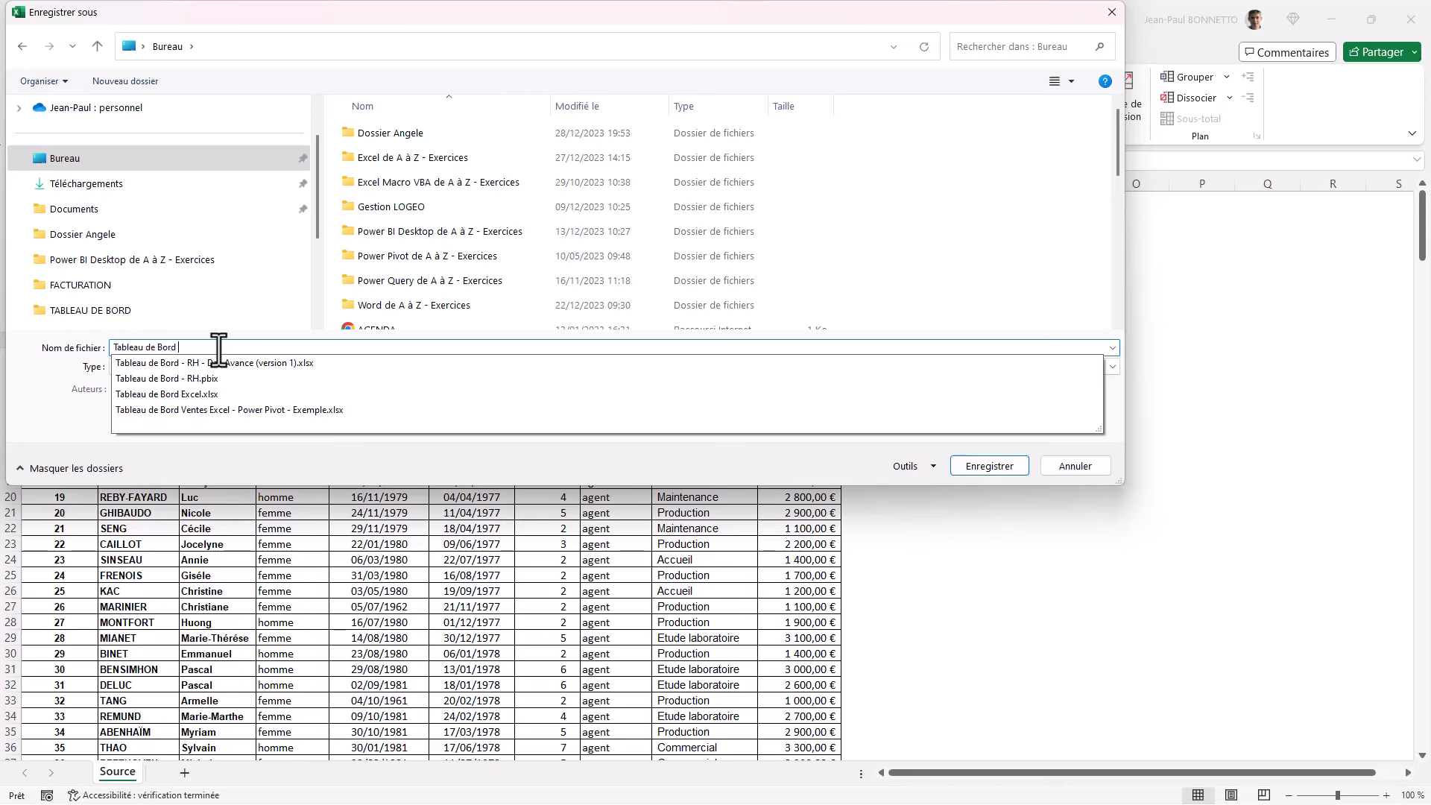
text( - R)
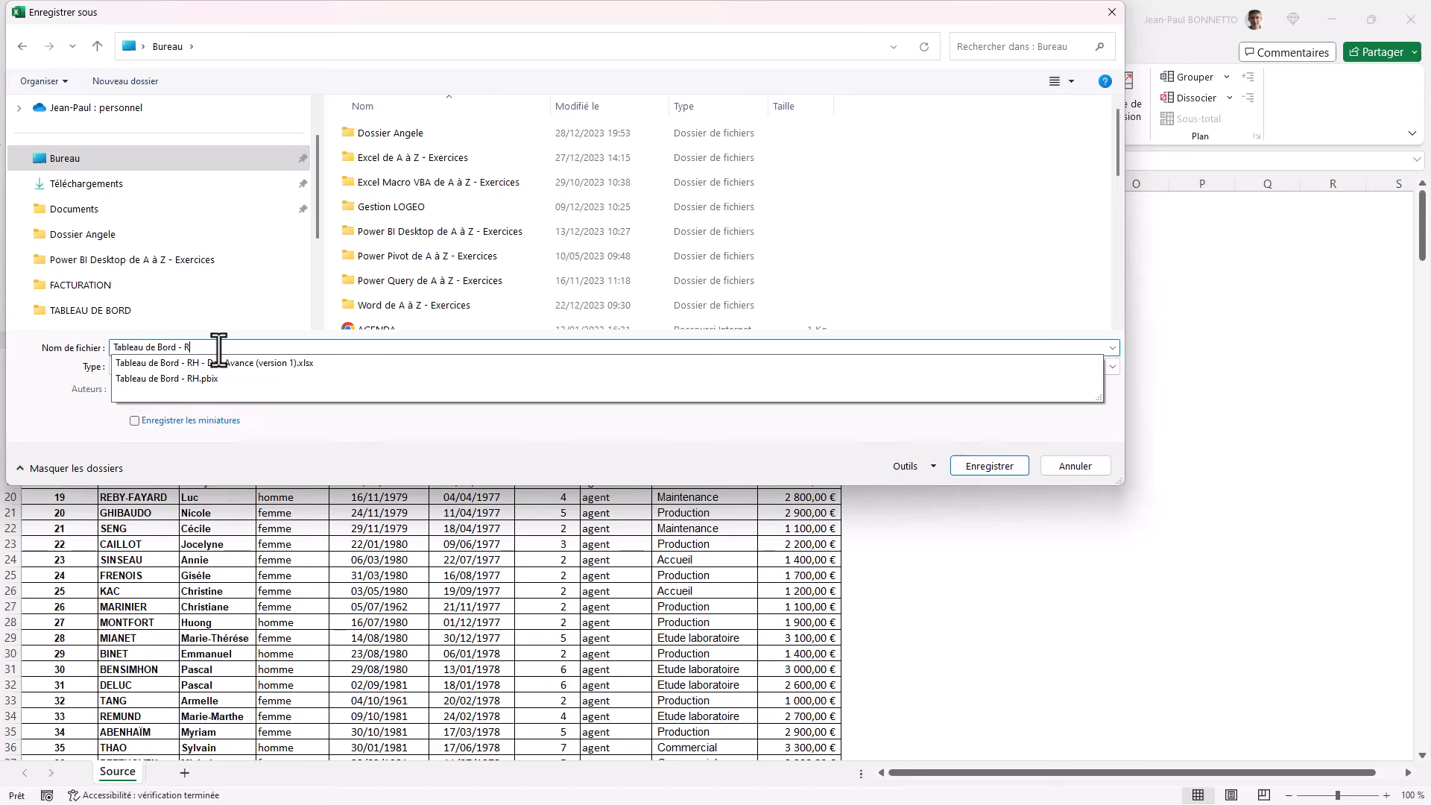
text(H)
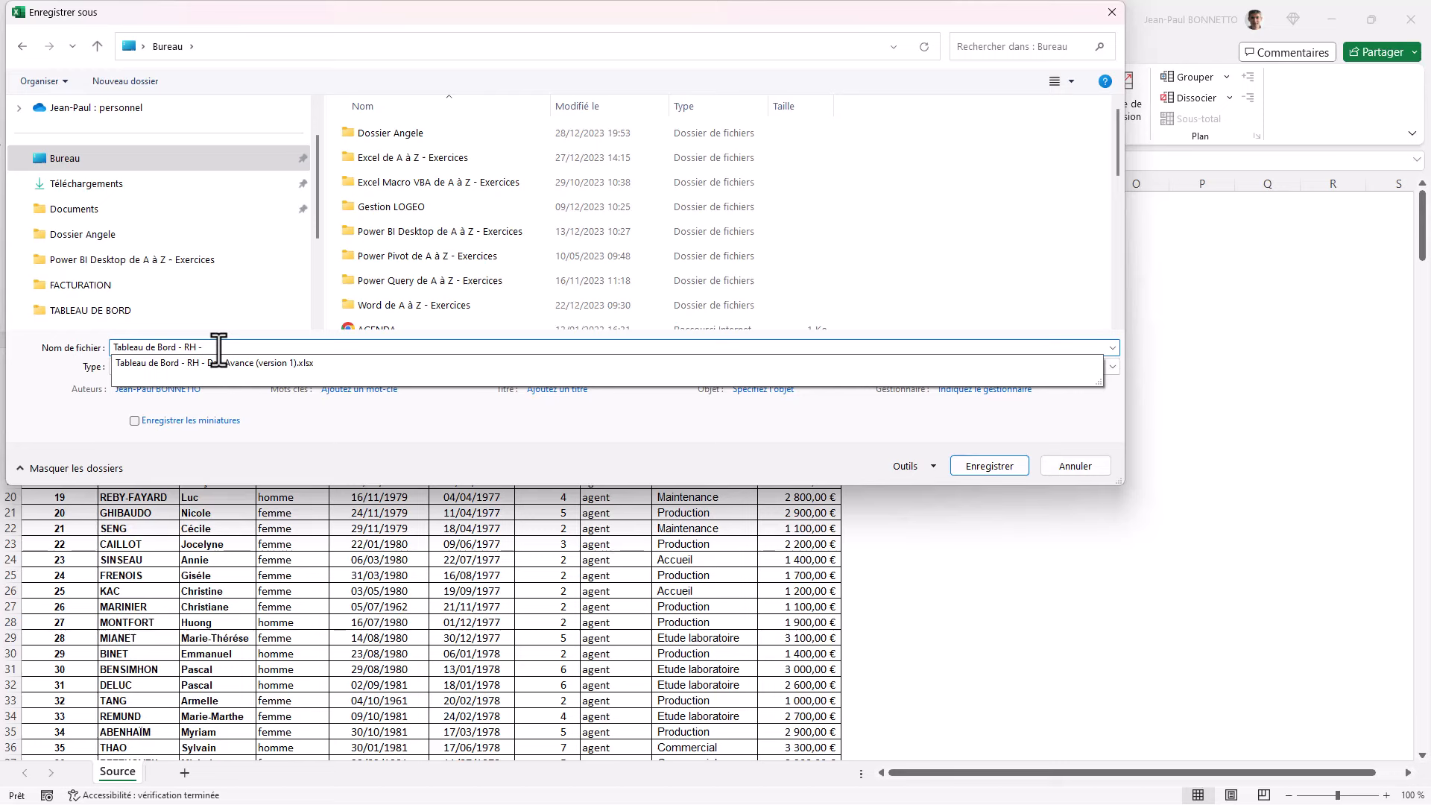
text( - Etude de cas Langage DAX)
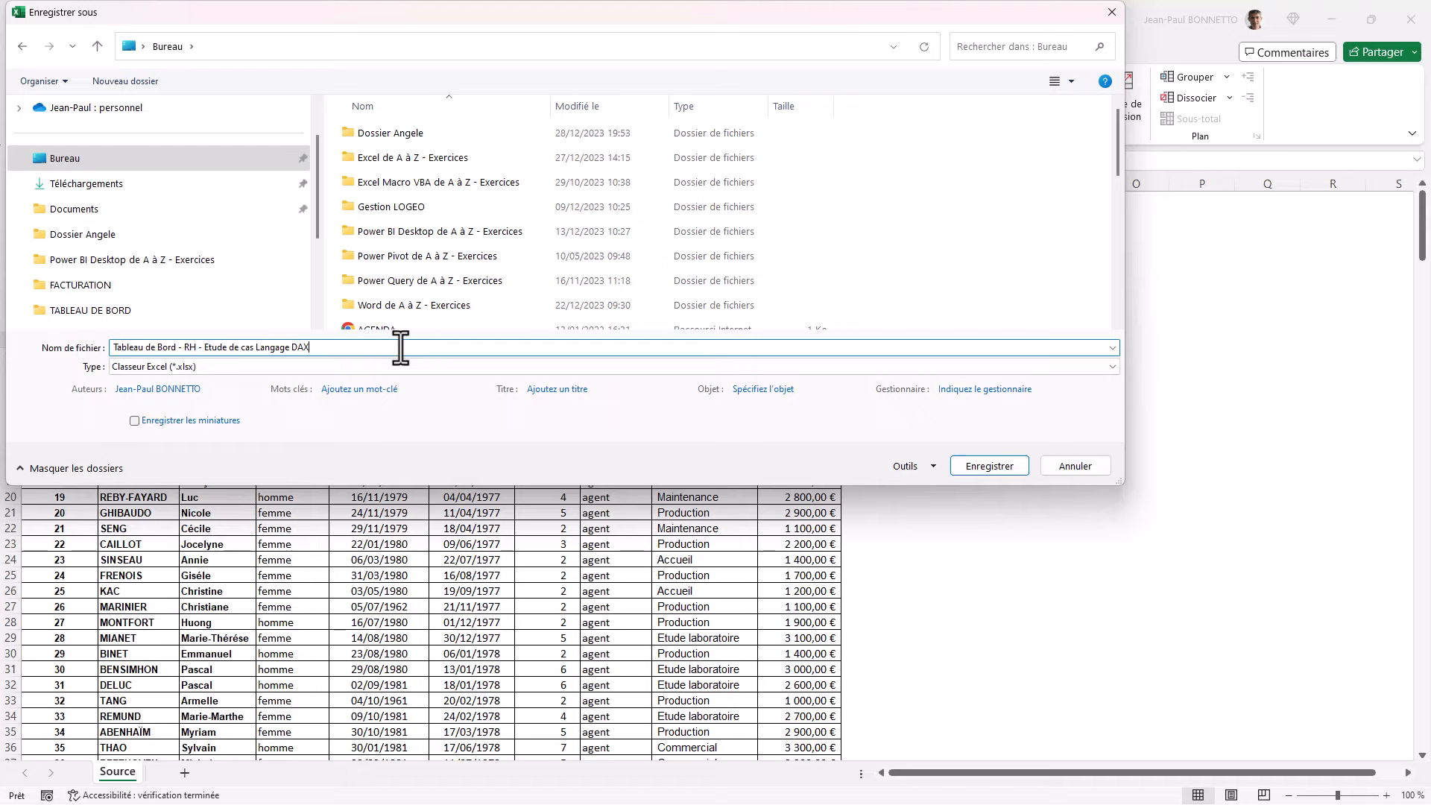
click(985, 465)
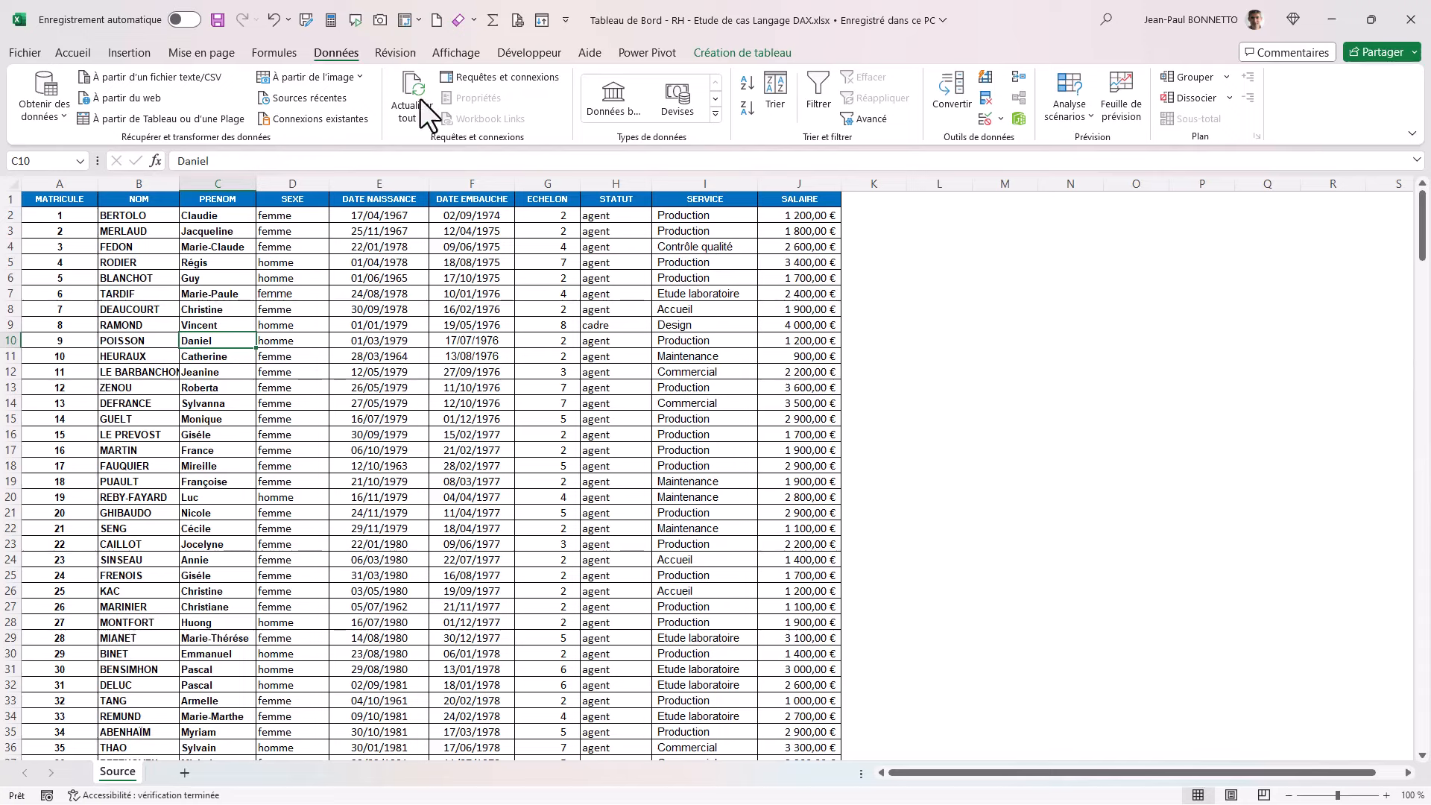
click(470, 246)
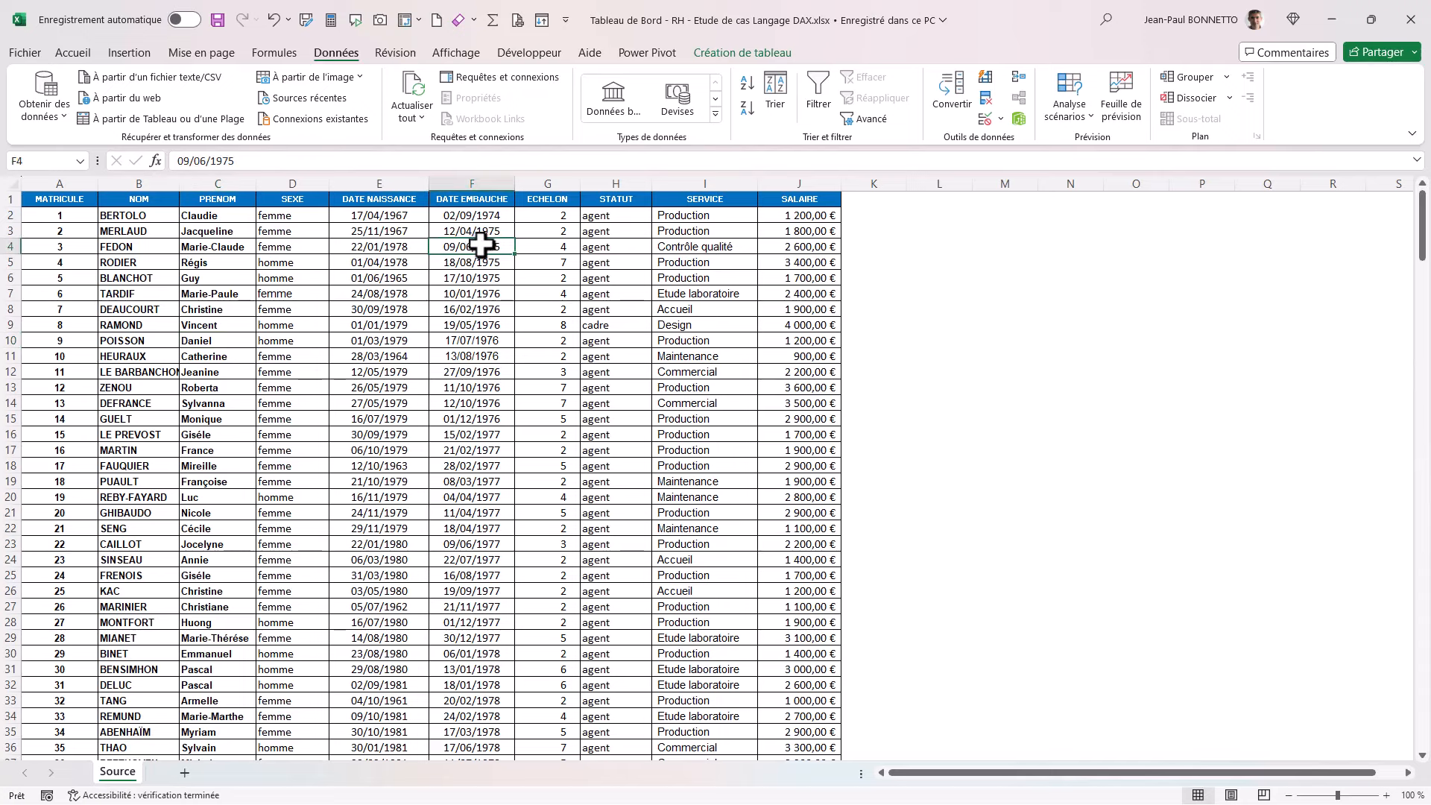
click(436, 321)
click(346, 296)
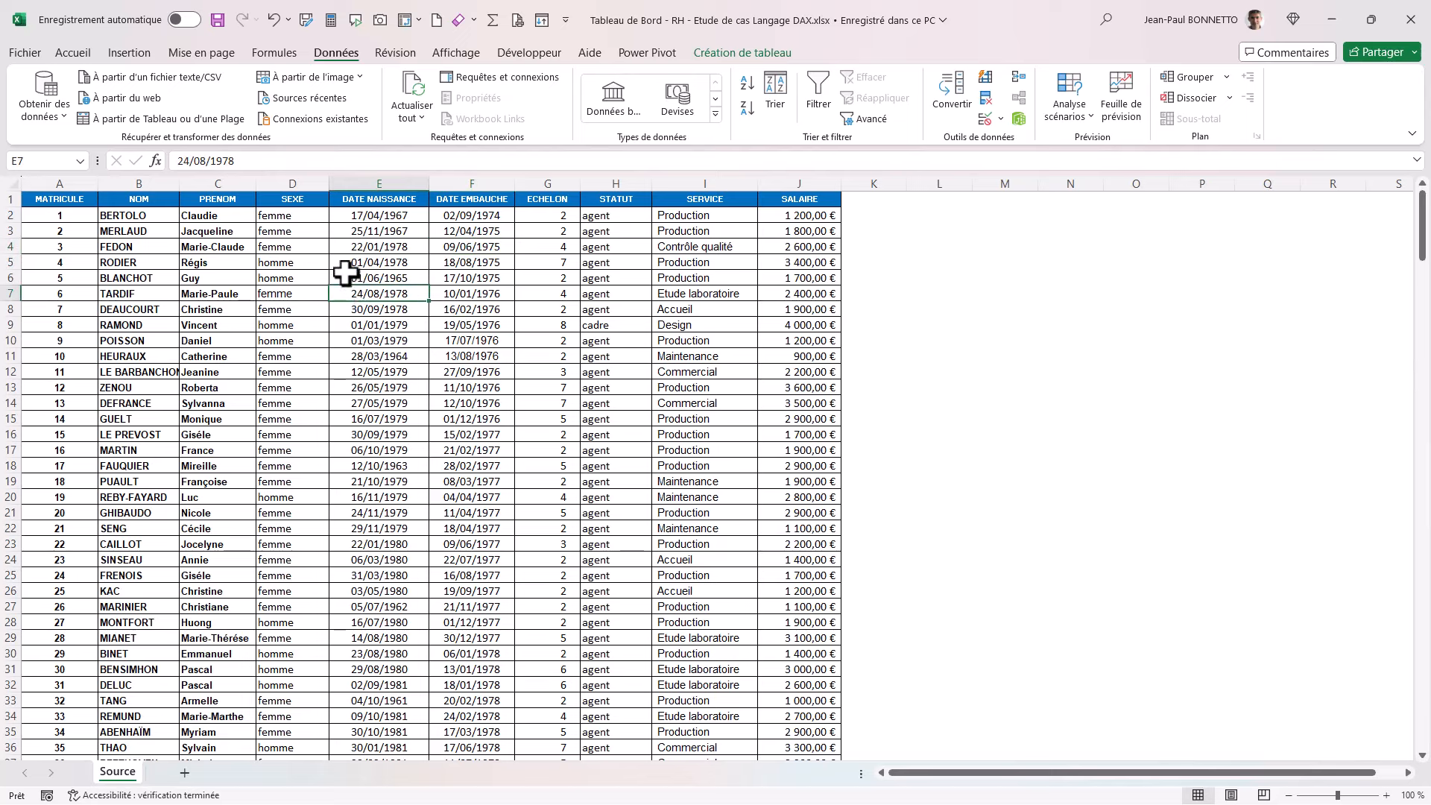
click(492, 233)
click(470, 277)
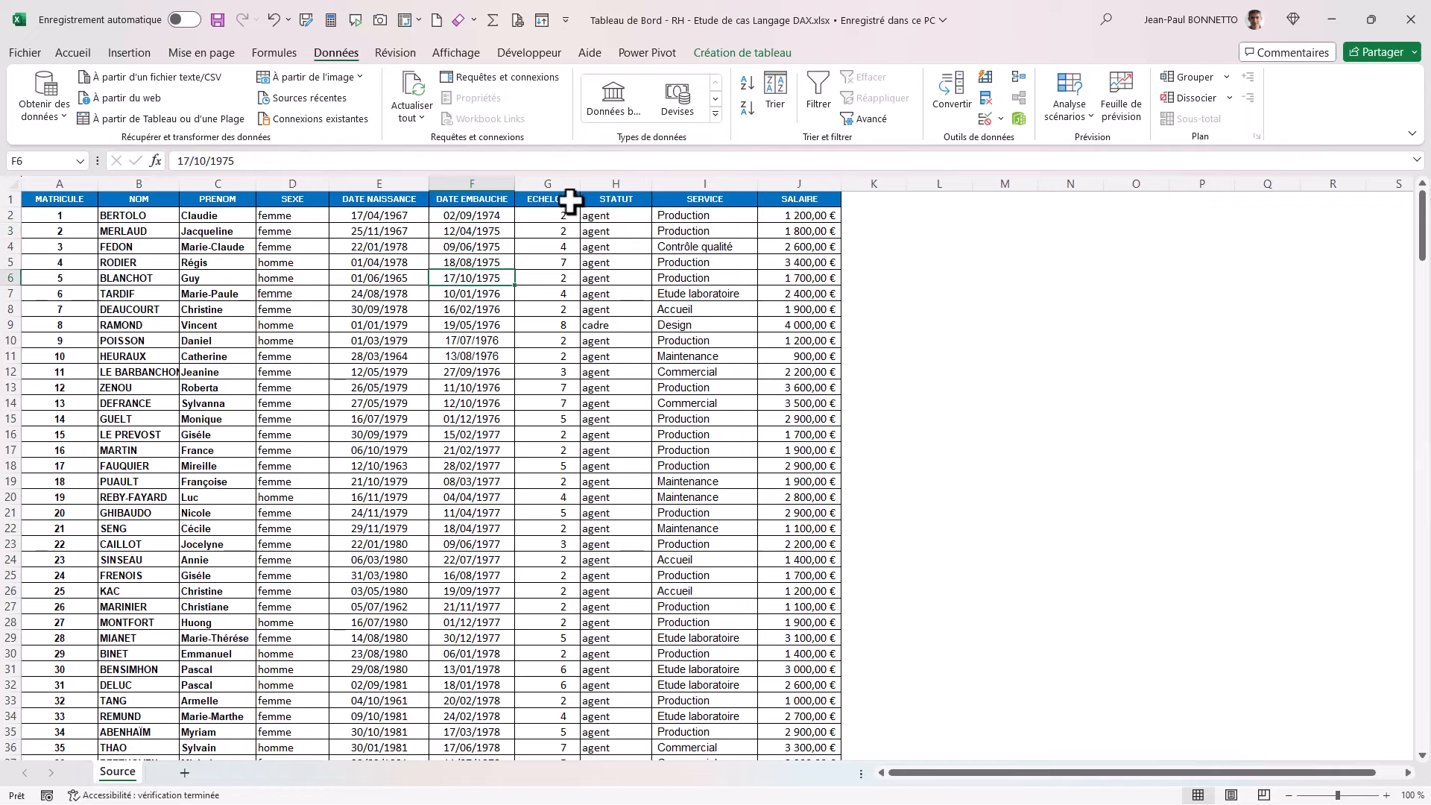
Open the Power Pivot data model window containing the BaseRH table.
click(651, 49)
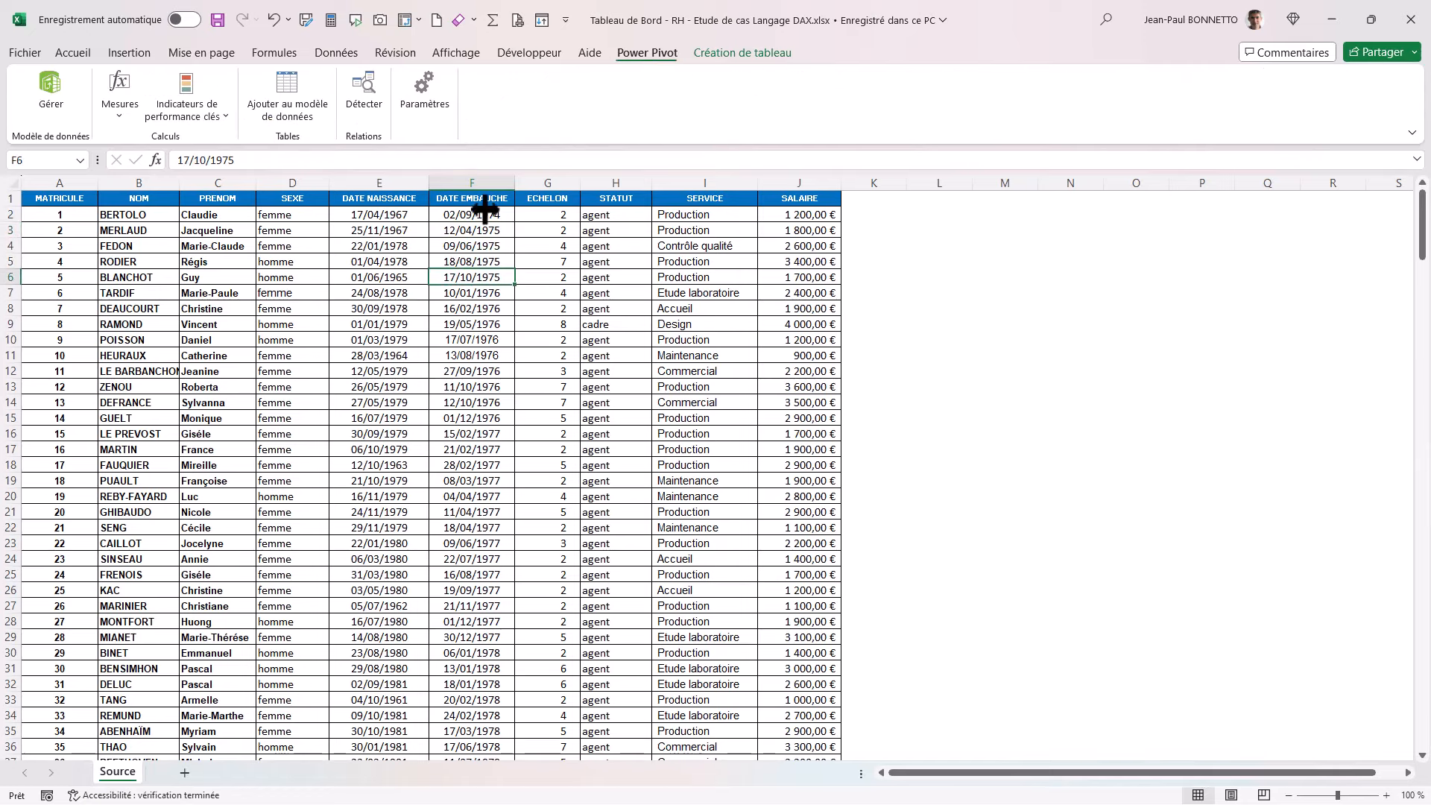
click(50, 79)
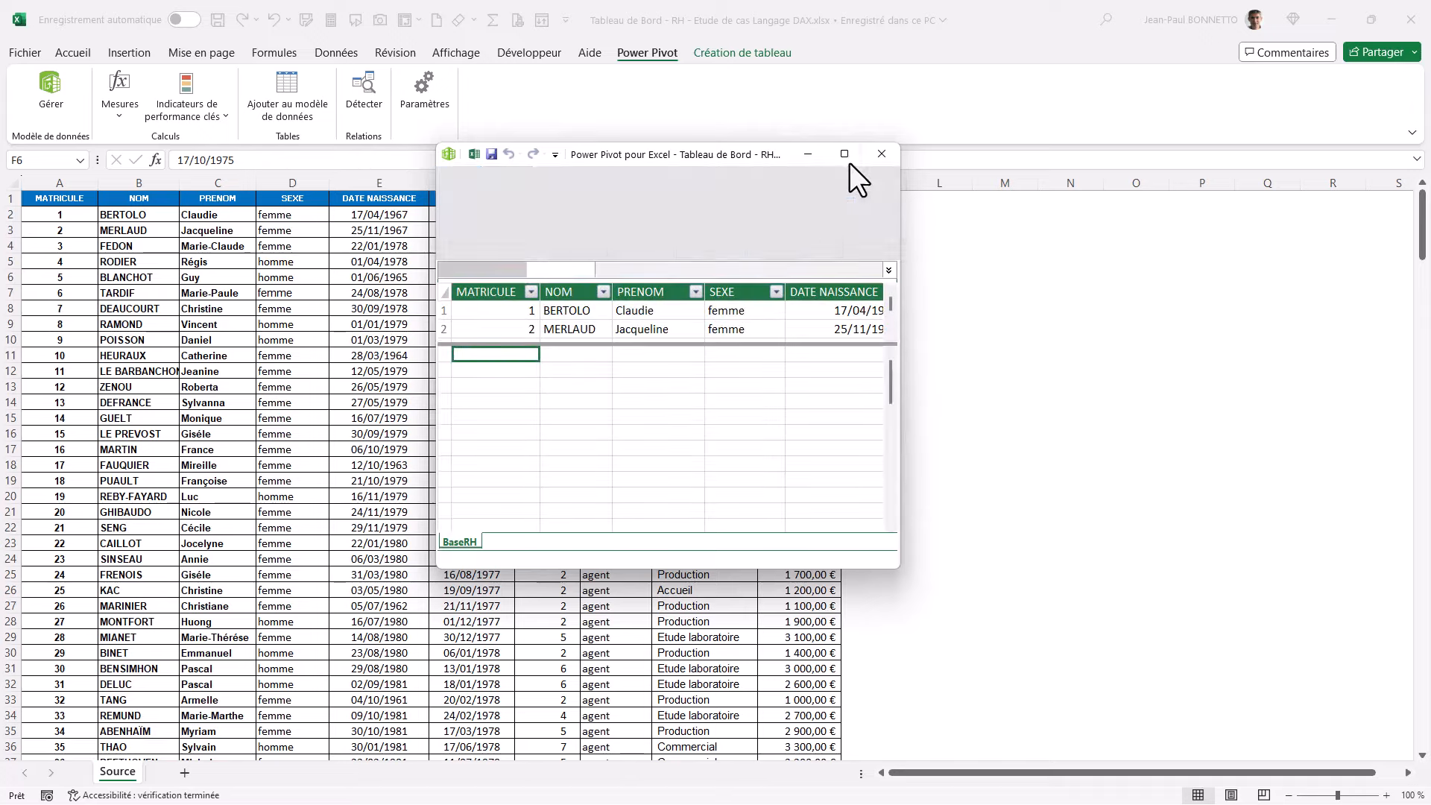
Maximize the Power Pivot window and examine the BaseRH data grid and the calculation area beneath it.
click(844, 154)
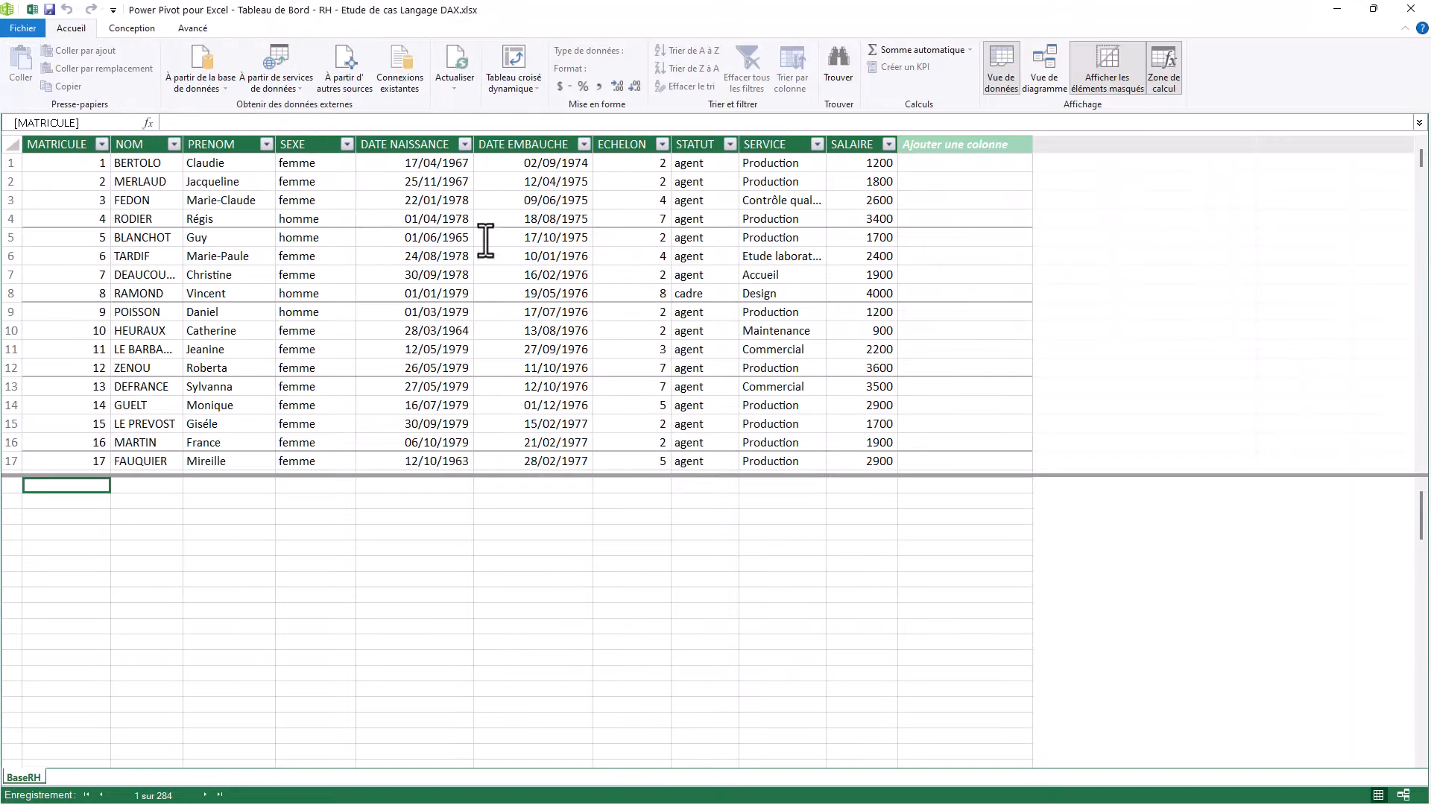
click(430, 239)
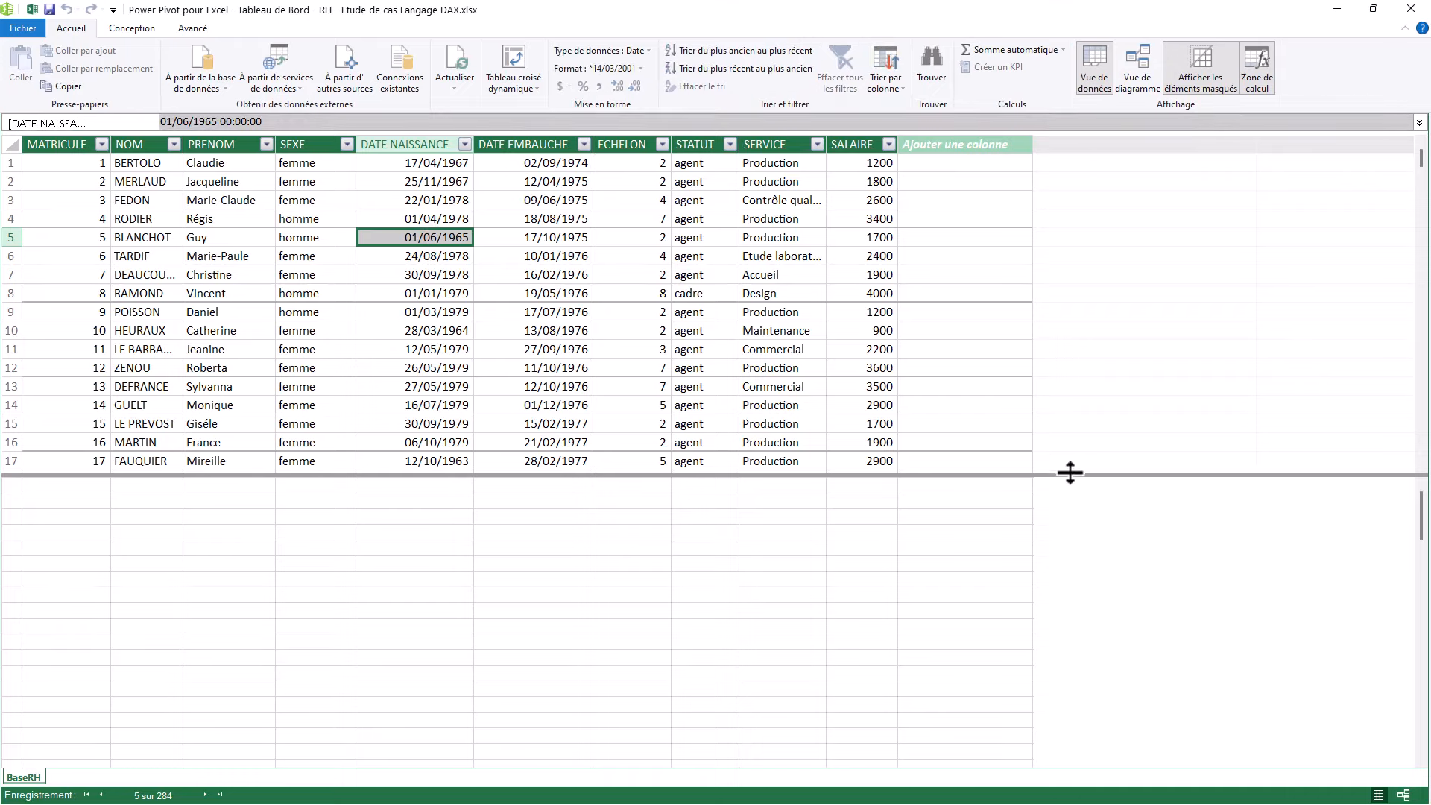
drag(1070, 475, 1067, 450)
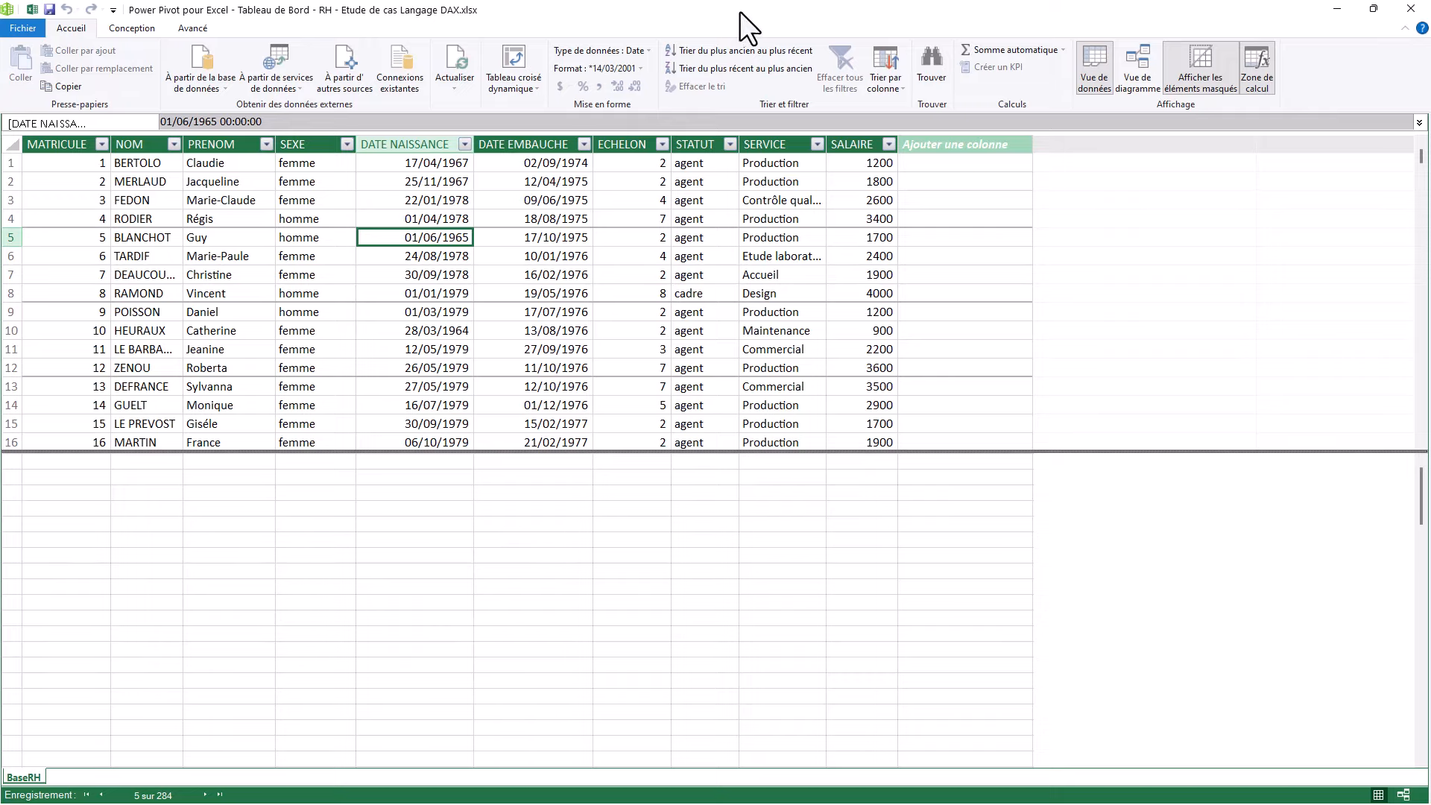
drag(739, 11, 817, 127)
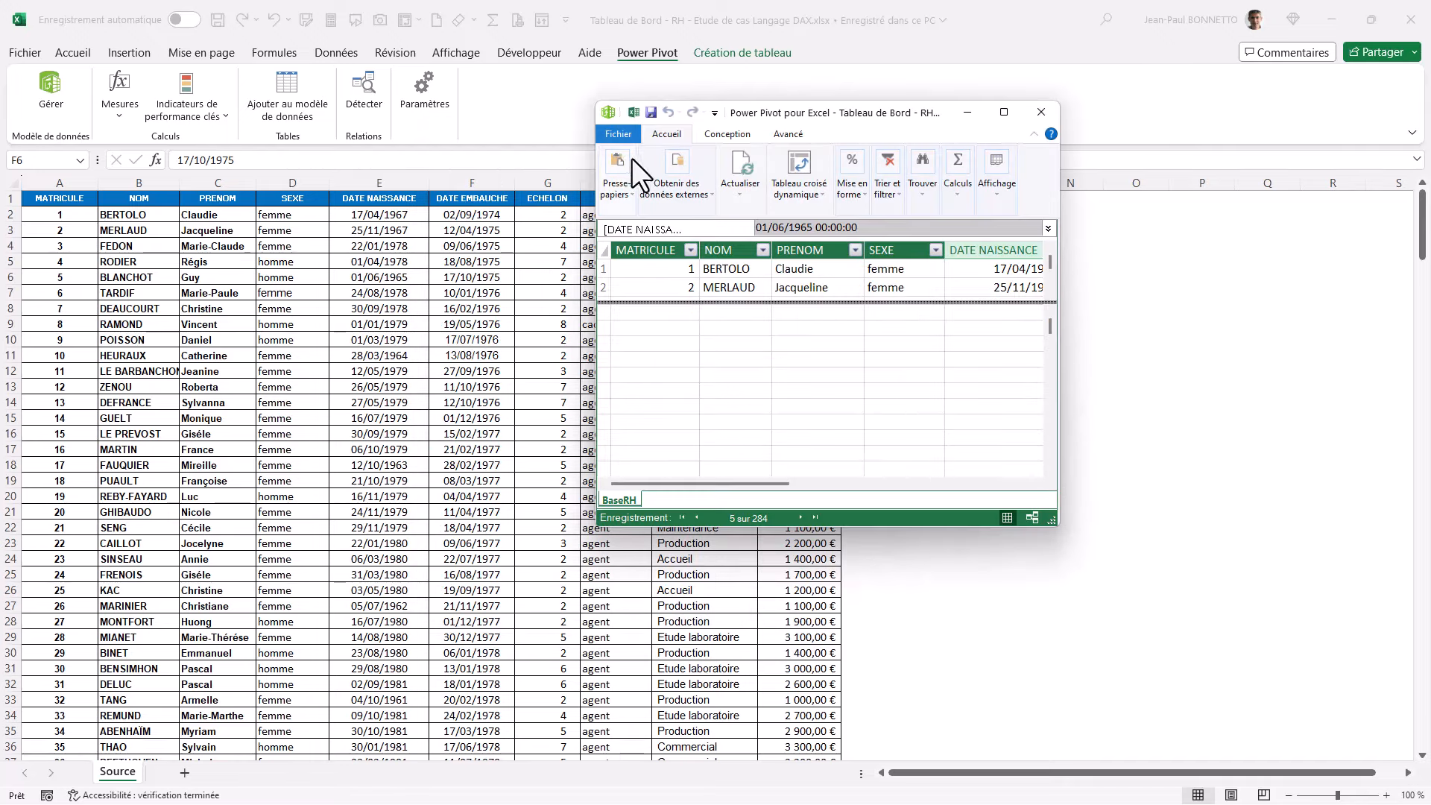
click(1001, 111)
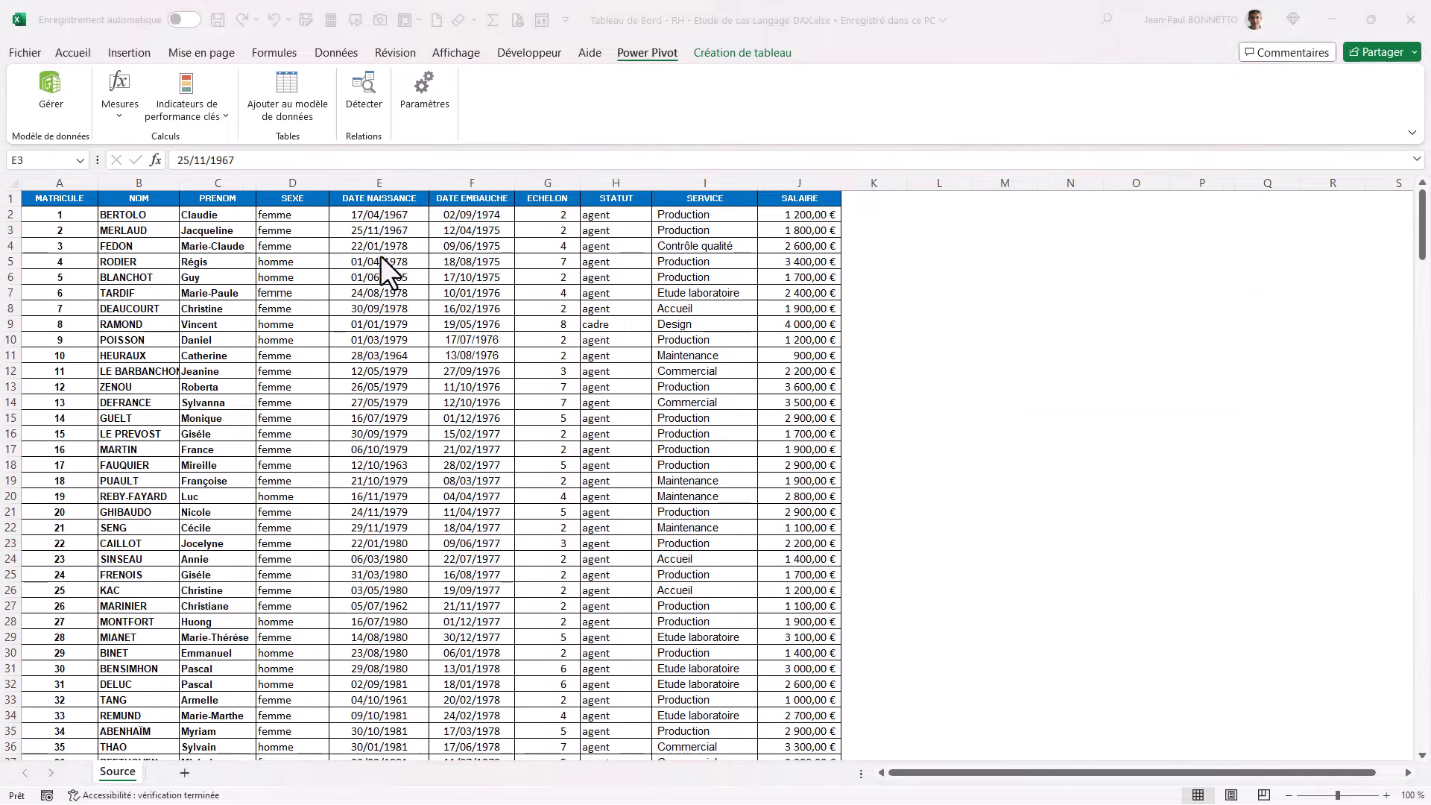
Add a new worksheet to the workbook and name it Exemple.
click(185, 772)
double_click(173, 775)
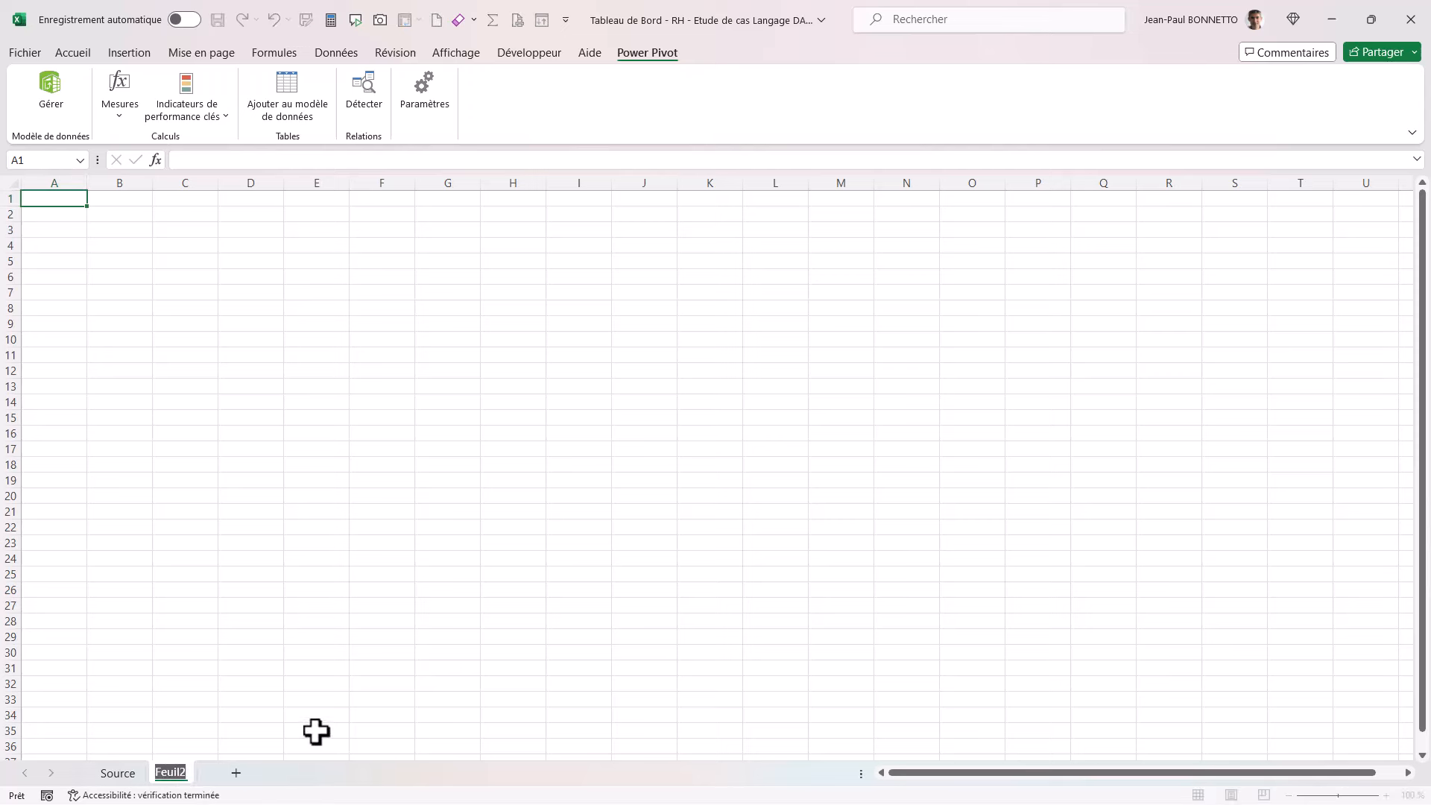
text(Exemple)
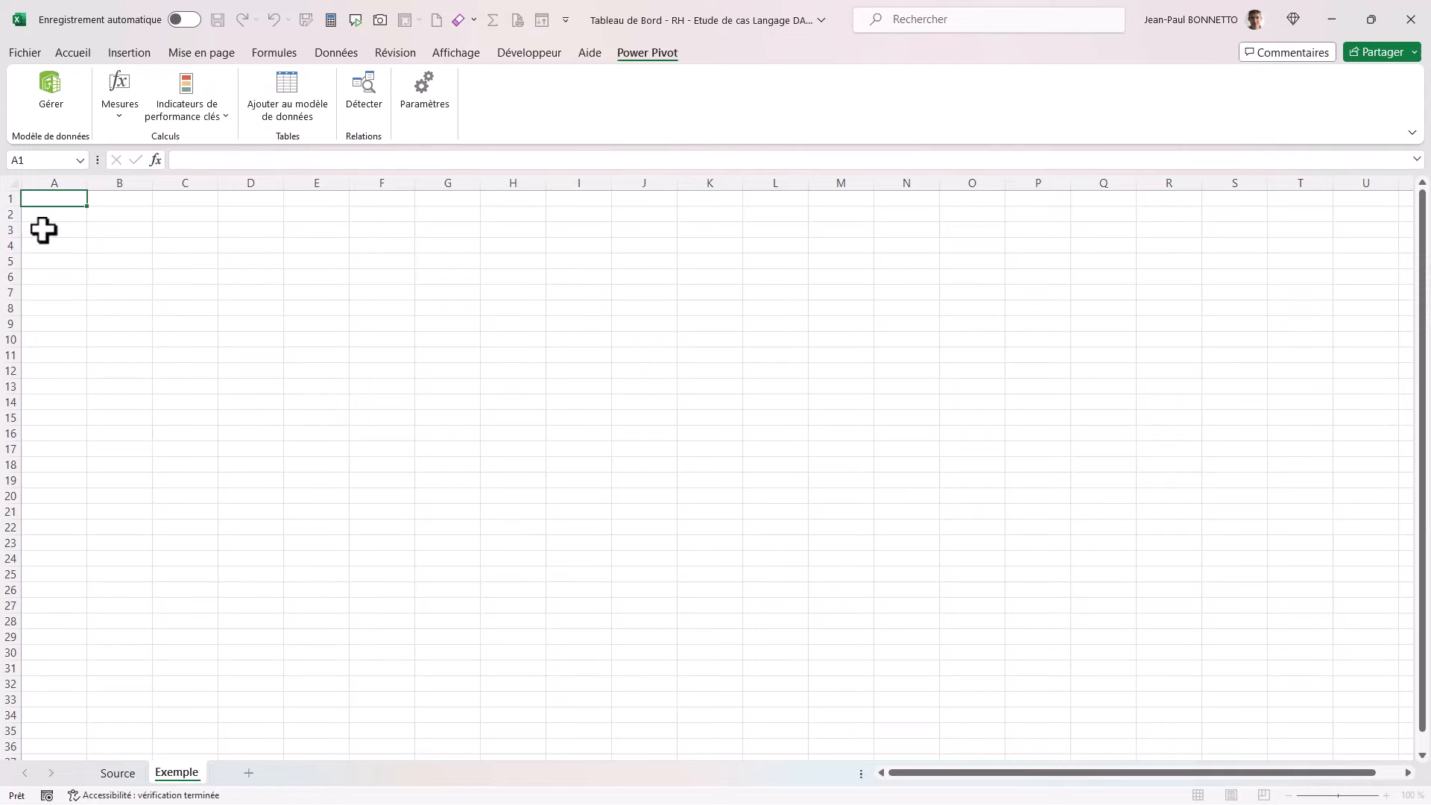
click(49, 200)
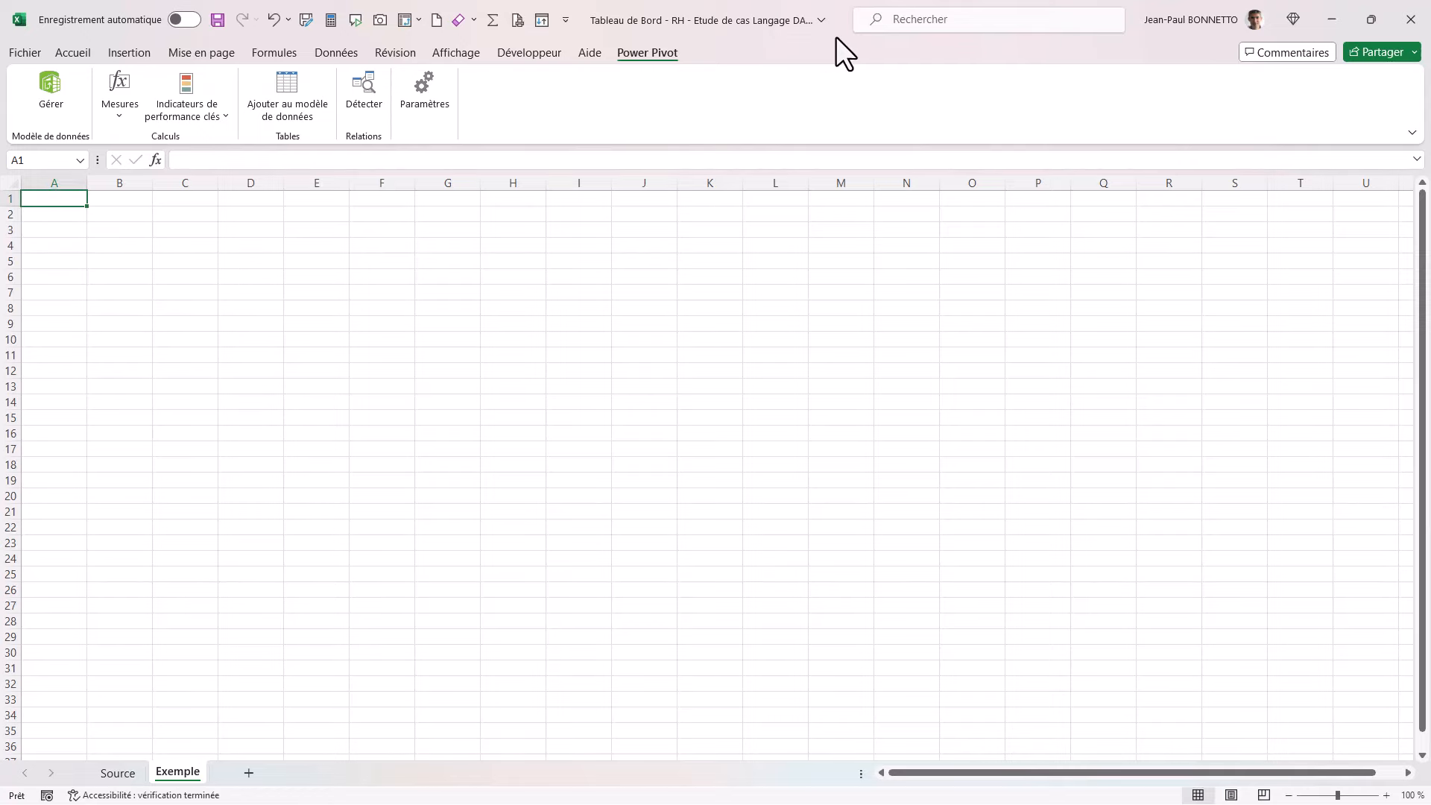
Insert a screenshot of the open HR dashboard window into the Exemple sheet and look over the whole picture.
drag(834, 38, 728, 6)
click(119, 52)
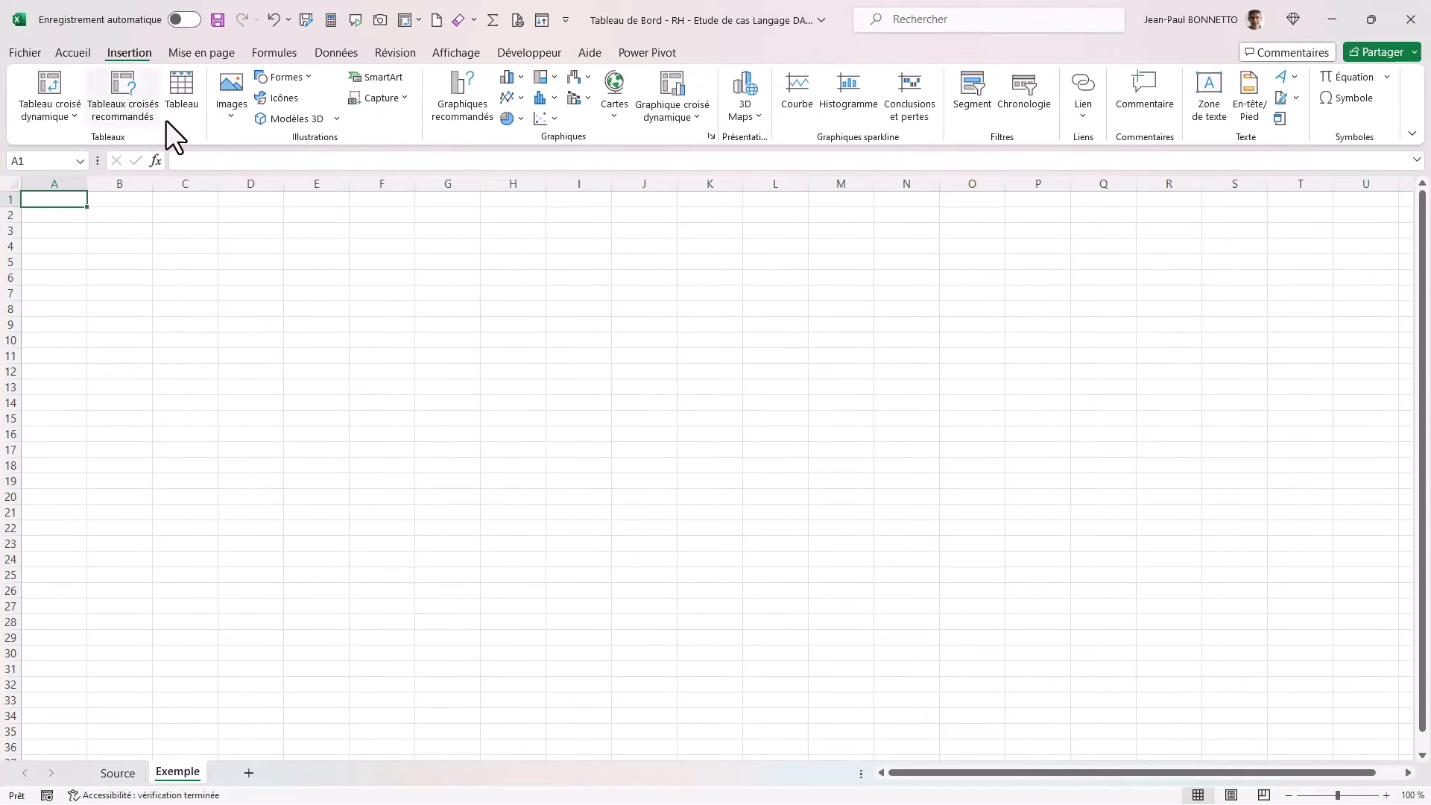
click(404, 97)
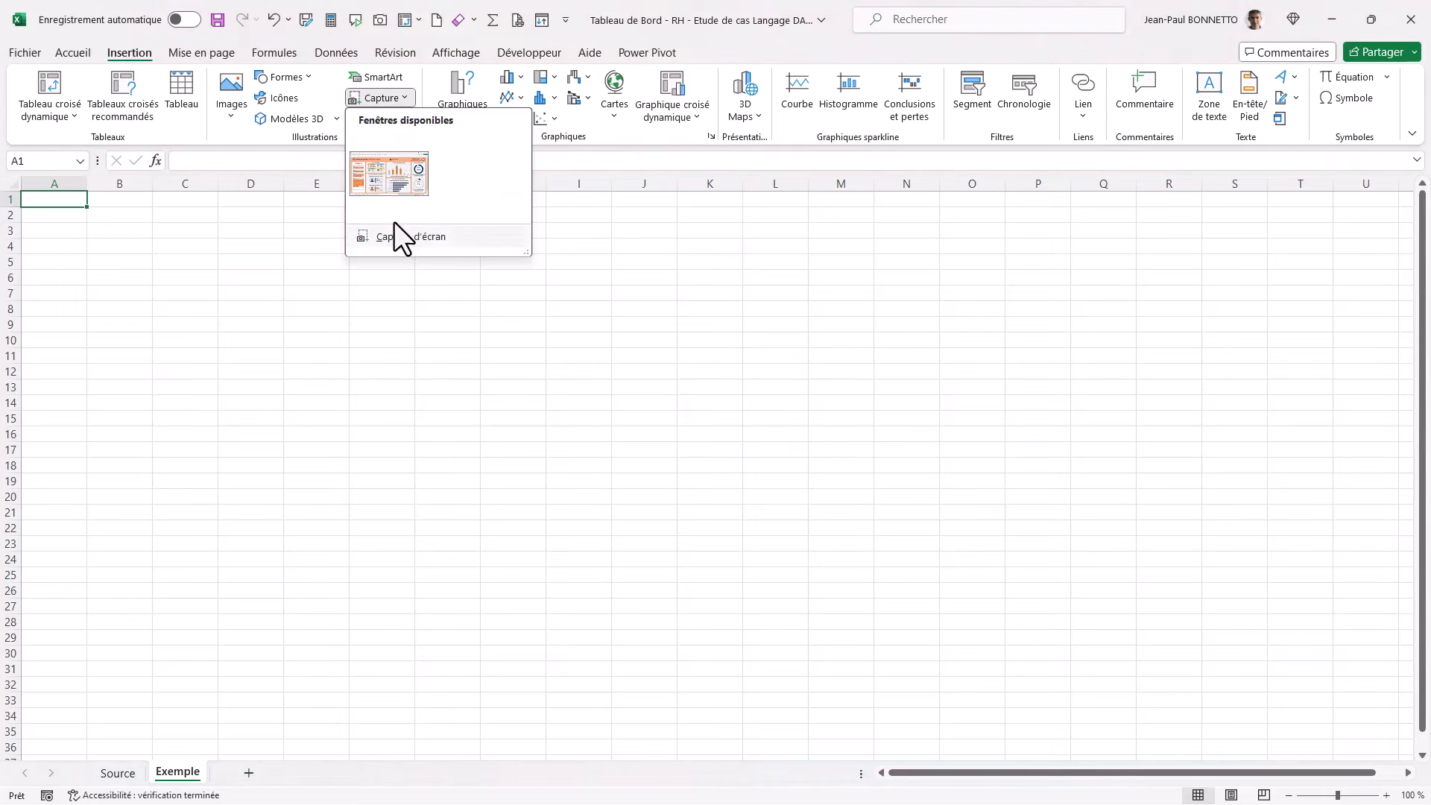
click(386, 176)
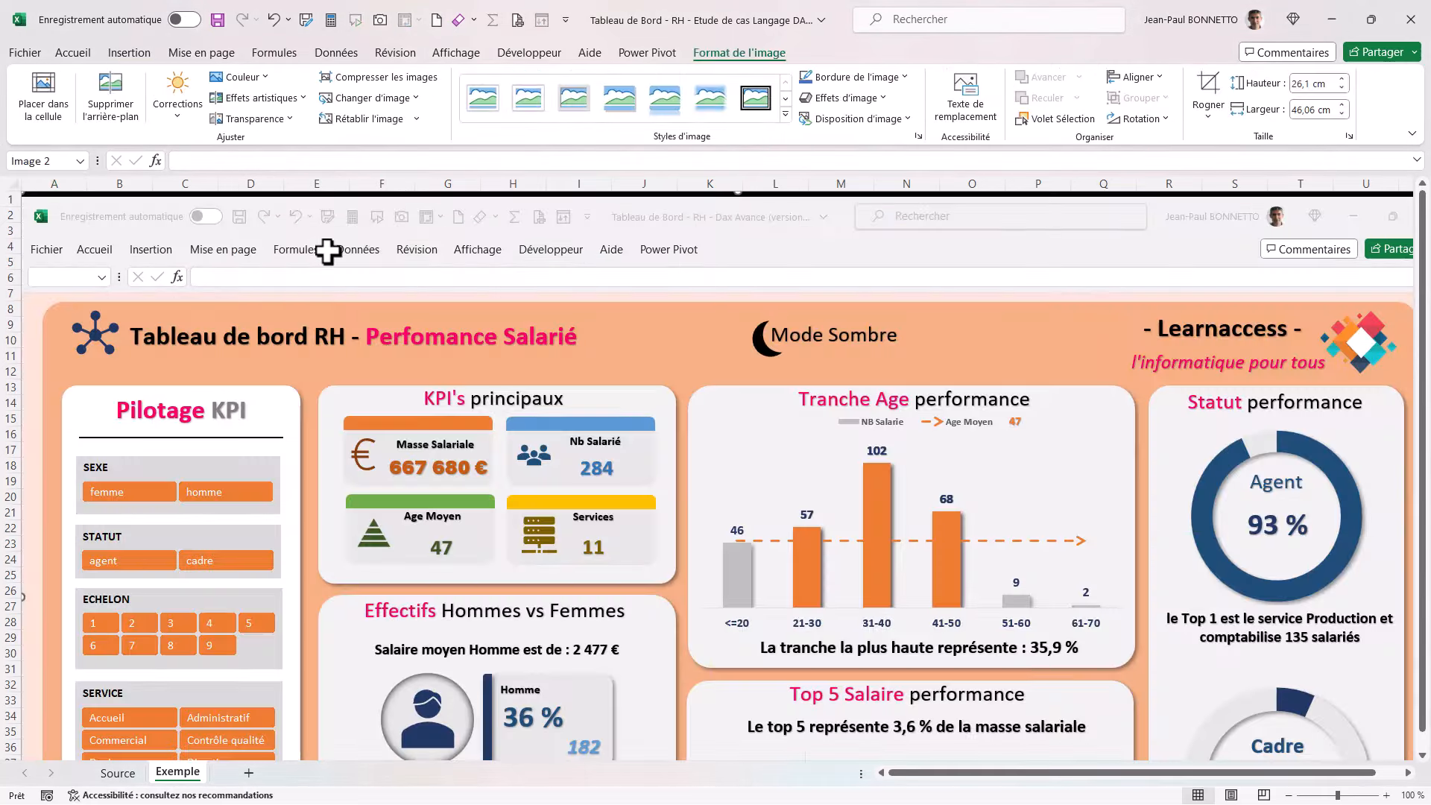
scroll(445, 245, down, 8)
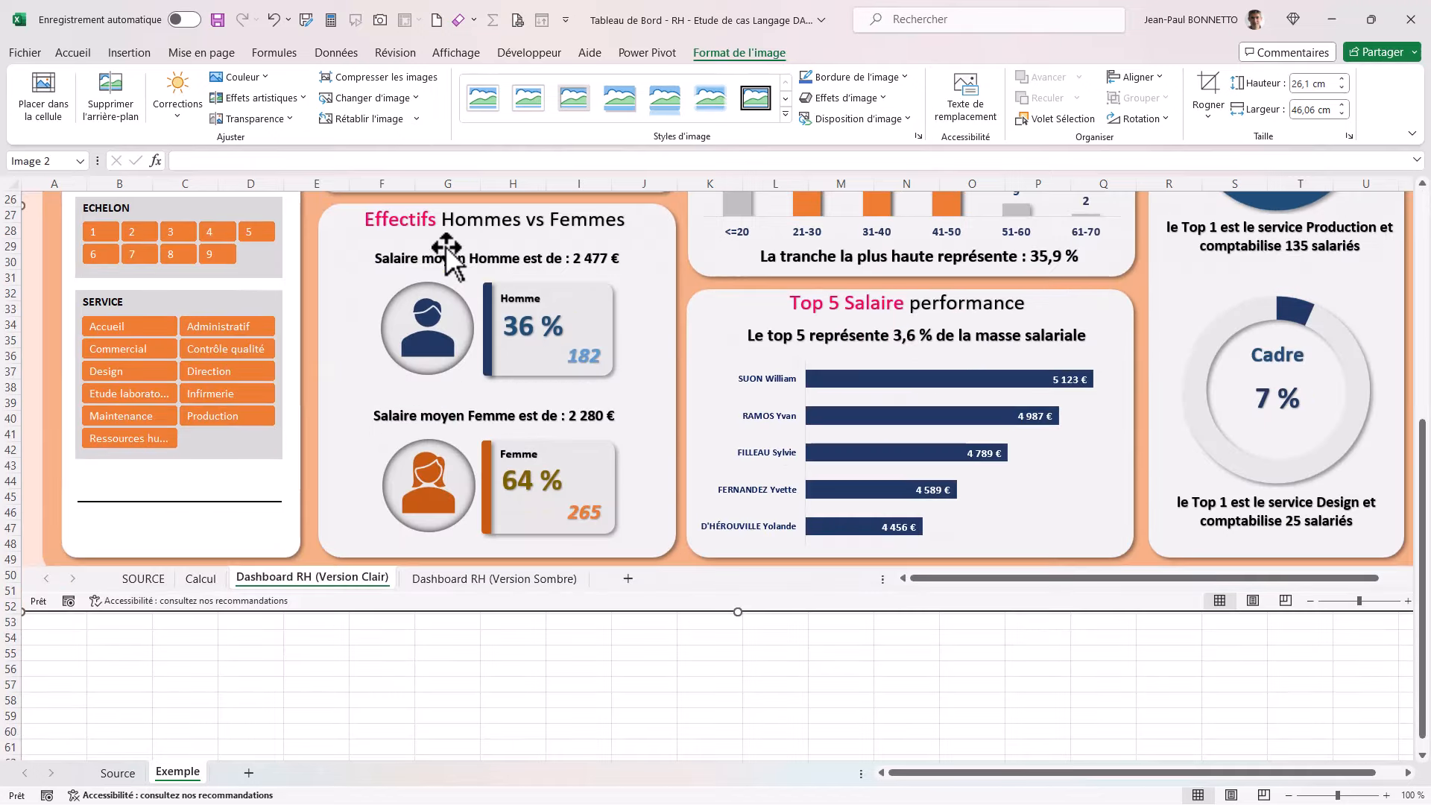
scroll(445, 244, up, 8)
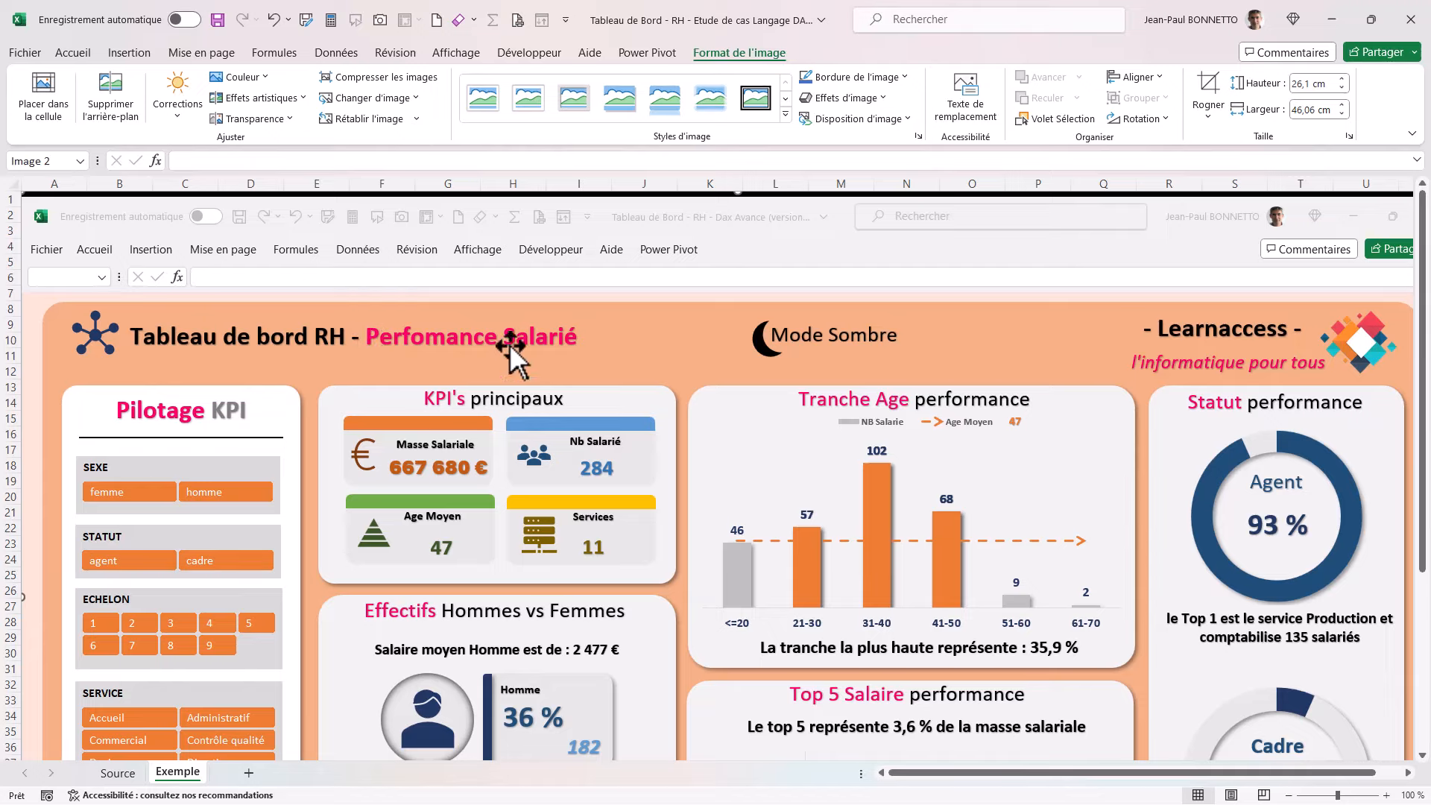
scroll(534, 352, down, 8)
scroll(534, 352, up, 8)
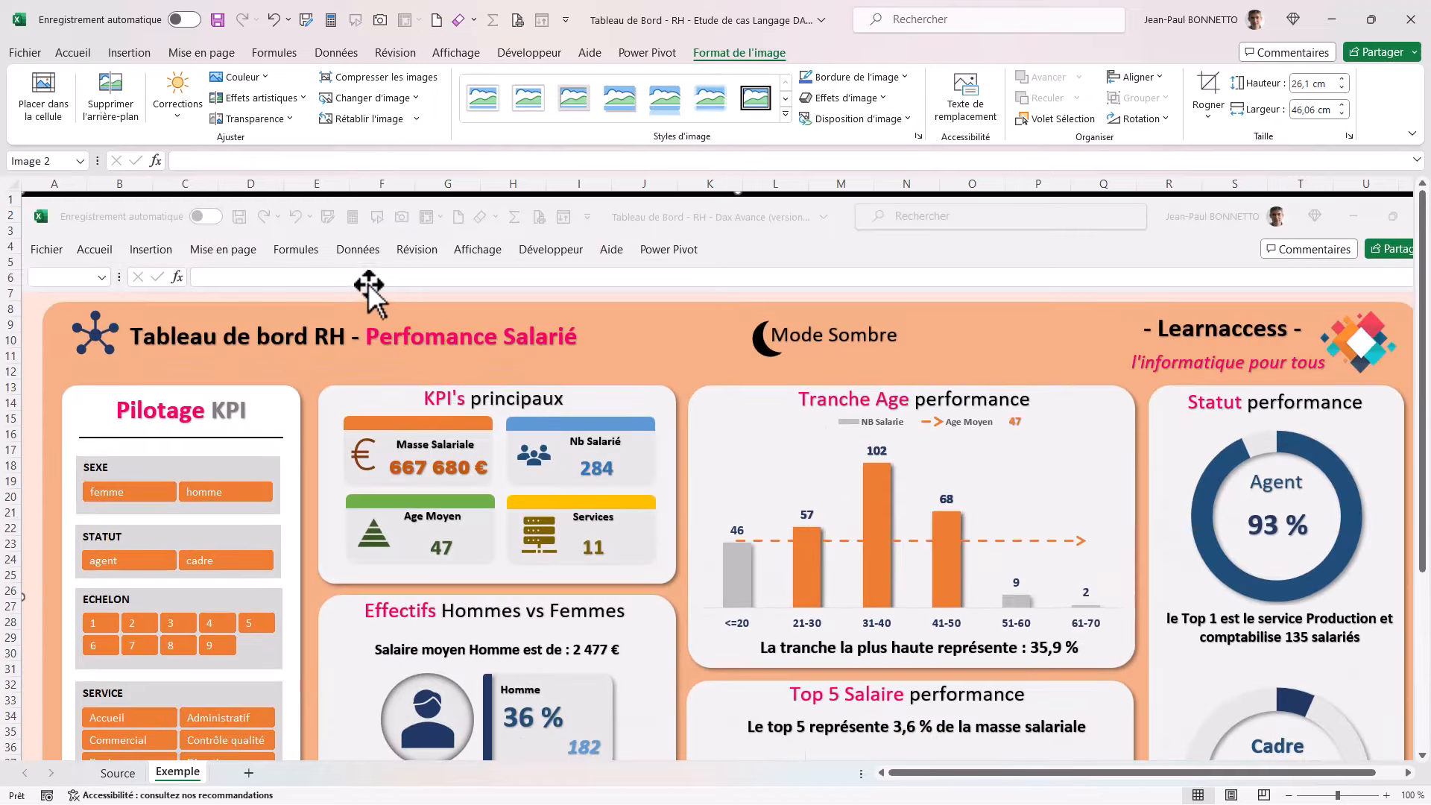
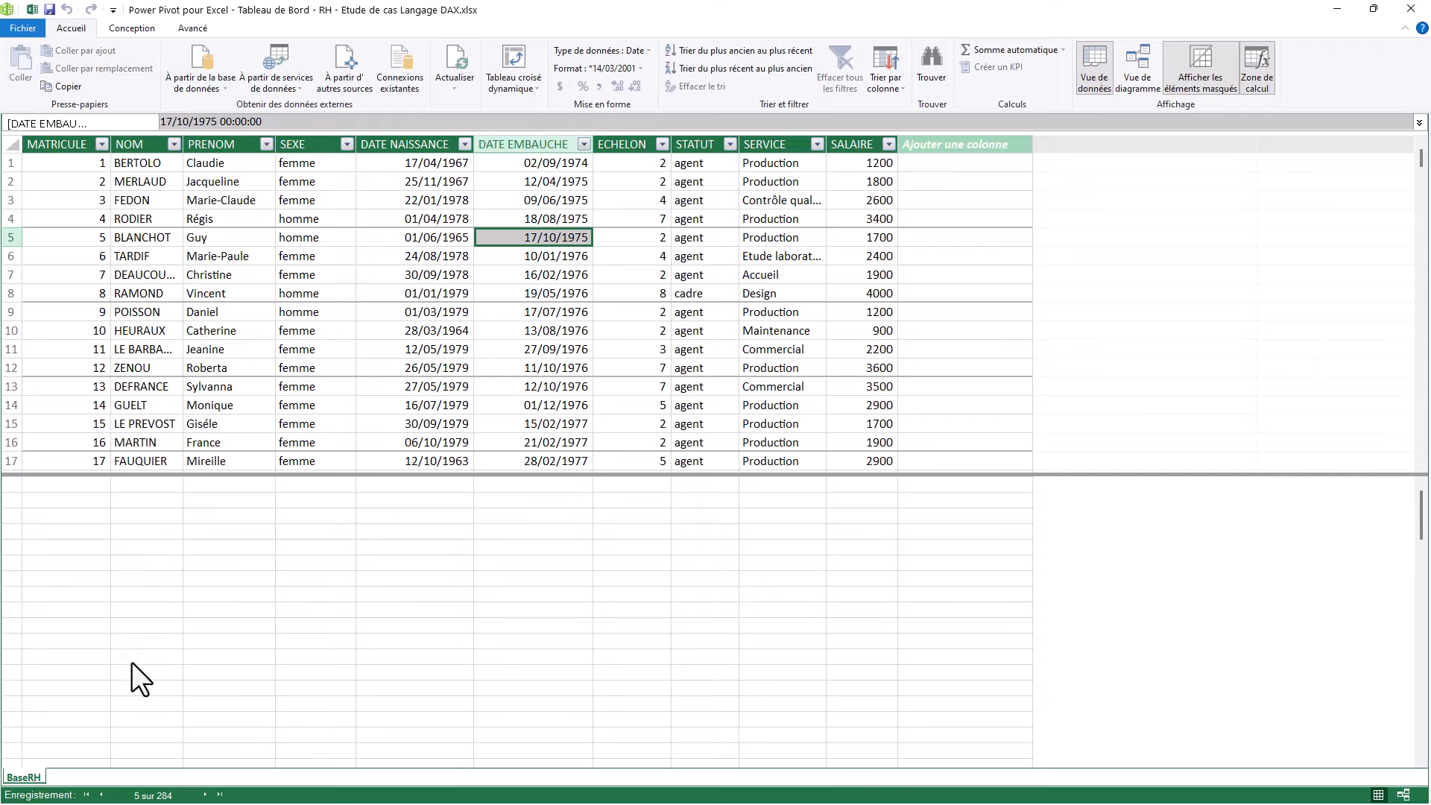
Hide the calculation area below the BaseRH table in Power Pivot, and show it again.
drag(603, 508, 562, 574)
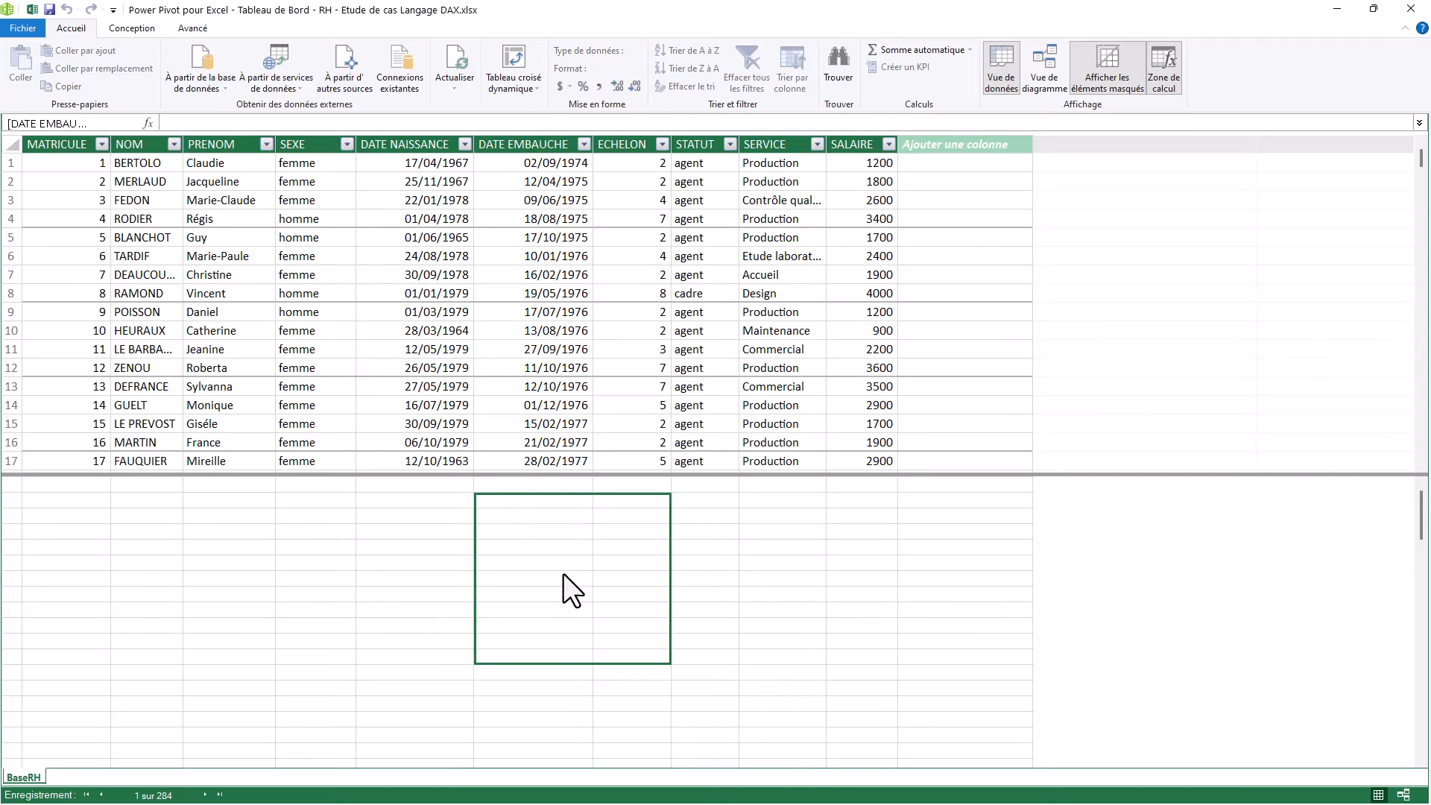
click(537, 531)
click(450, 550)
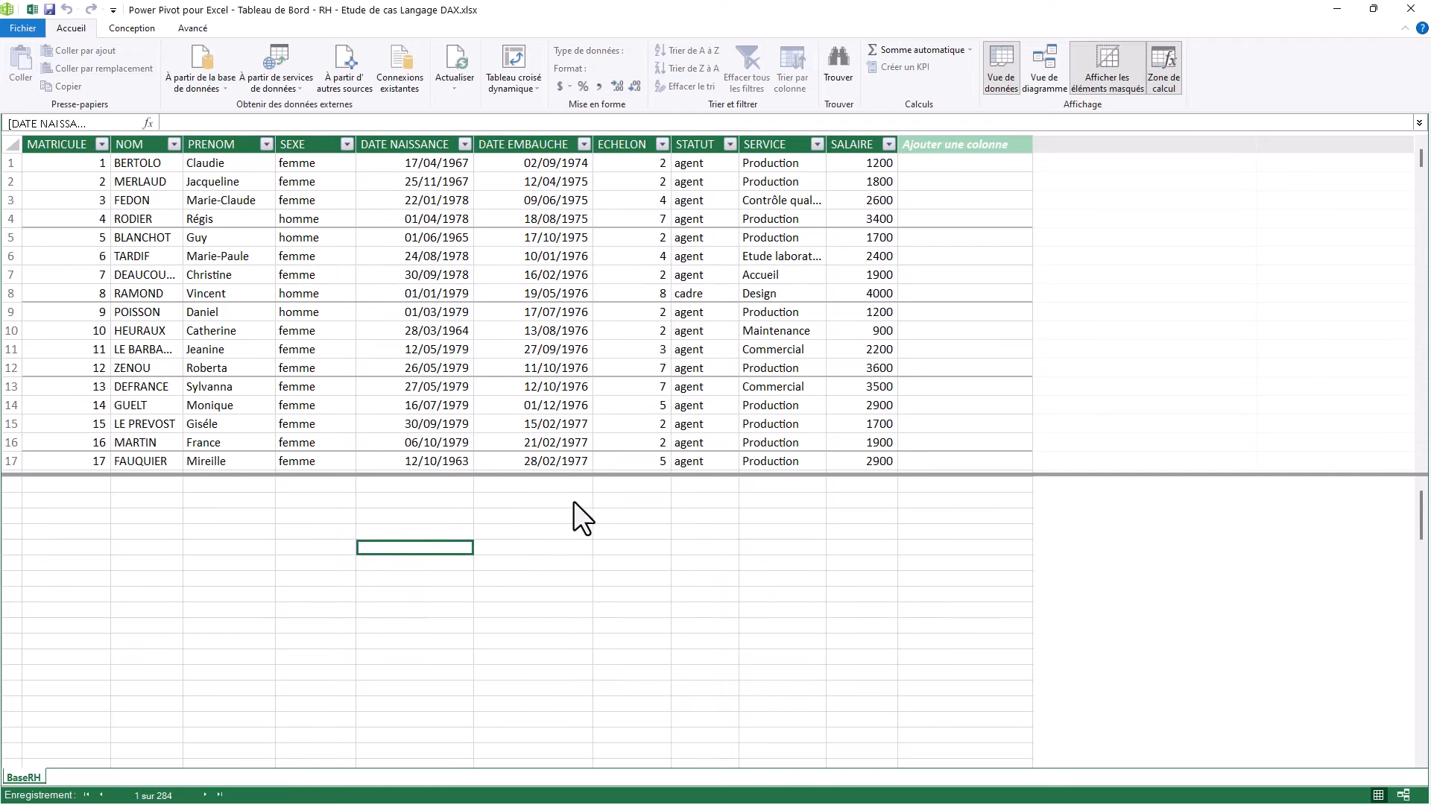
click(646, 517)
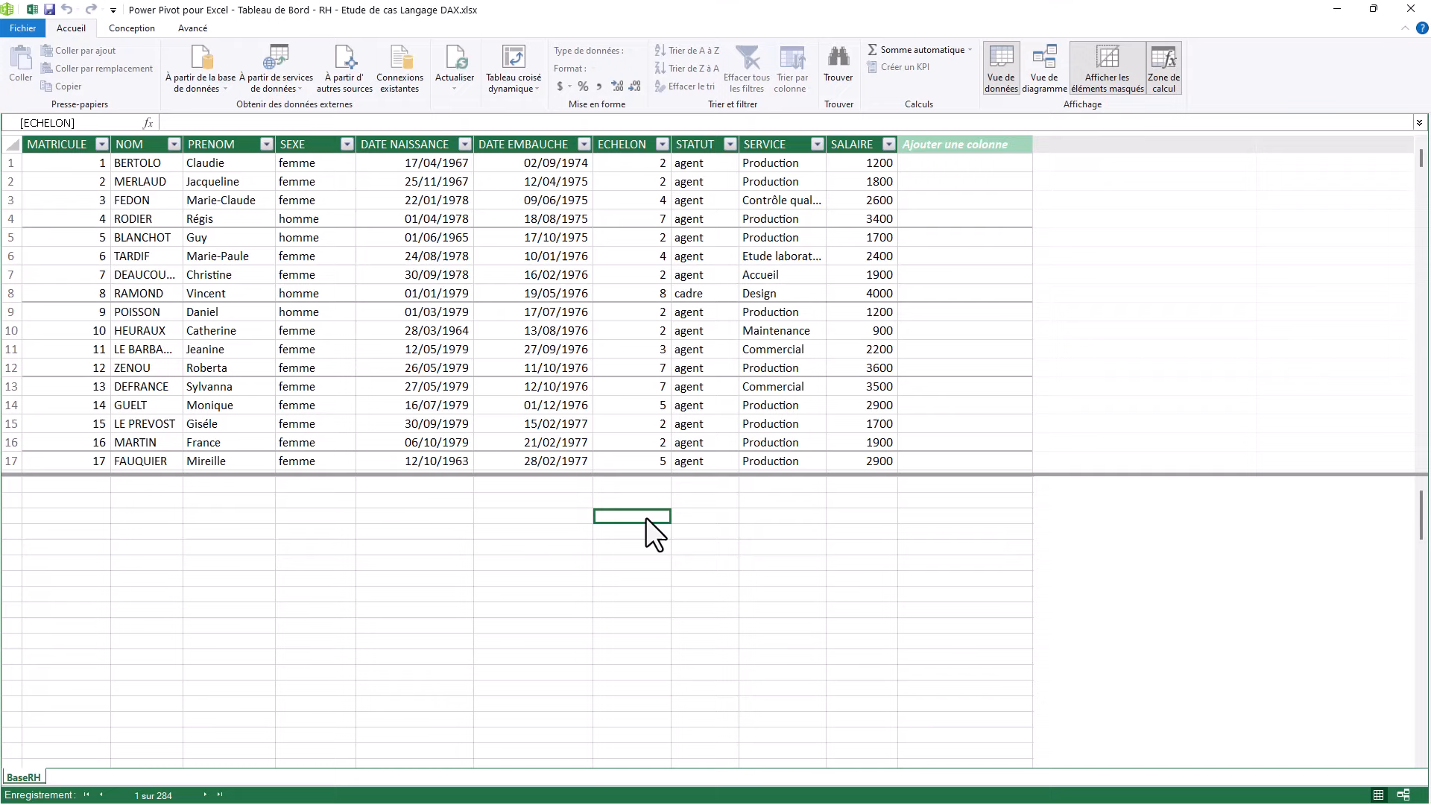
click(1164, 66)
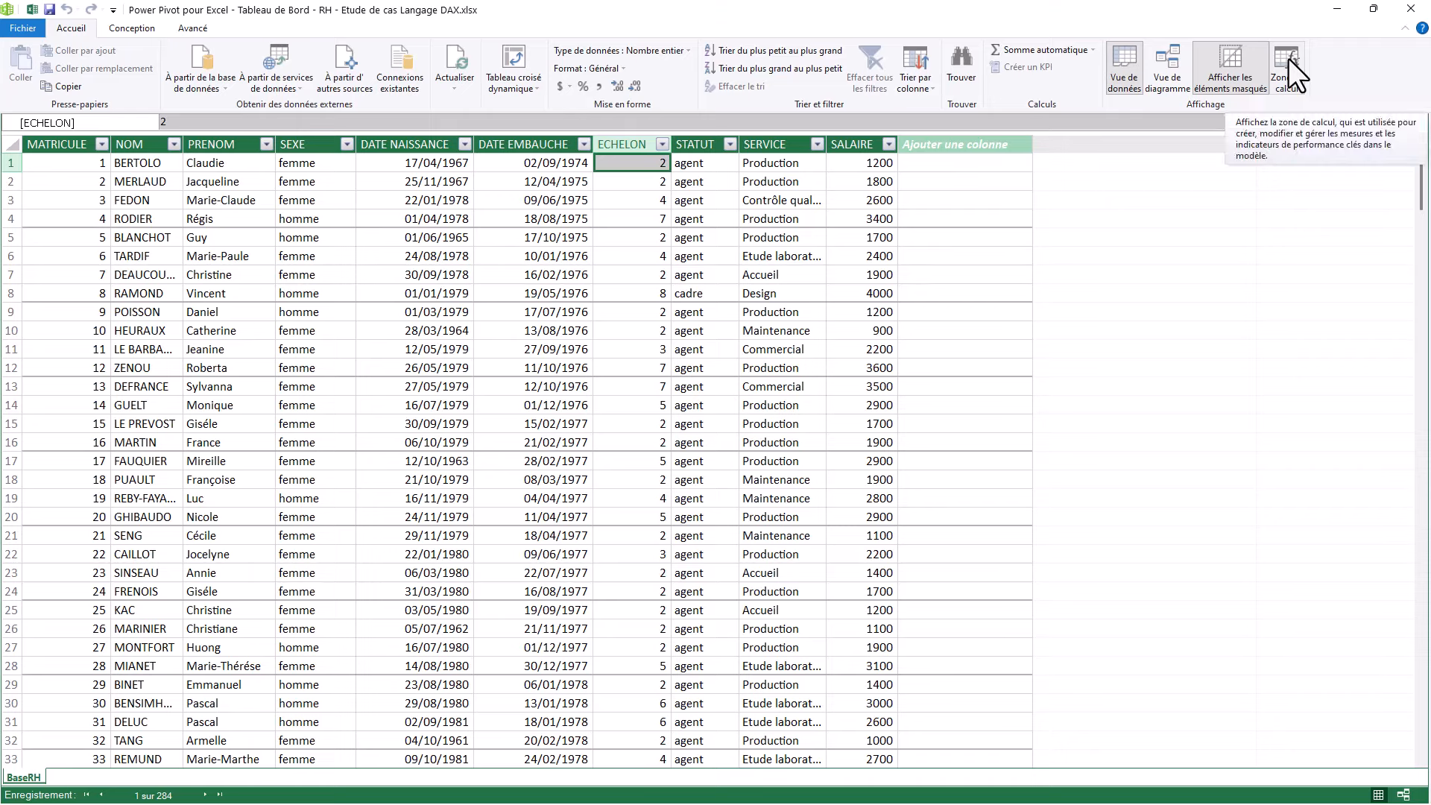
click(1288, 58)
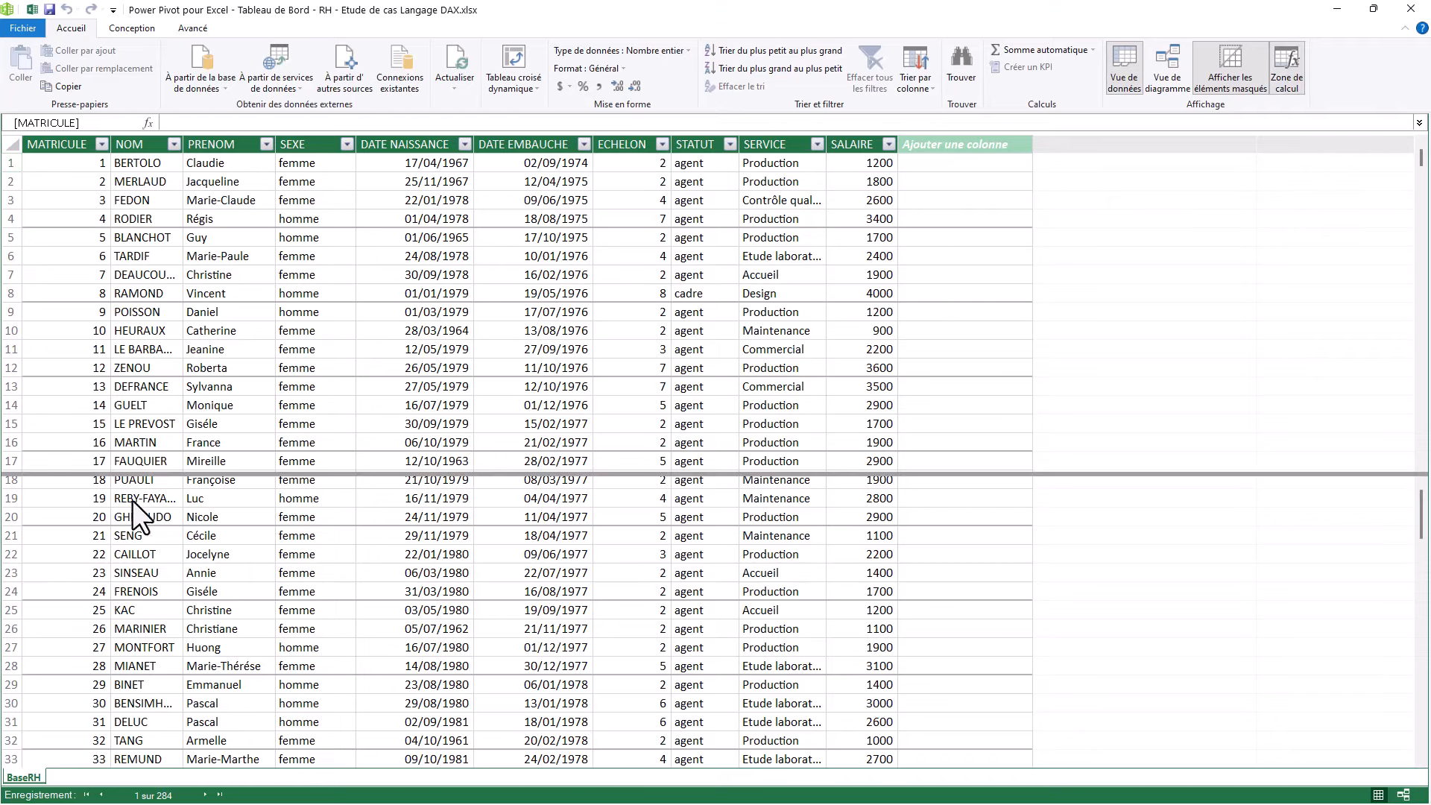
click(111, 485)
click(574, 564)
click(426, 533)
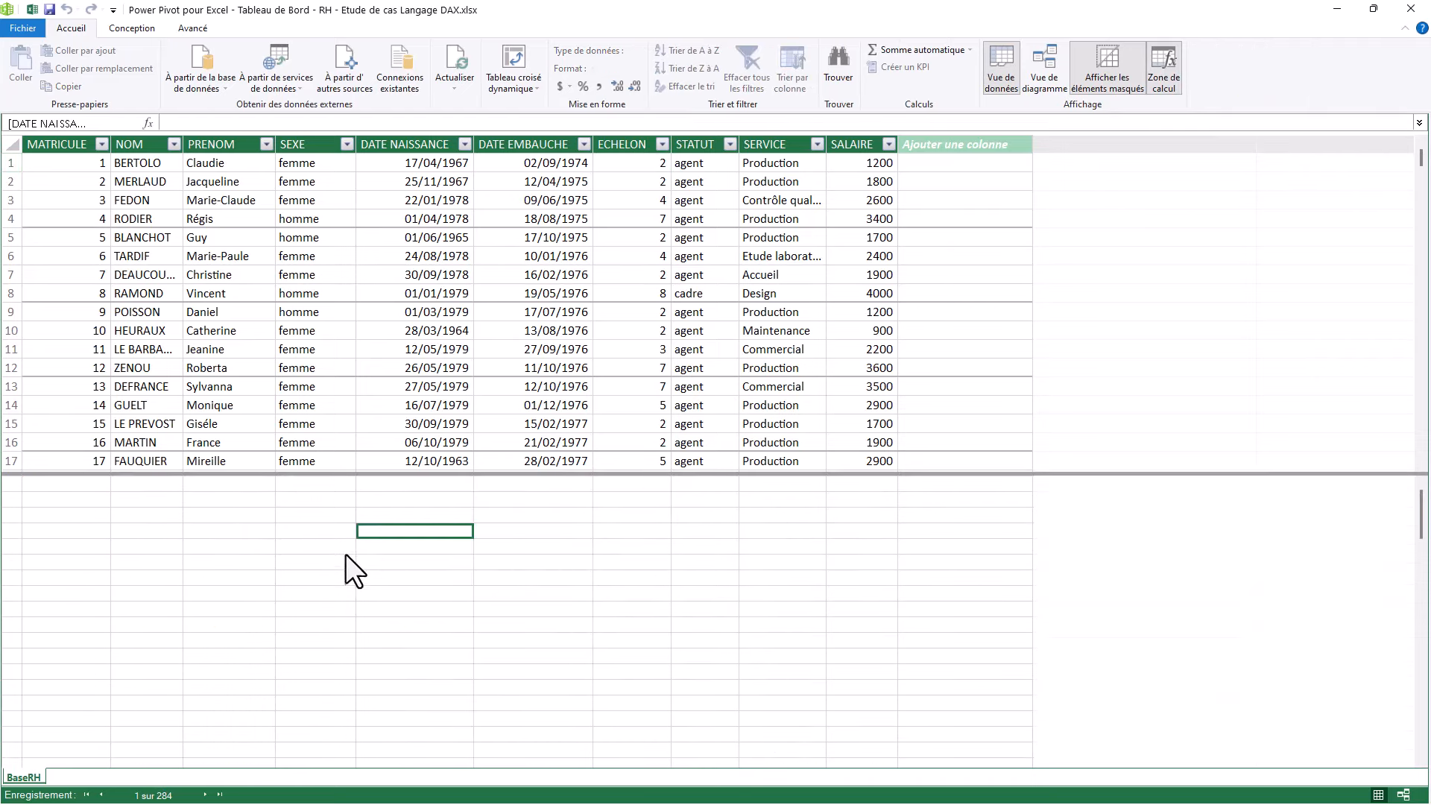
click(417, 609)
click(522, 517)
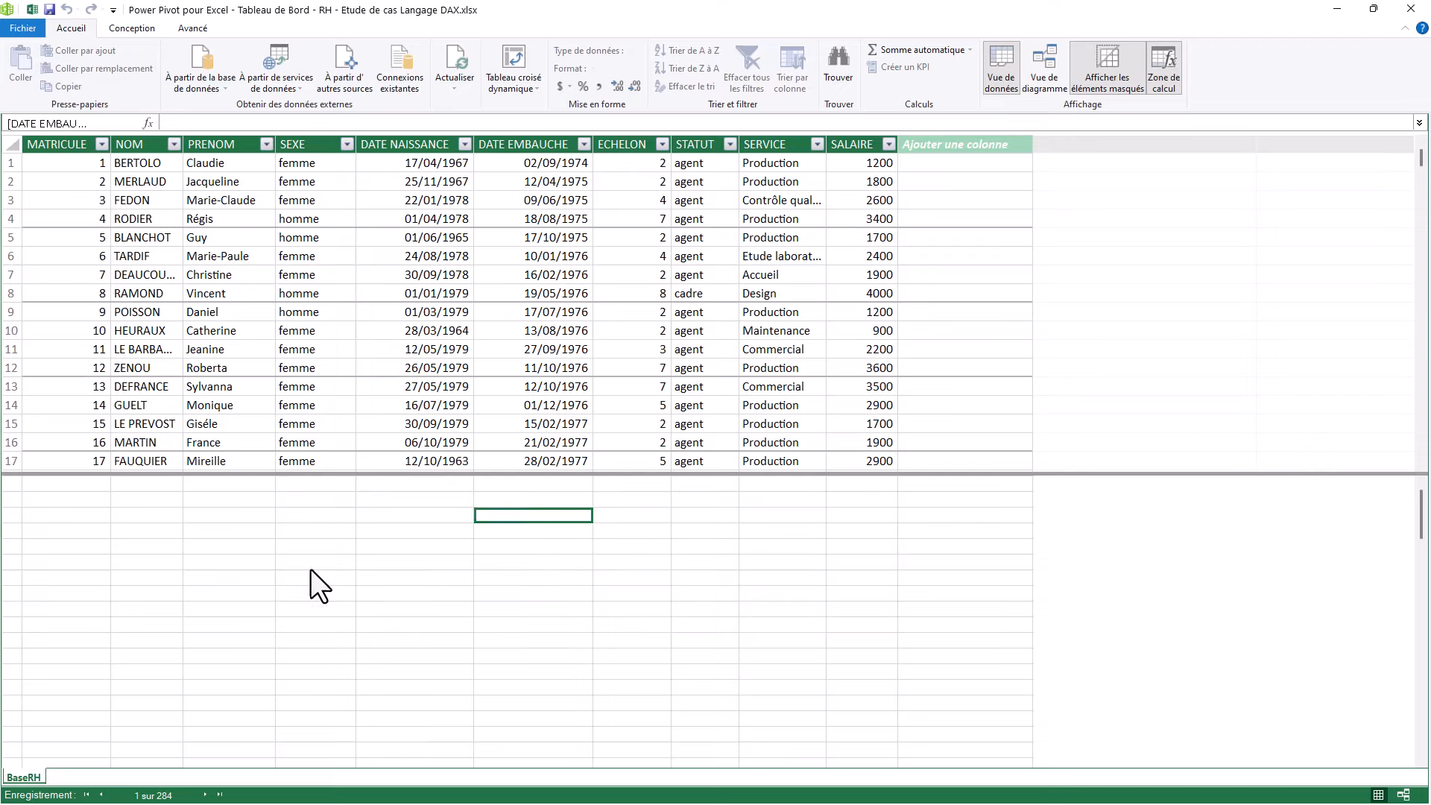
click(389, 548)
click(587, 503)
click(499, 534)
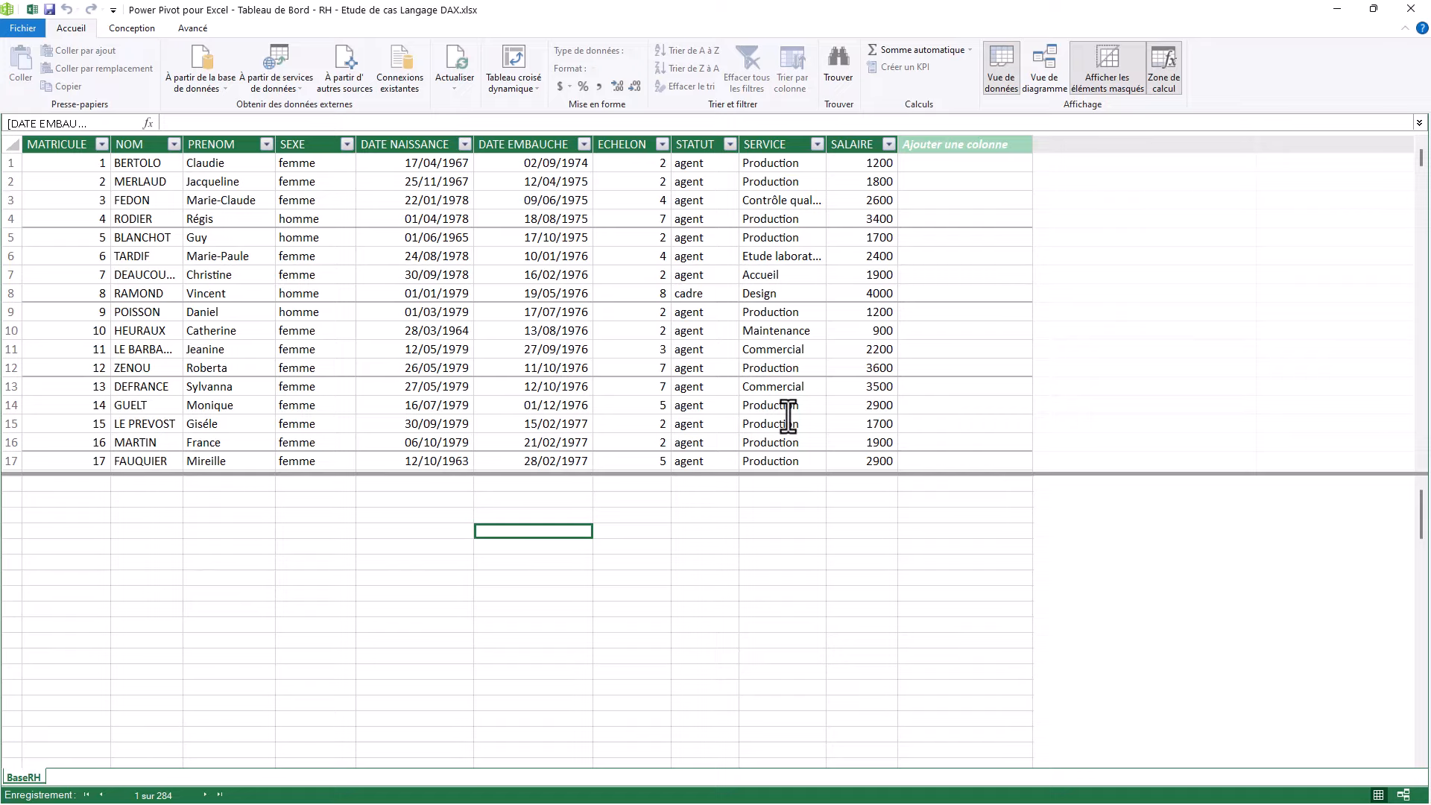
Move the Power Pivot window aside to view the dashboard picture on the Exemple sheet, and maximize the window again.
drag(721, 9, 725, 270)
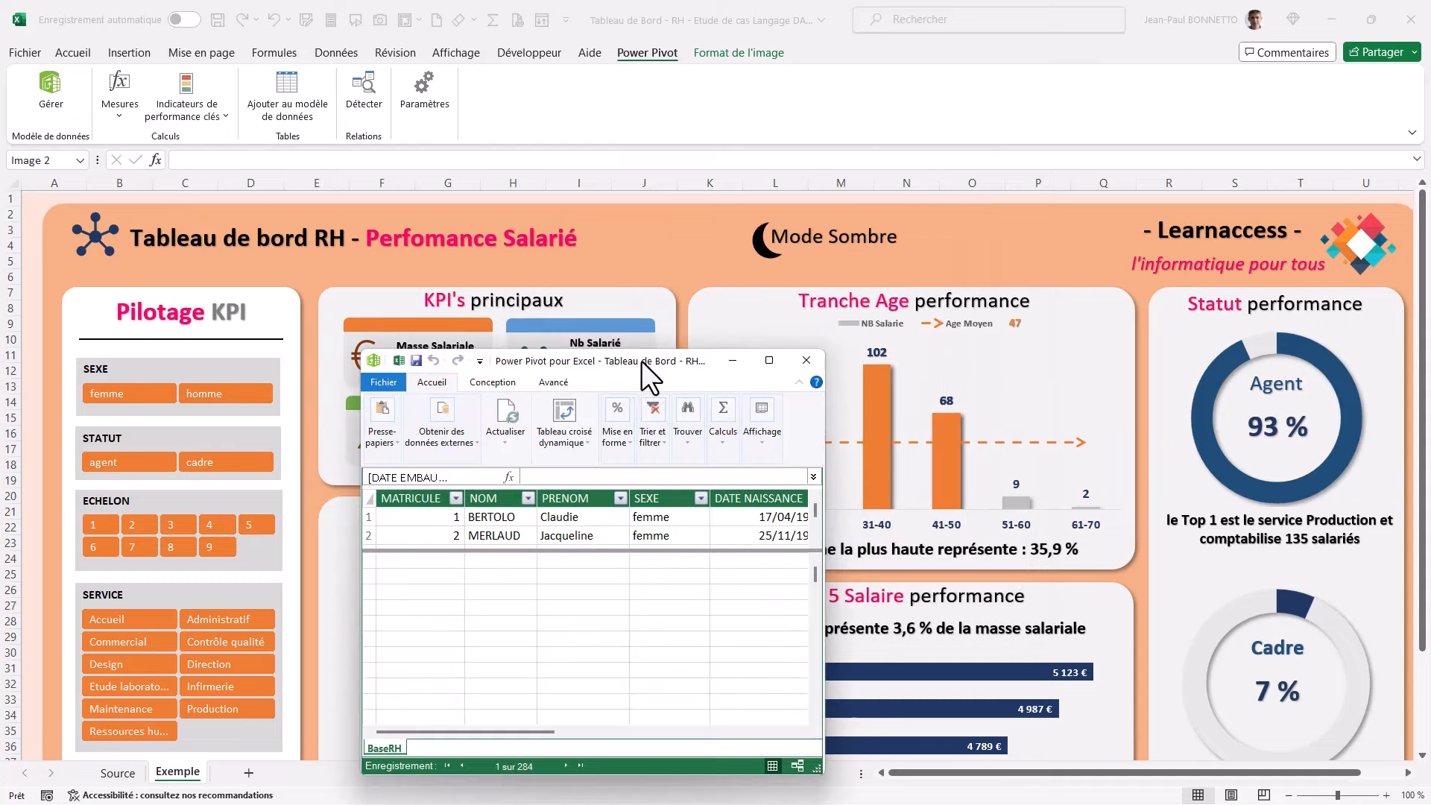
drag(642, 363, 616, 264)
click(747, 261)
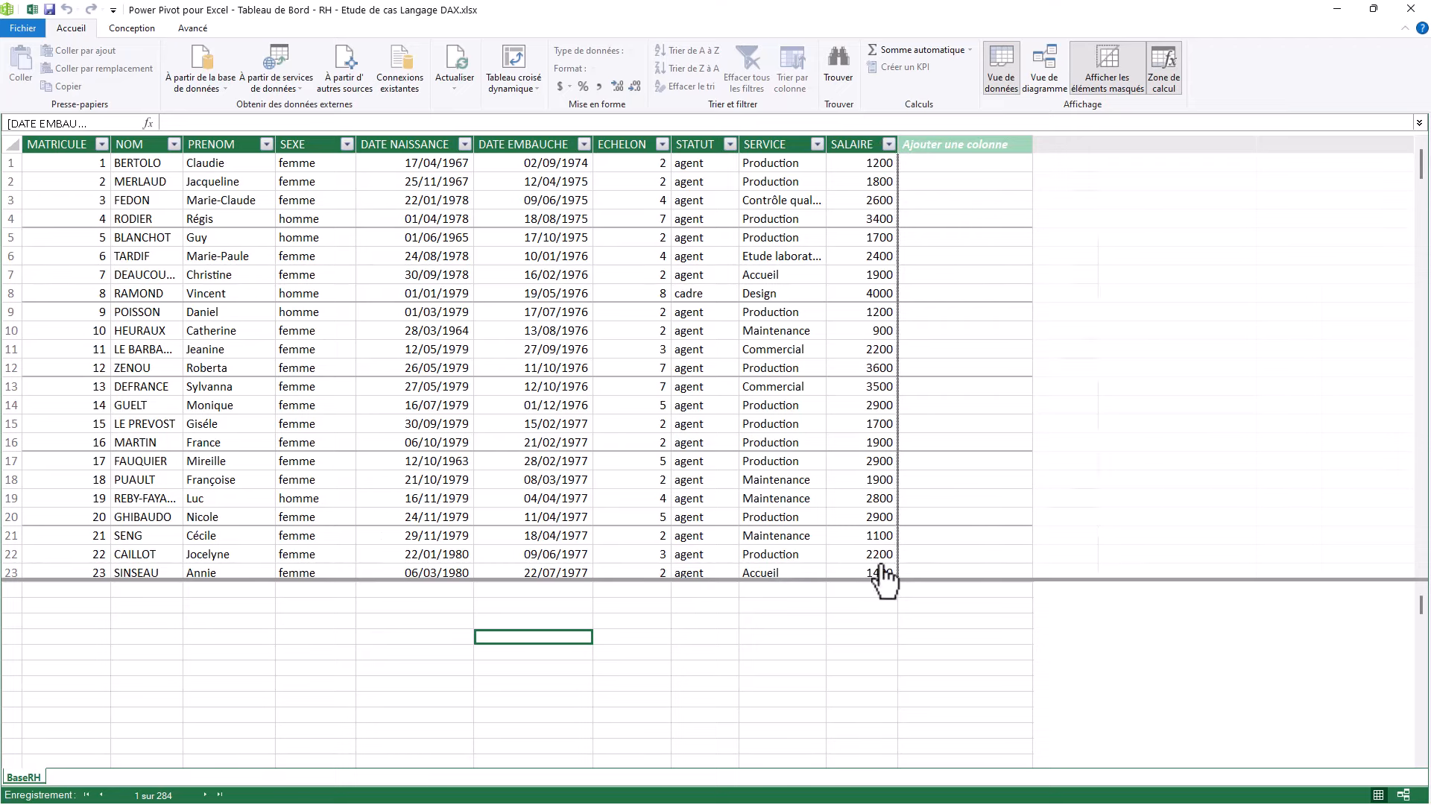
Enlarge the calculation area and expand the formula bar, with an empty calculation cell selected under the widened SALAIRE column.
click(883, 637)
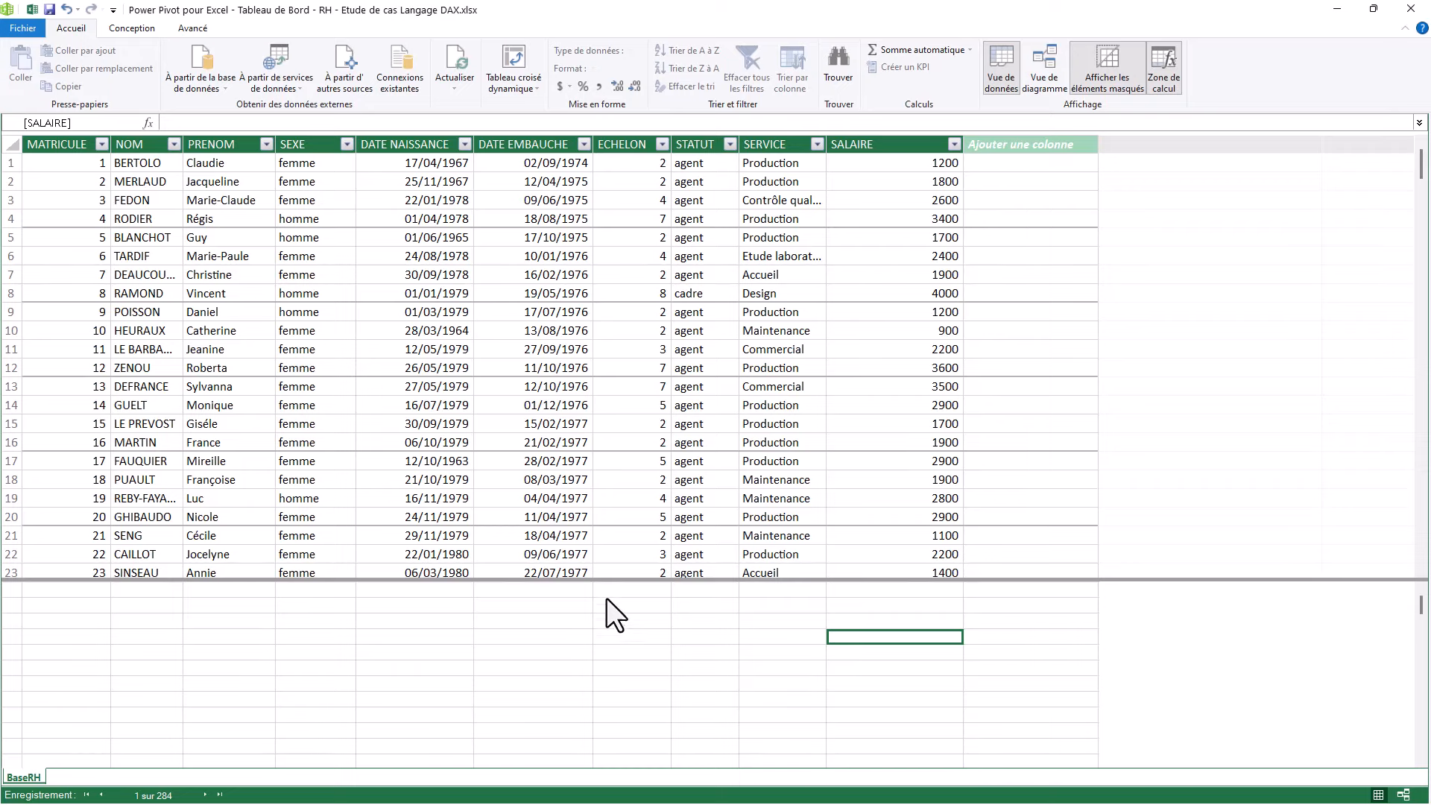
drag(655, 579, 659, 445)
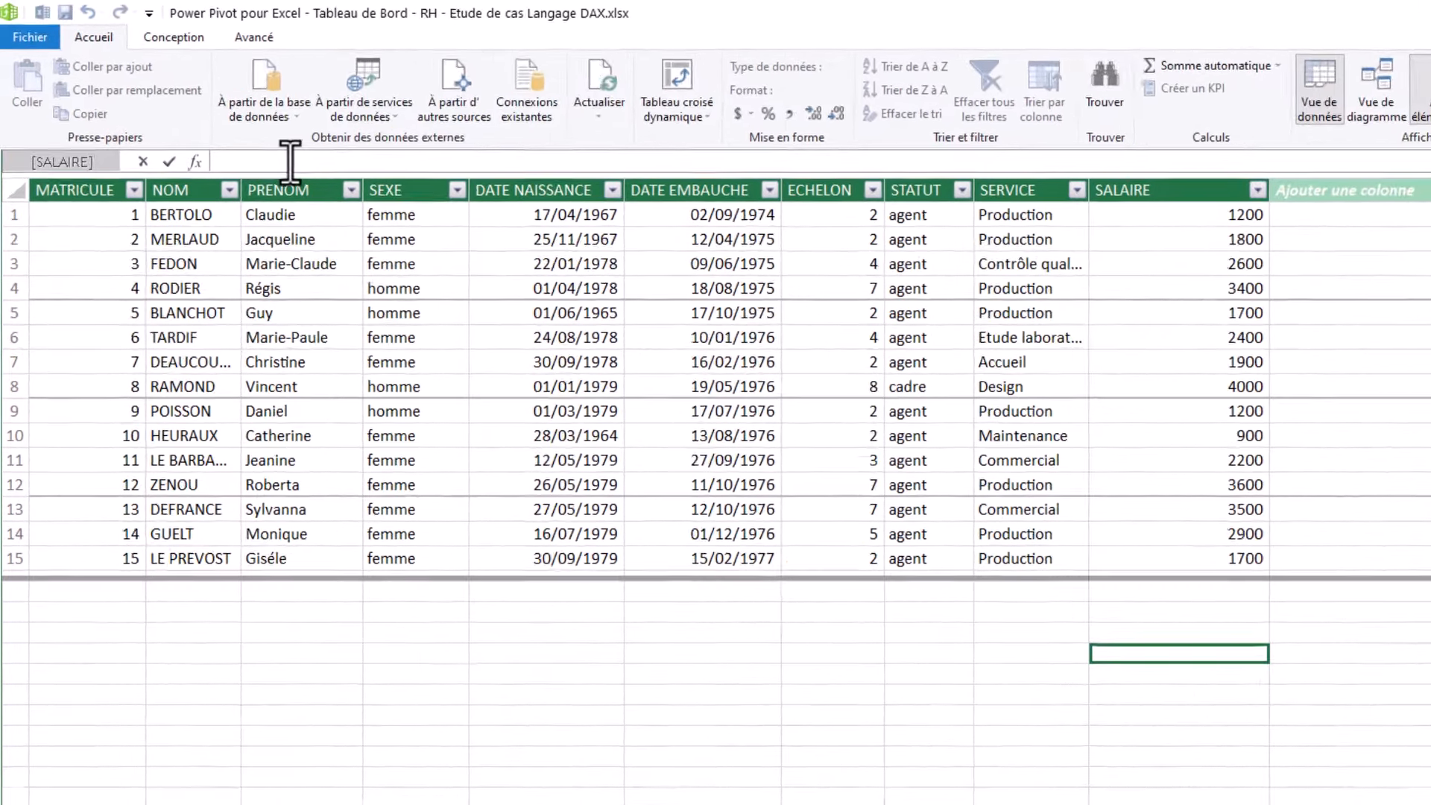
click(220, 124)
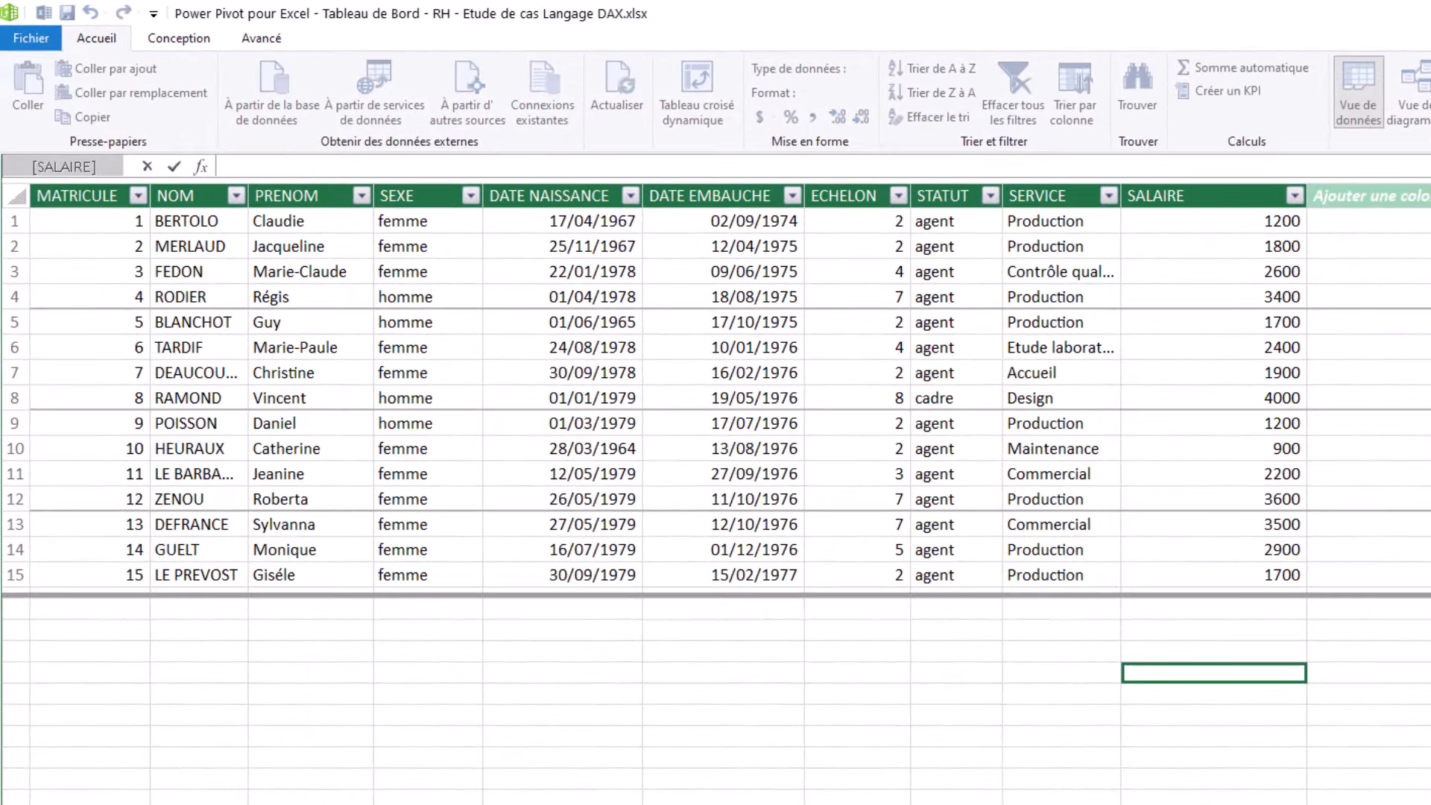
click(1427, 166)
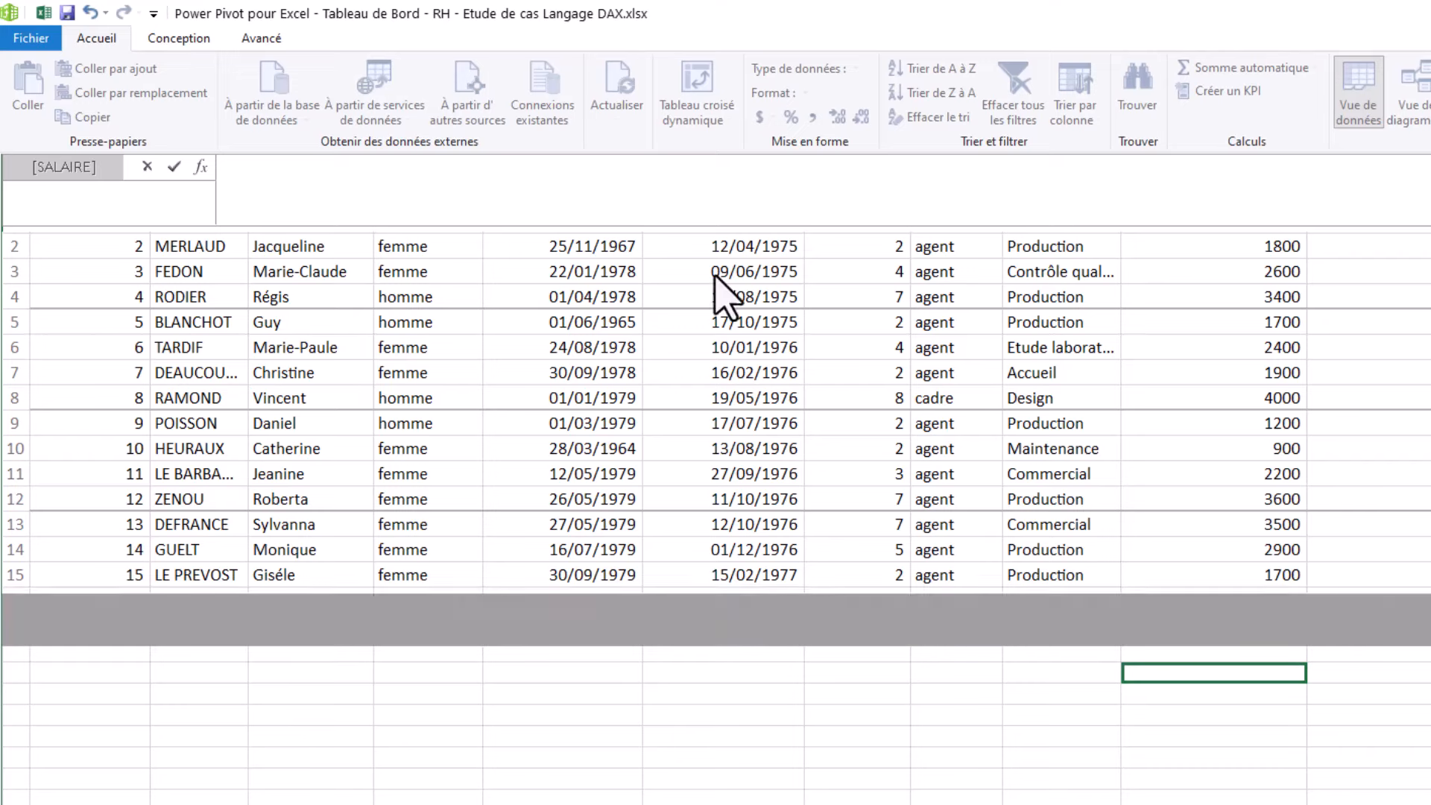
Start a measure named Masse Salariale with the := assignment in the selected calculation cell under SALAIRE.
click(293, 175)
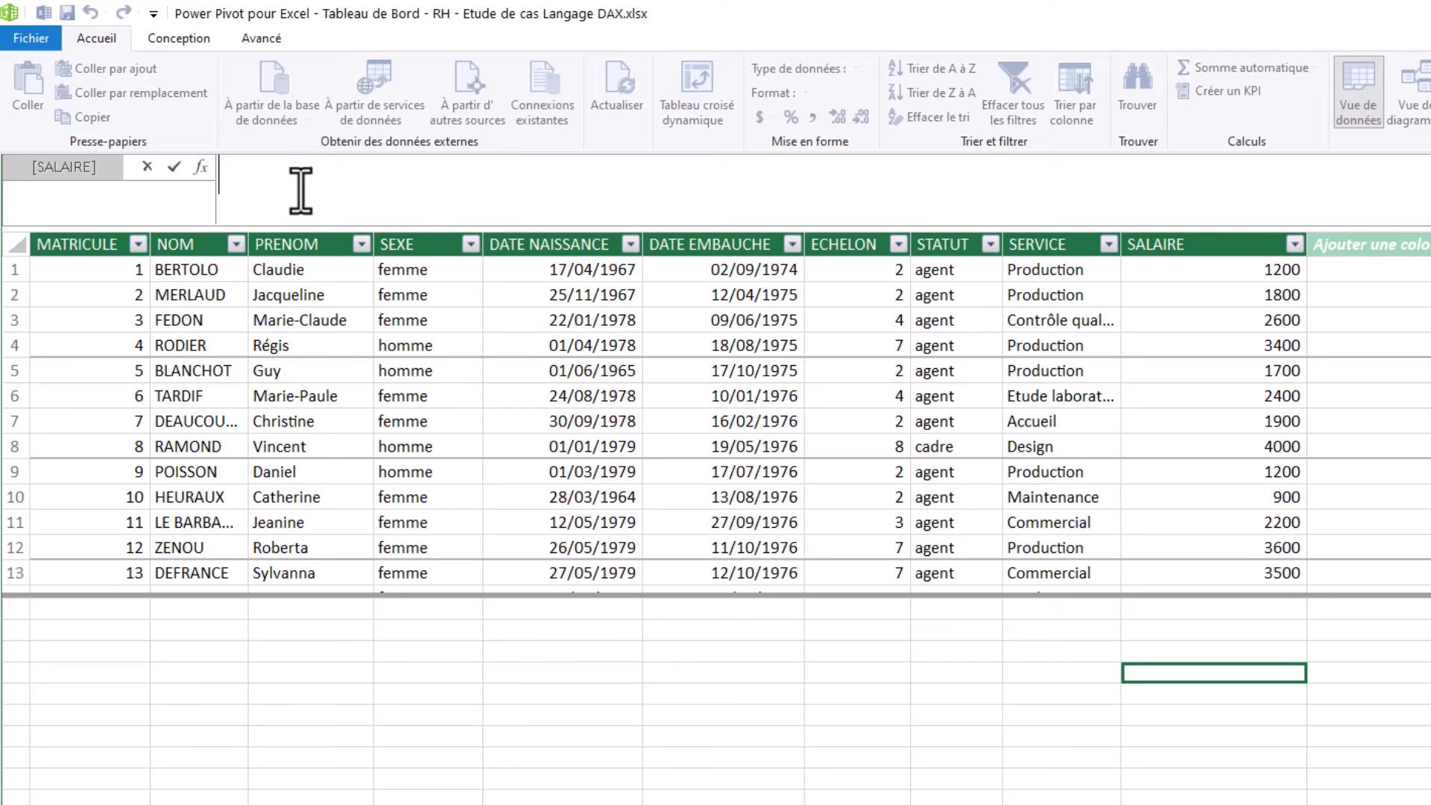
text(f)
key(BackSpace)
text(Masse)
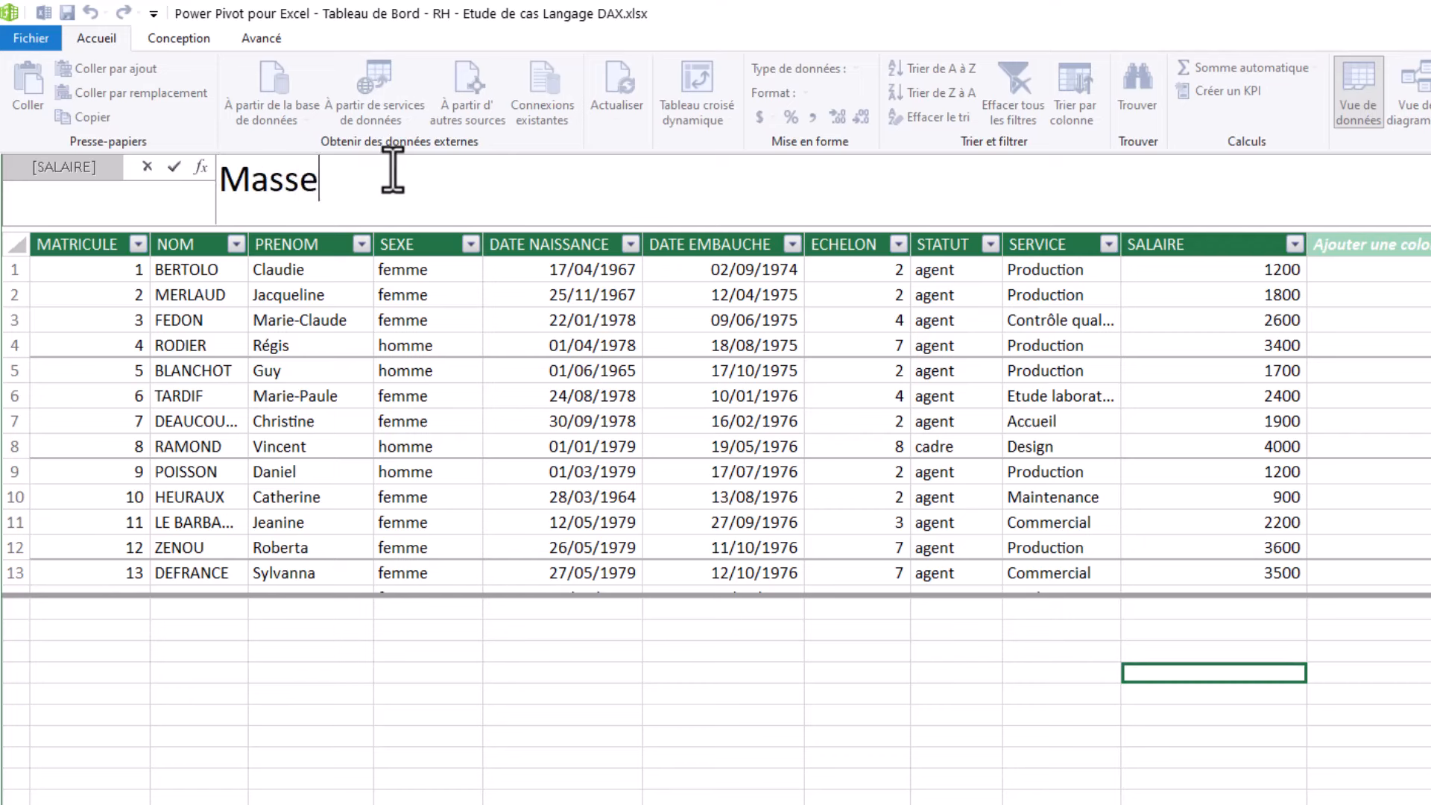
text( Salarial)
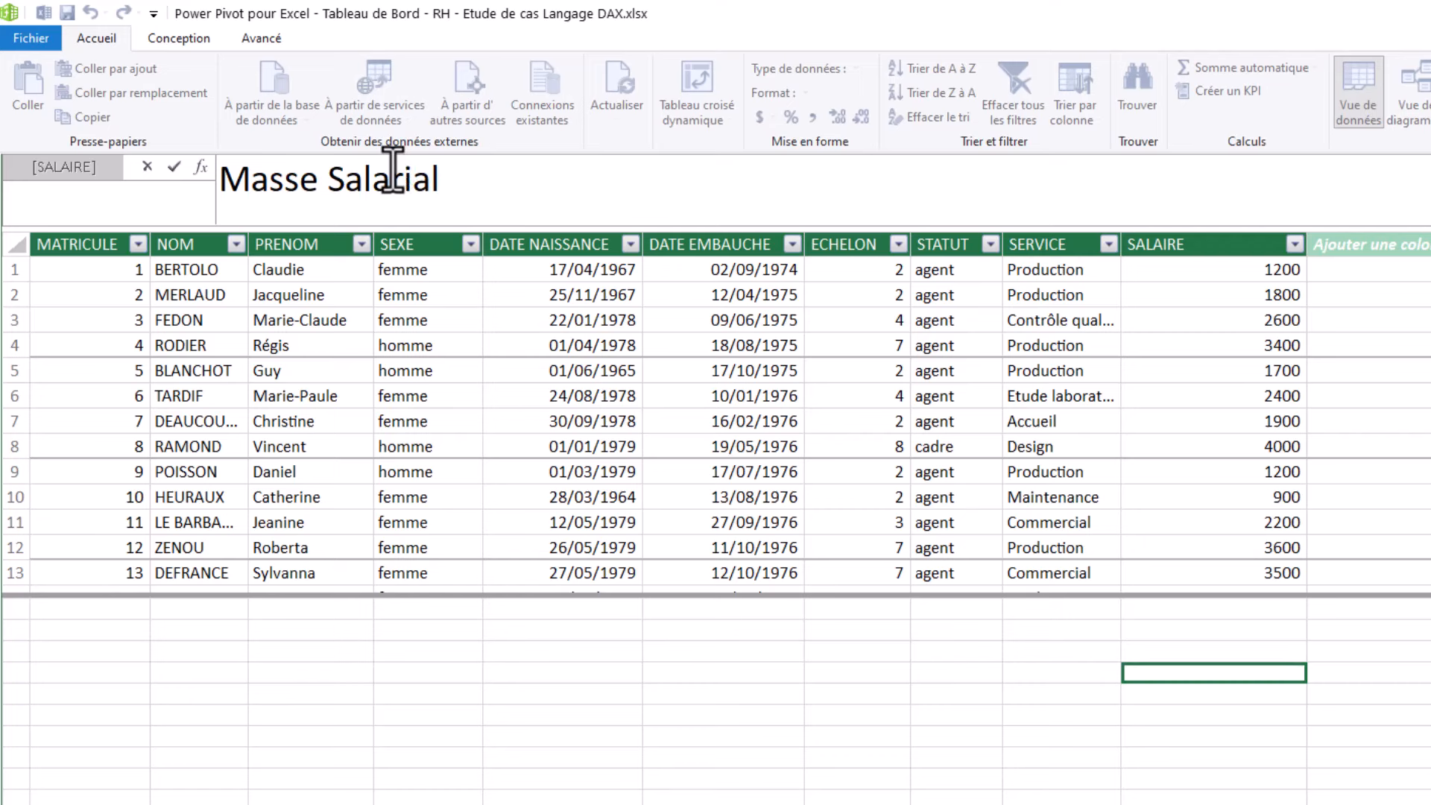
text(e :=)
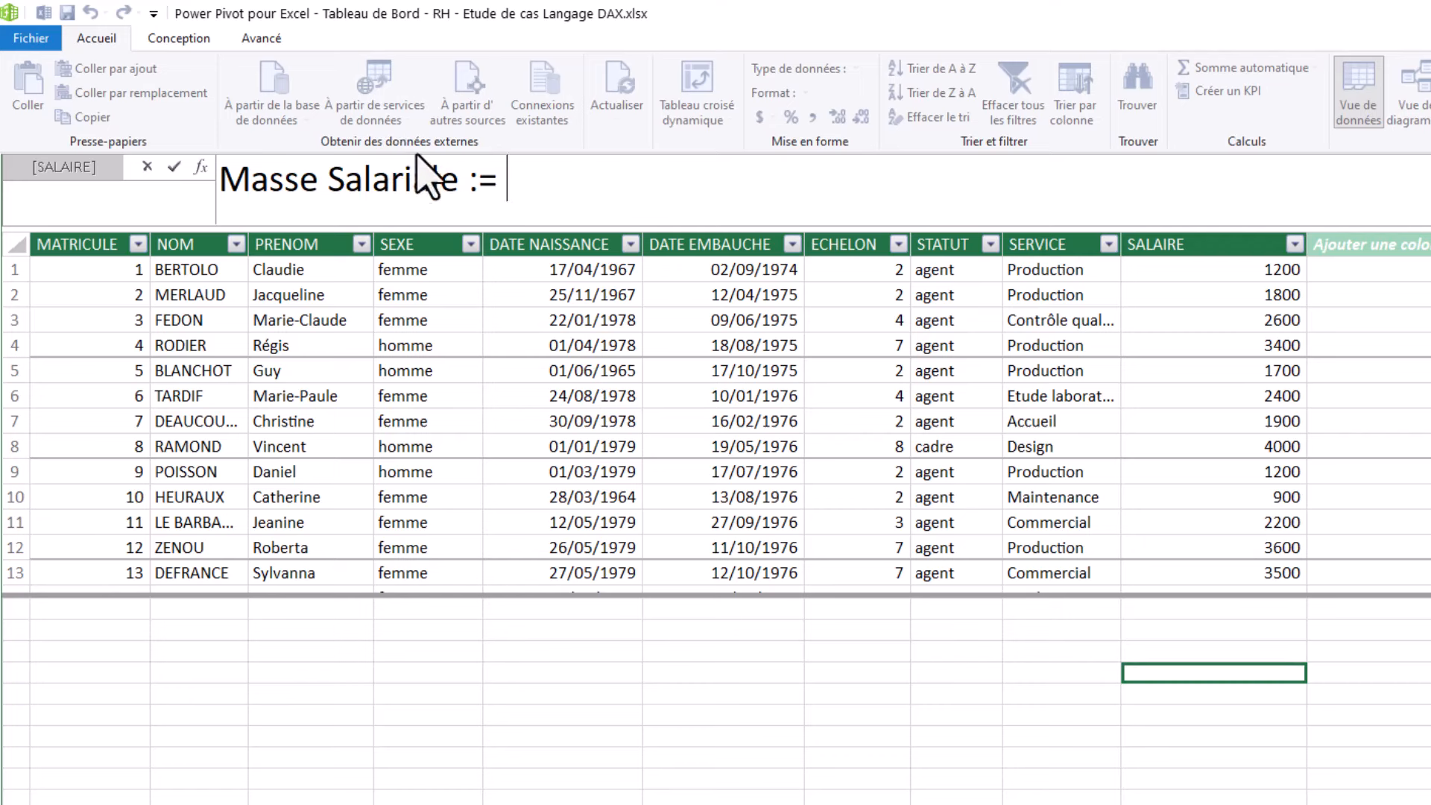
drag(468, 182, 224, 197)
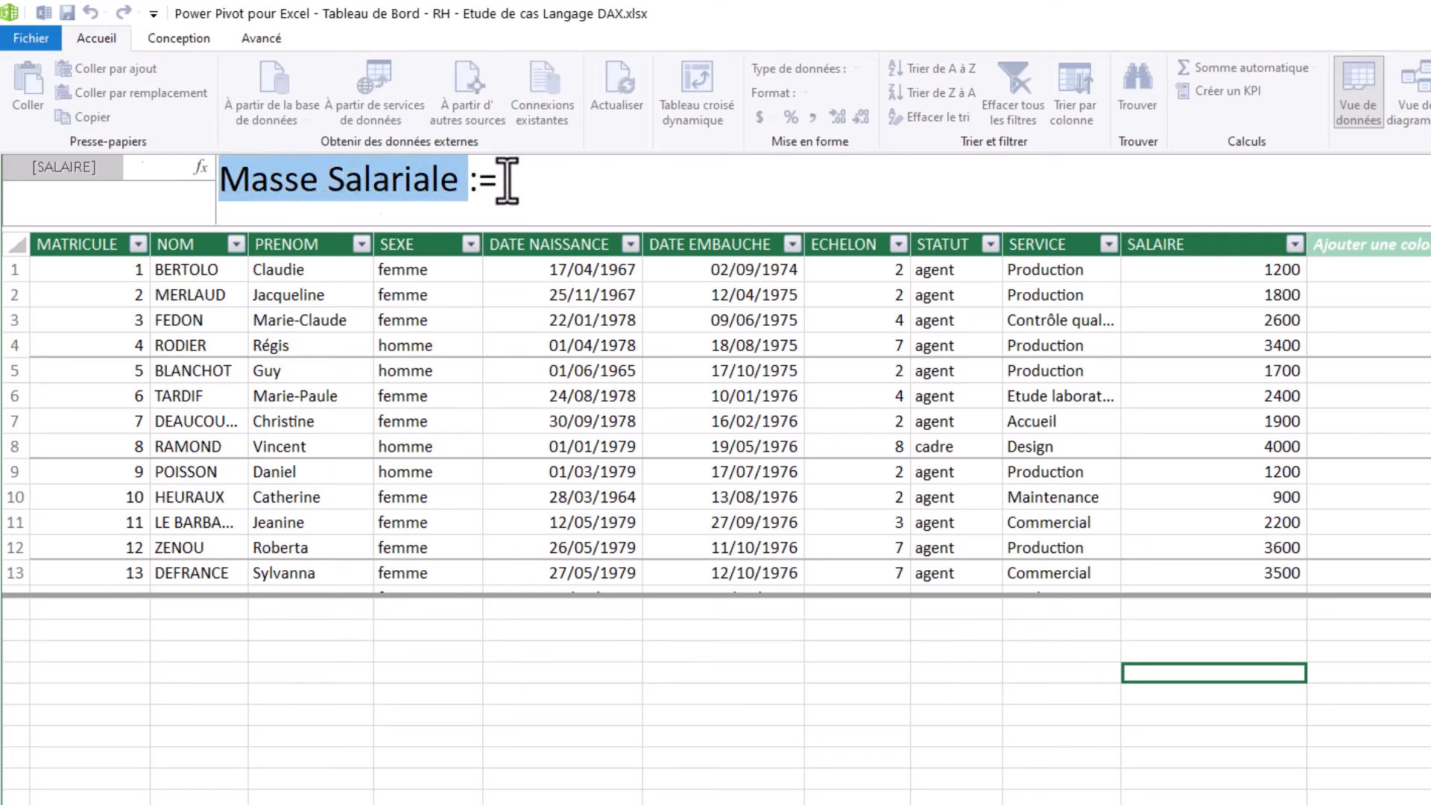
click(544, 183)
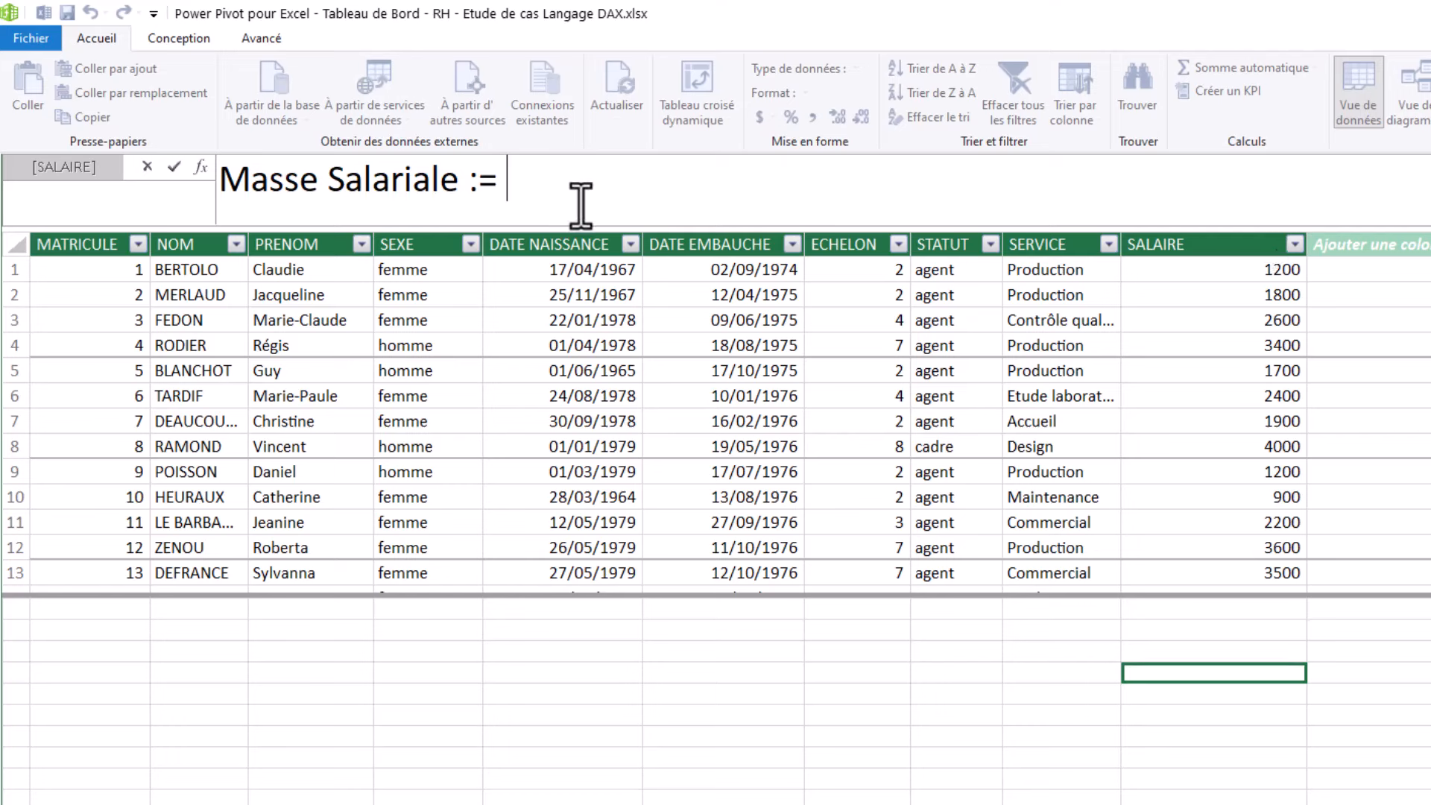
Complete the Masse Salariale measure with the formula SUM(BaseRH[SALAIRE]) and validate it.
text(SUM)
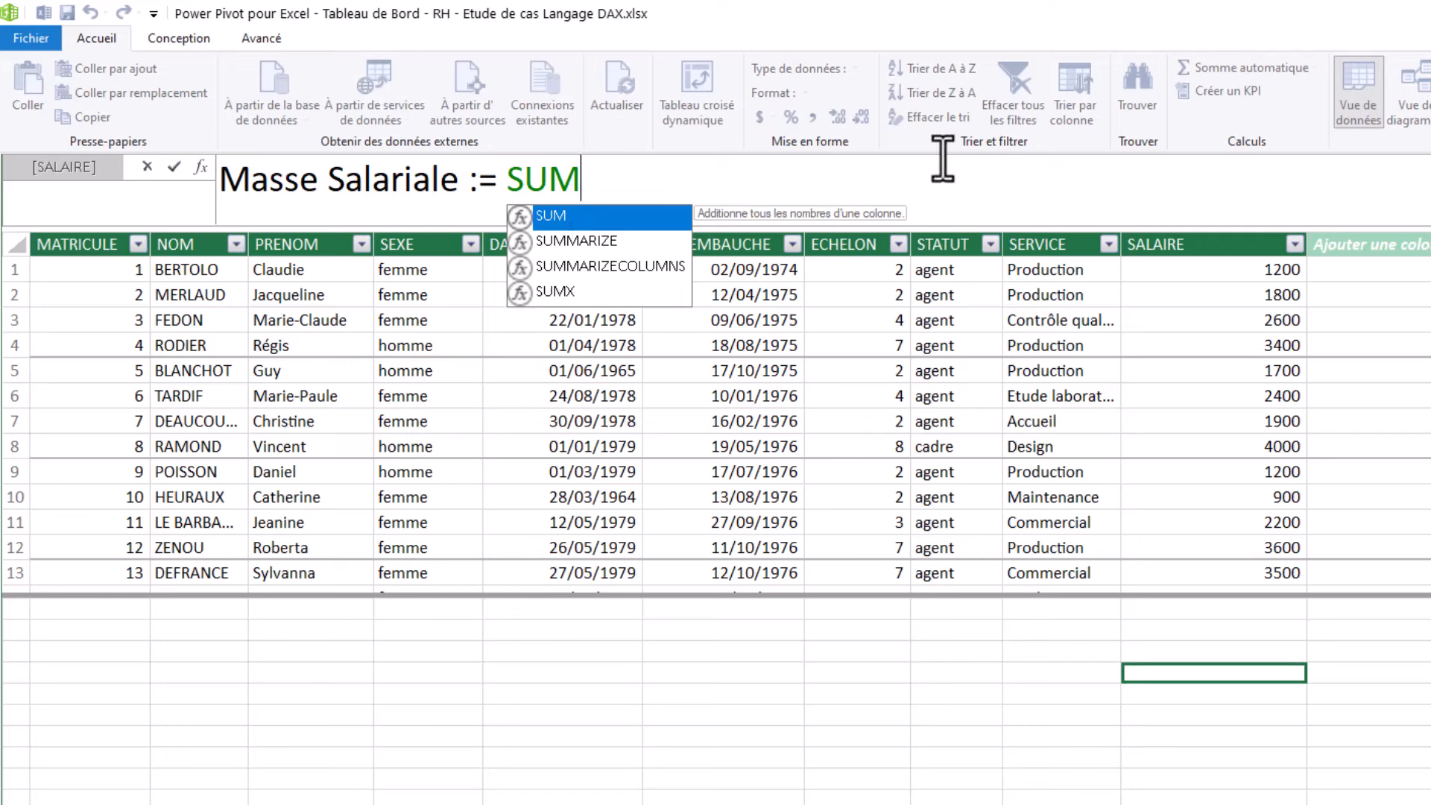
text(()
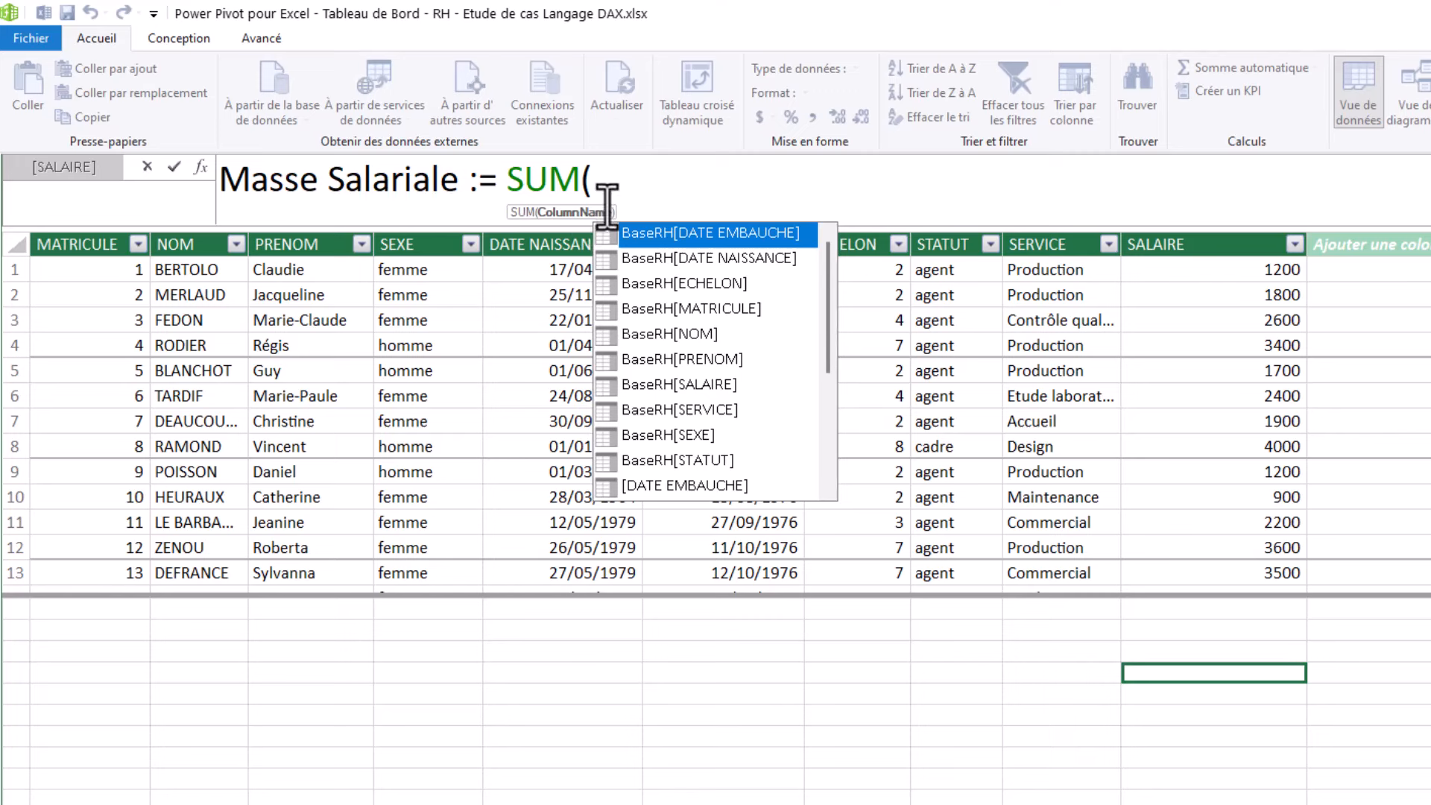
mouse_move(830, 293)
mouse_down()
mouse_move(836, 388)
mouse_move(835, 319)
mouse_up()
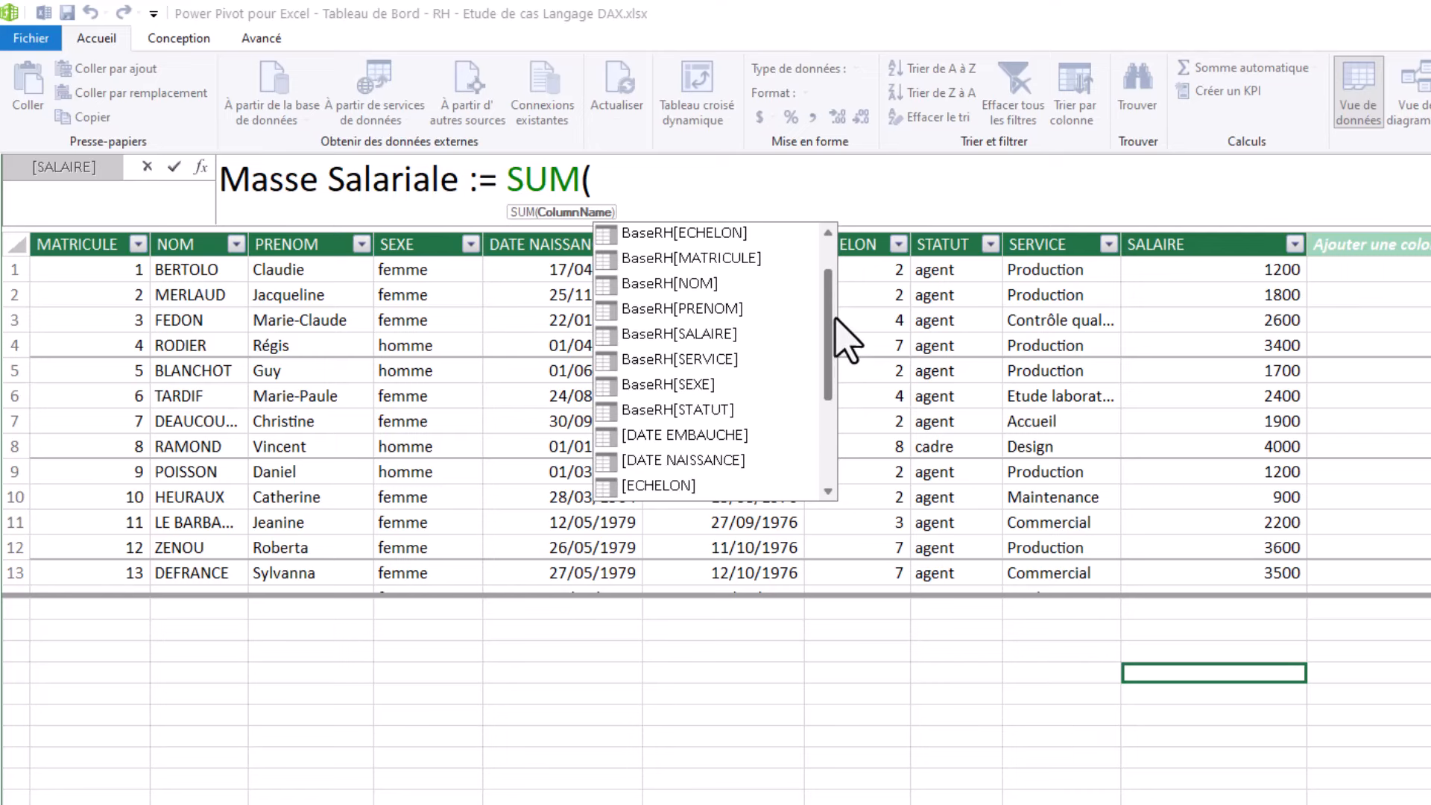
double_click(704, 335)
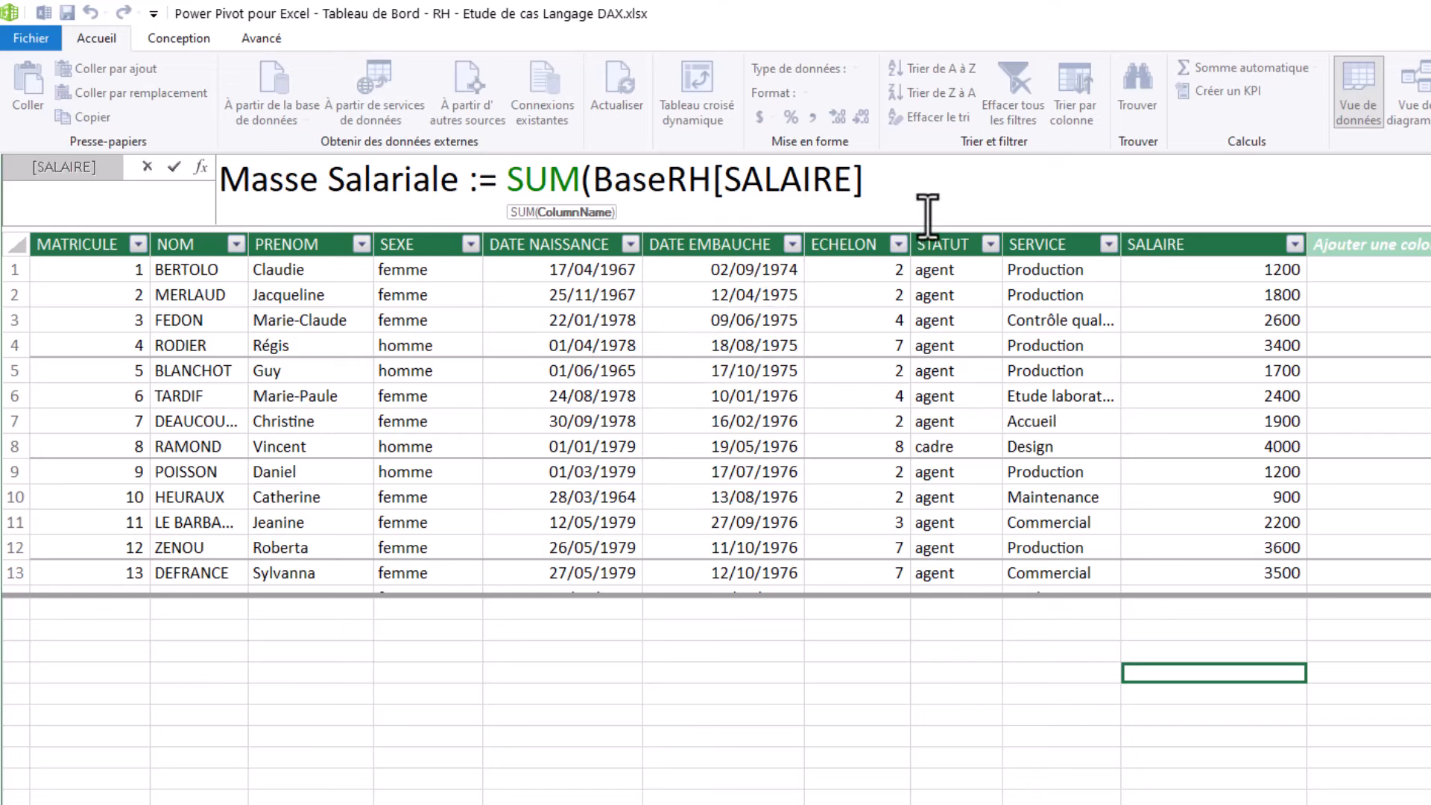
text())
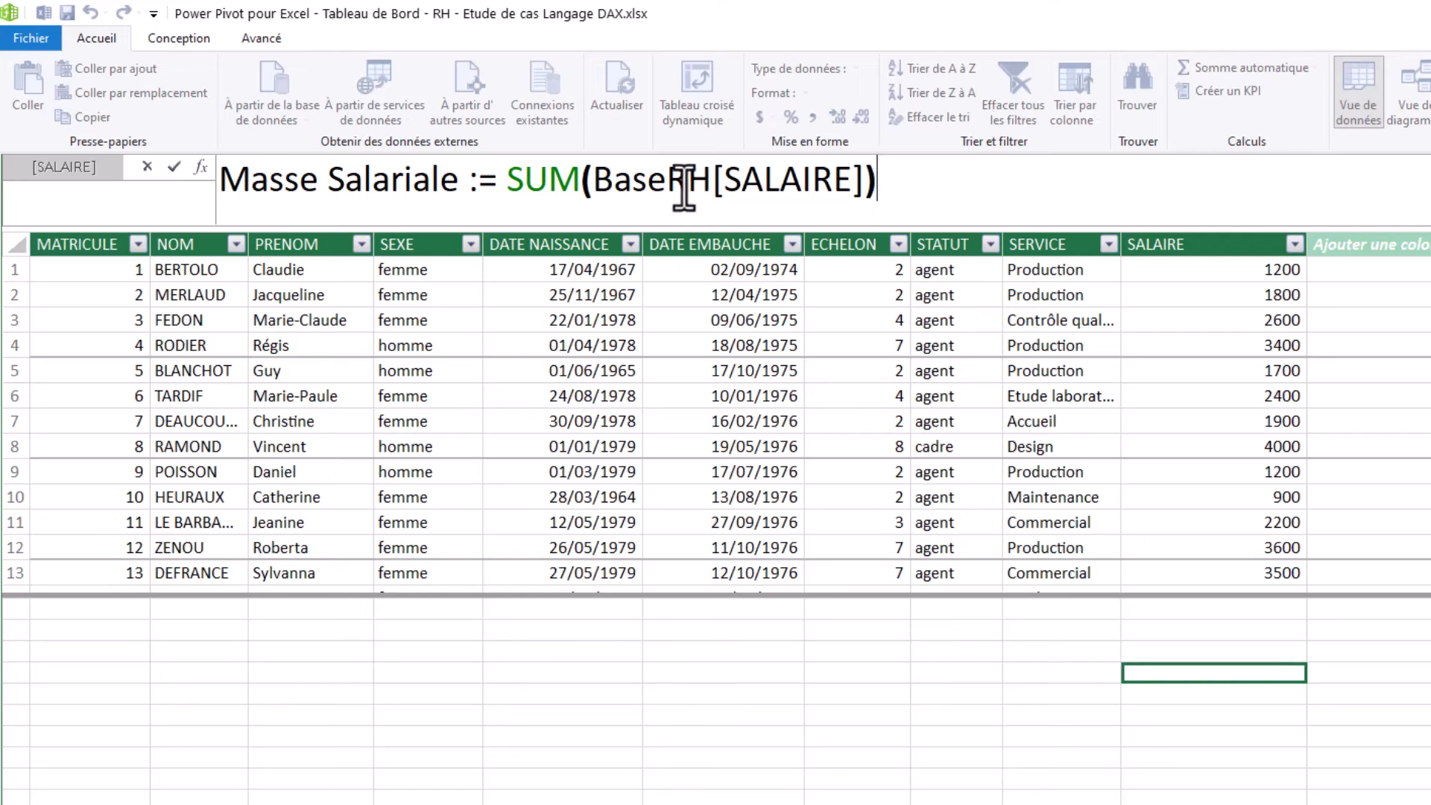
drag(713, 180, 593, 178)
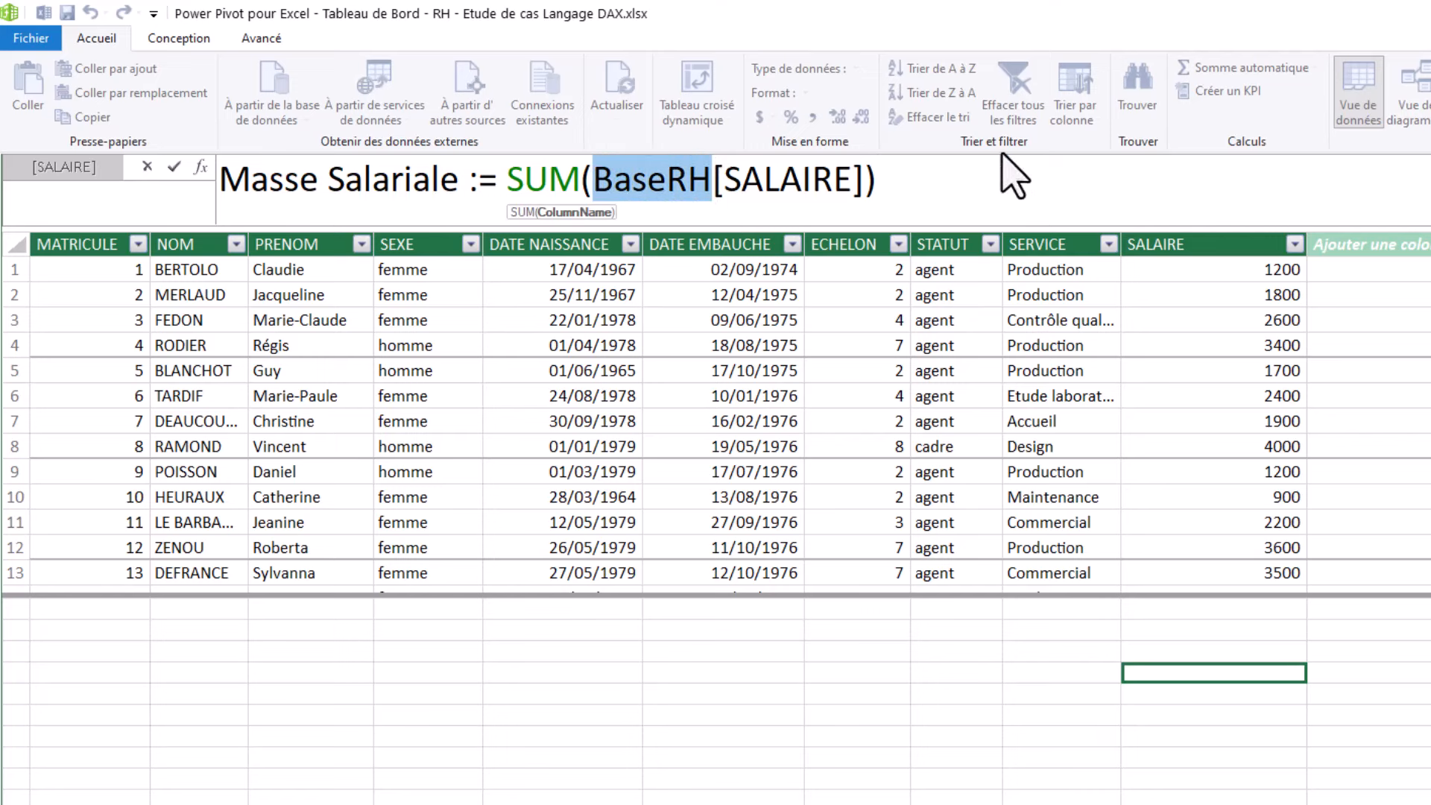
click(961, 179)
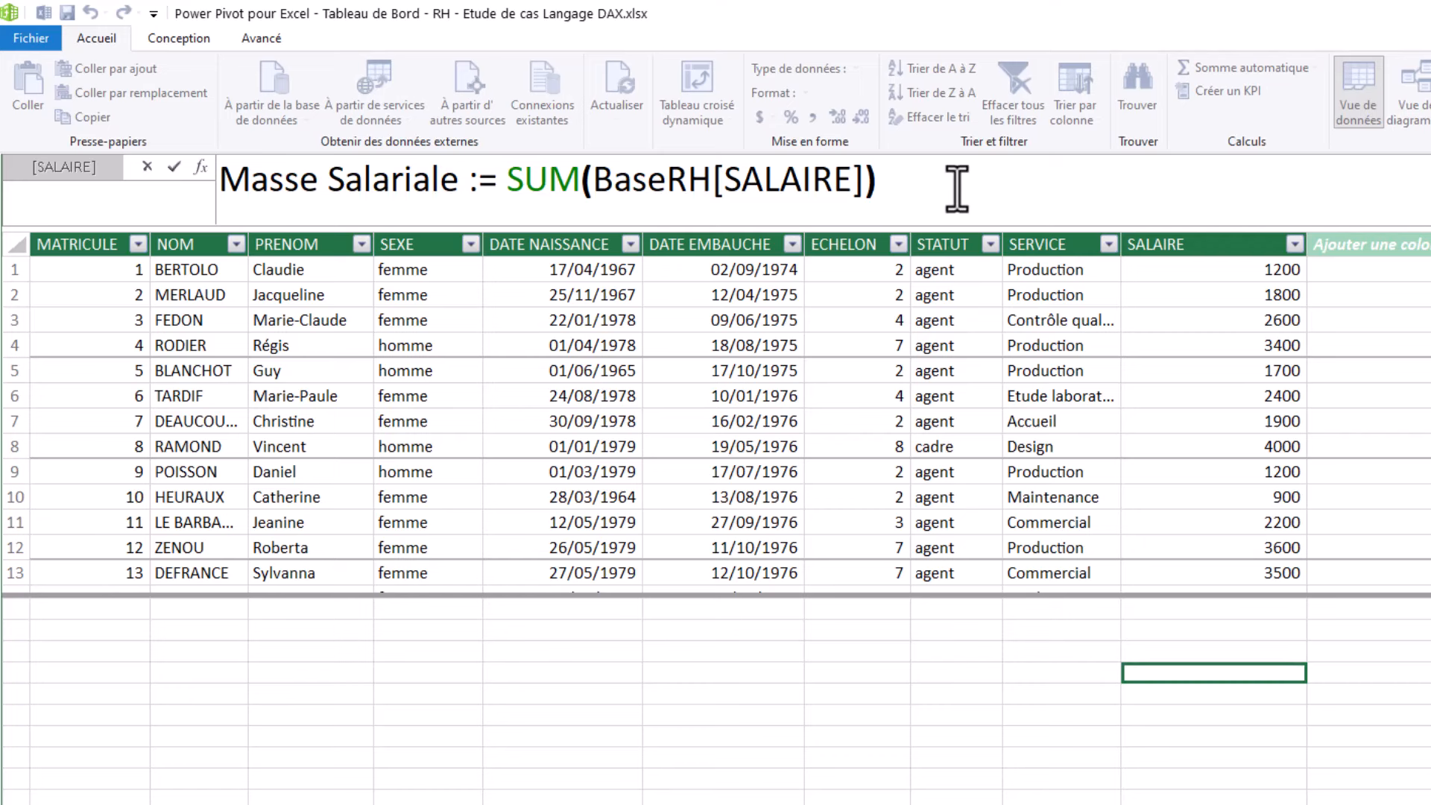
key(Return)
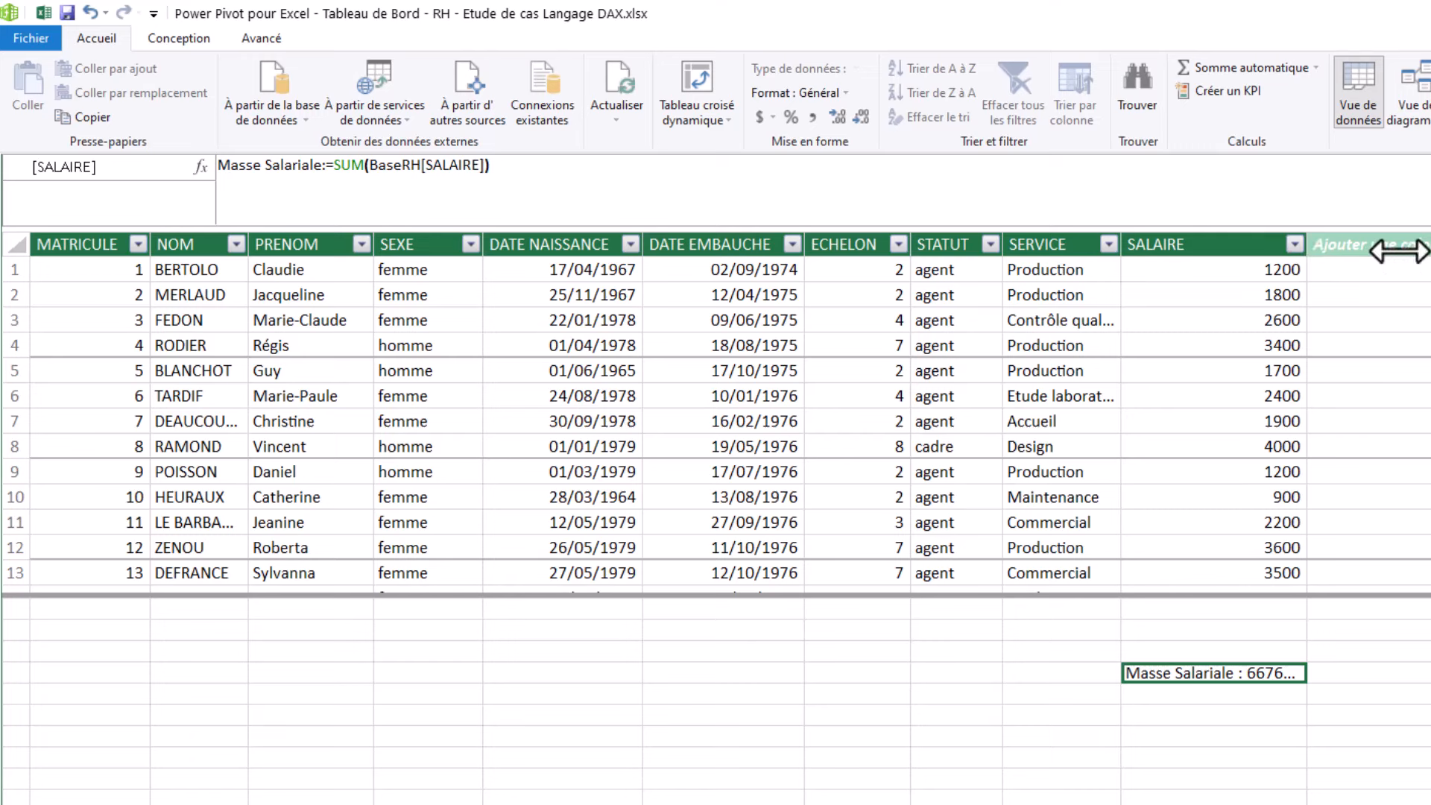
Widen the SALAIRE column and format the Masse Salariale measure as French (France) euro currency without decimals.
drag(1382, 596, 1412, 596)
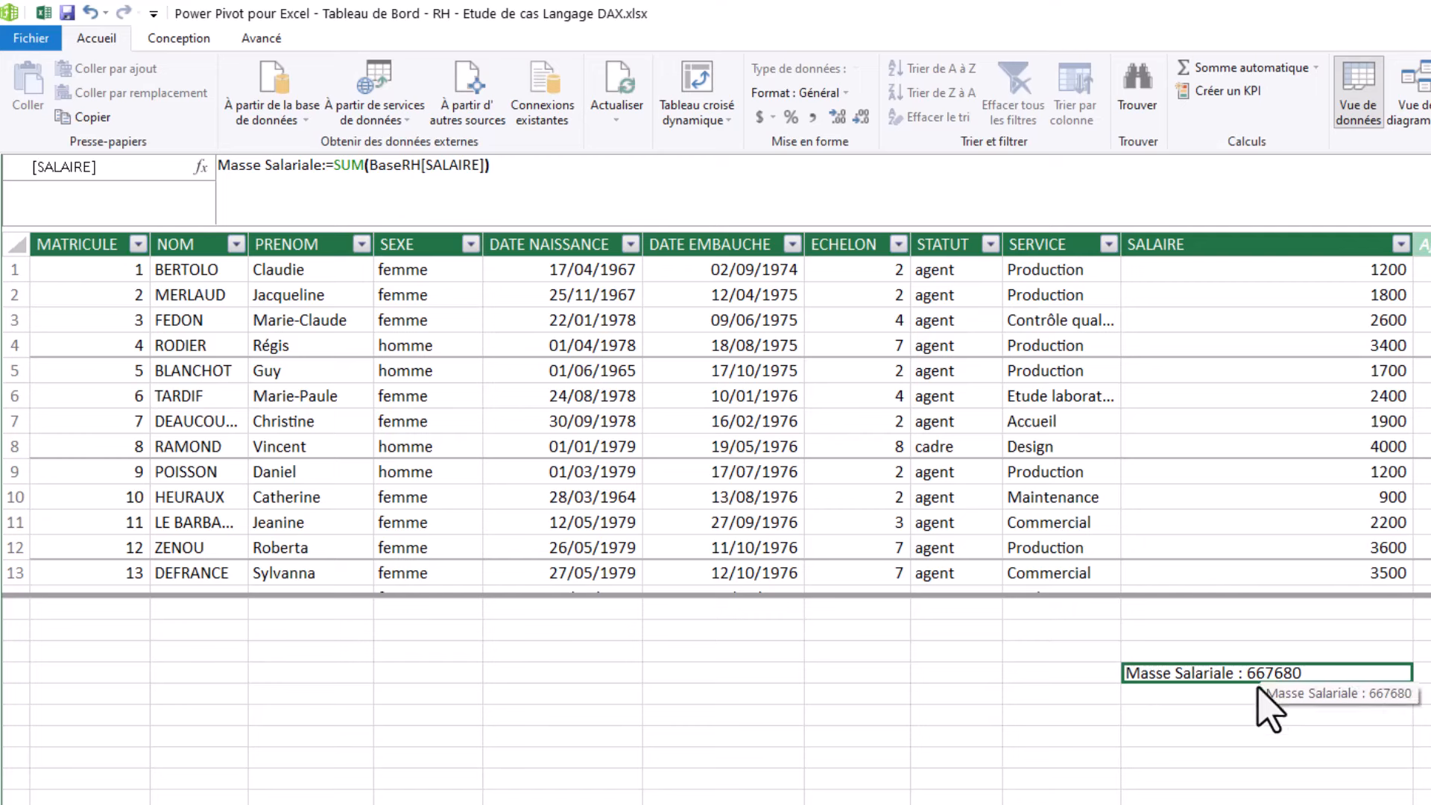
click(769, 116)
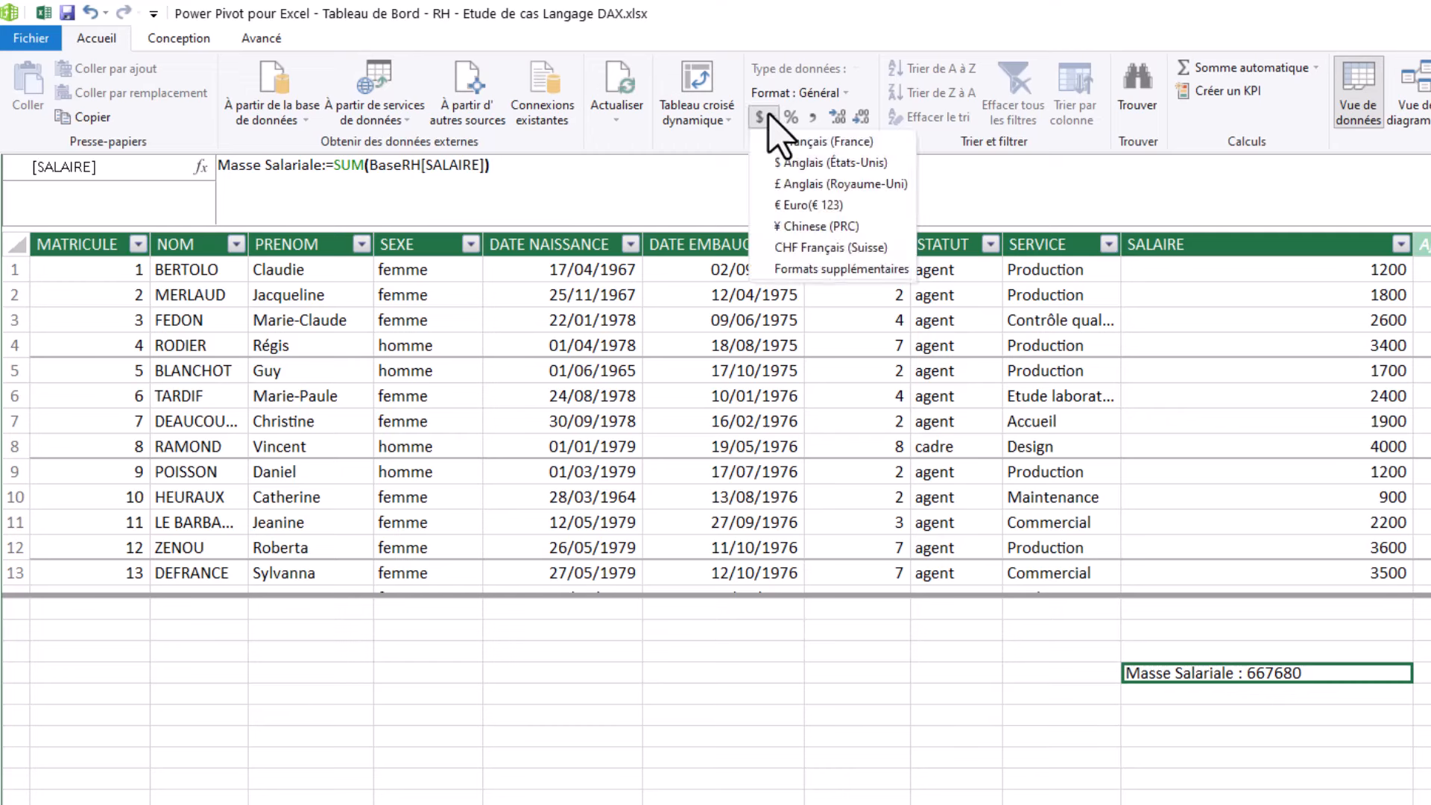
click(824, 142)
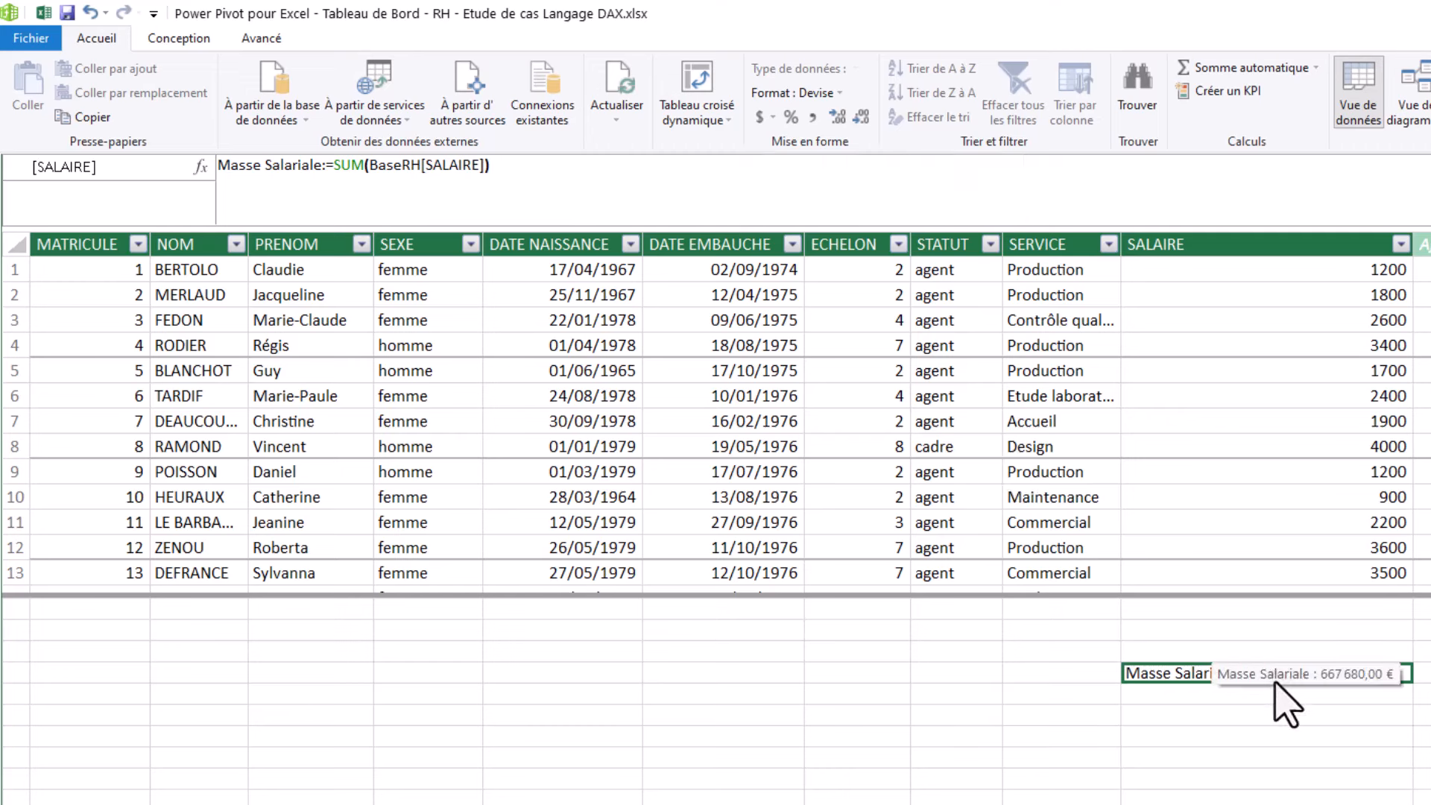
click(862, 117)
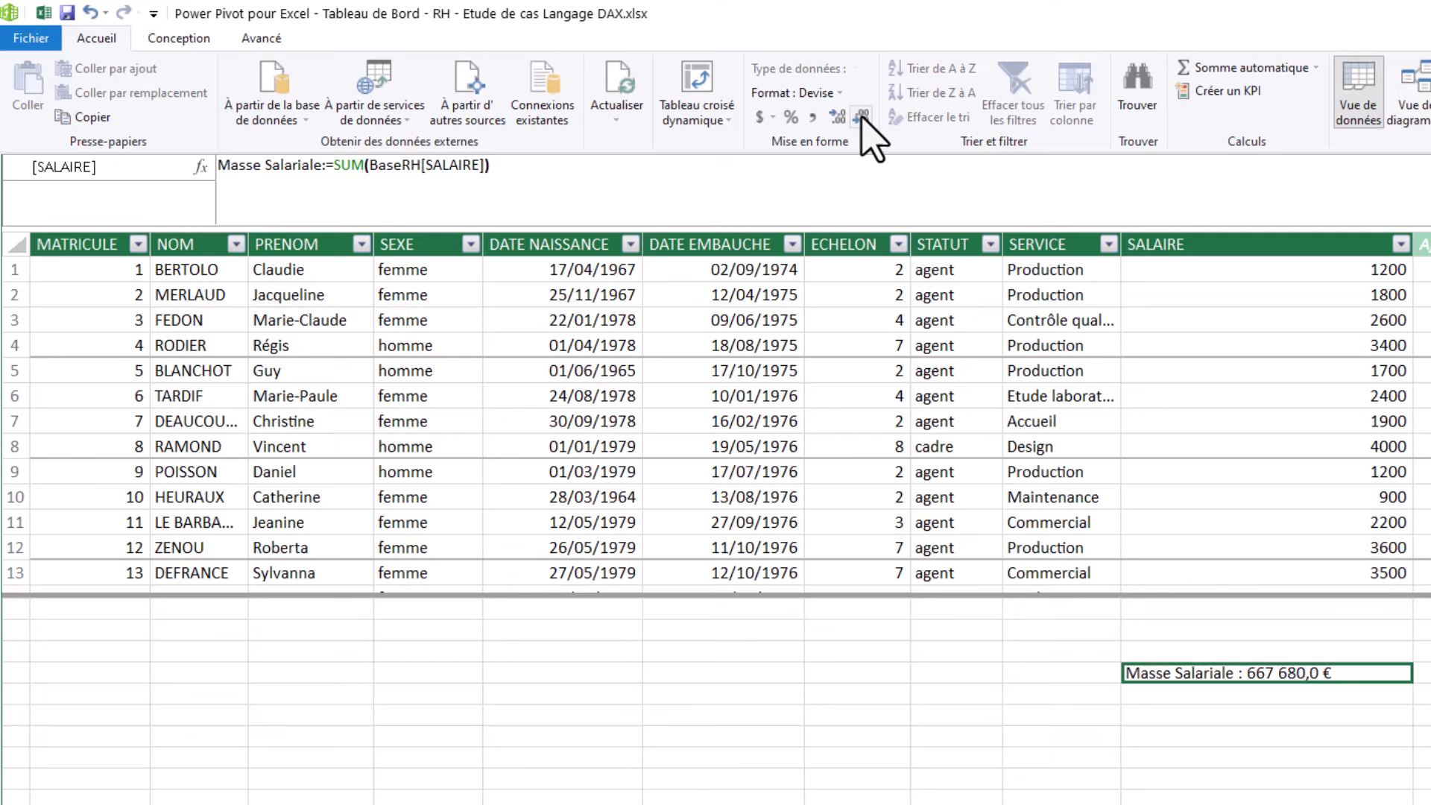
click(863, 117)
Add the measure Nb Salarie := COUNTROWS(BaseRH) directly below Masse Salariale, formatted with a thousands separator and no decimals.
click(1176, 696)
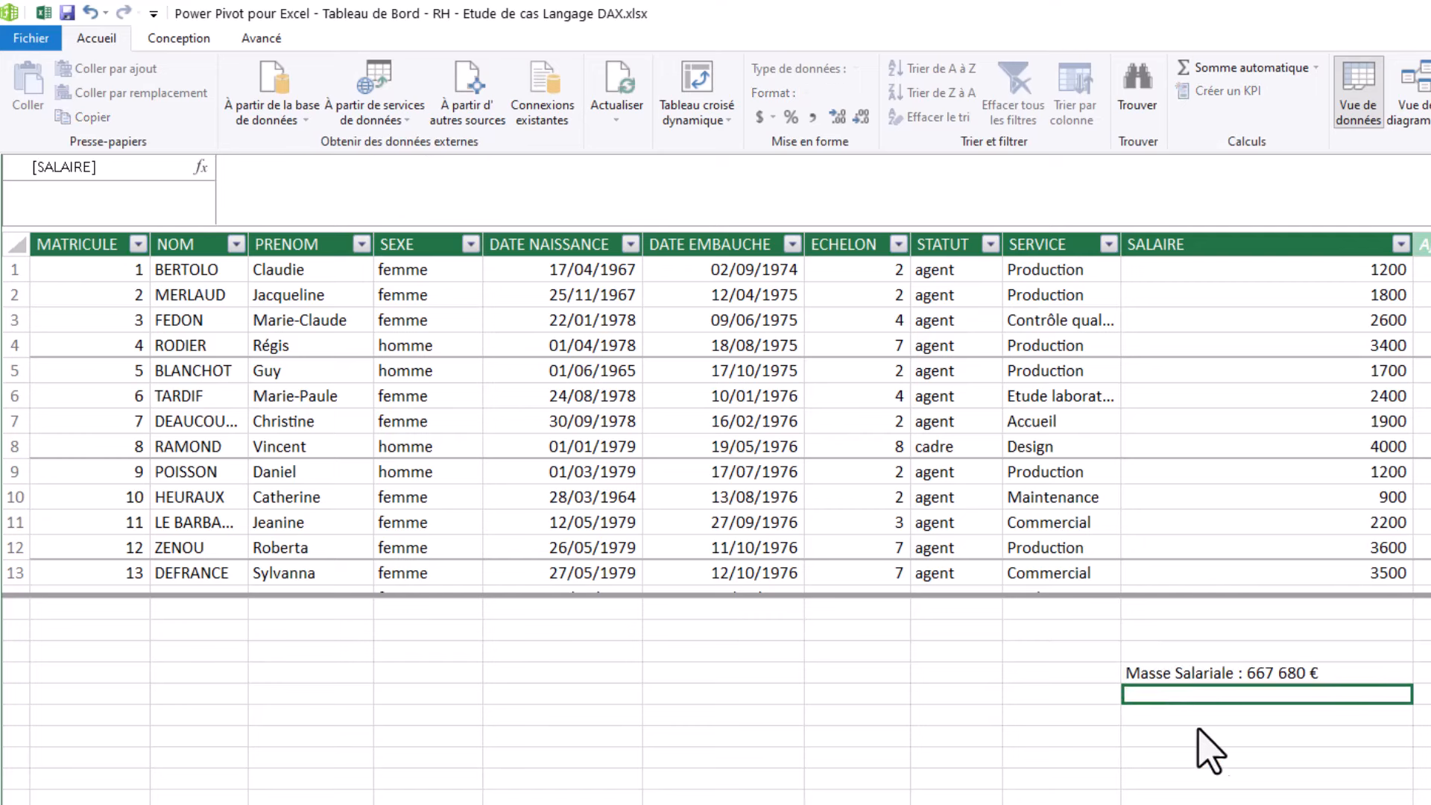
click(265, 176)
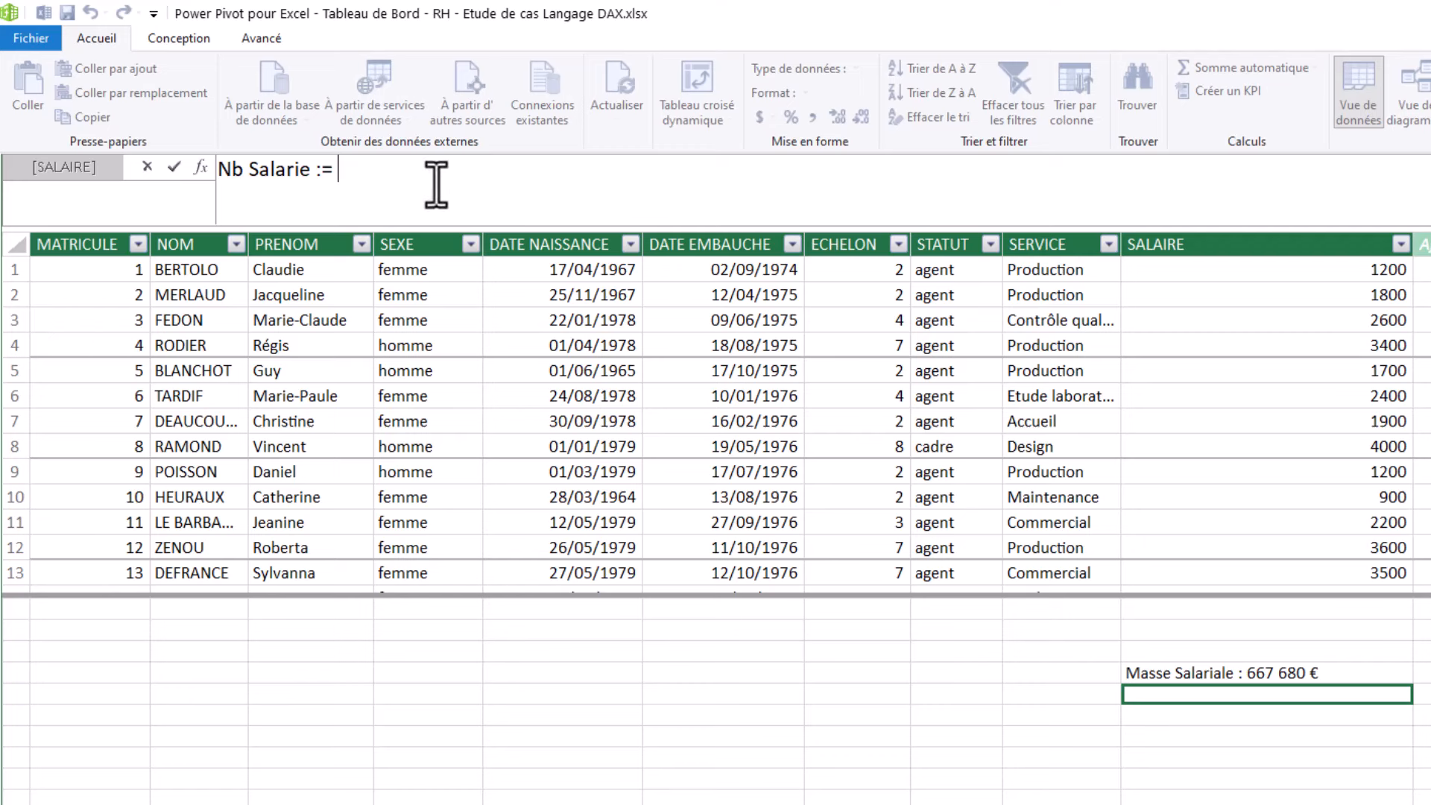
text(COU)
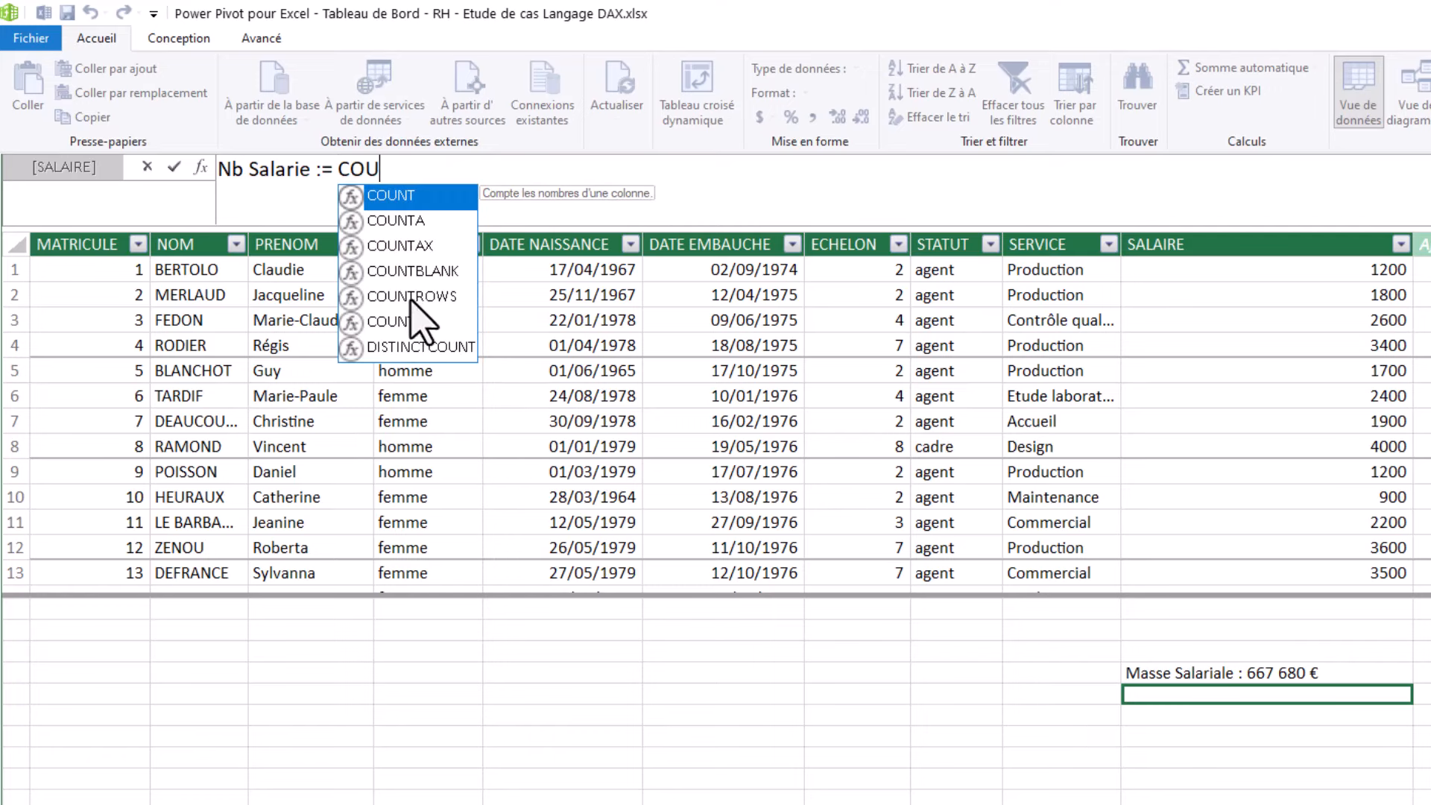
click(410, 297)
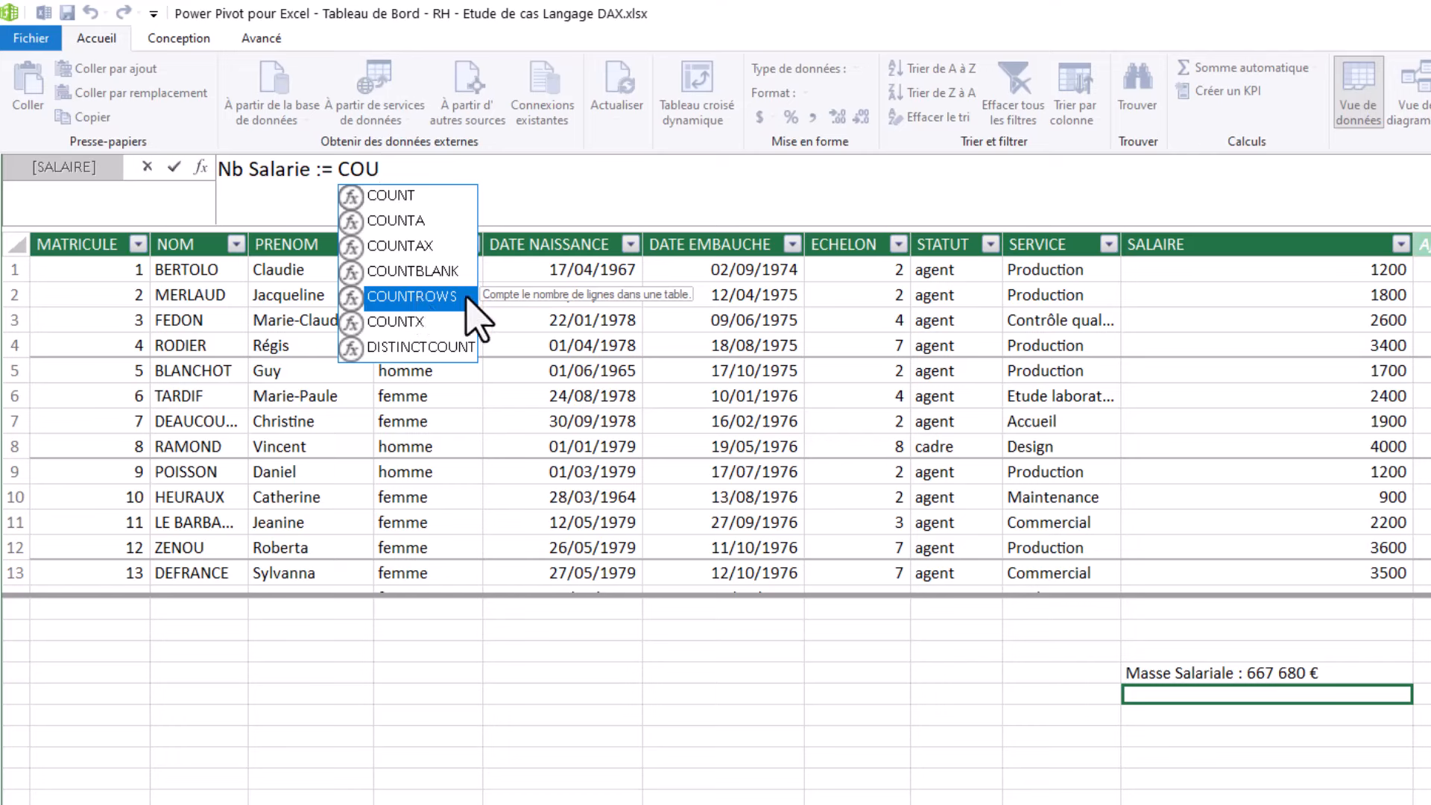
double_click(410, 296)
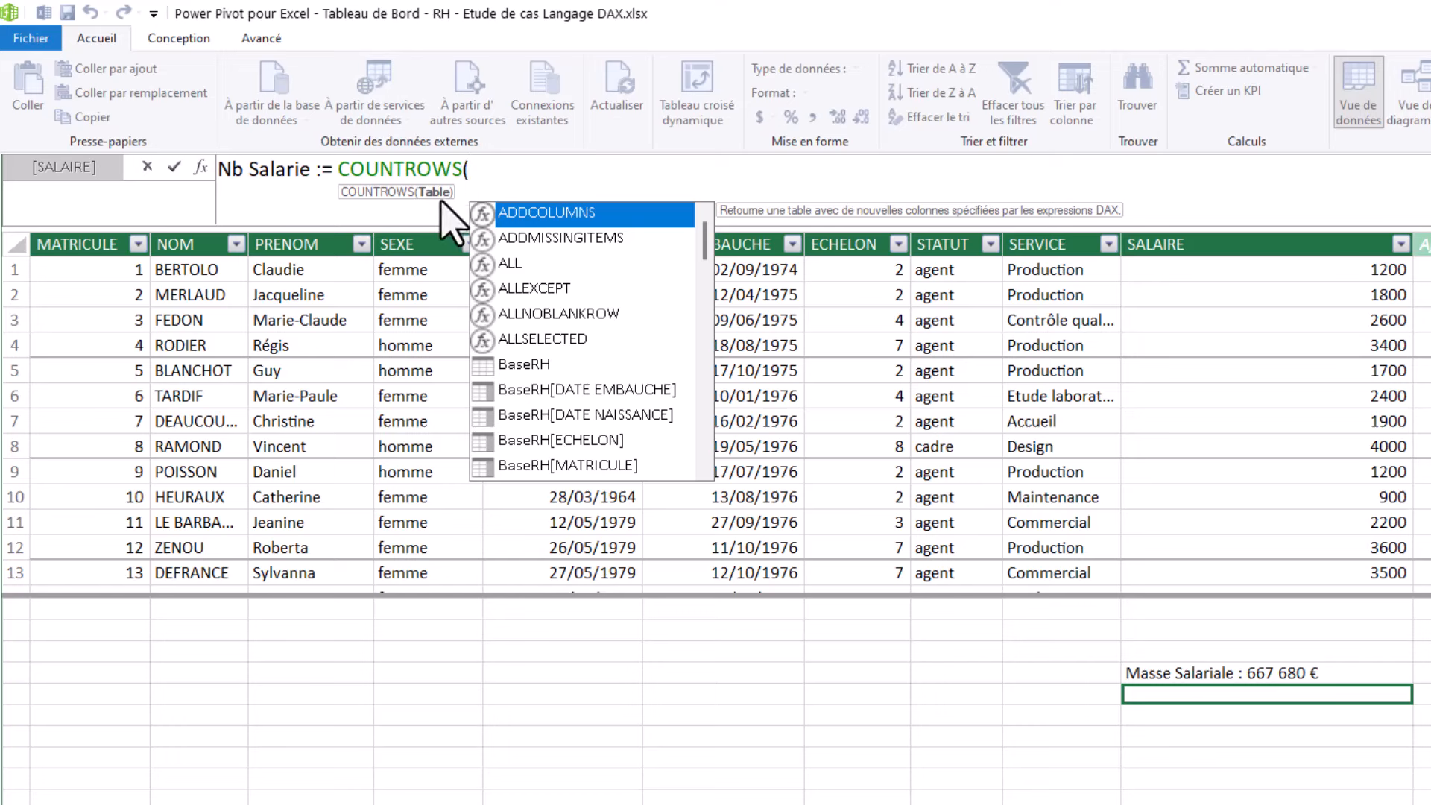
double_click(524, 365)
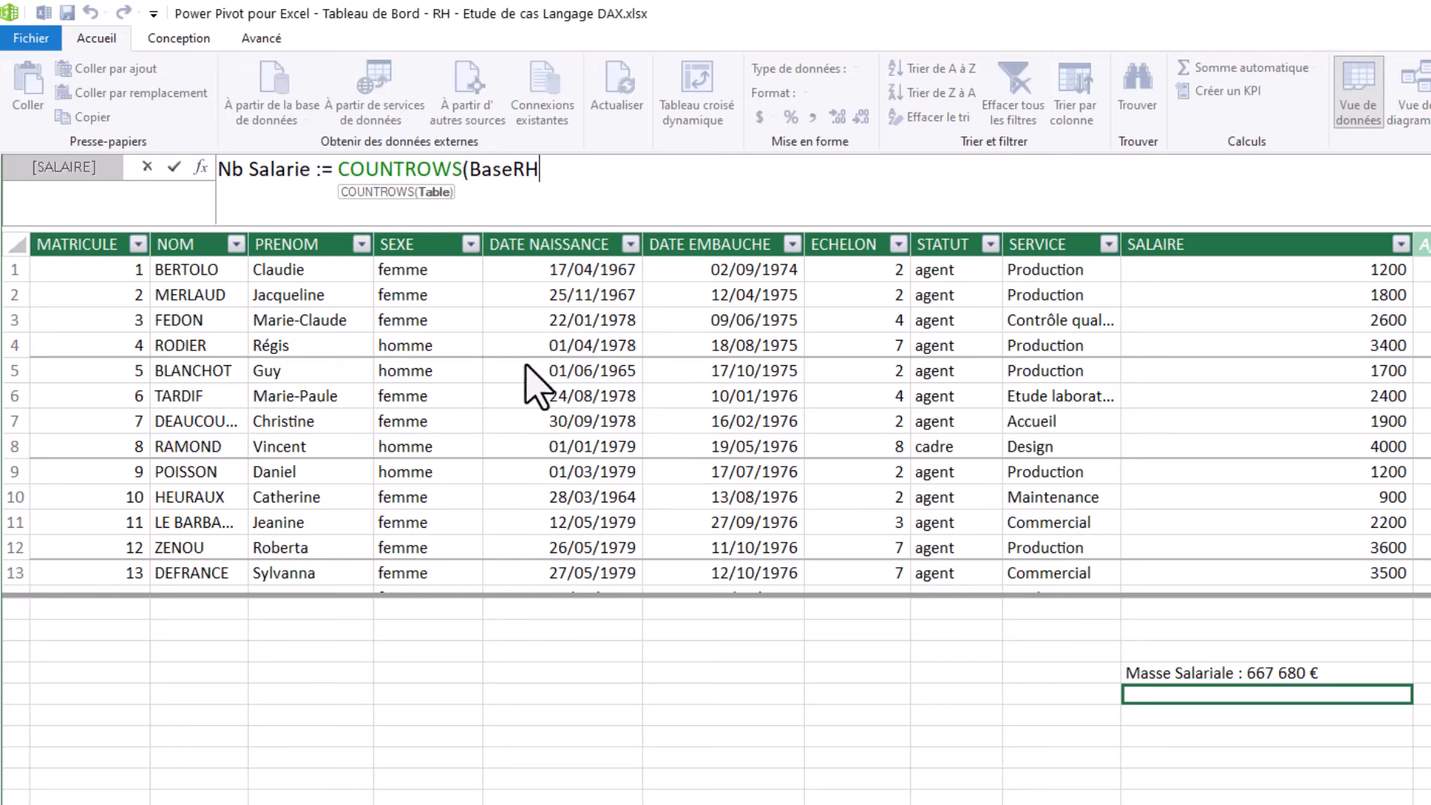
text())
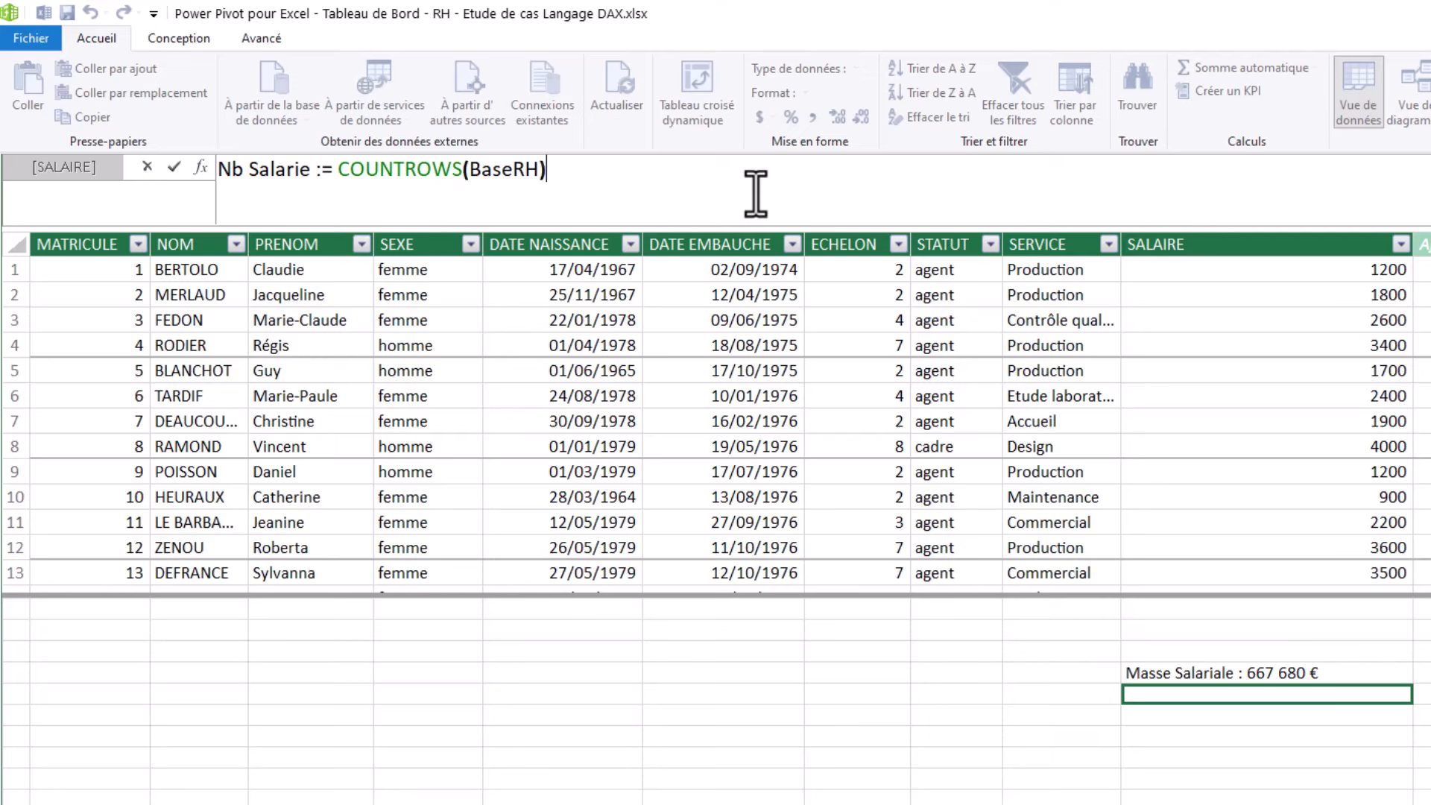
key(Return)
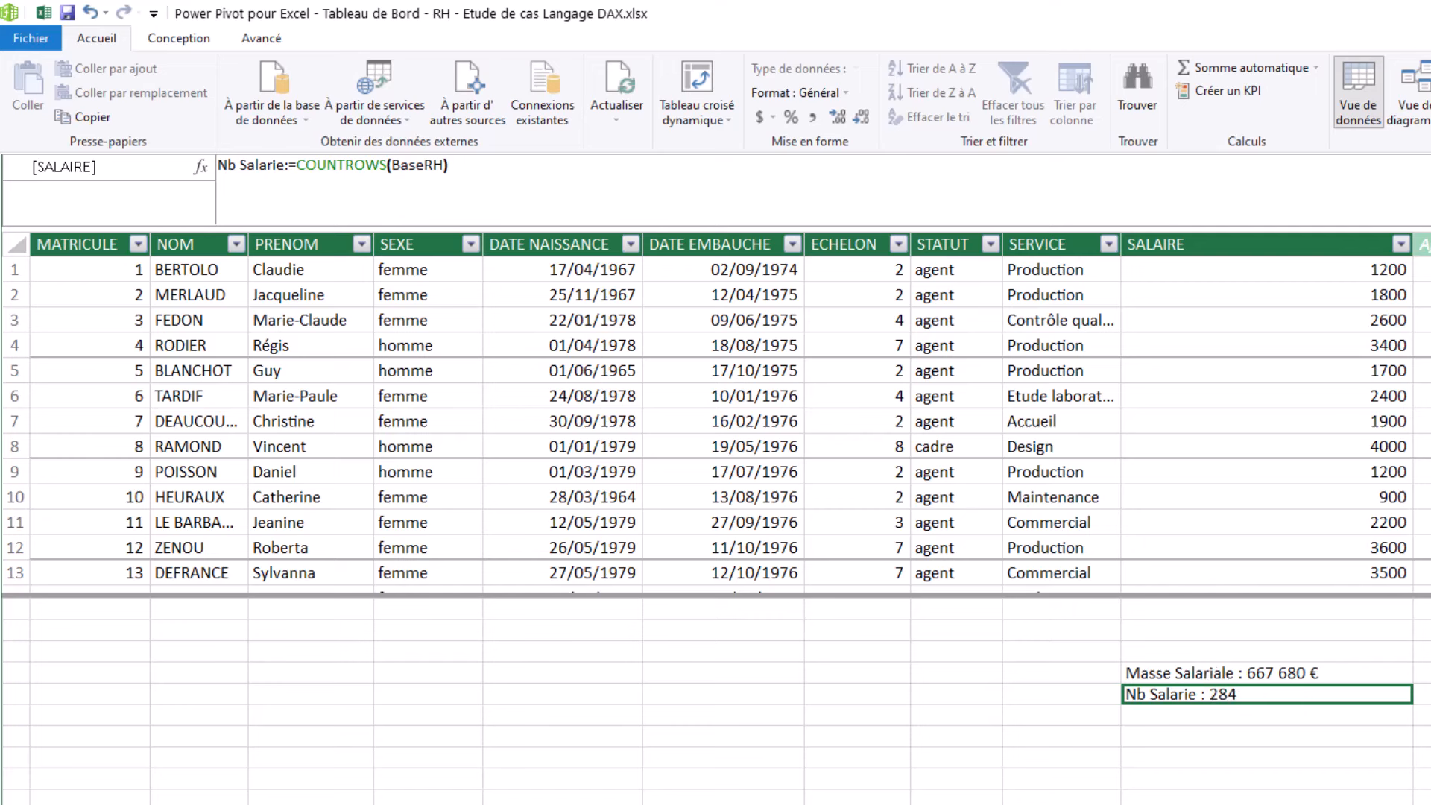
click(813, 116)
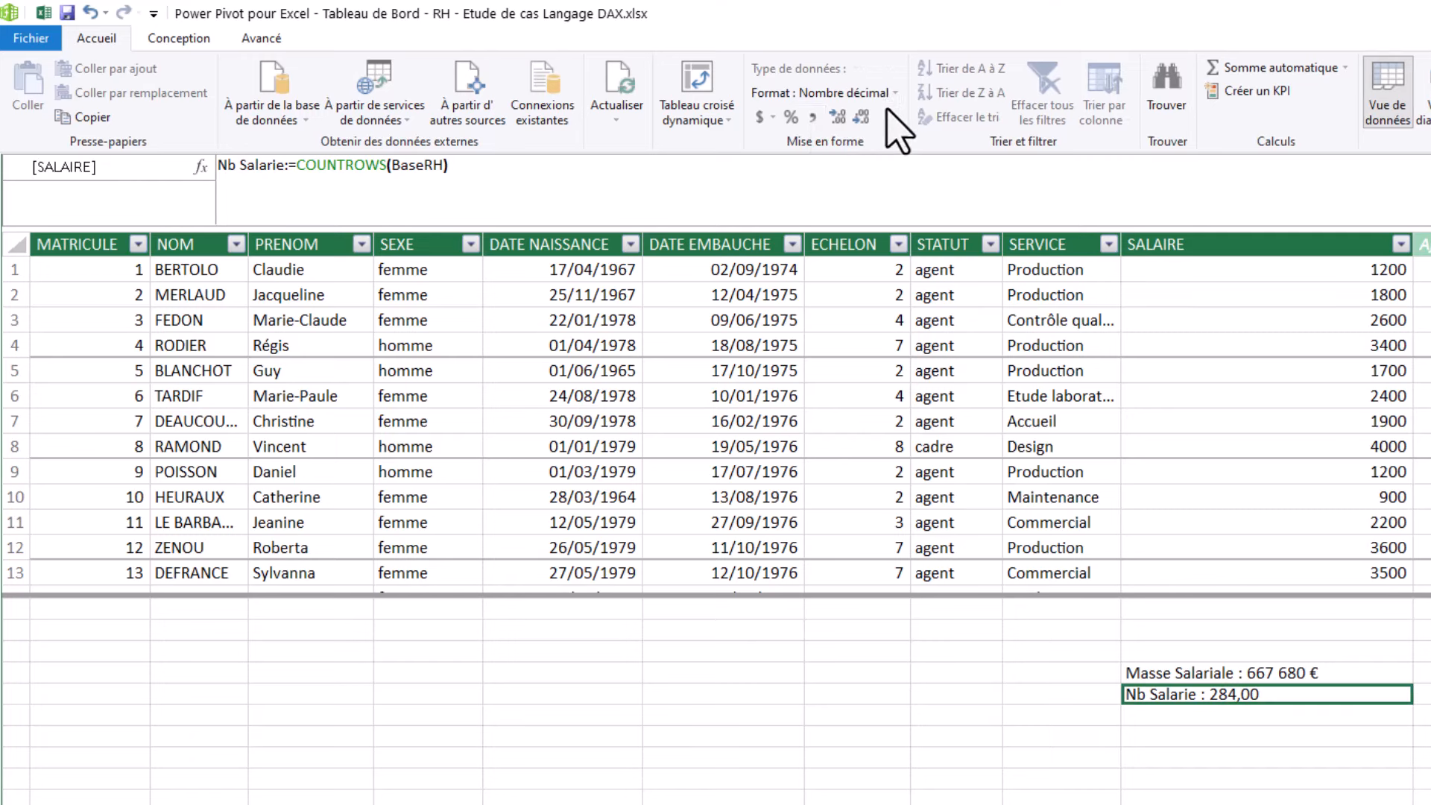
click(863, 117)
Add the measure Nb Service := DISTINCTCOUNT(BaseRH[SERVICE]) in the calculation cell below Nb Salarie.
click(1183, 720)
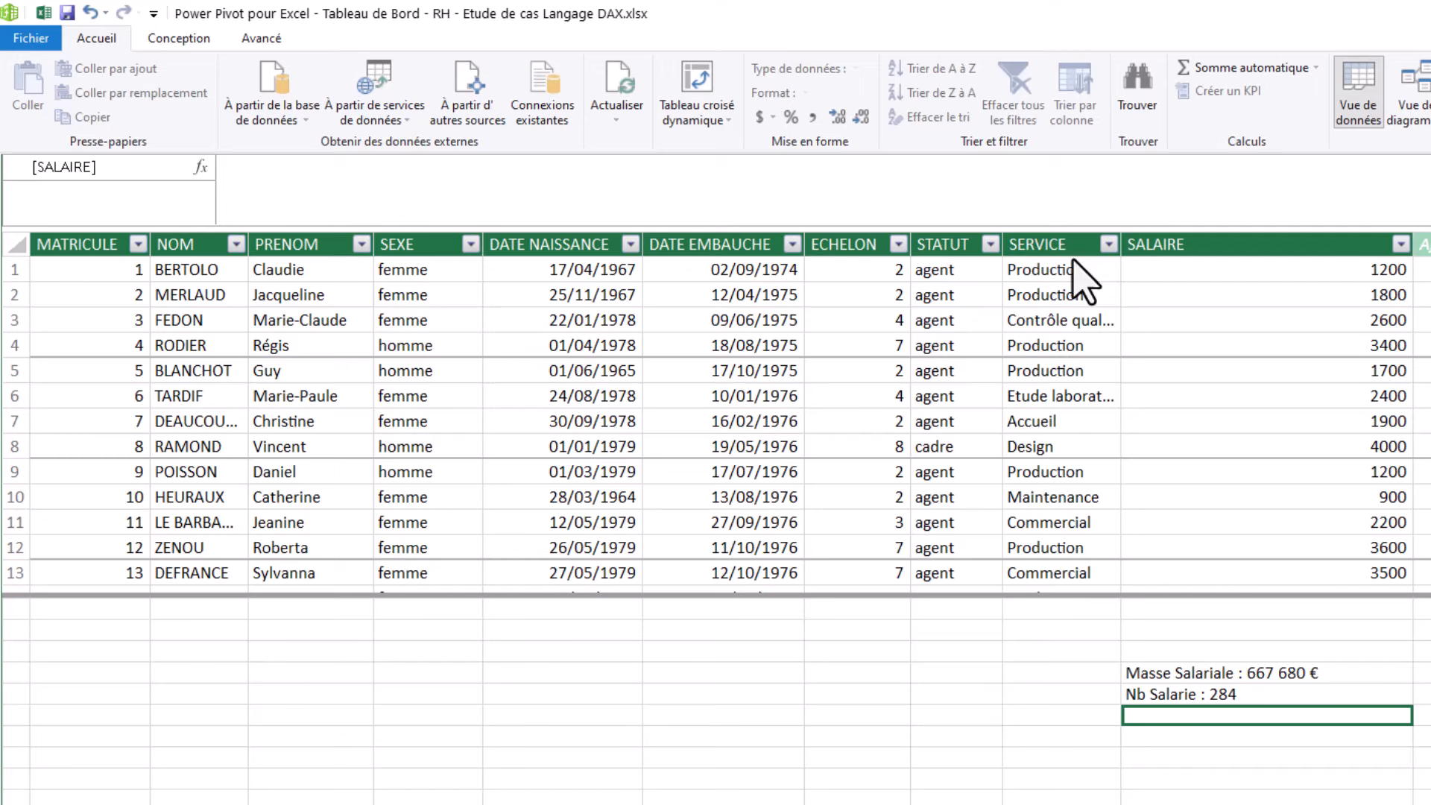
click(342, 177)
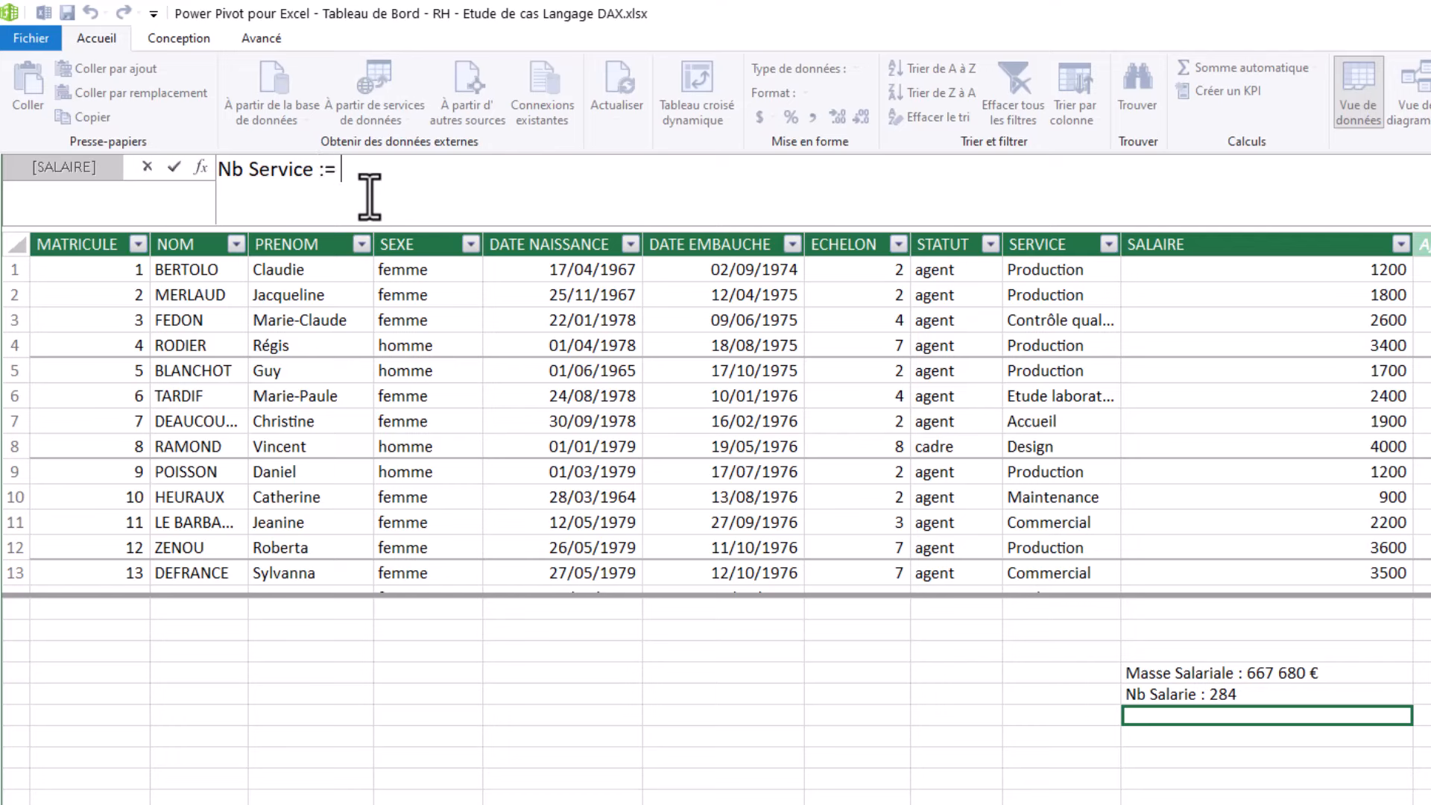
text(DIS)
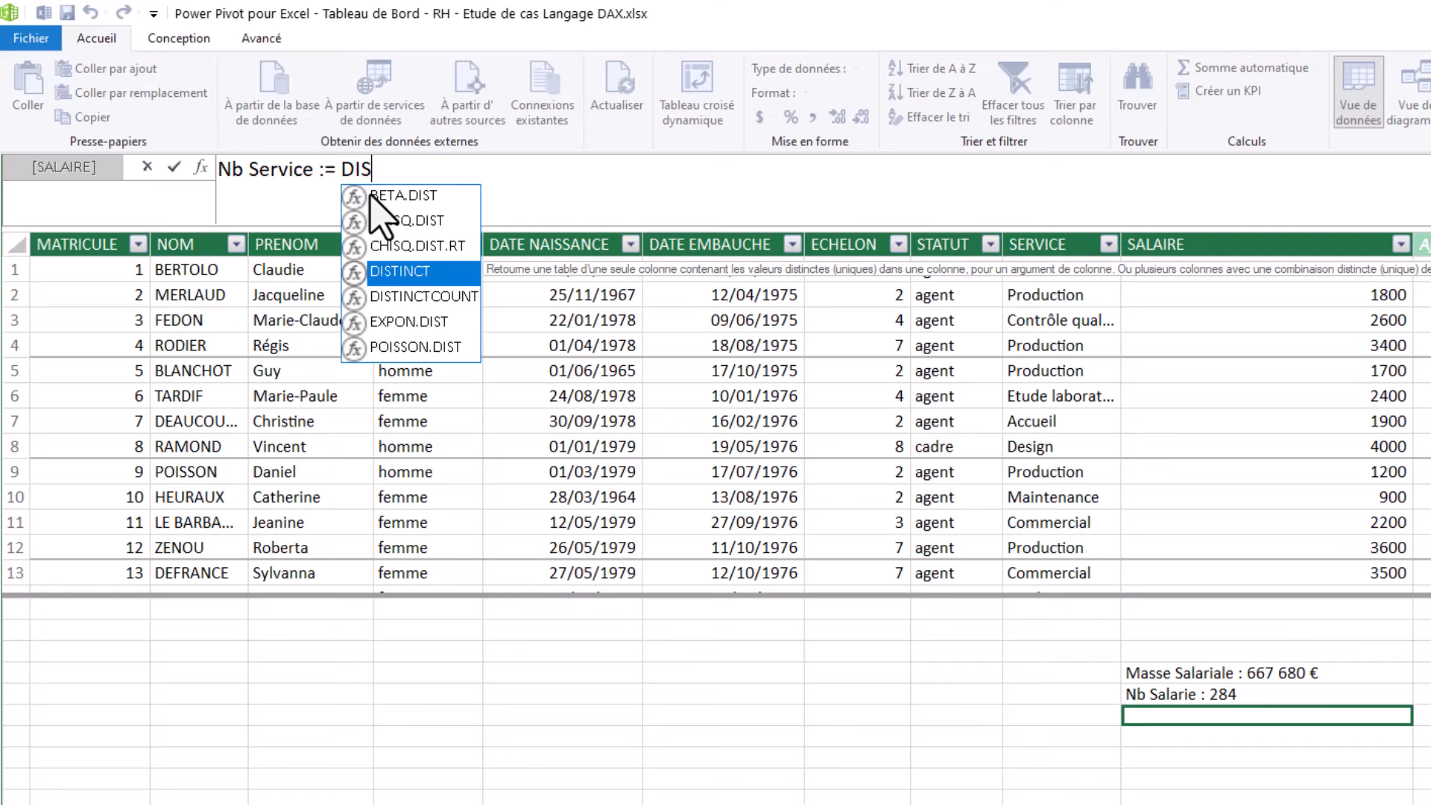
click(413, 298)
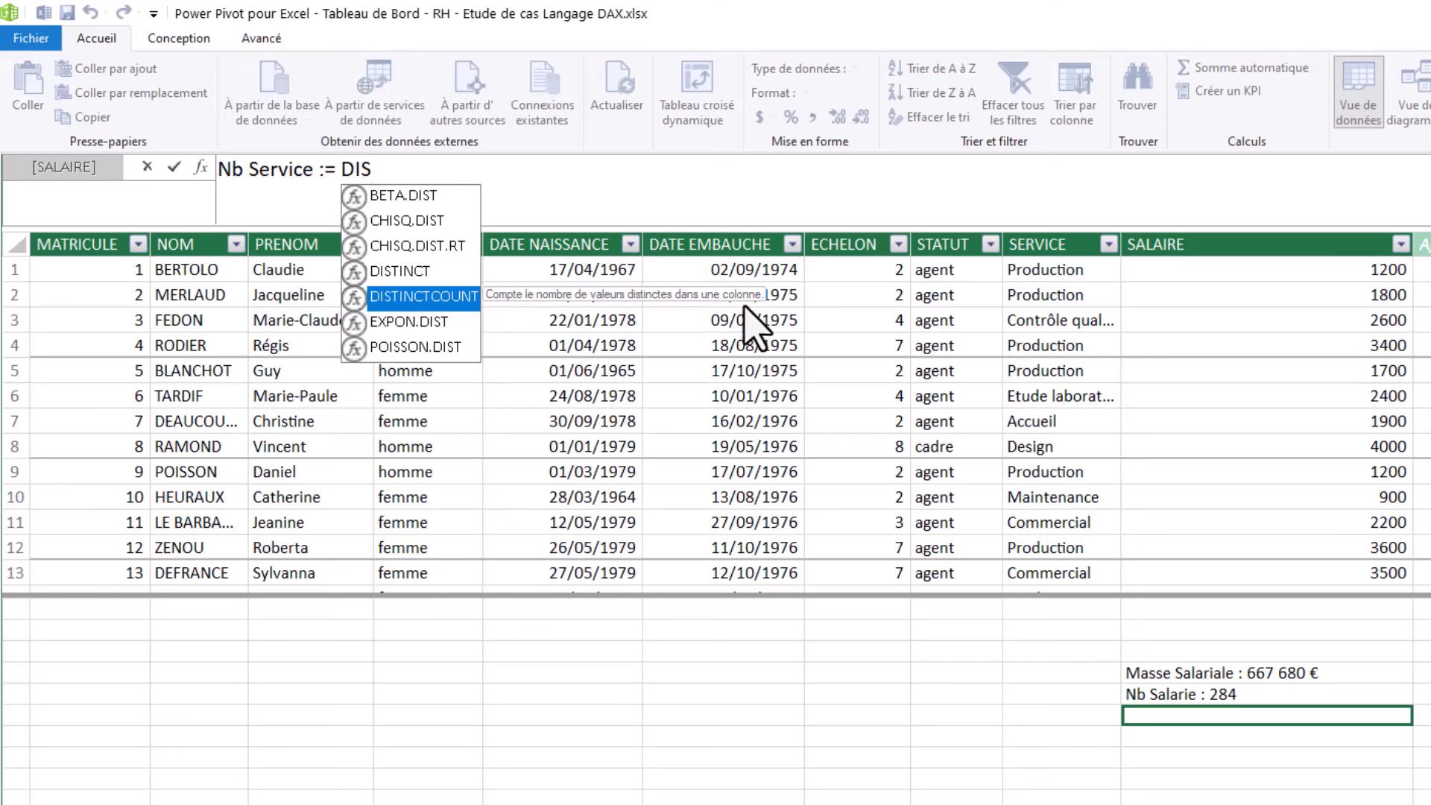
key(Tab)
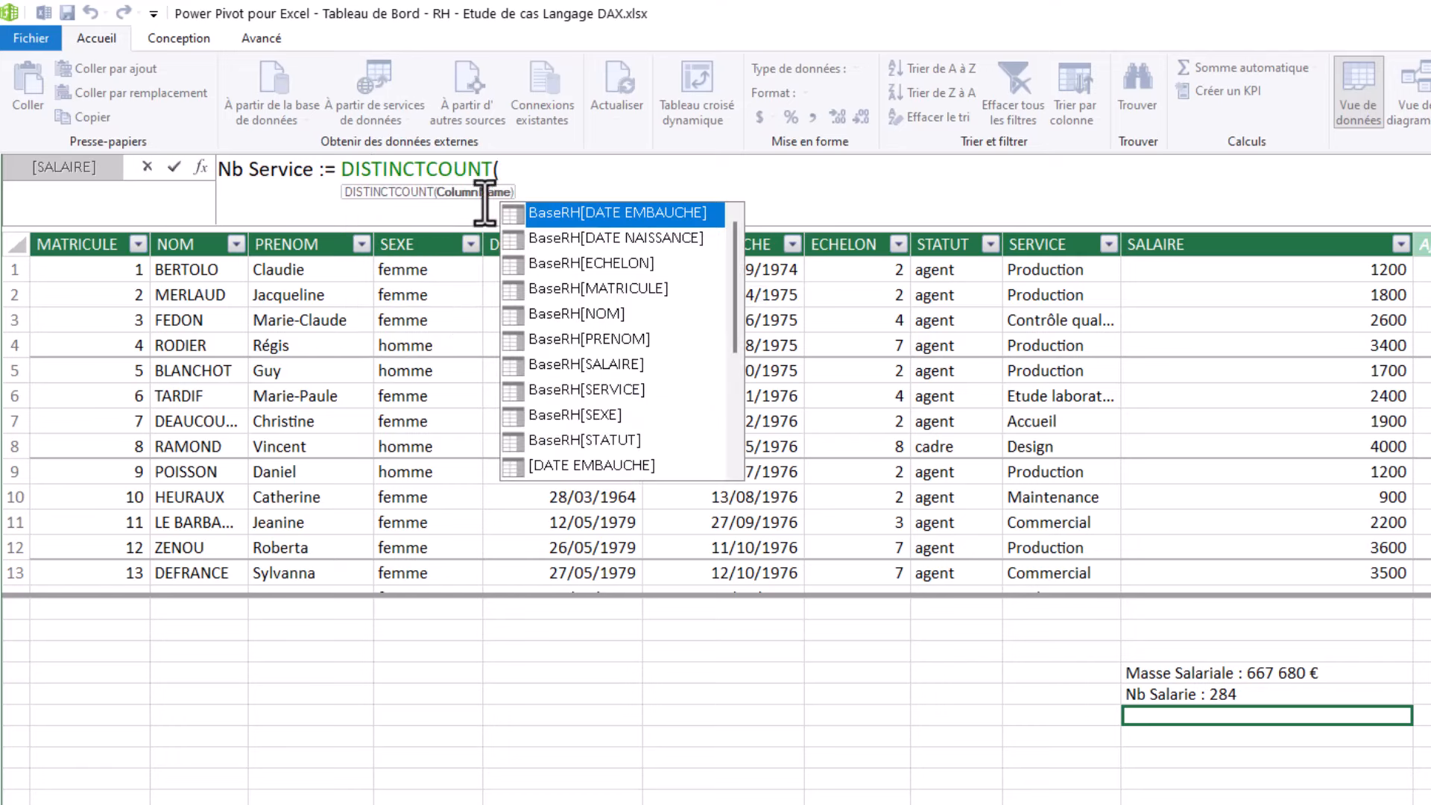
click(603, 390)
double_click(605, 392)
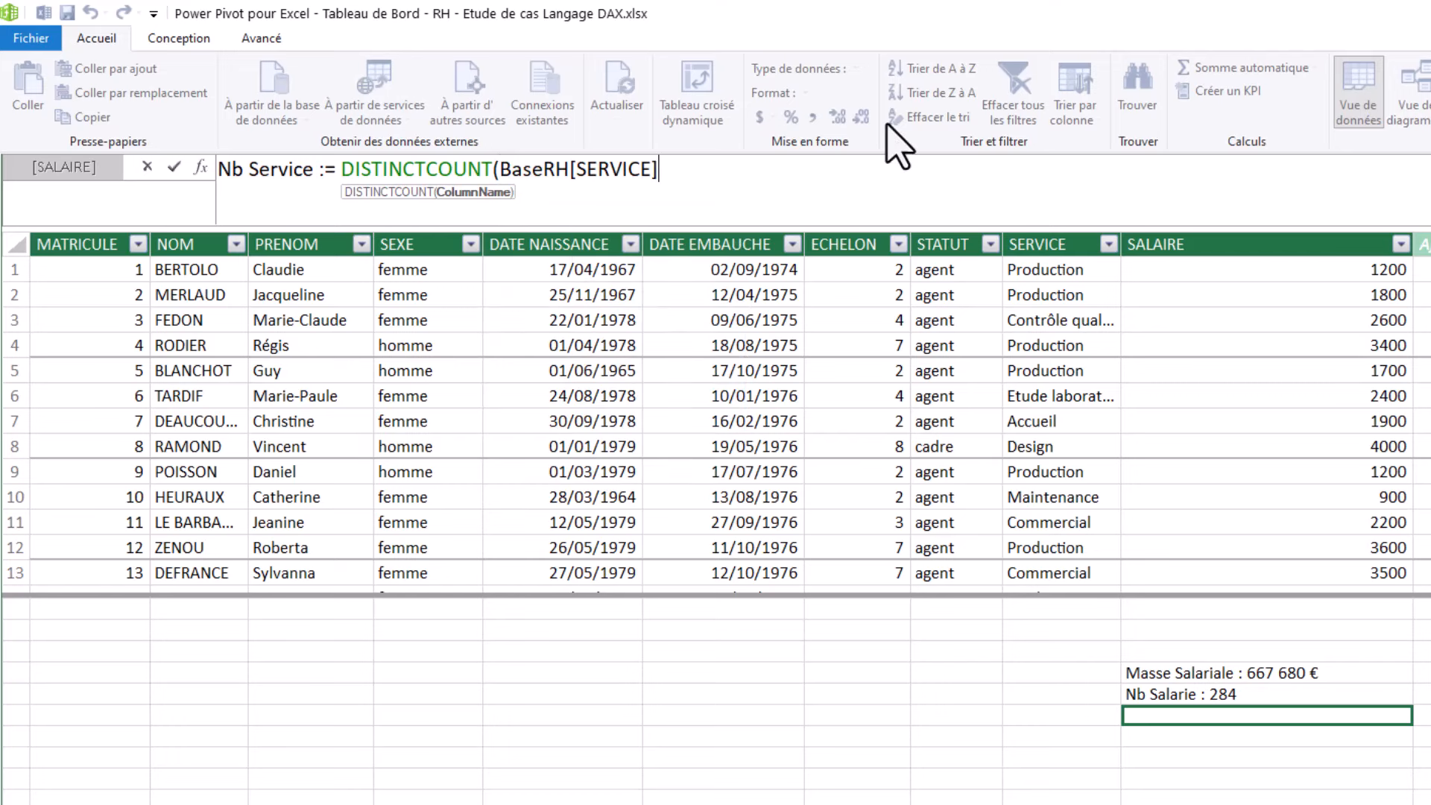
text())
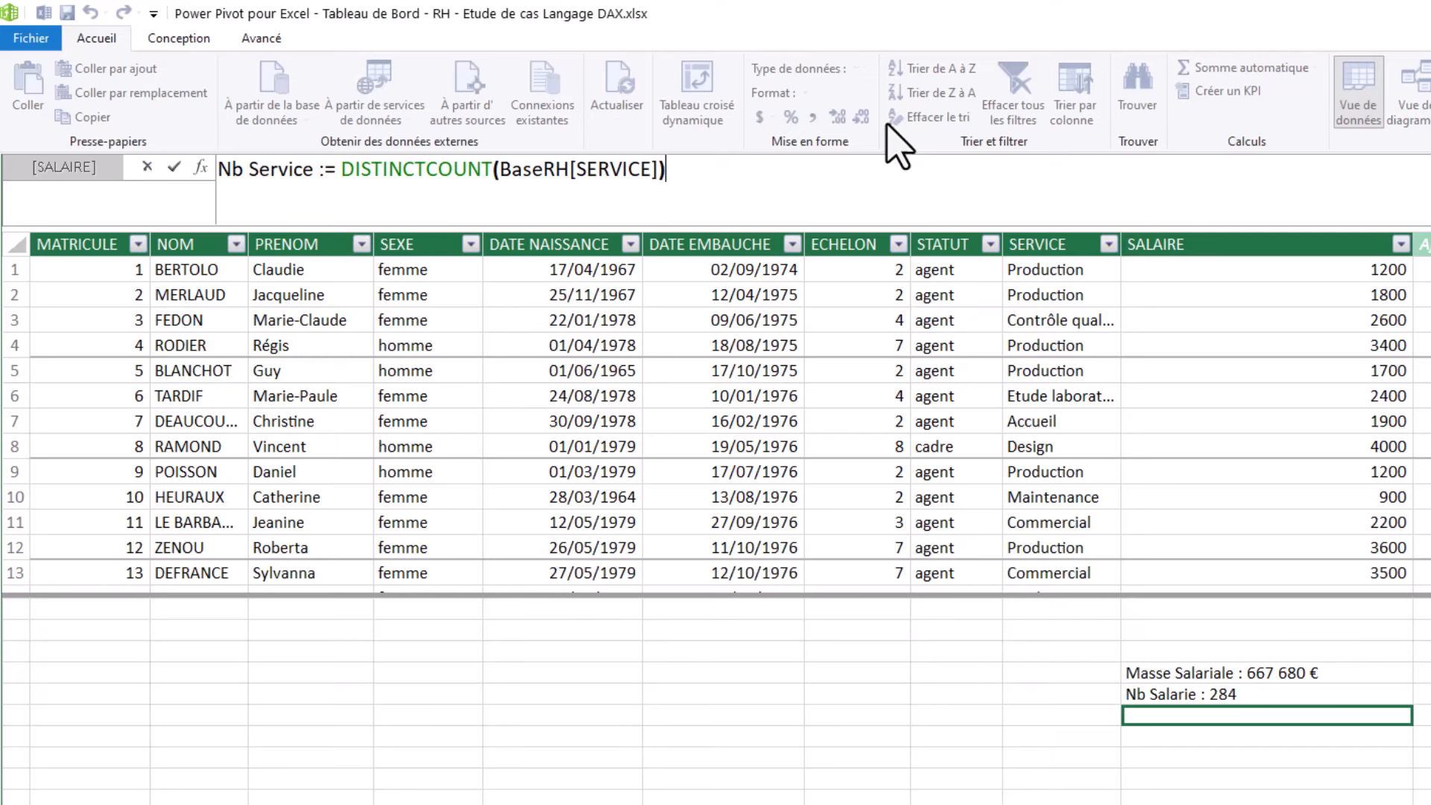
key(Return)
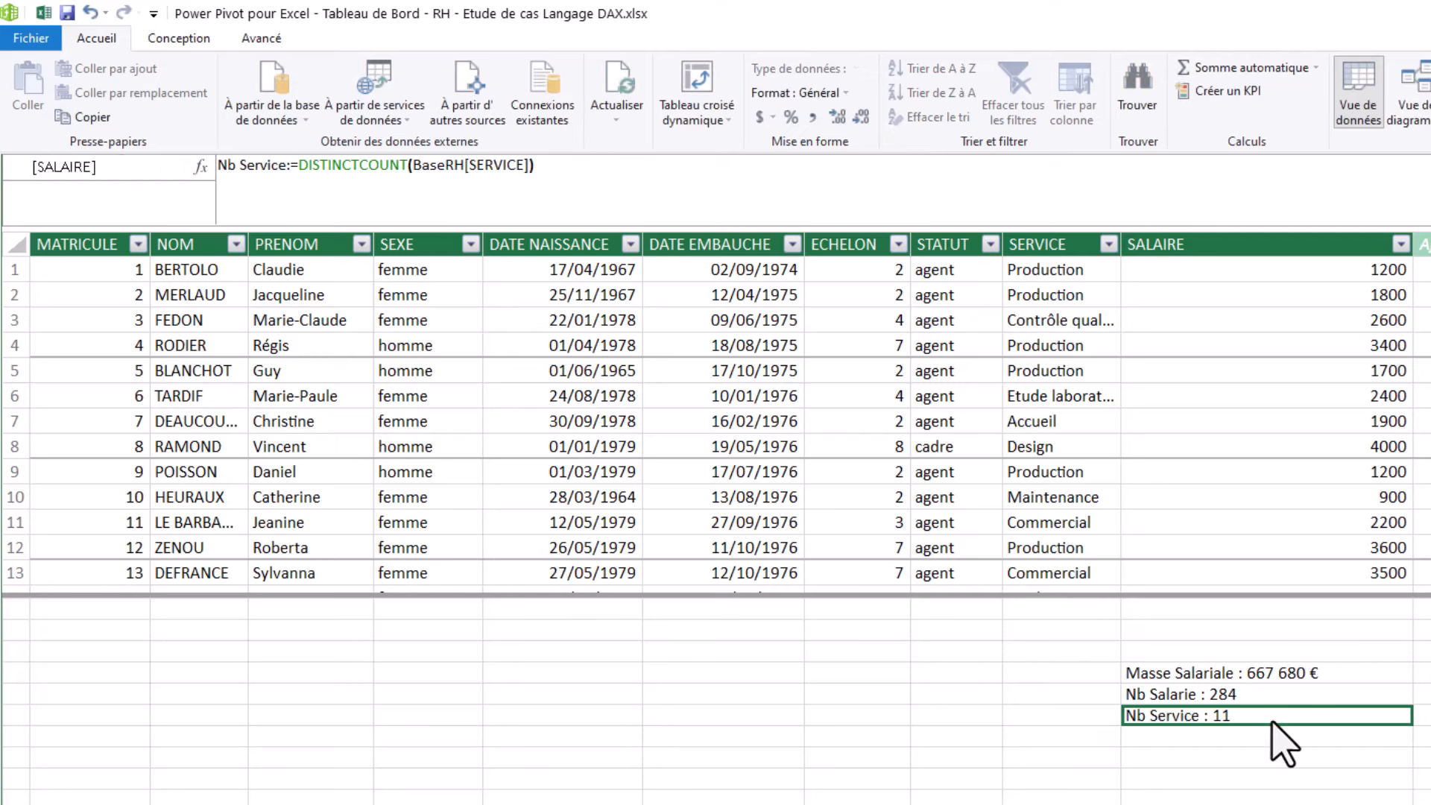
Examine the distinct service names in the SERVICE column's filter list and close it without filtering.
click(1109, 244)
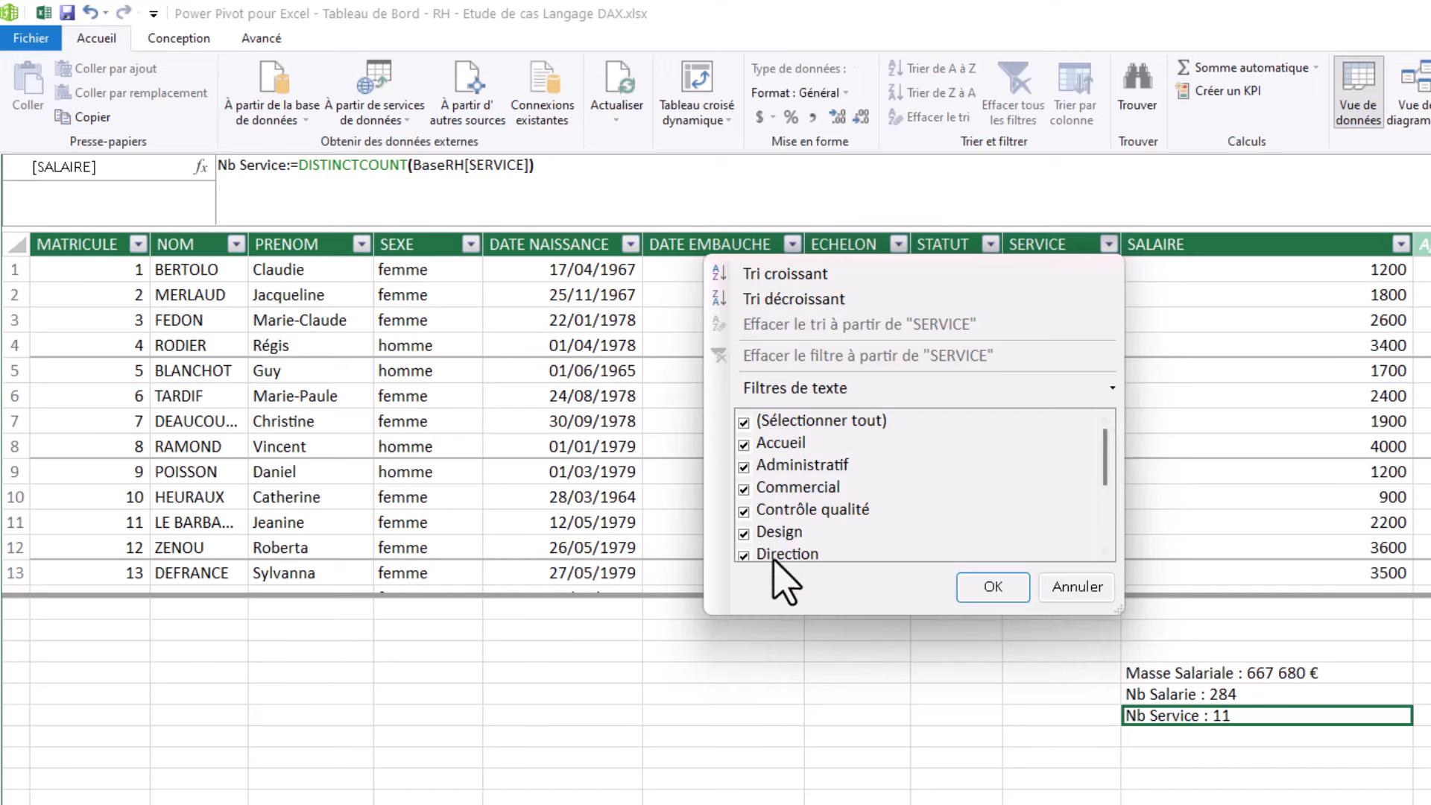
drag(1107, 445, 1114, 510)
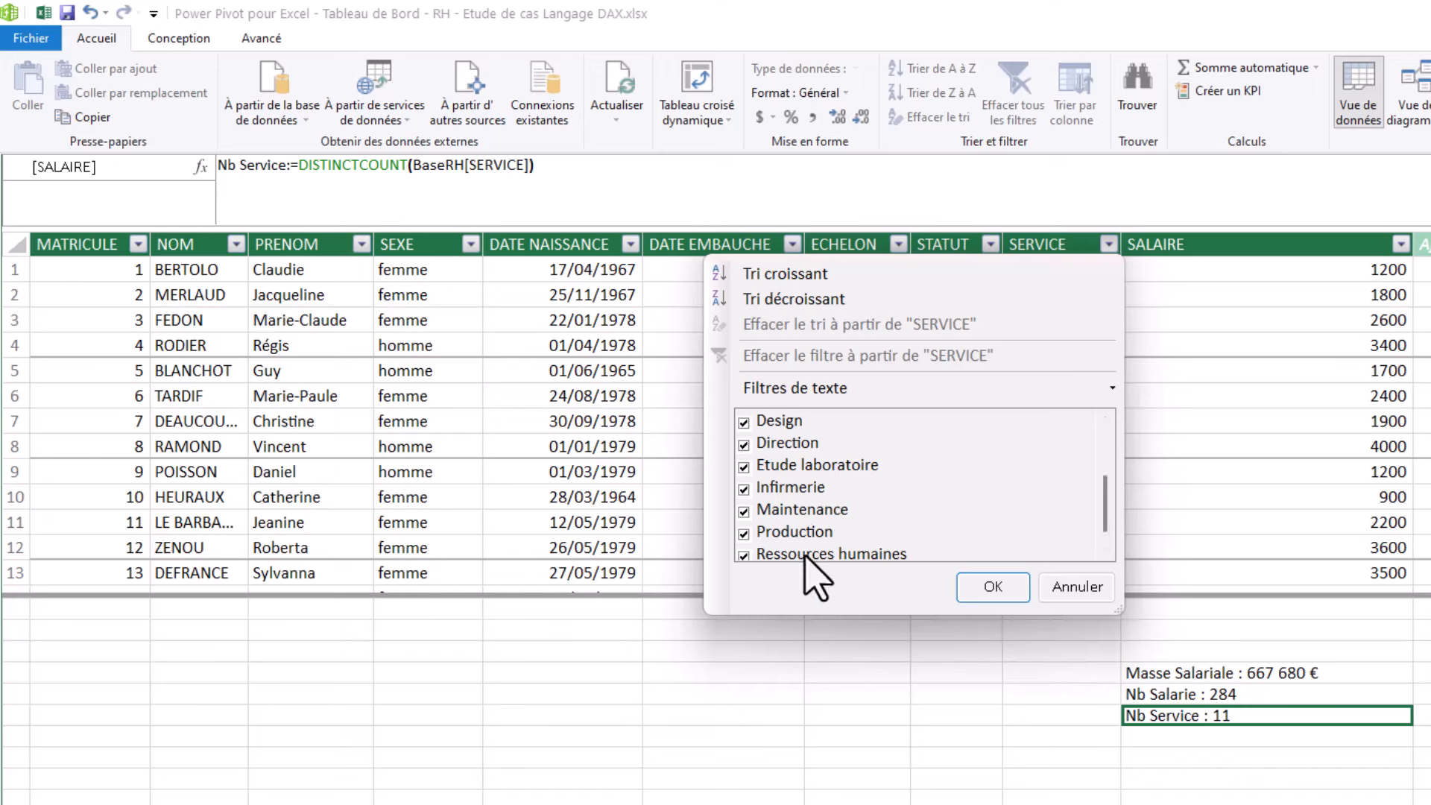
scroll(1110, 512, down, 1)
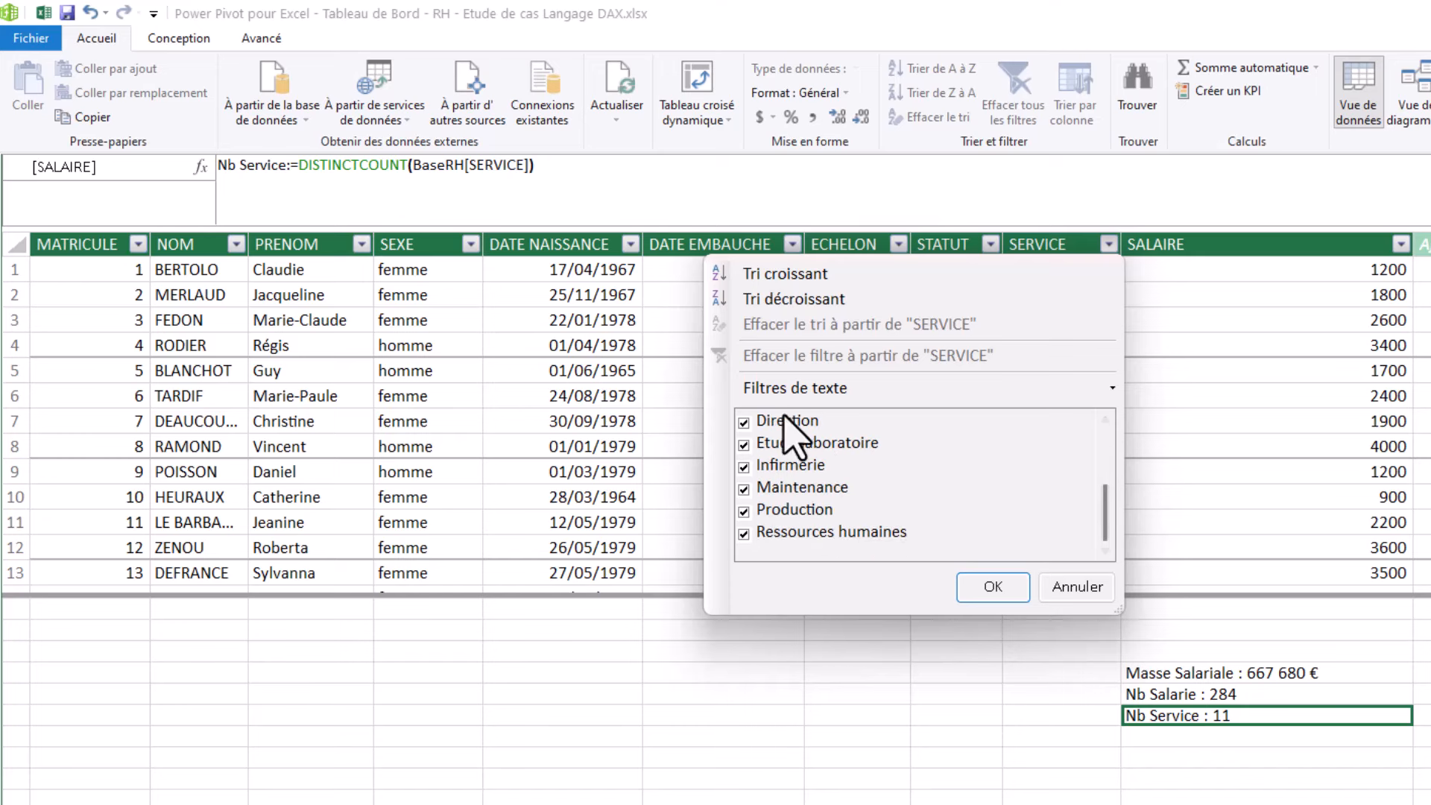
click(1084, 589)
Review the Masse Salariale, Nb Salarie and Nb Service measures in the calculation area.
click(1188, 673)
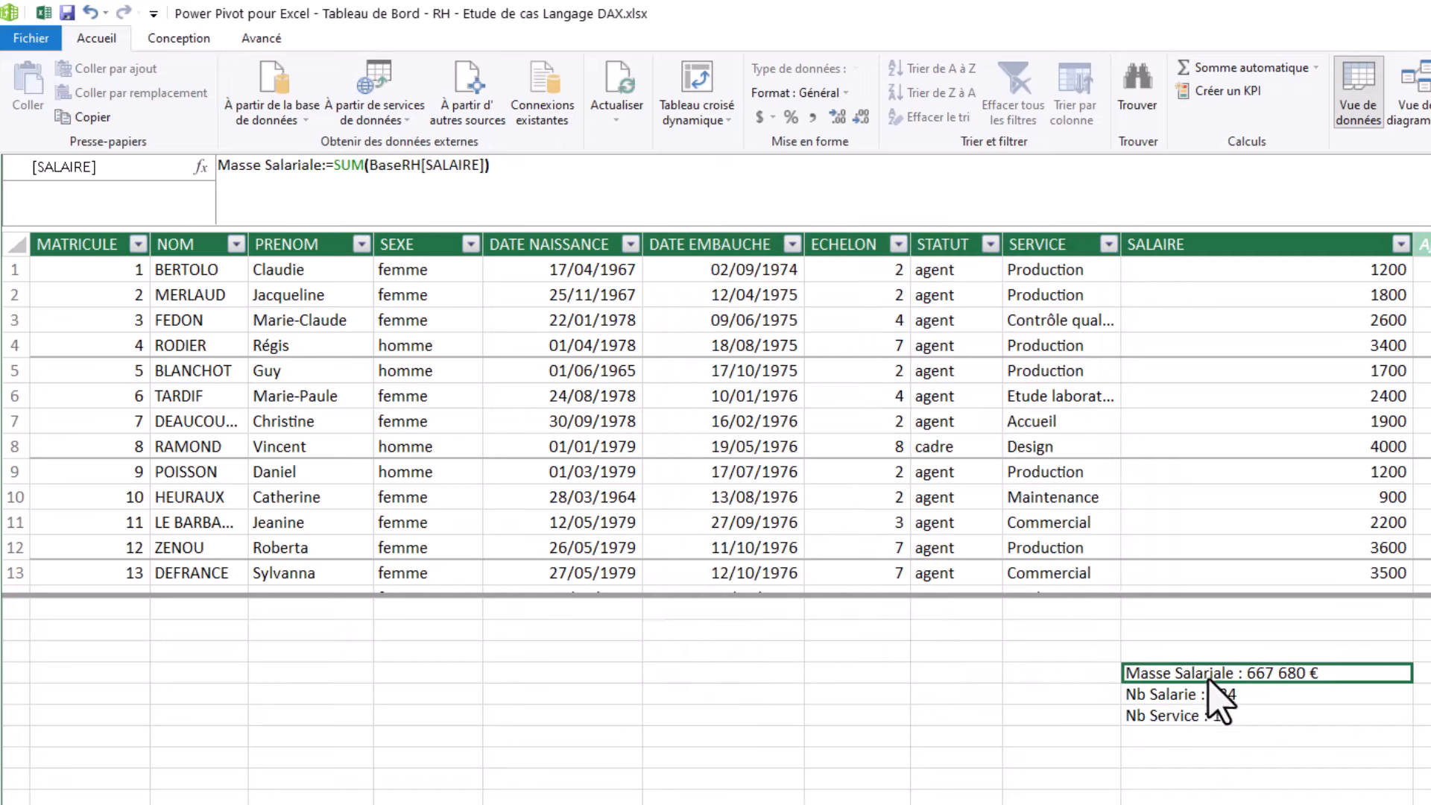
click(1202, 701)
click(1201, 717)
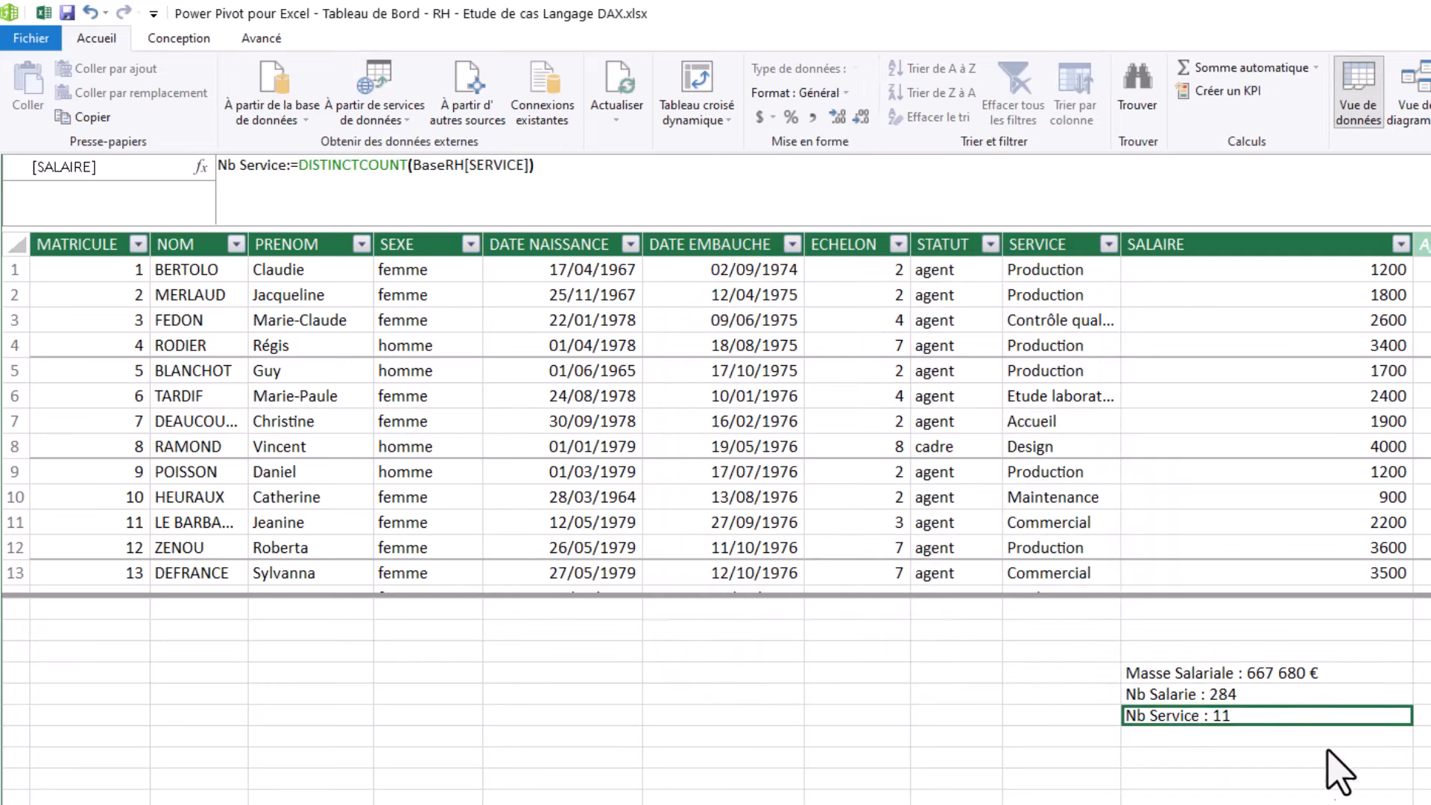
click(1181, 738)
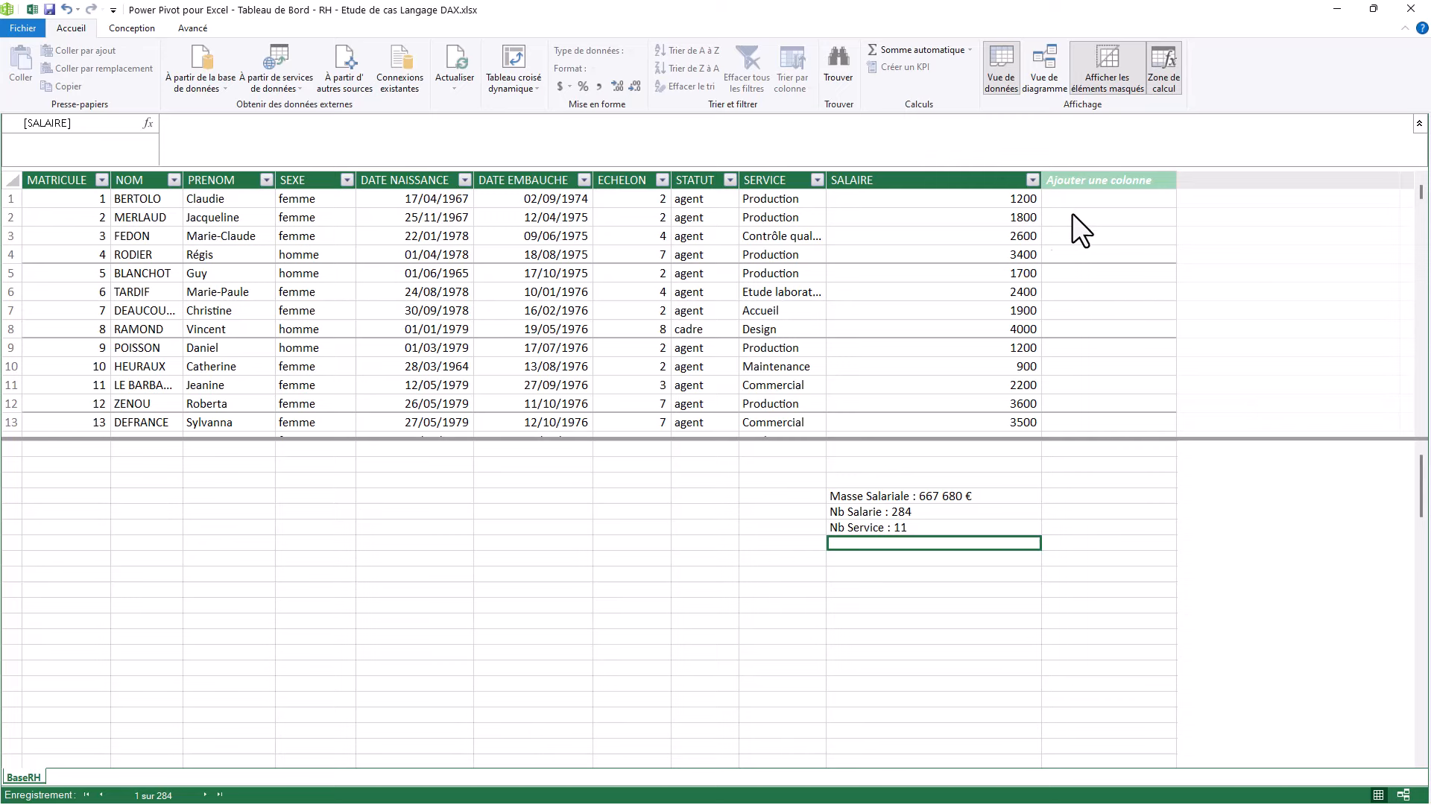
click(876, 557)
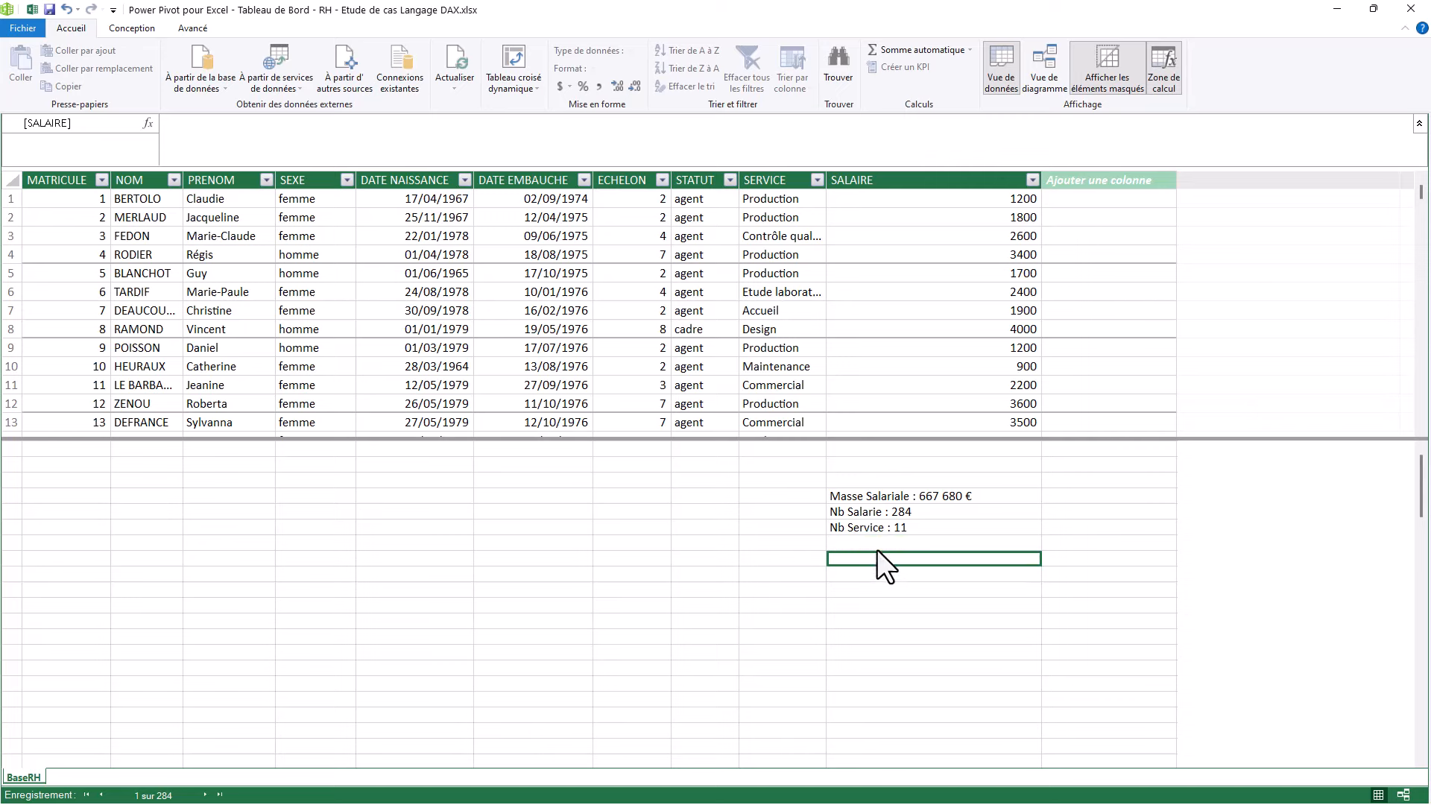
click(530, 253)
Begin a calculated column after SALAIRE with the formula =DATEDIFF([DATE NAISSANCE] as the first date.
click(1103, 219)
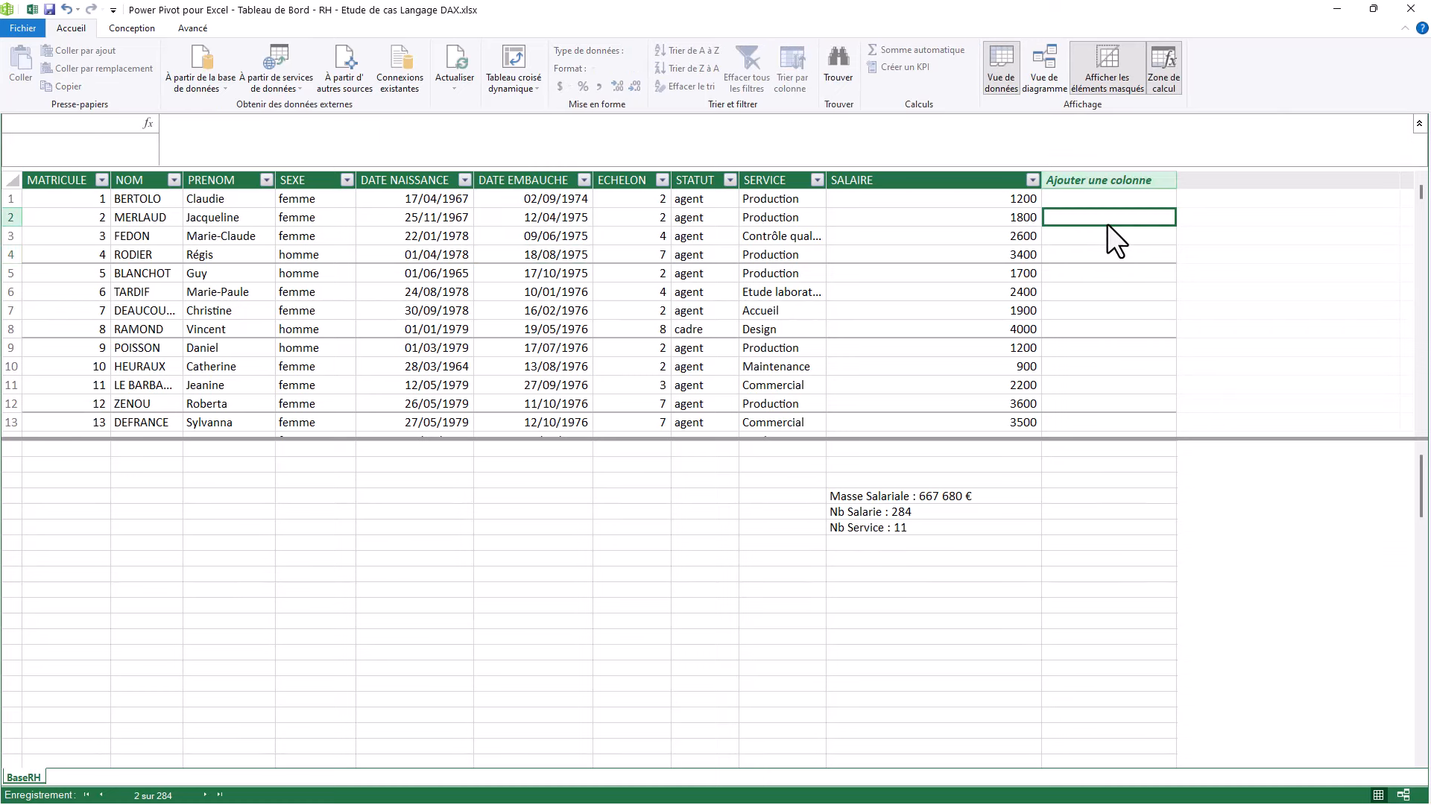
scroll(1109, 228, down, 2)
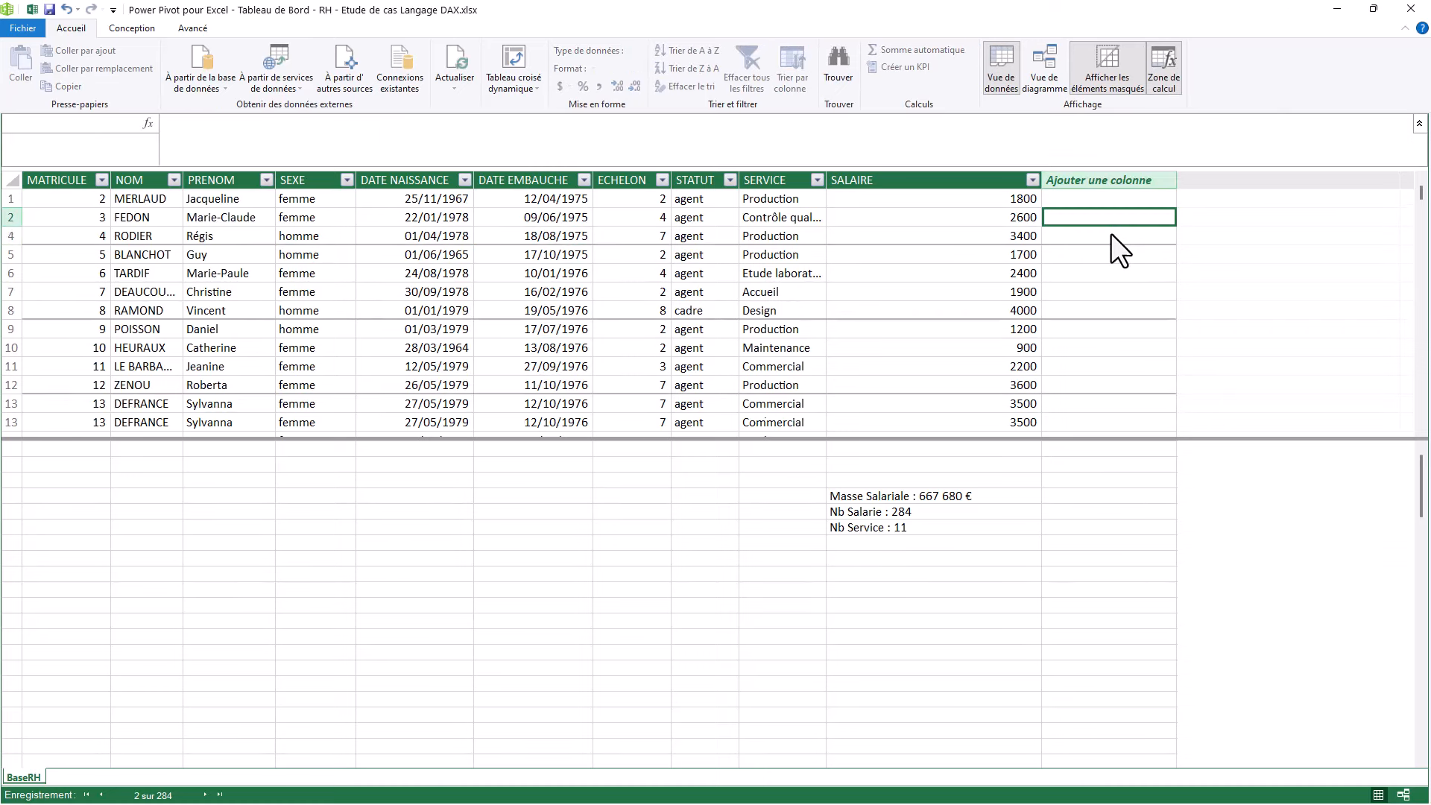
click(1109, 218)
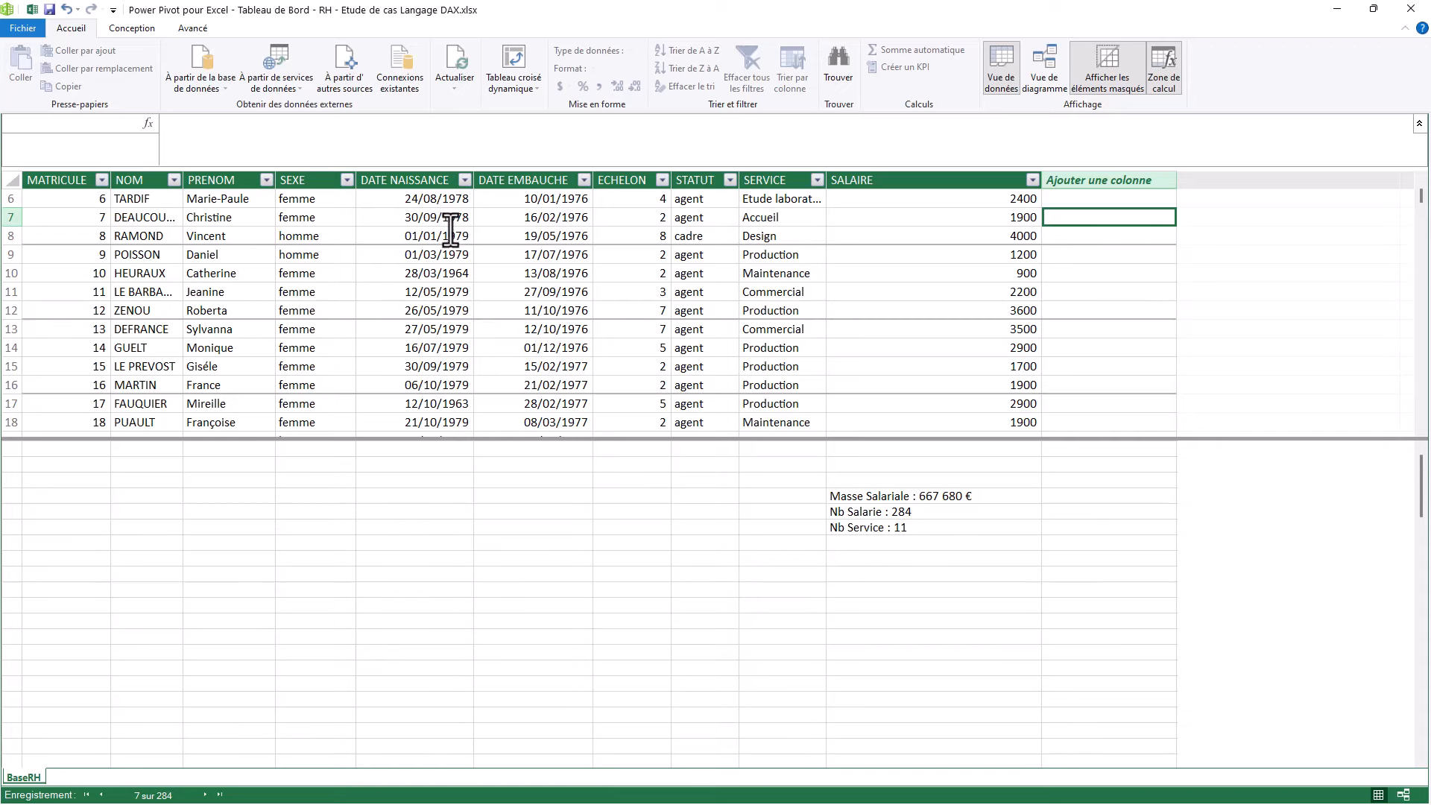
click(203, 138)
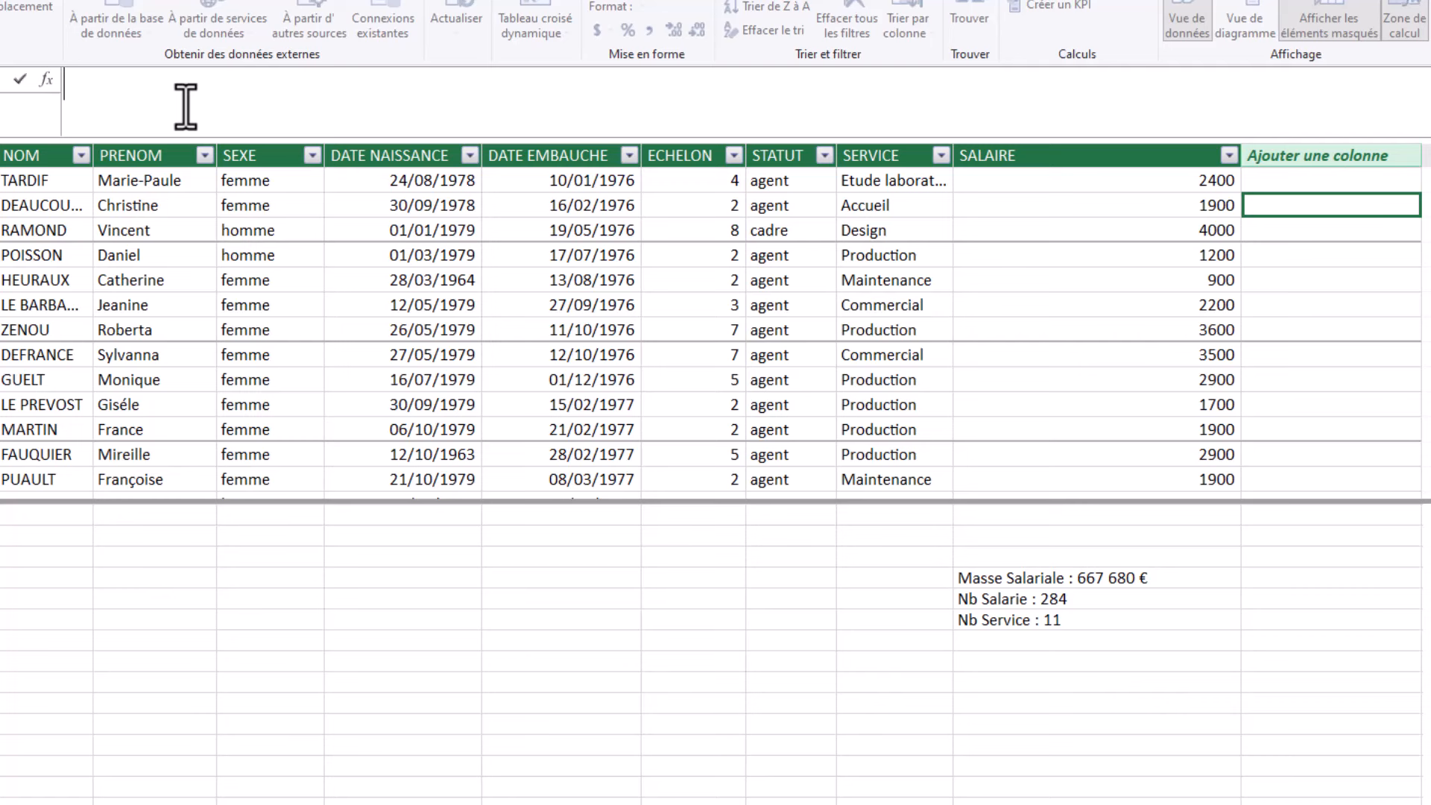
text(DA)
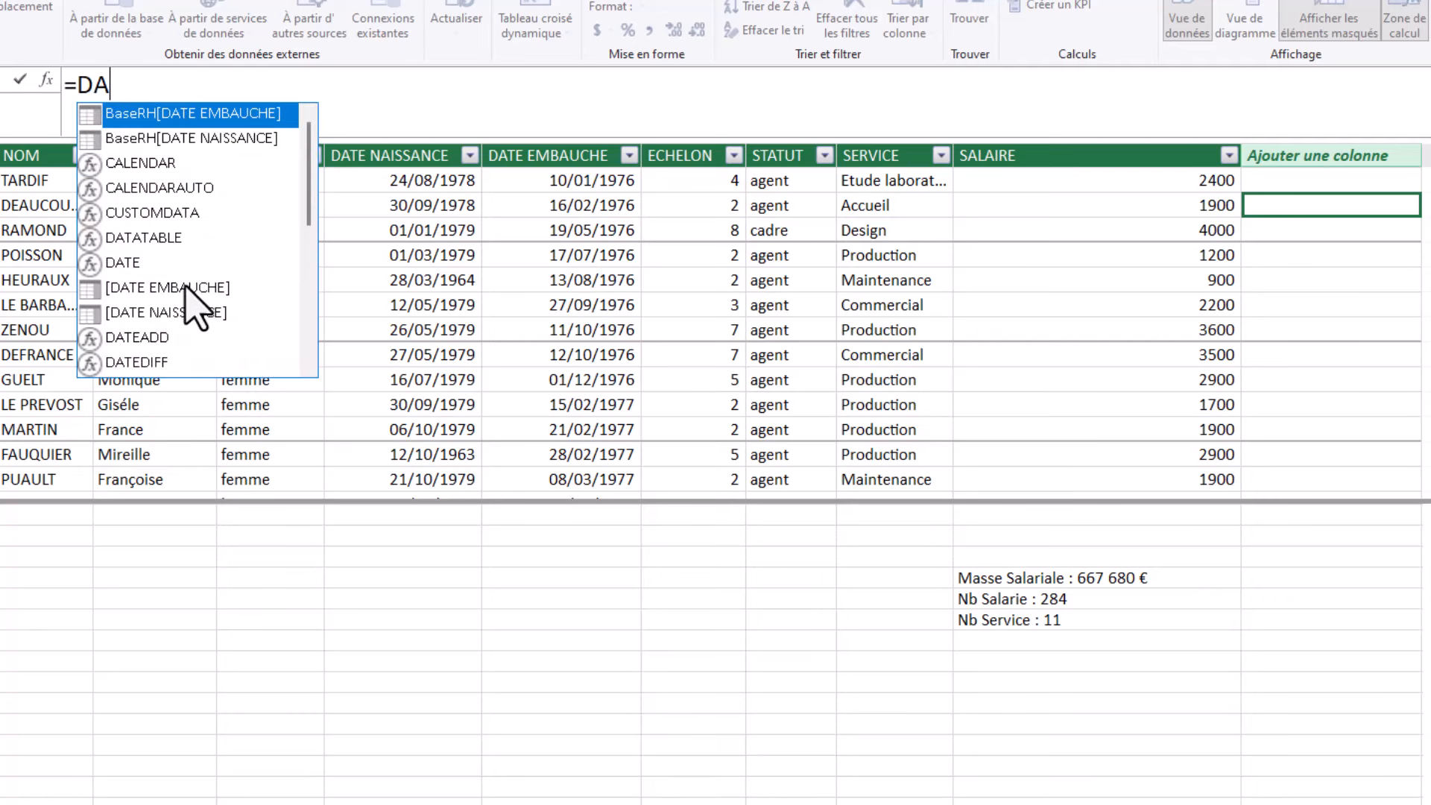
click(140, 363)
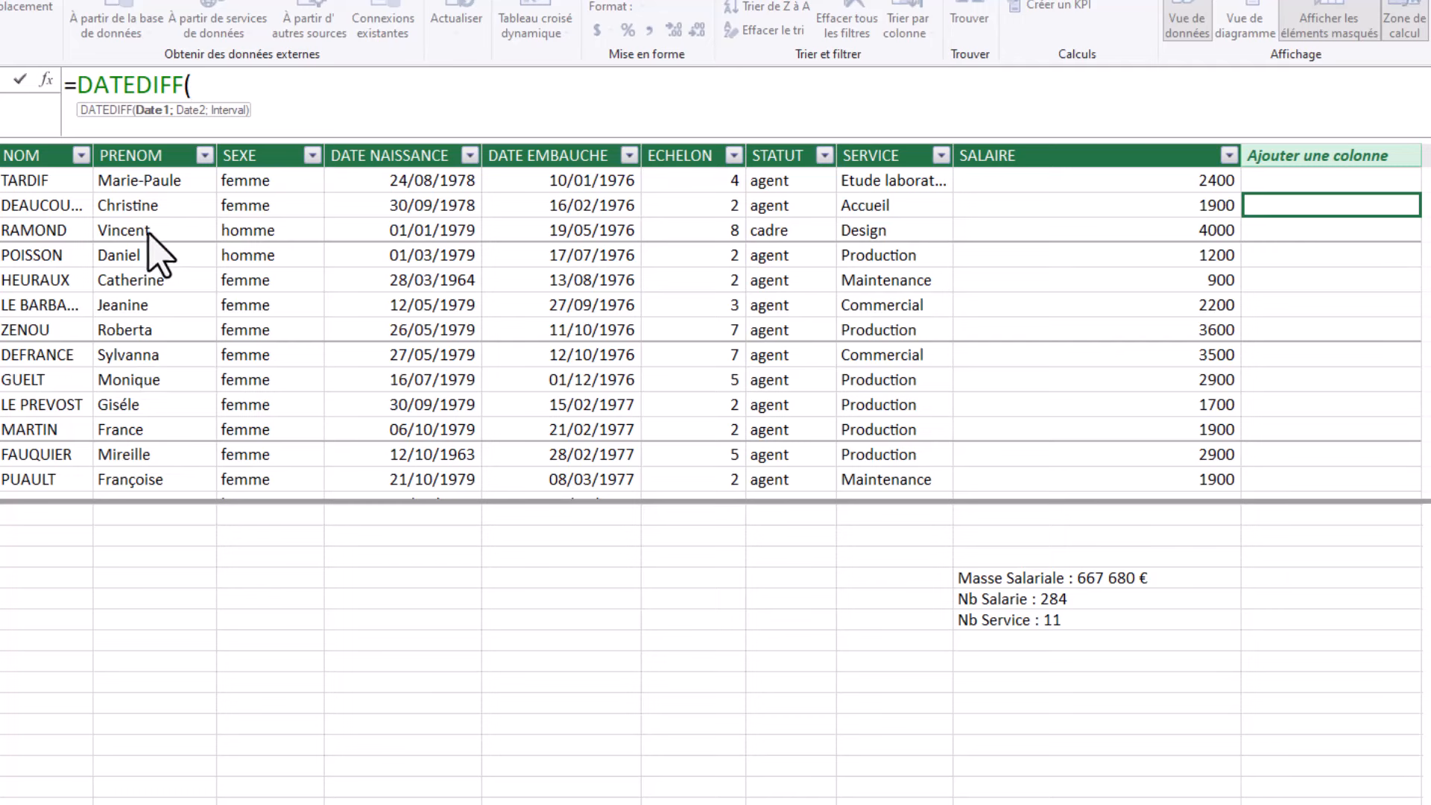
key(BackSpace)
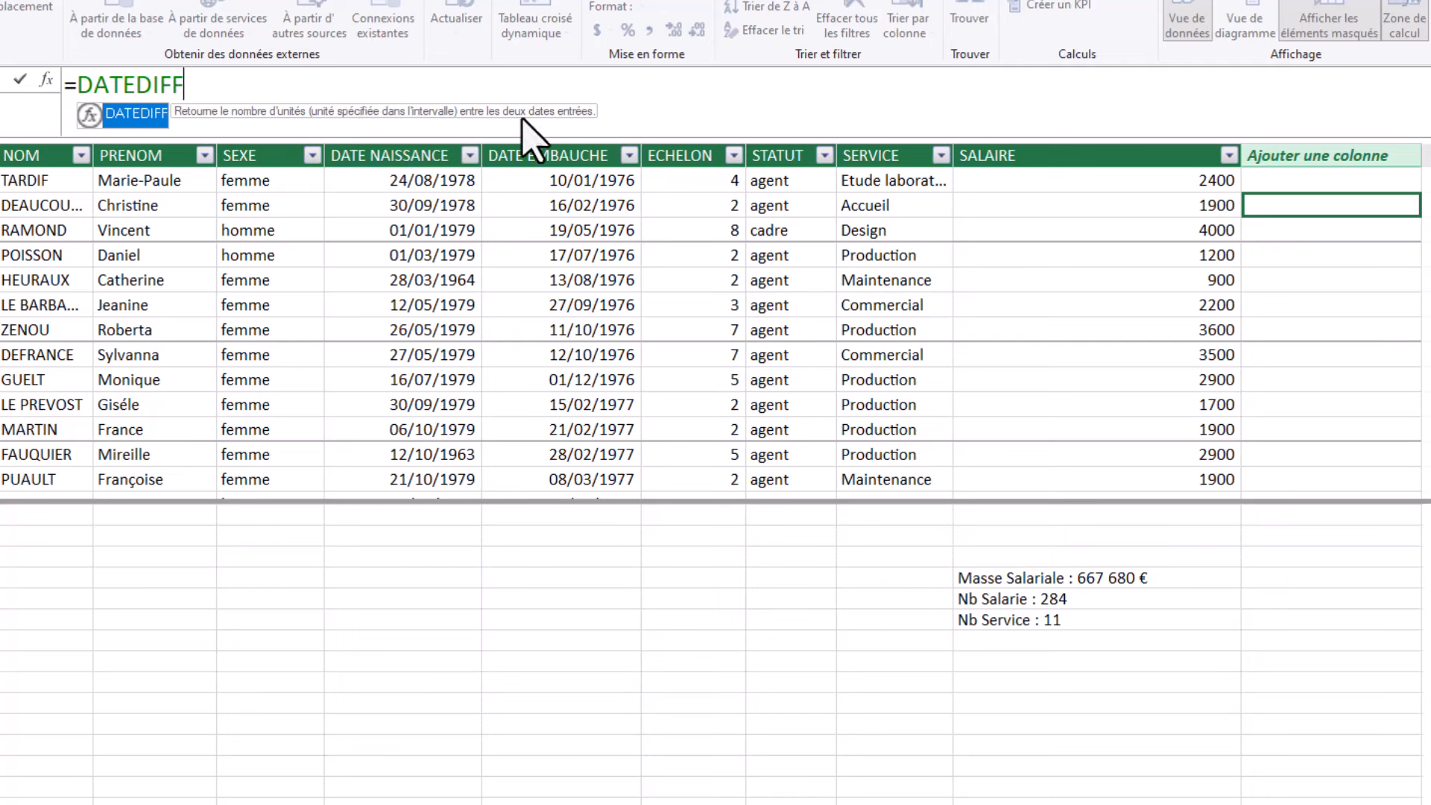
text(()
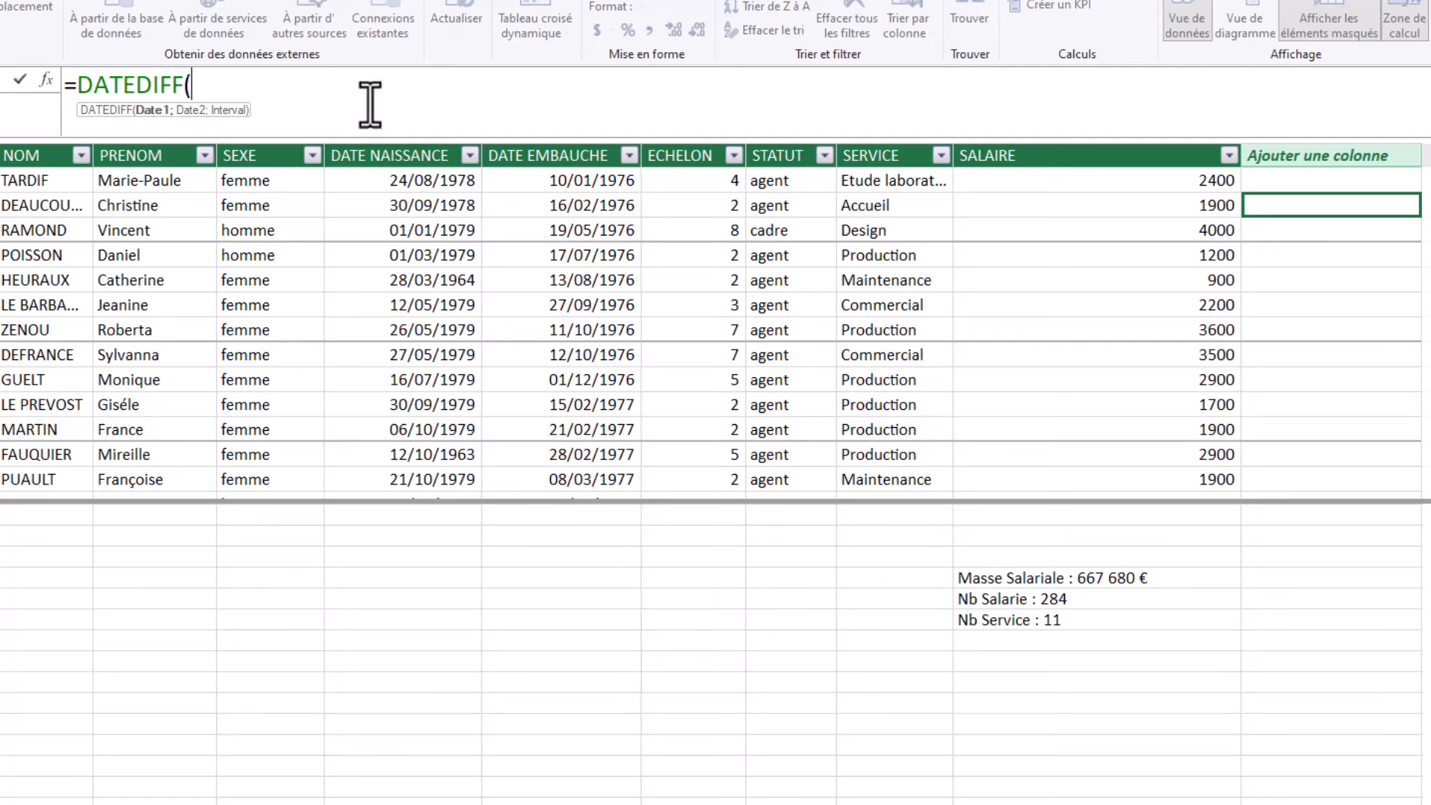
text([)
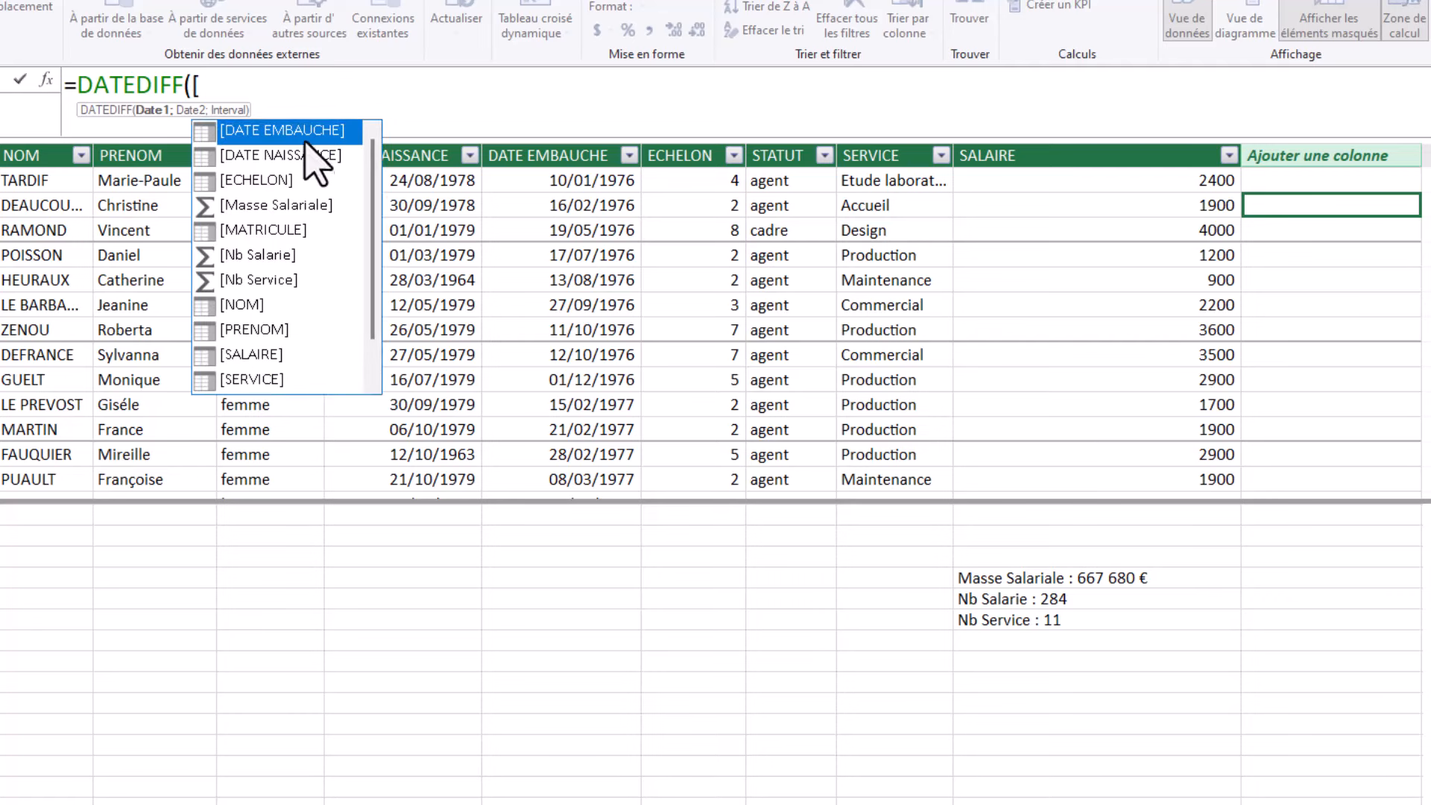
double_click(295, 157)
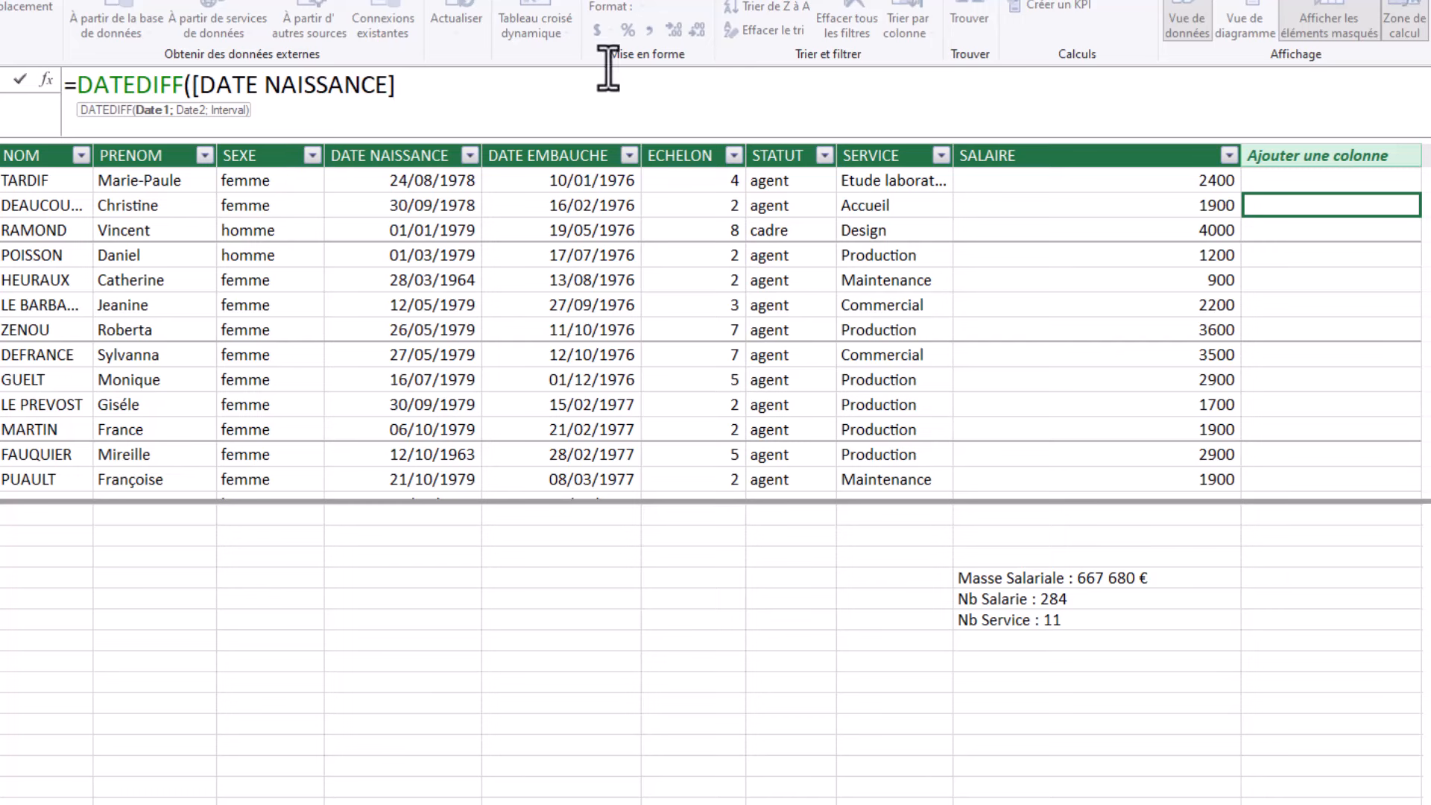
Complete the DATEDIFF formula with TODAY() as the second date and YEAR as the interval, and validate it.
text(;)
text(TO)
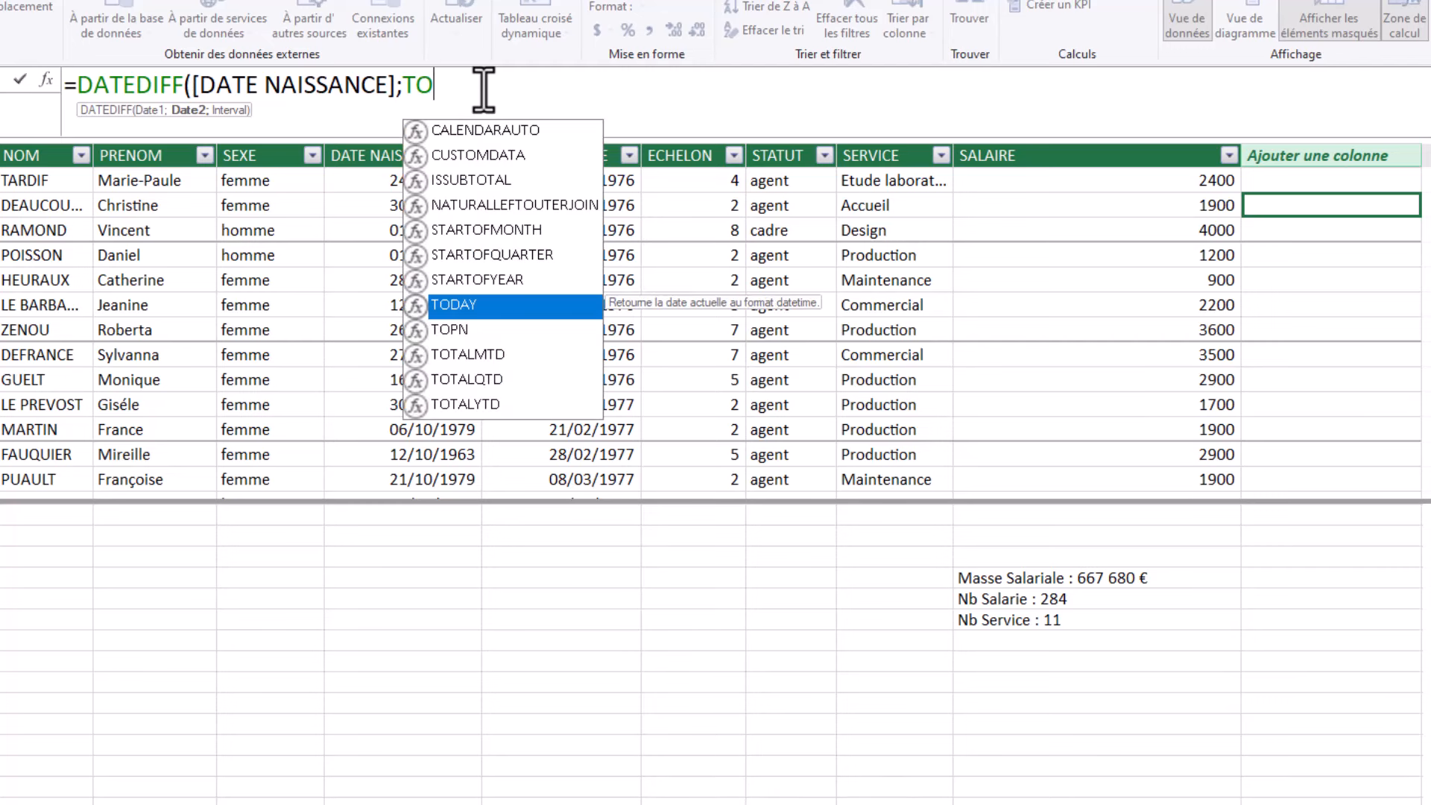
double_click(462, 306)
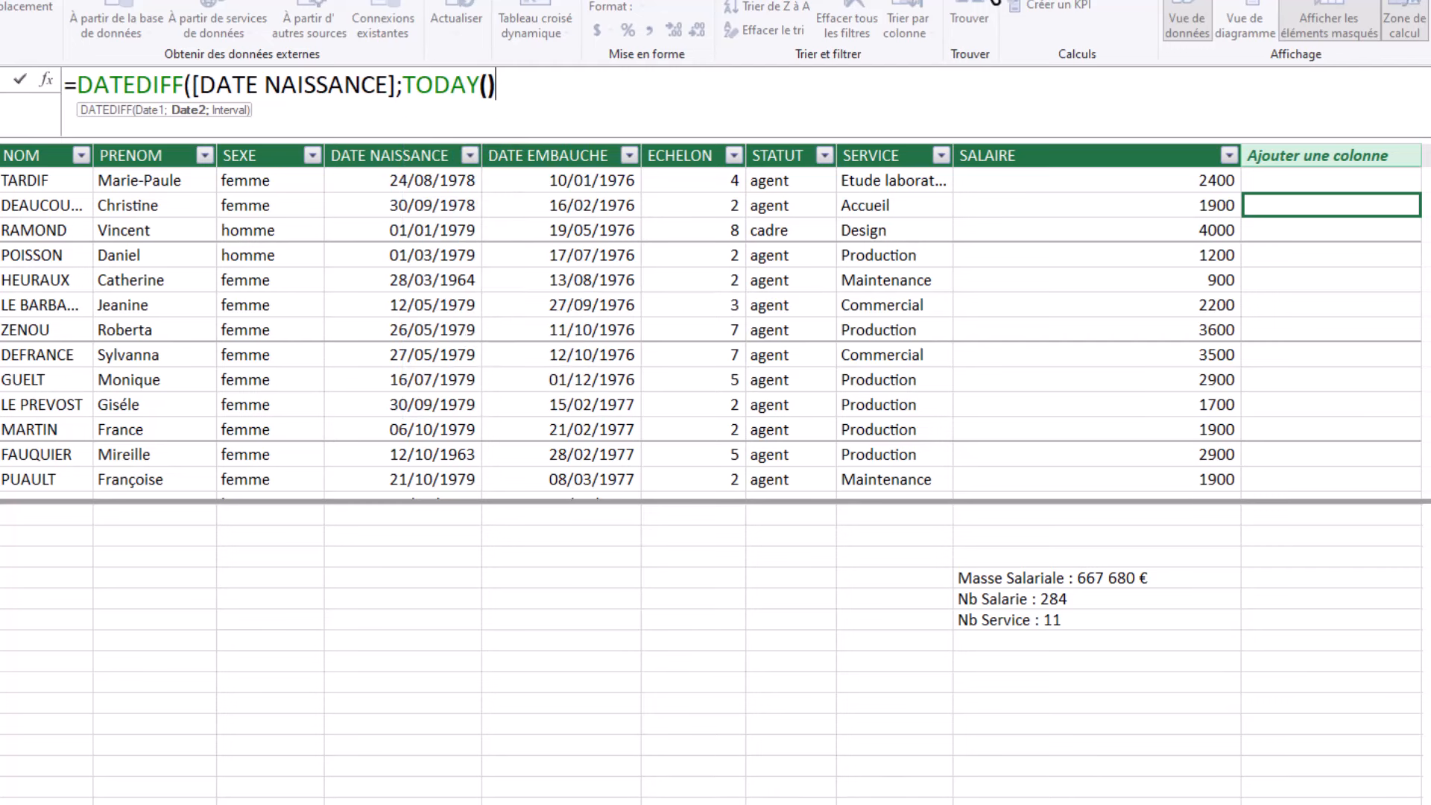
text(;)
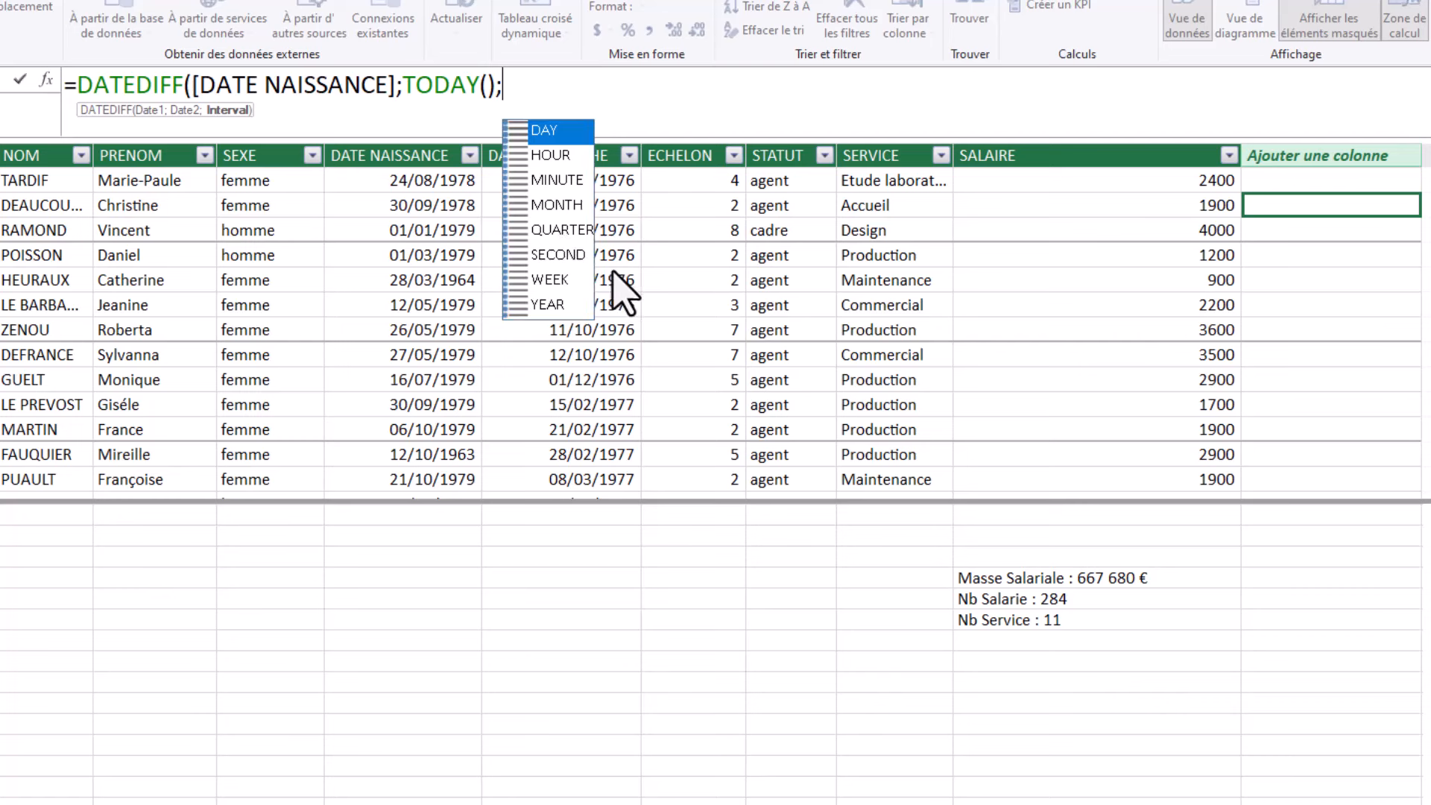
double_click(549, 306)
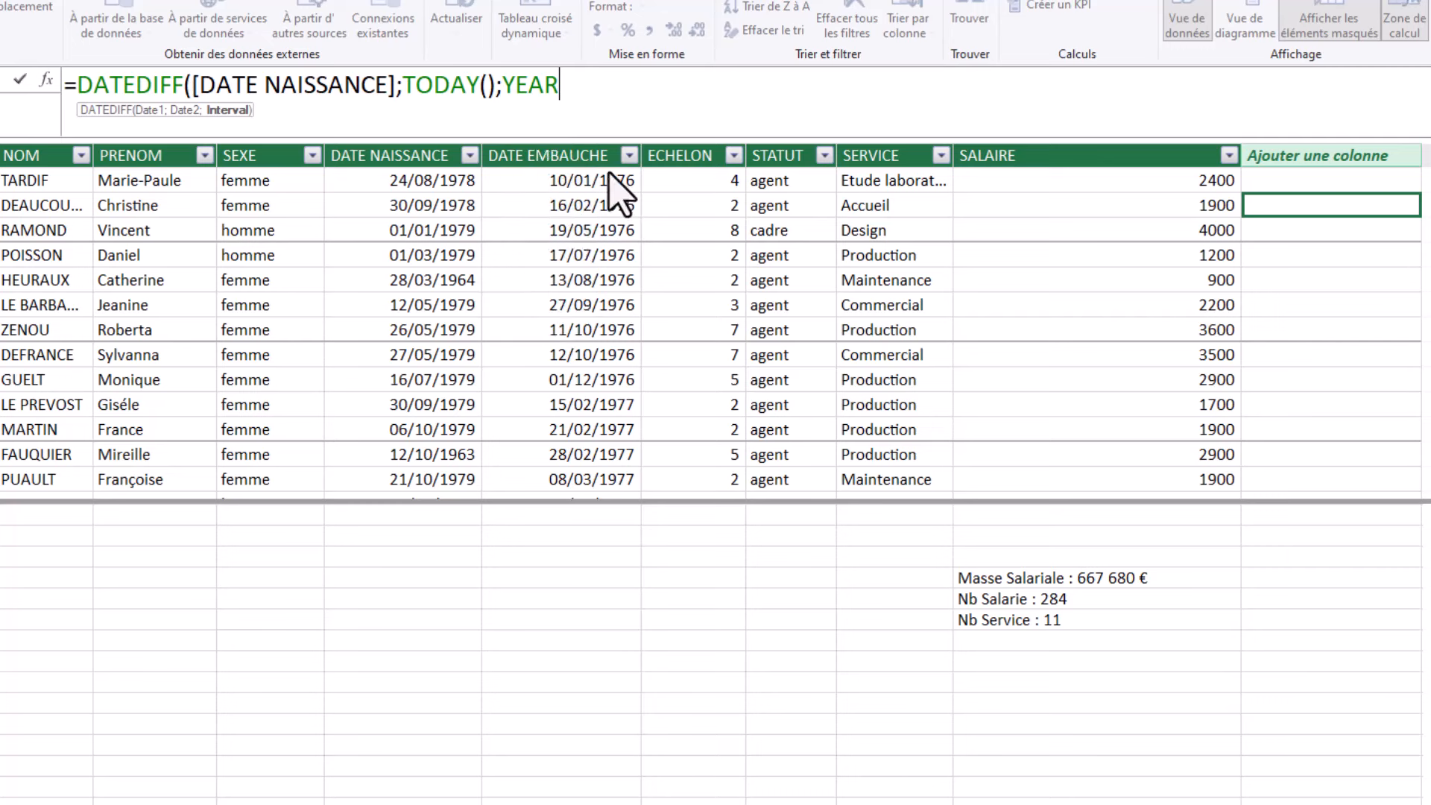
text())
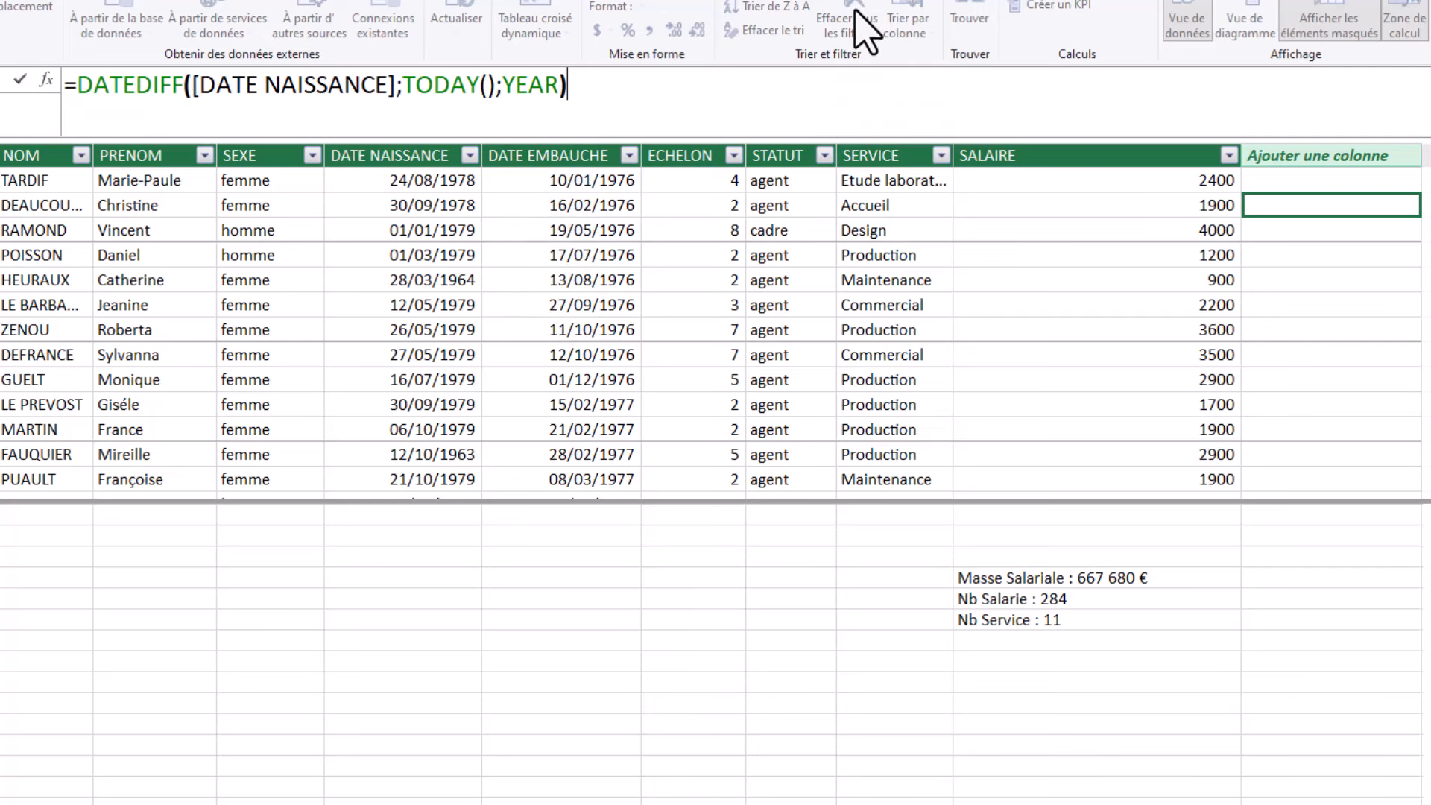
key(Return)
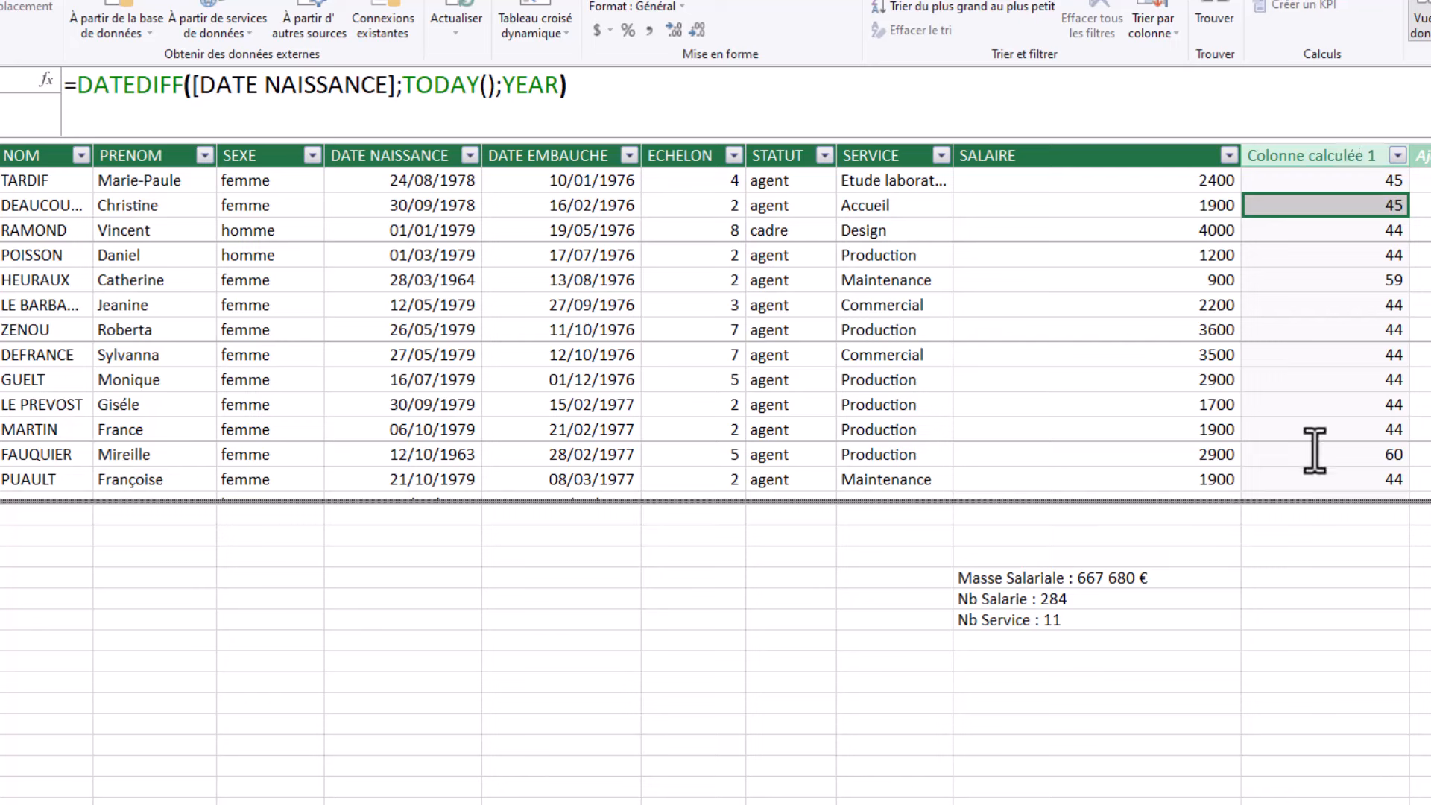
Rename the new calculated column as Age.
double_click(1325, 161)
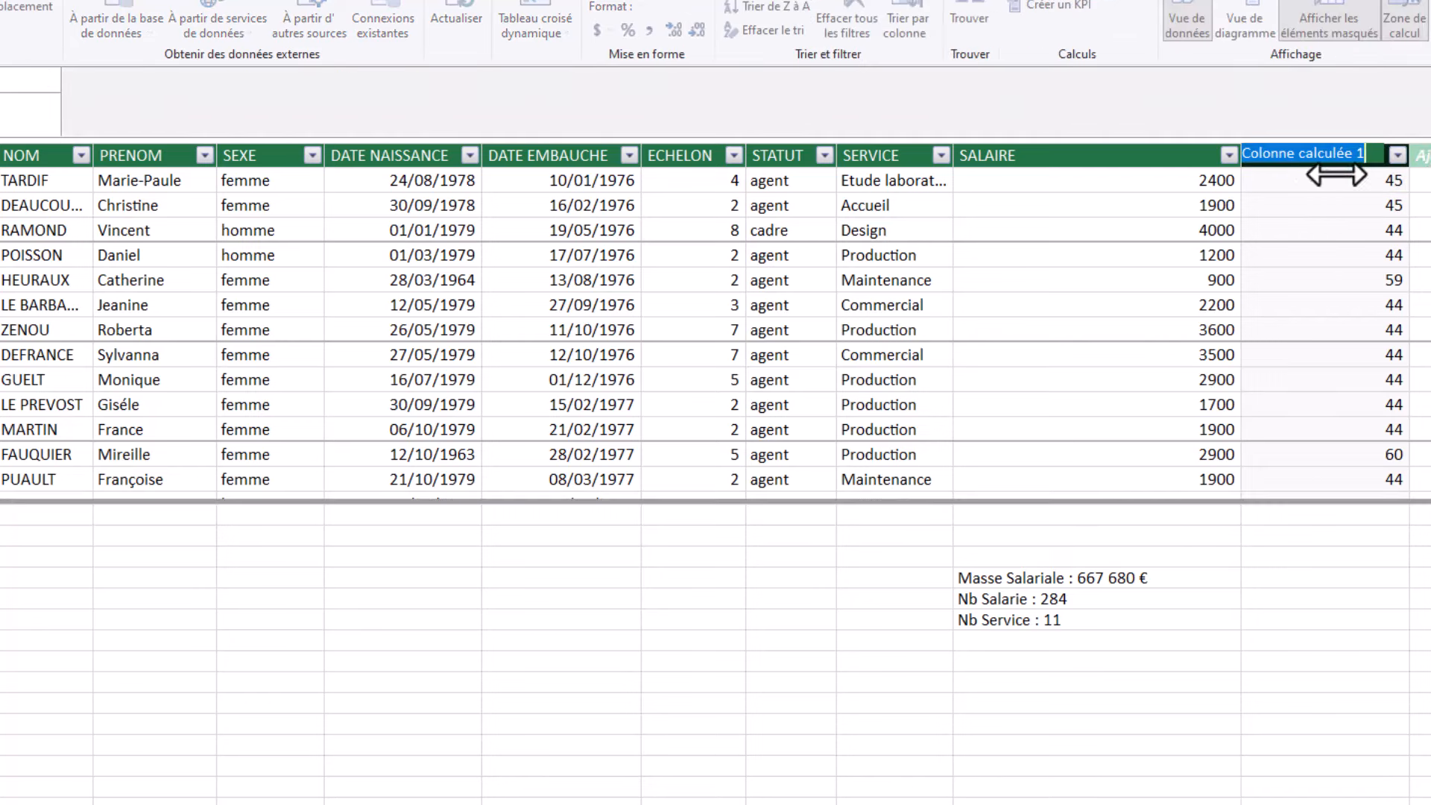
text(Age)
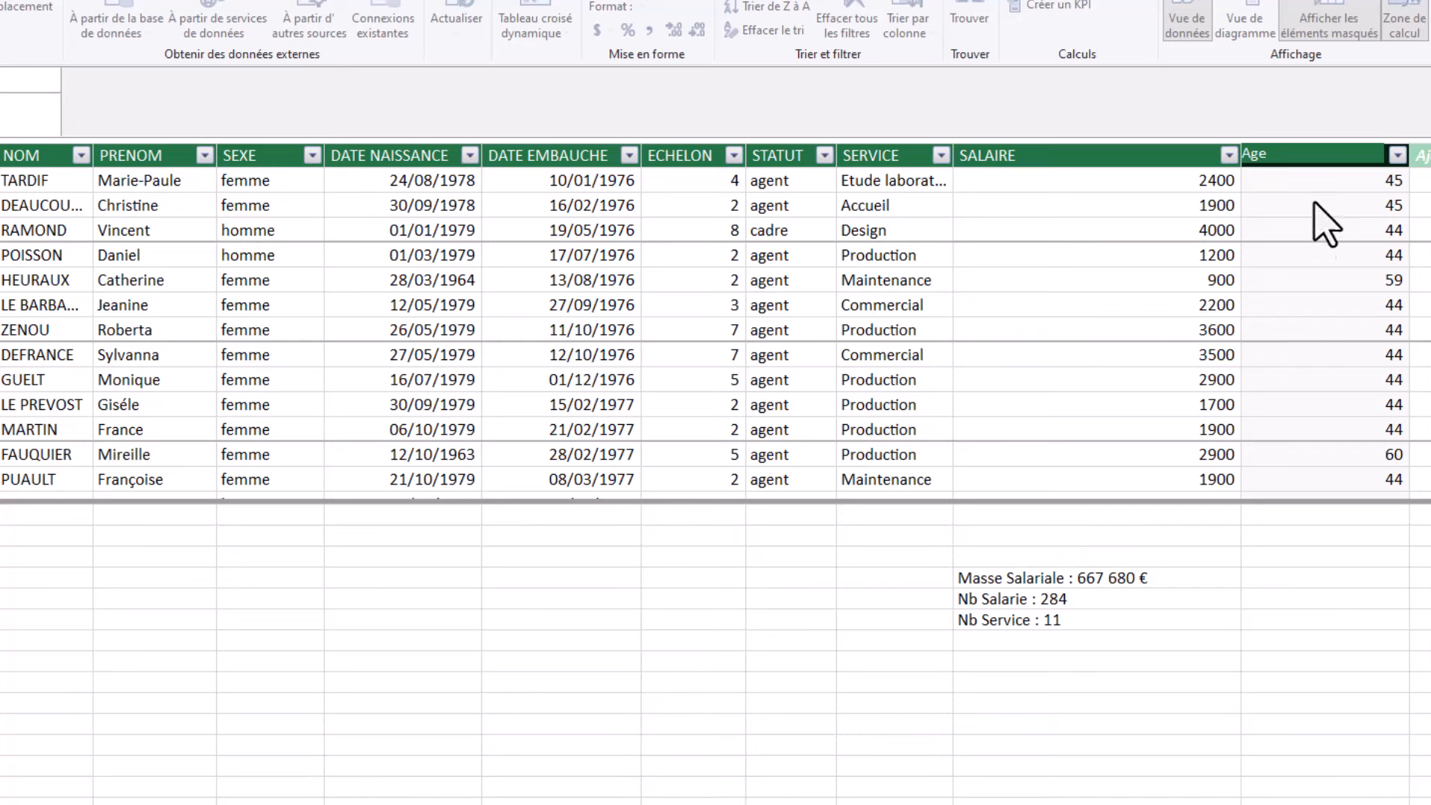
key(Return)
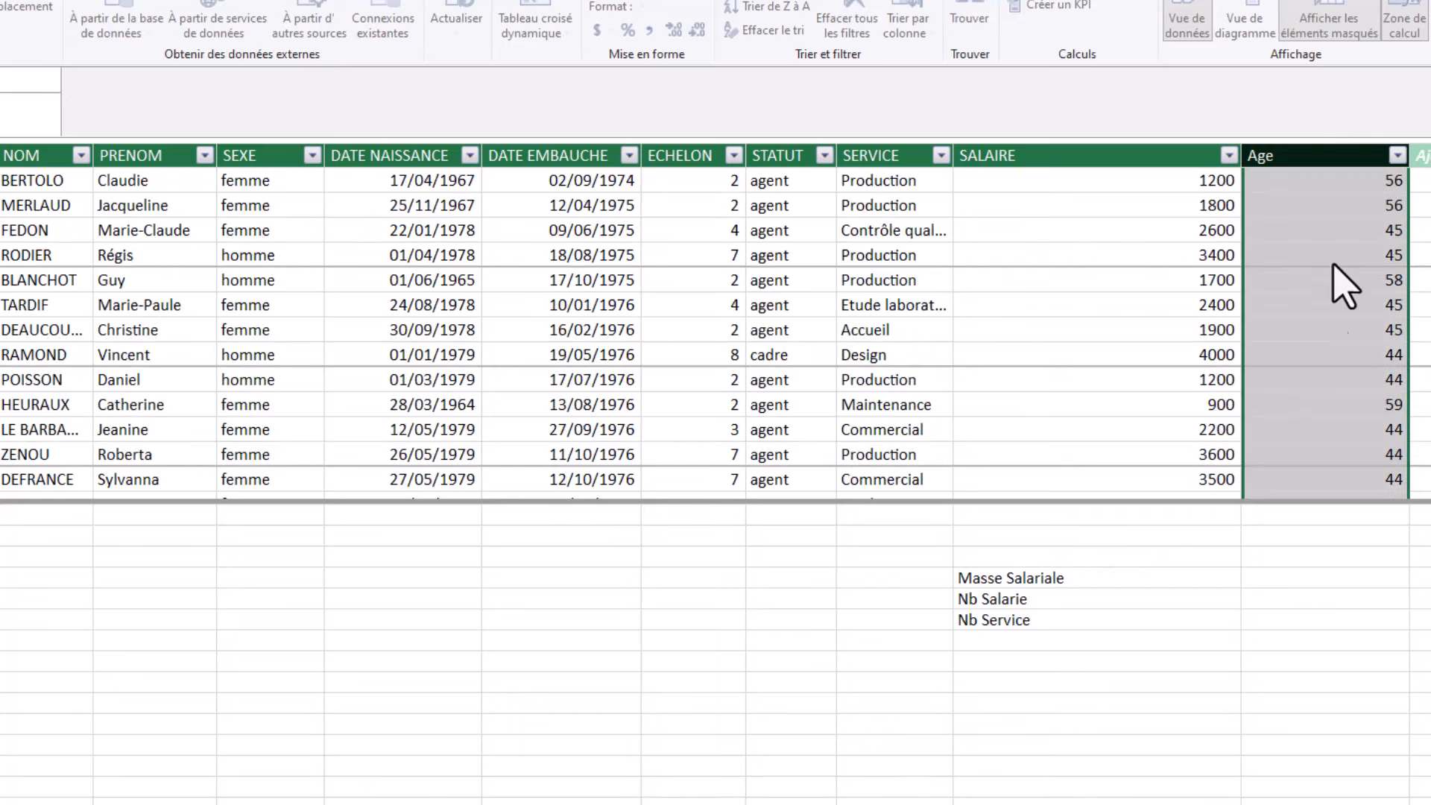
click(1162, 661)
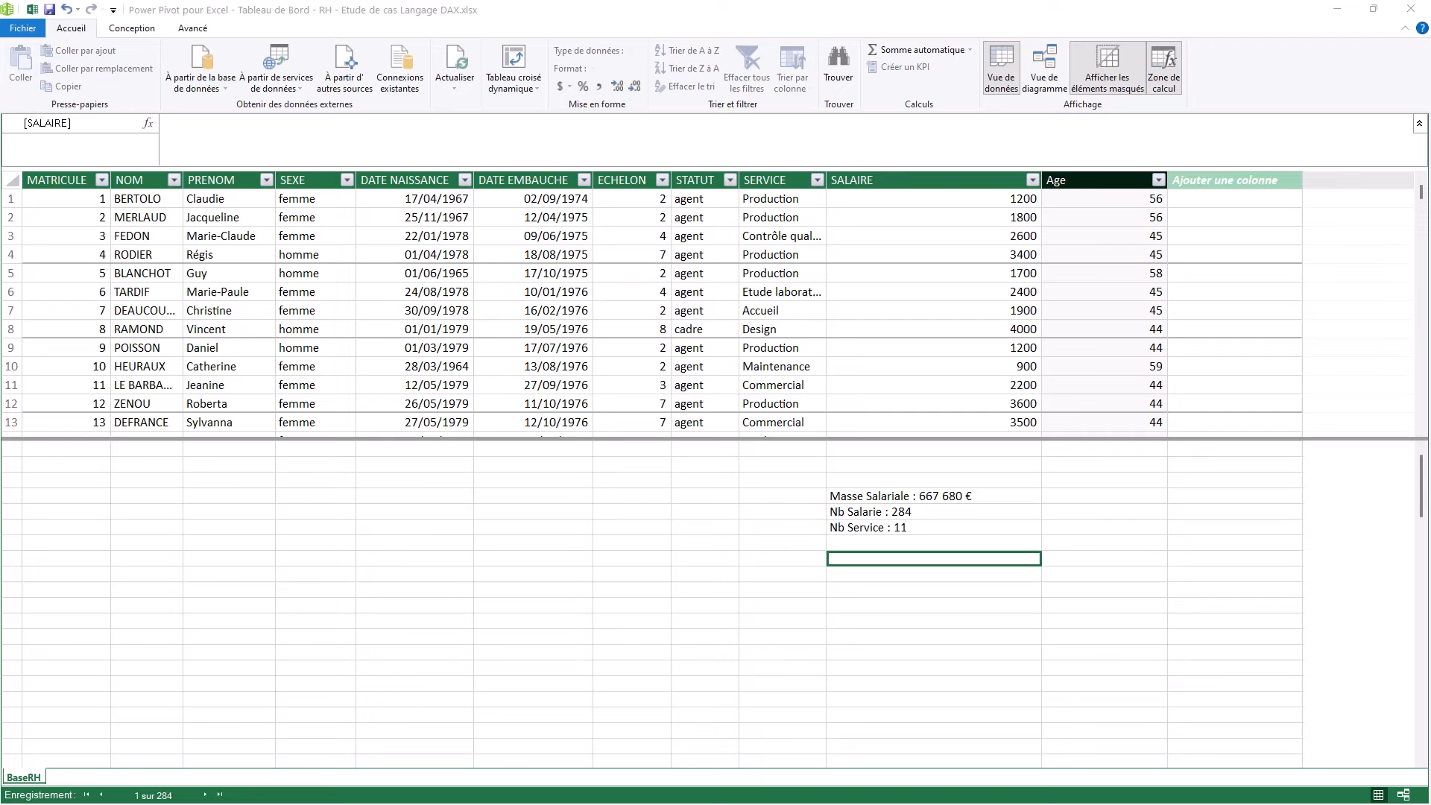
Move the Power Pivot window aside to examine the Tranche Age performance chart on the Exemple dashboard, and maximize the window again.
click(869, 543)
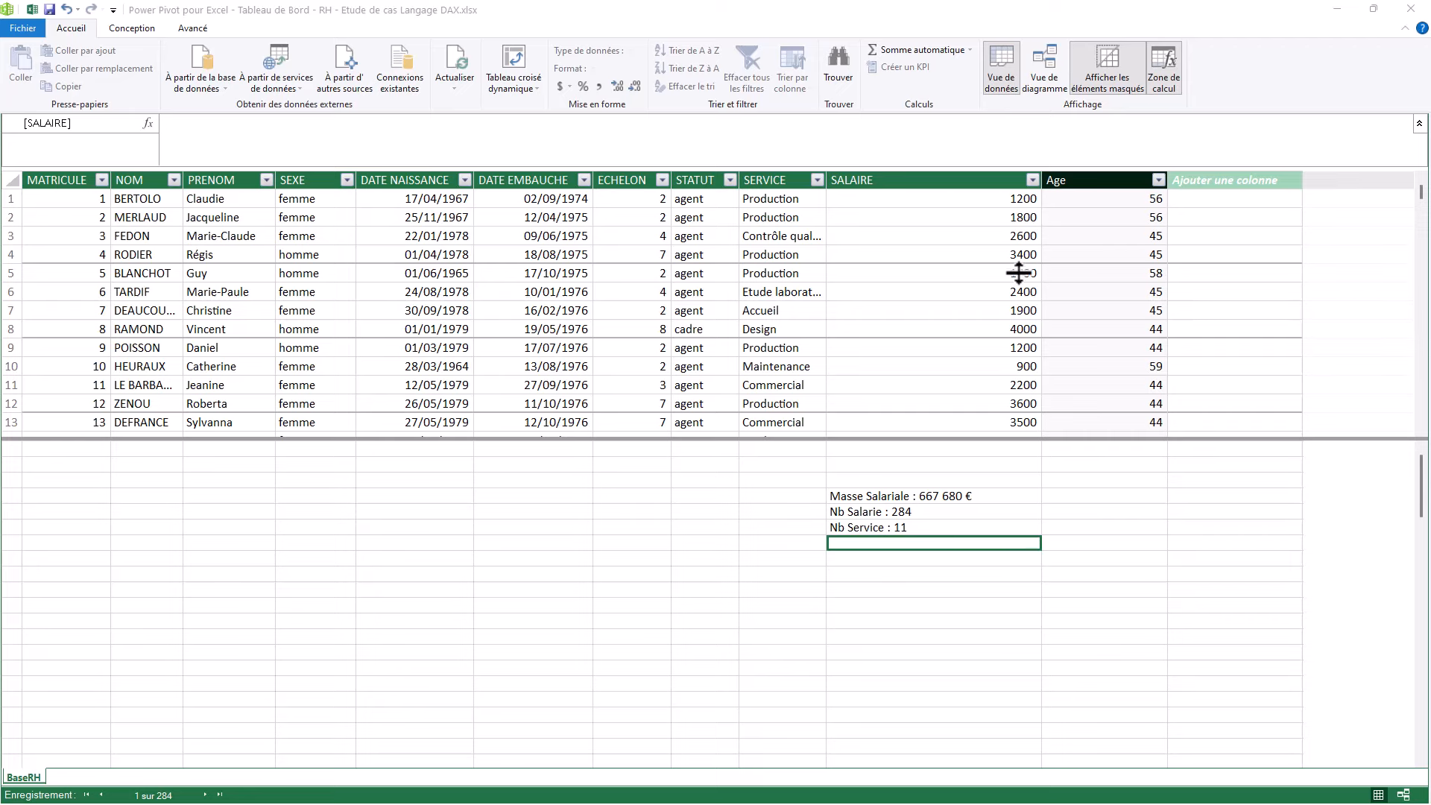
click(1222, 199)
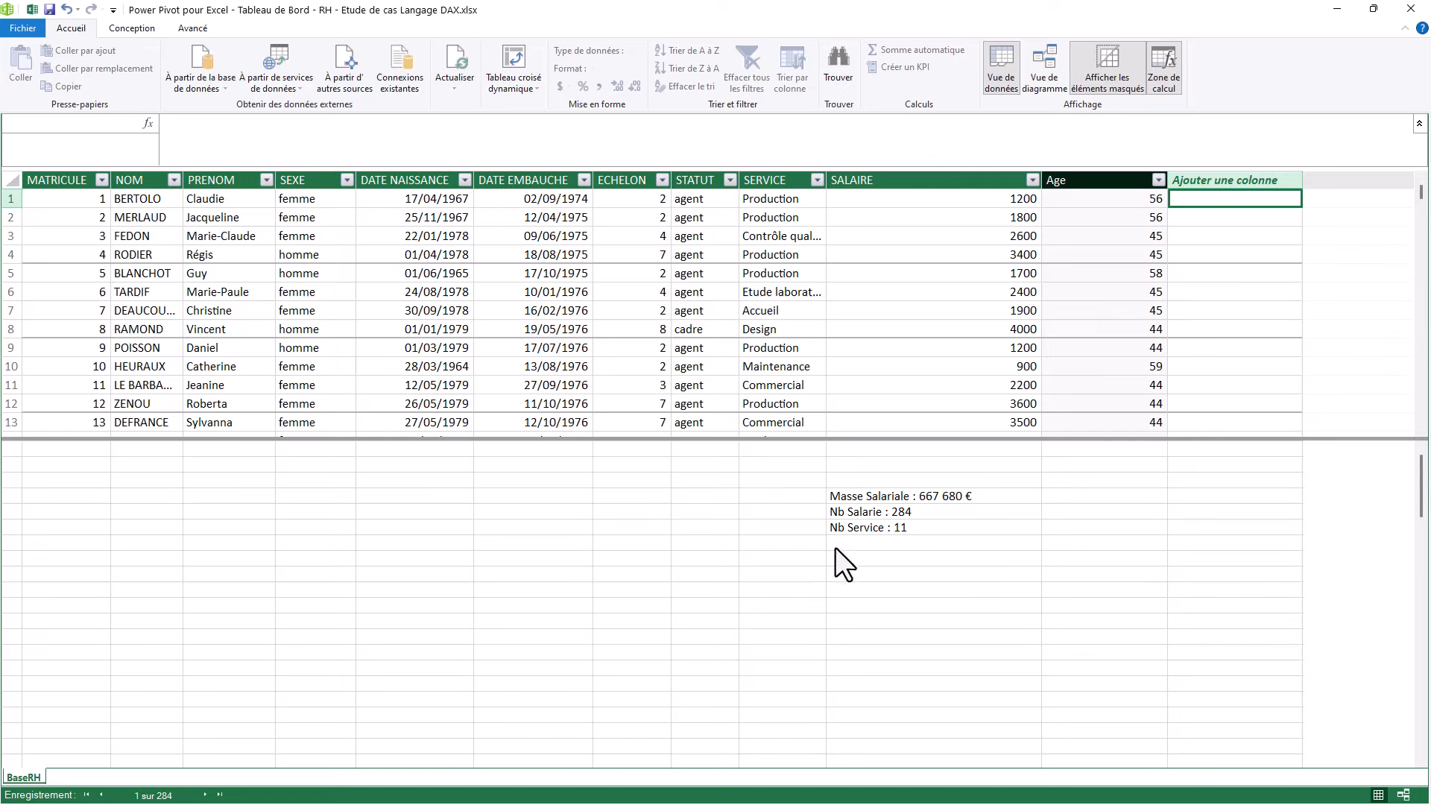
click(1229, 222)
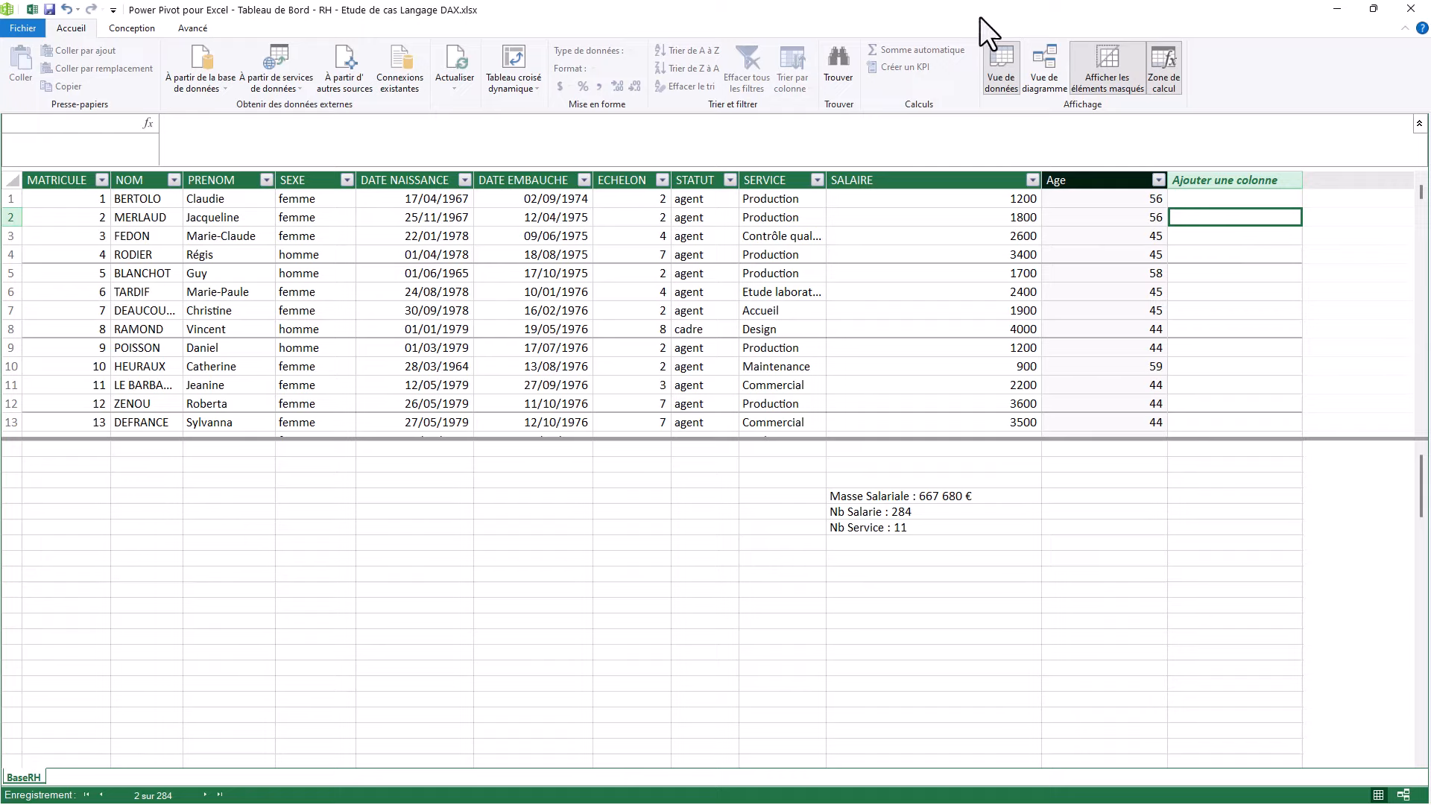
drag(979, 16, 571, 266)
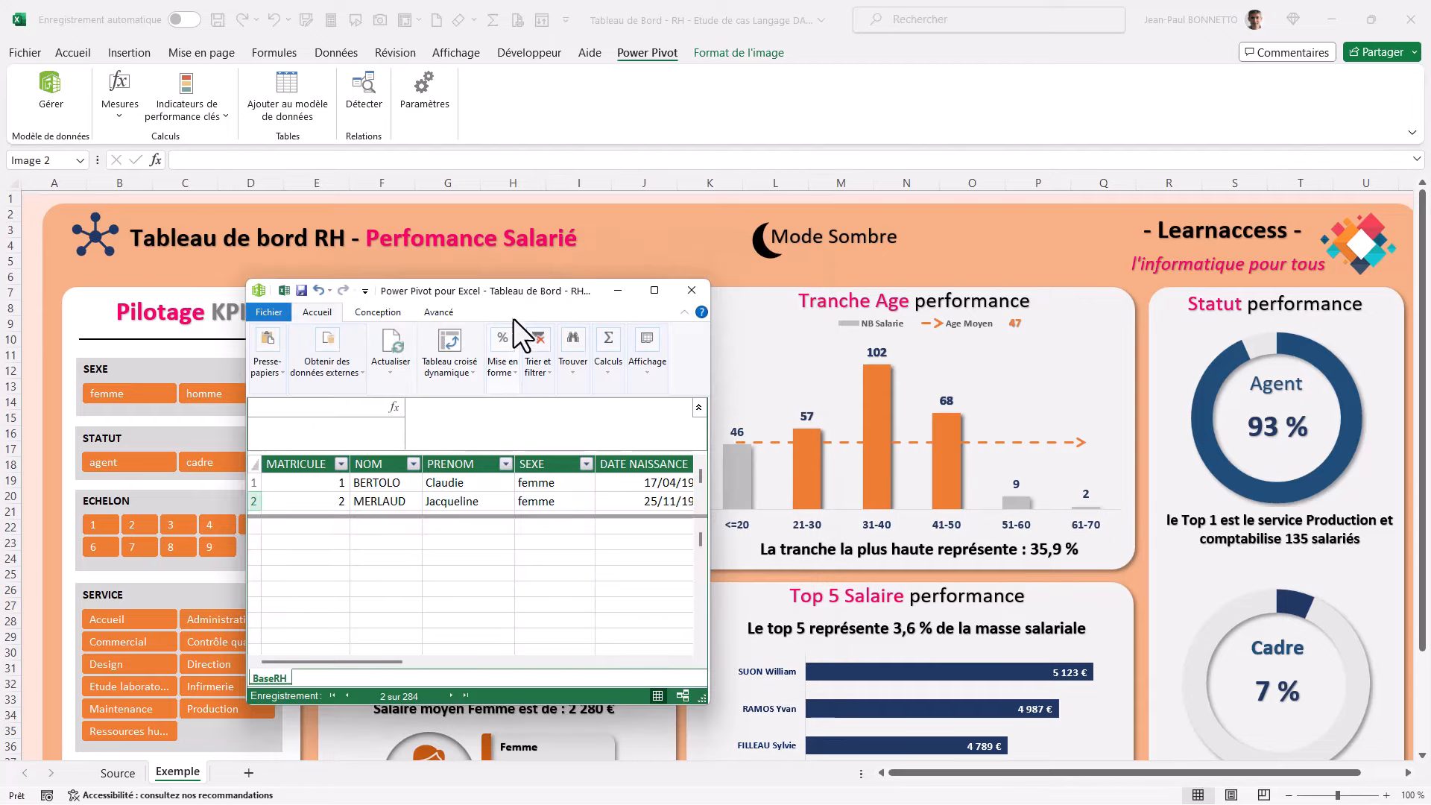
drag(515, 297, 475, 514)
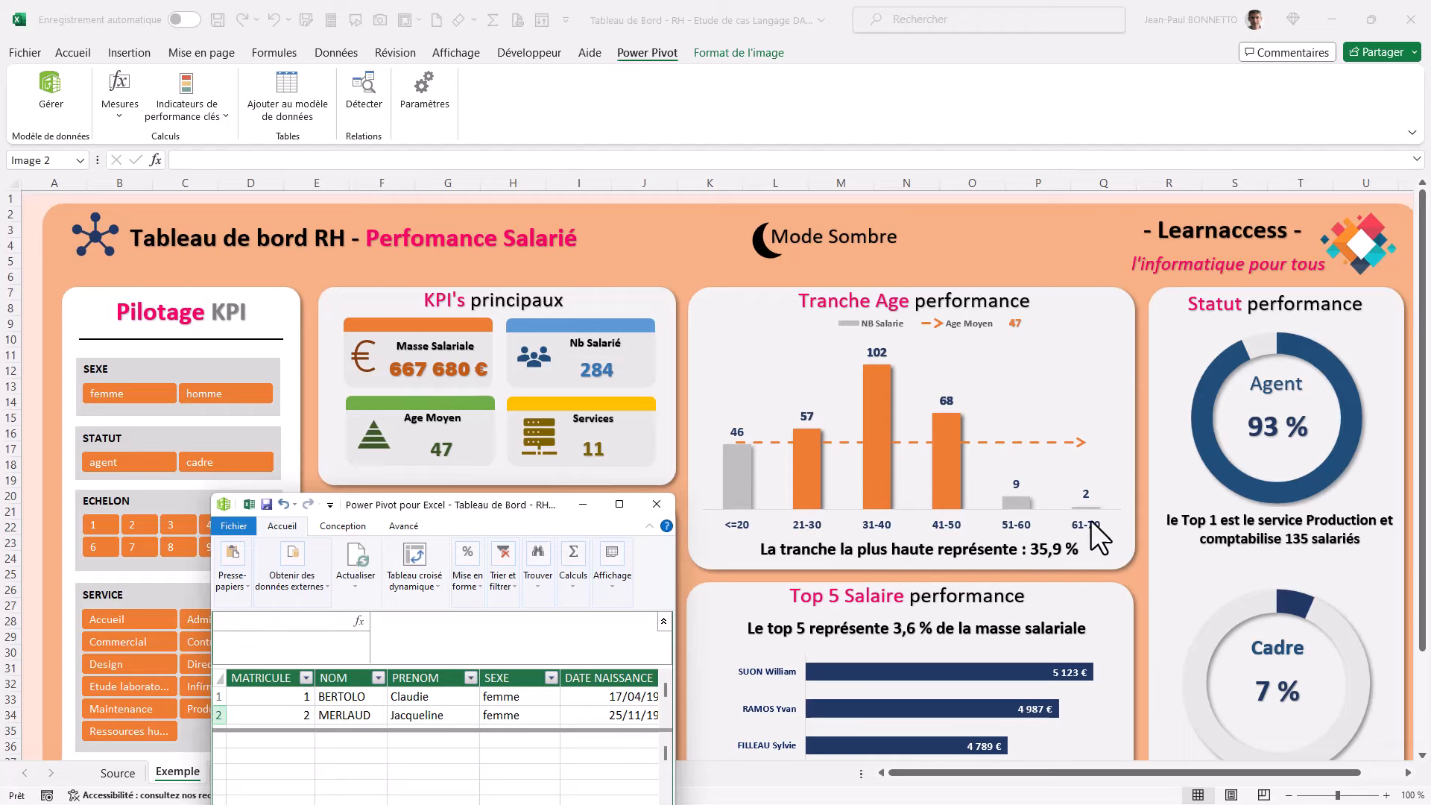
drag(494, 506, 793, 209)
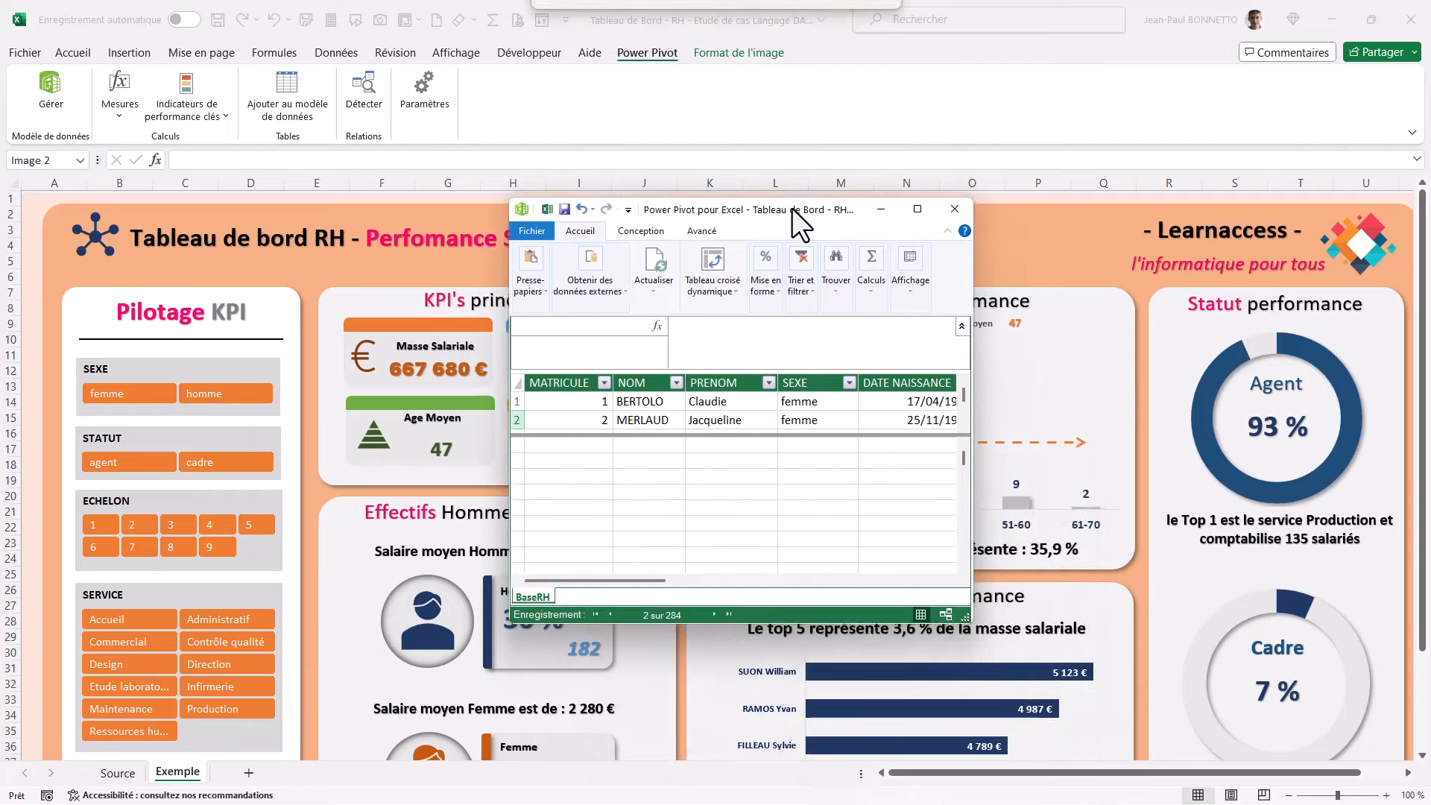
click(917, 209)
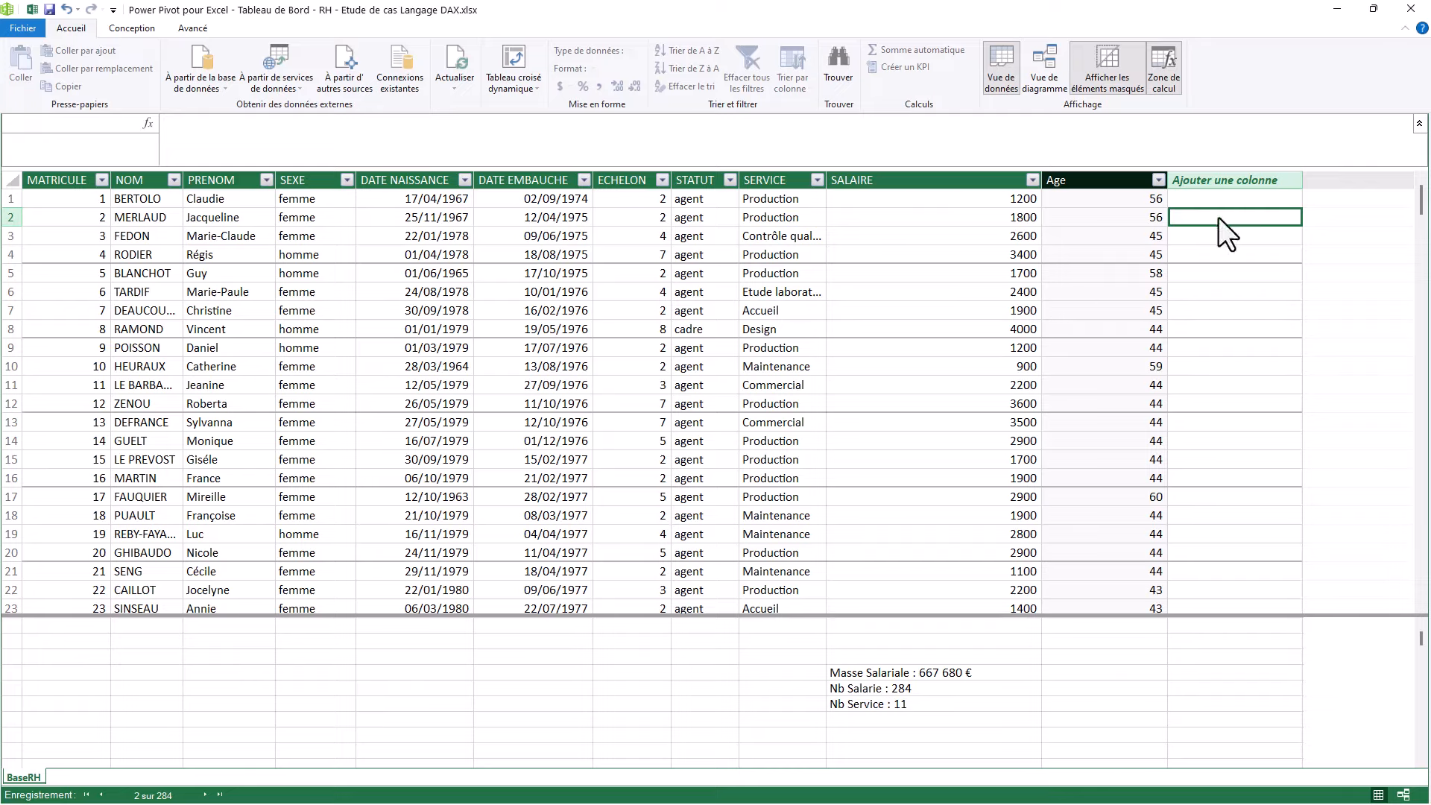
Begin a calculated column after Age with the formula =SWITCH(, add an indented new line and enlarge the formula area.
click(298, 134)
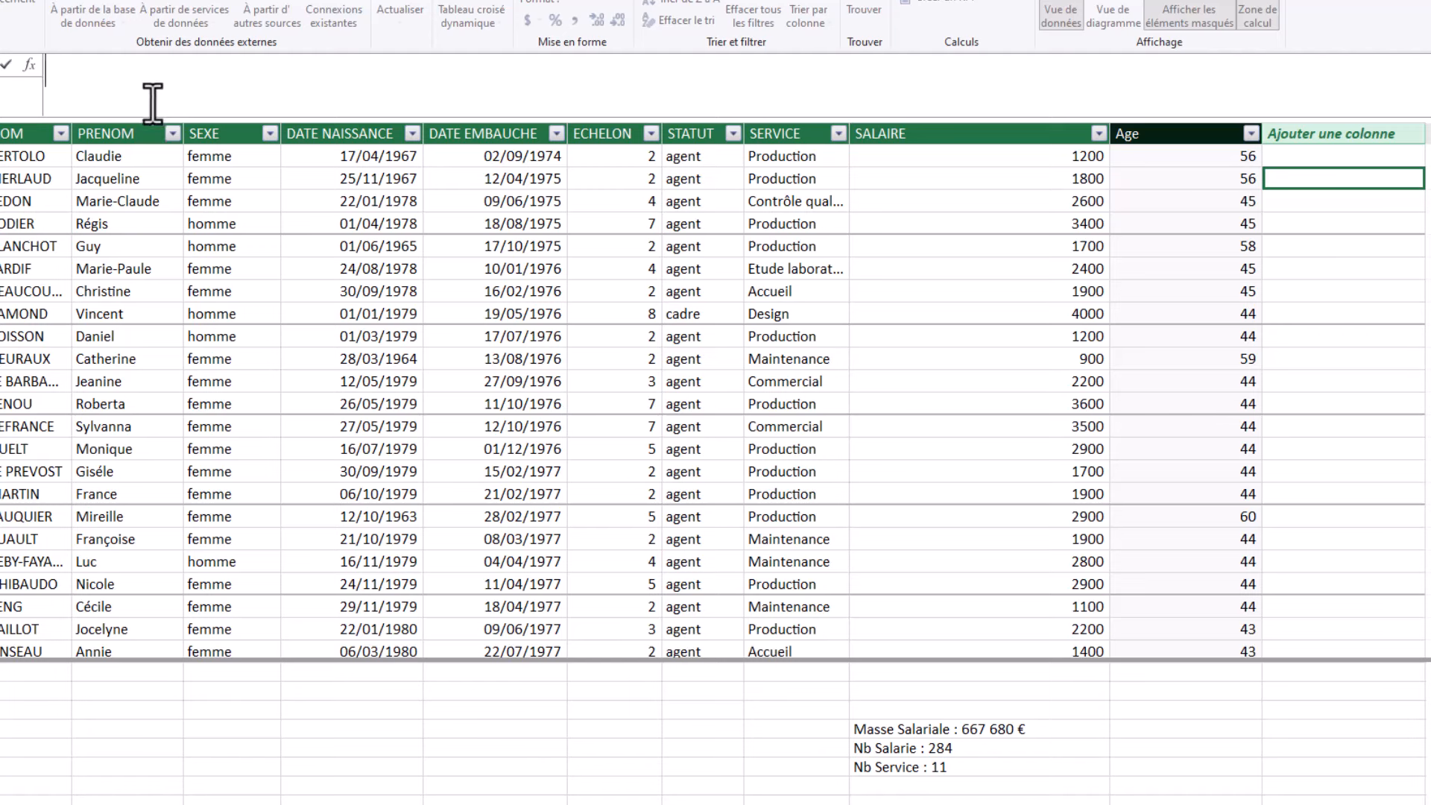
text(=)
text(SW)
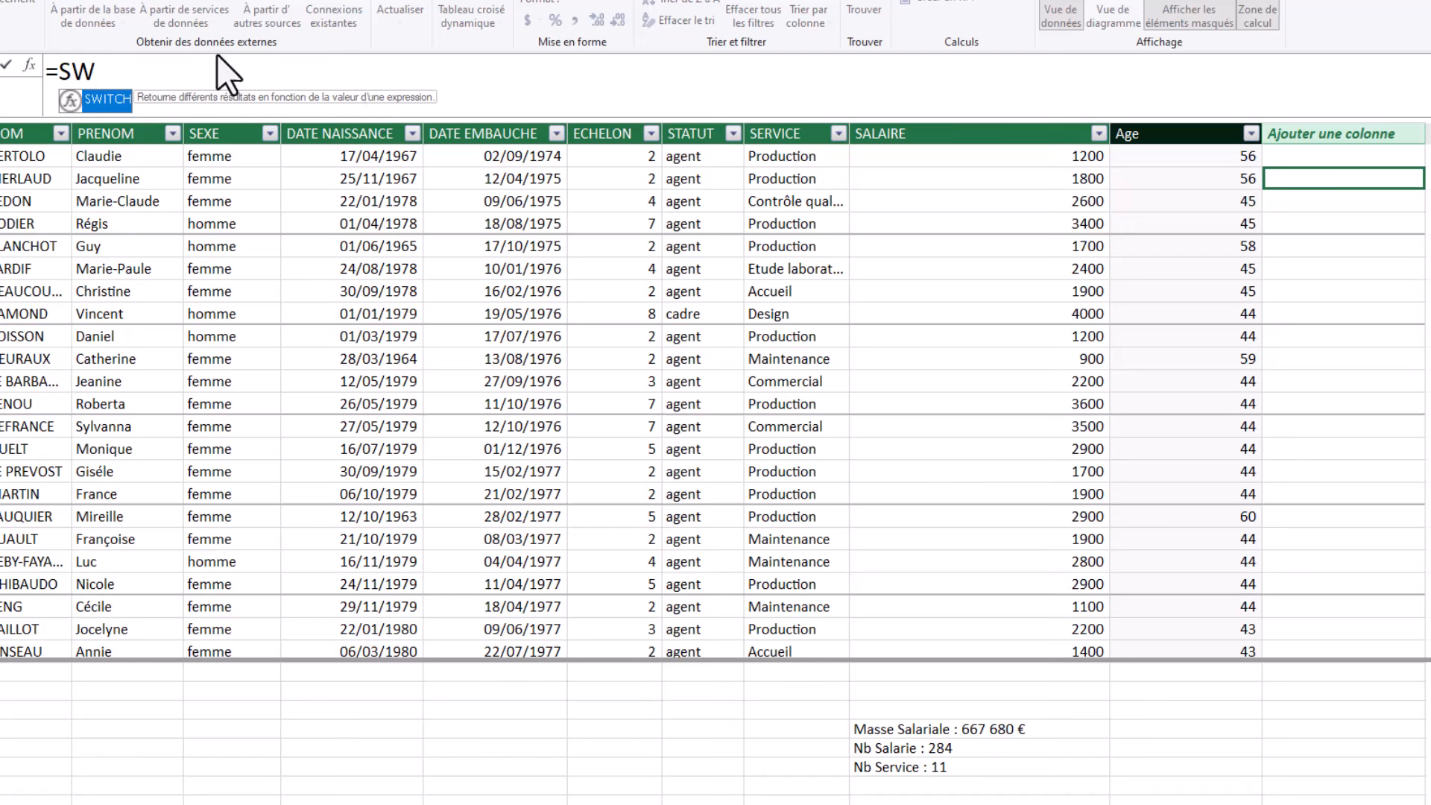
double_click(107, 100)
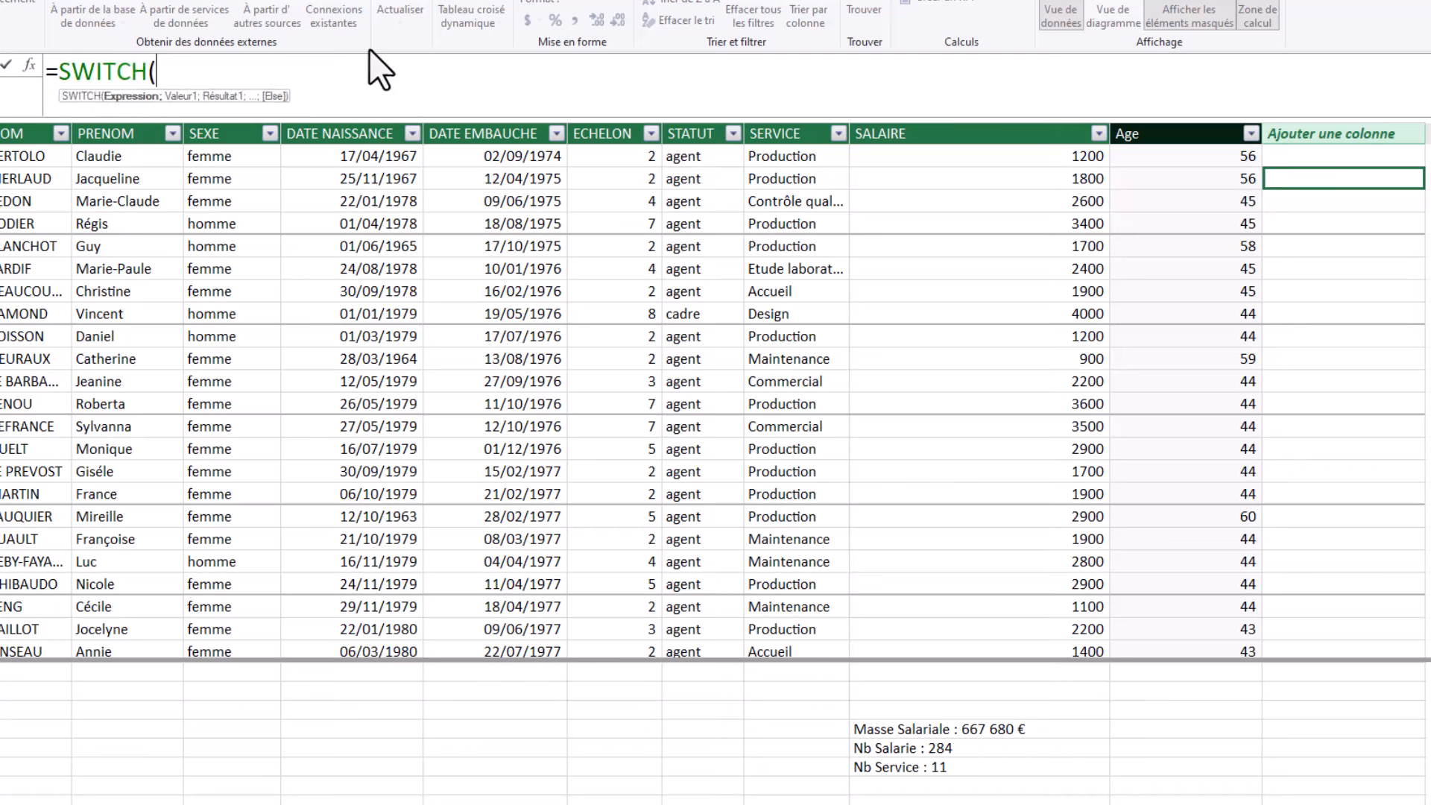
key(alt+Return)
key(Tab)
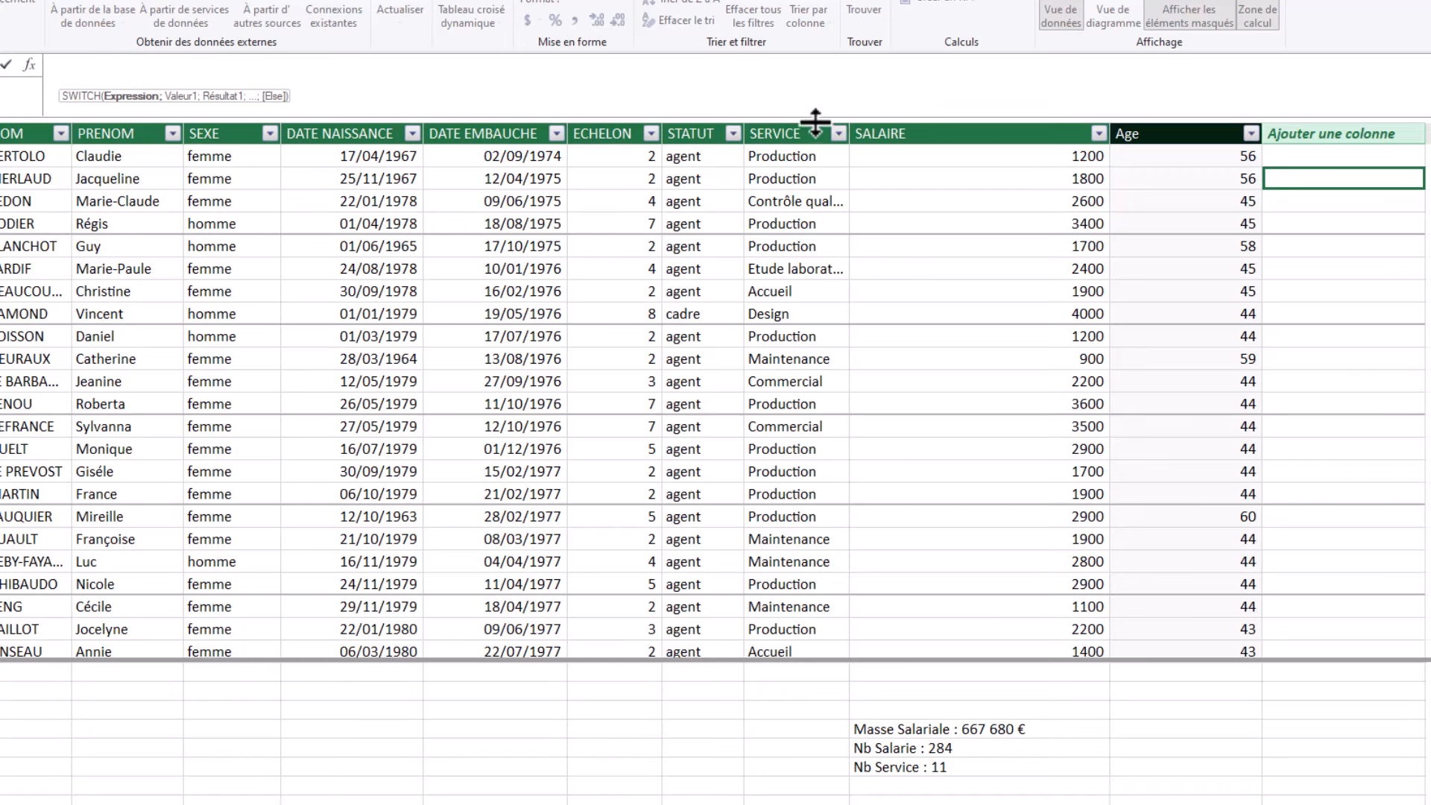
drag(815, 121, 782, 223)
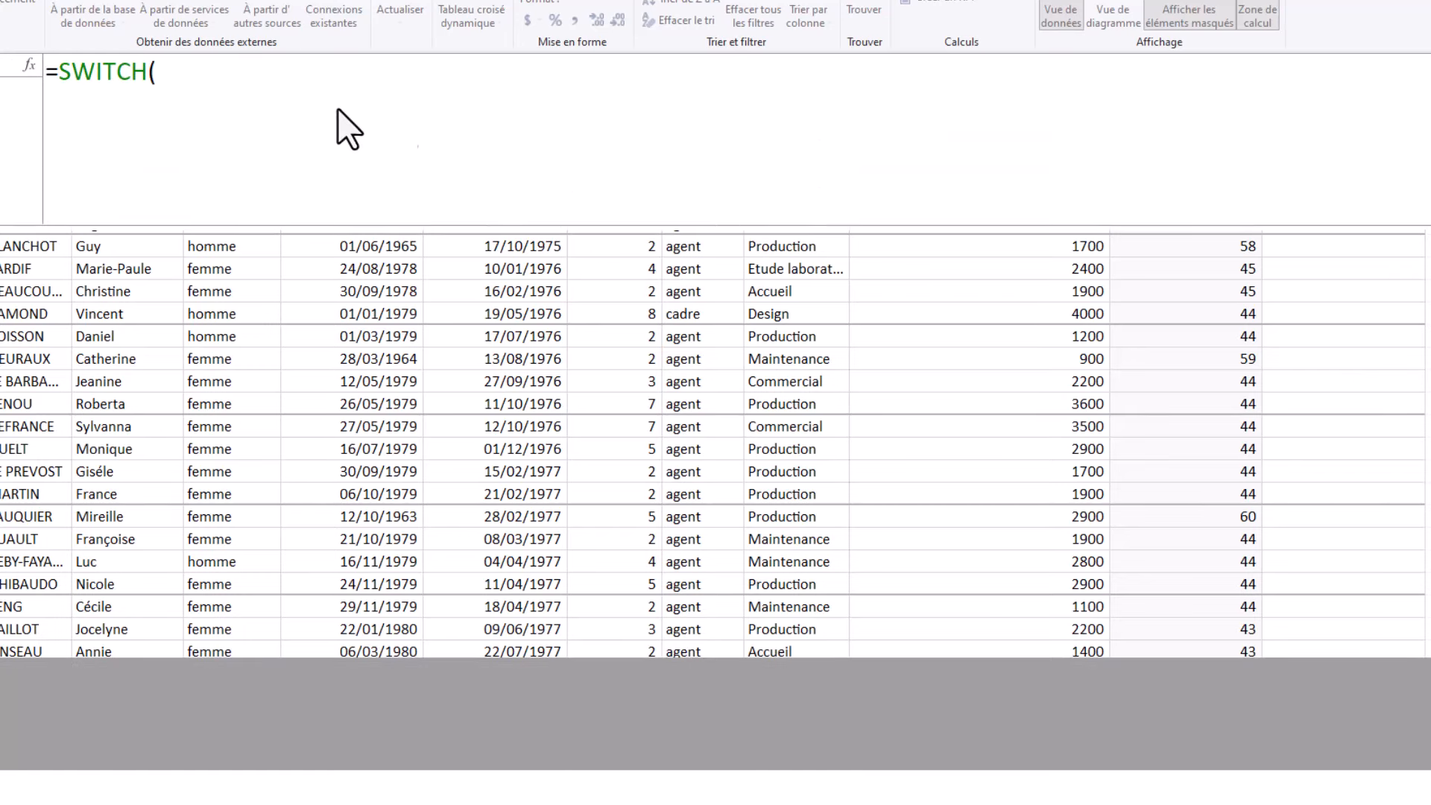
Enter TRUE() as the SWITCH expression on the indented line and start a new line after it.
click(159, 75)
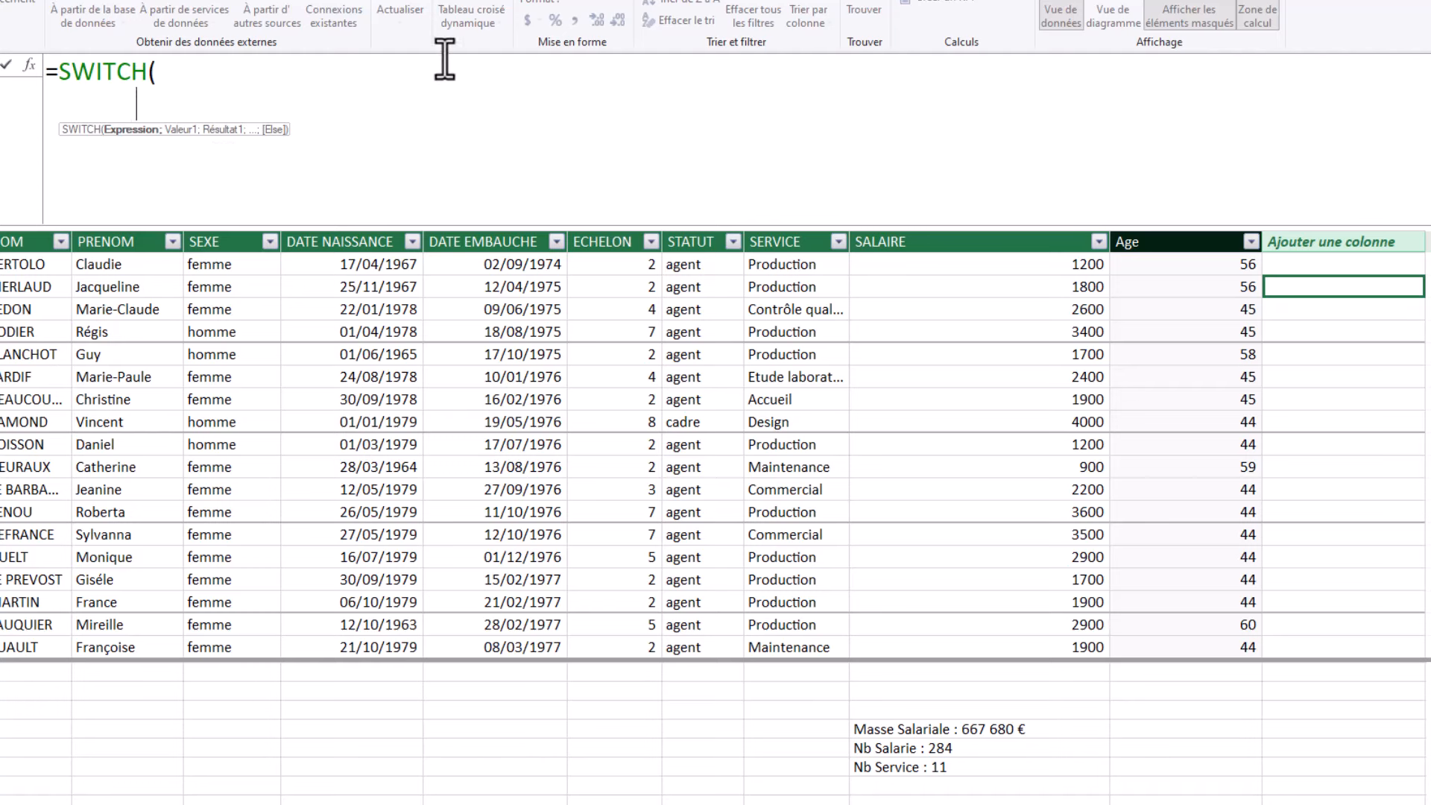
text(true)
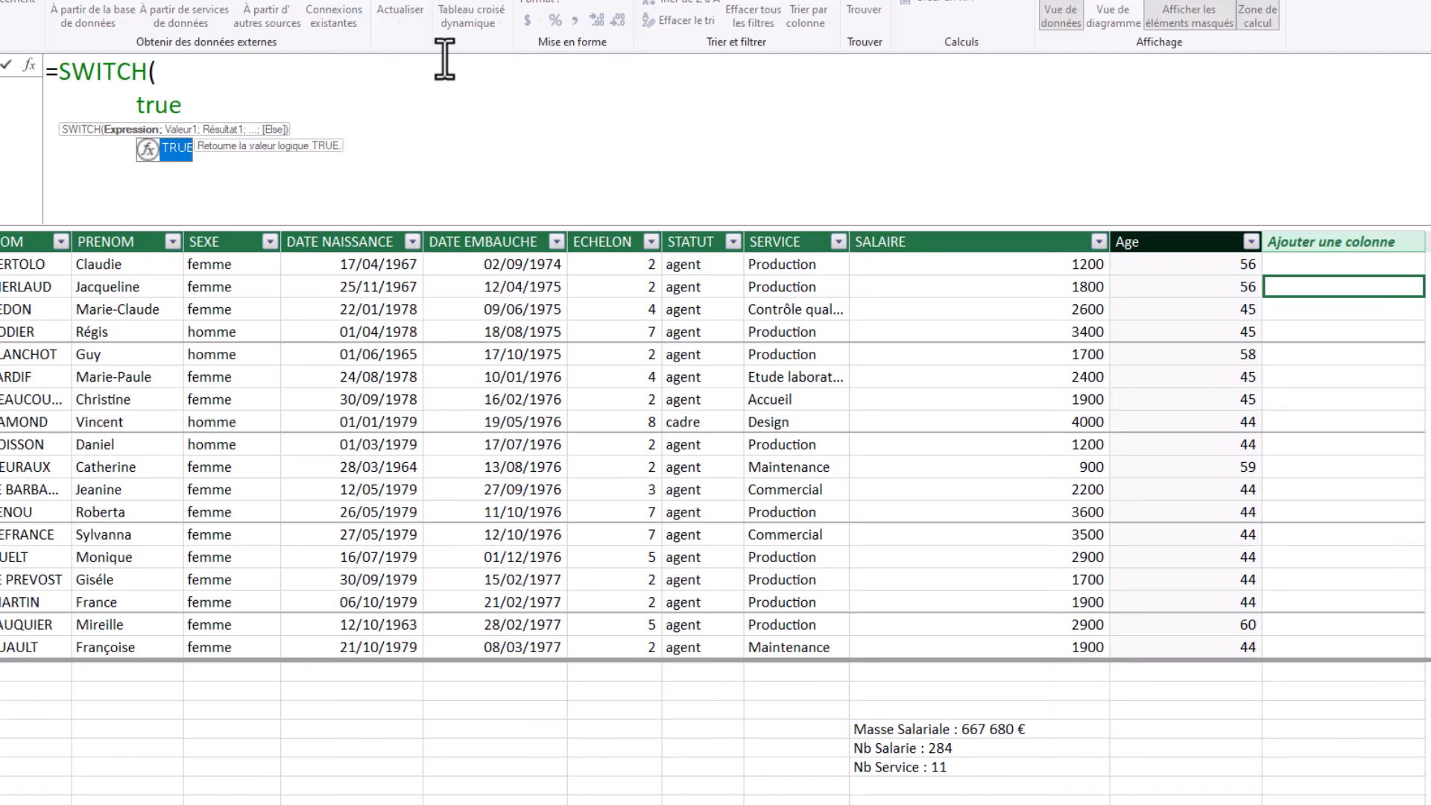
key(Tab)
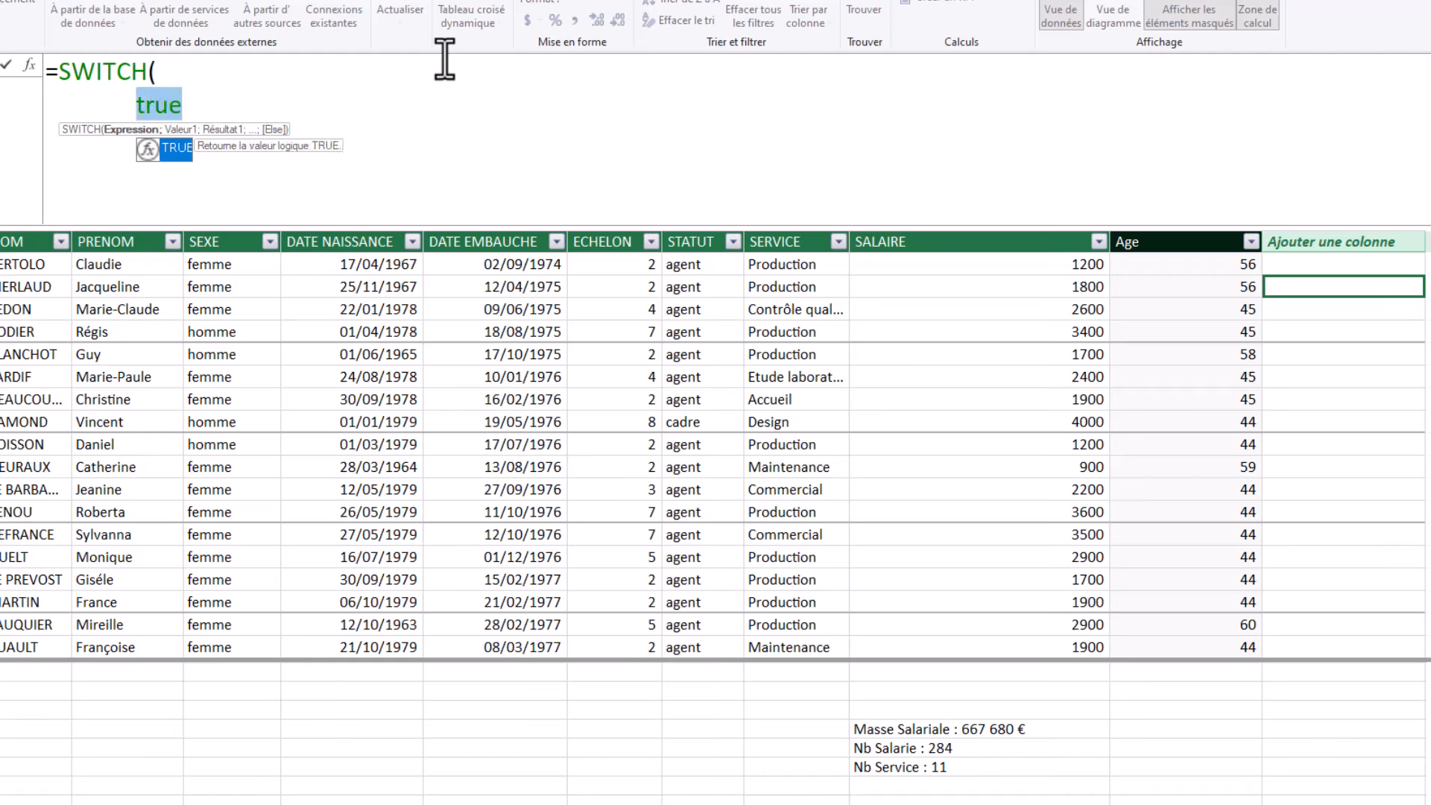
text(;)
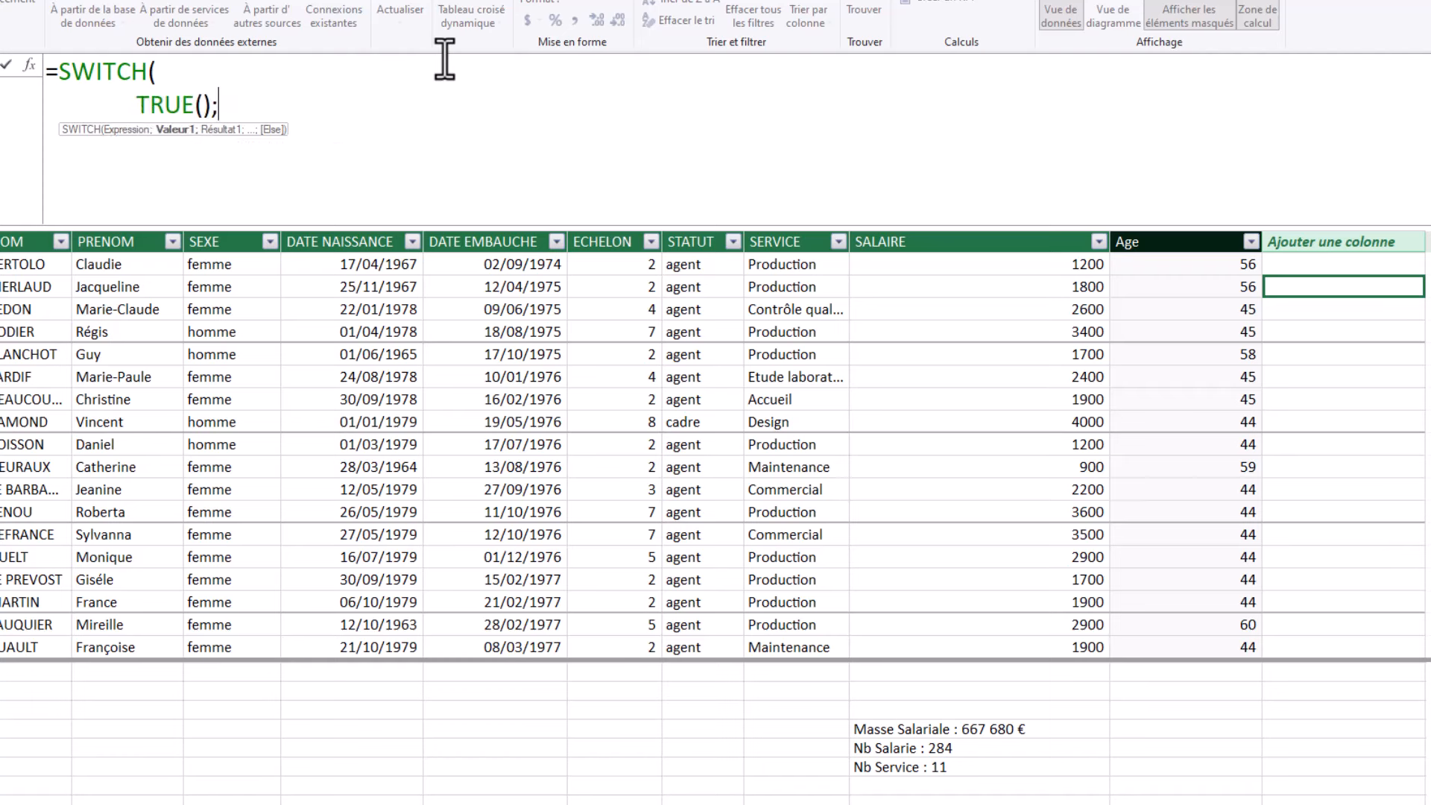
key(shift+Return)
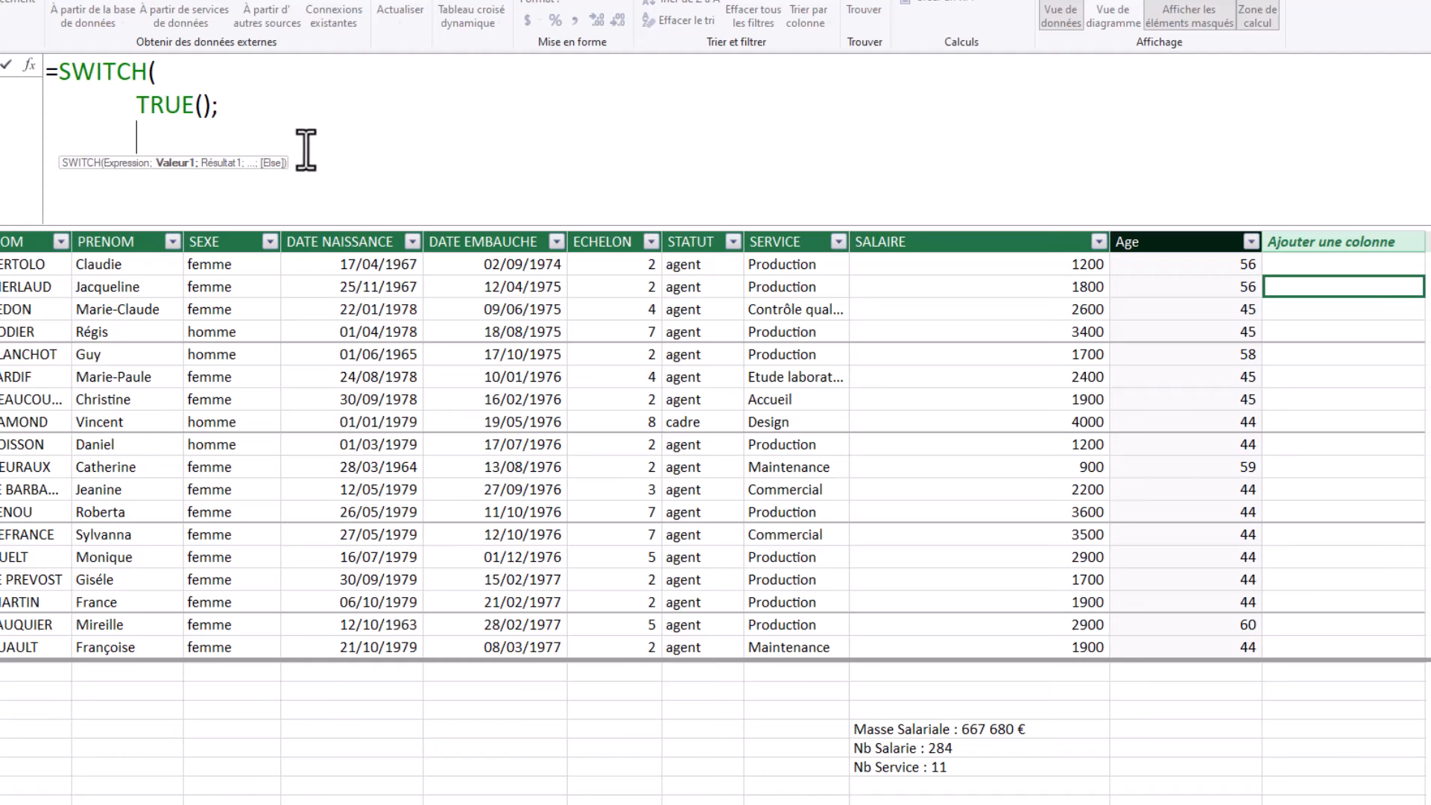
Add the first SWITCH condition BaseRH[Age]<=20 with the result "<=20" and start another line.
text(Ag)
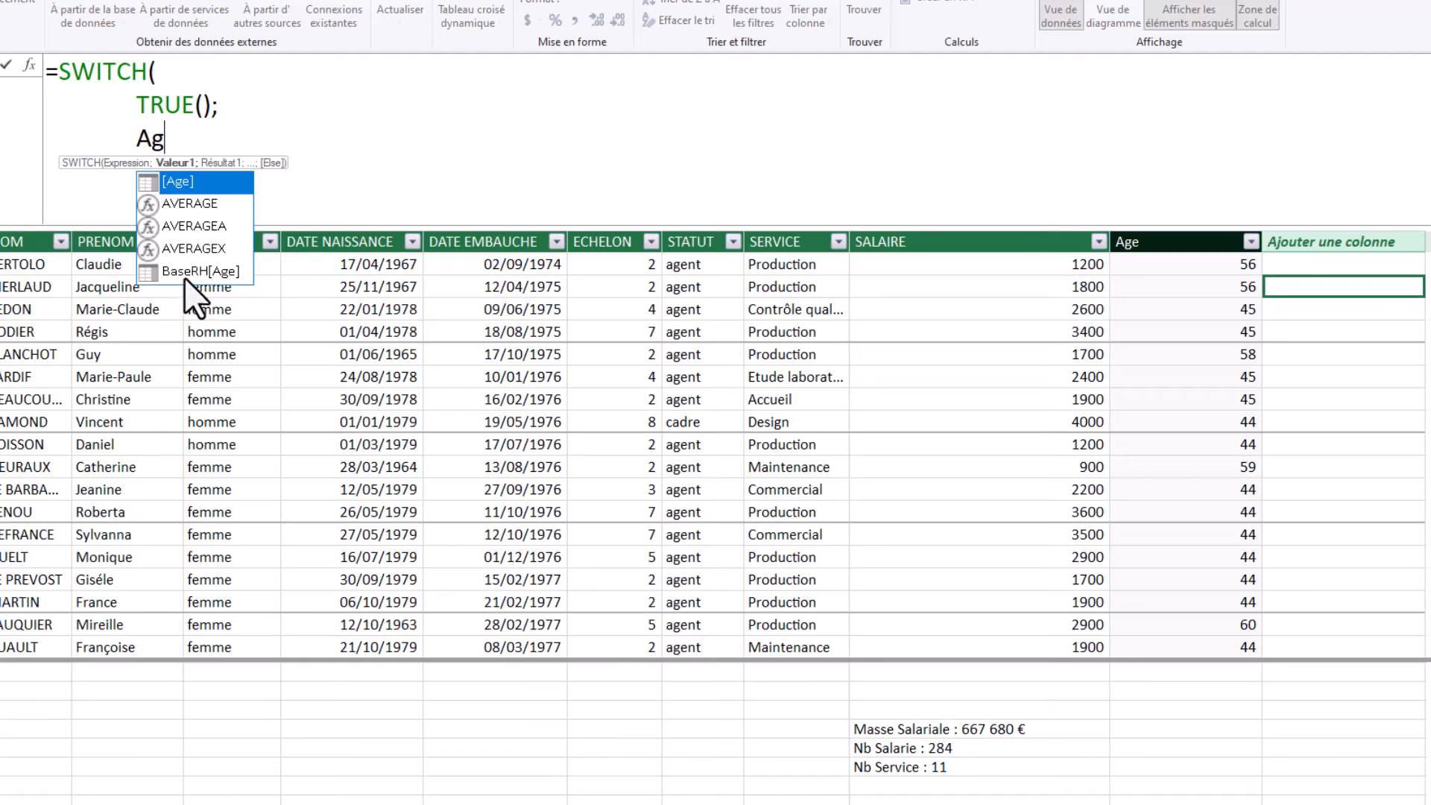
double_click(186, 275)
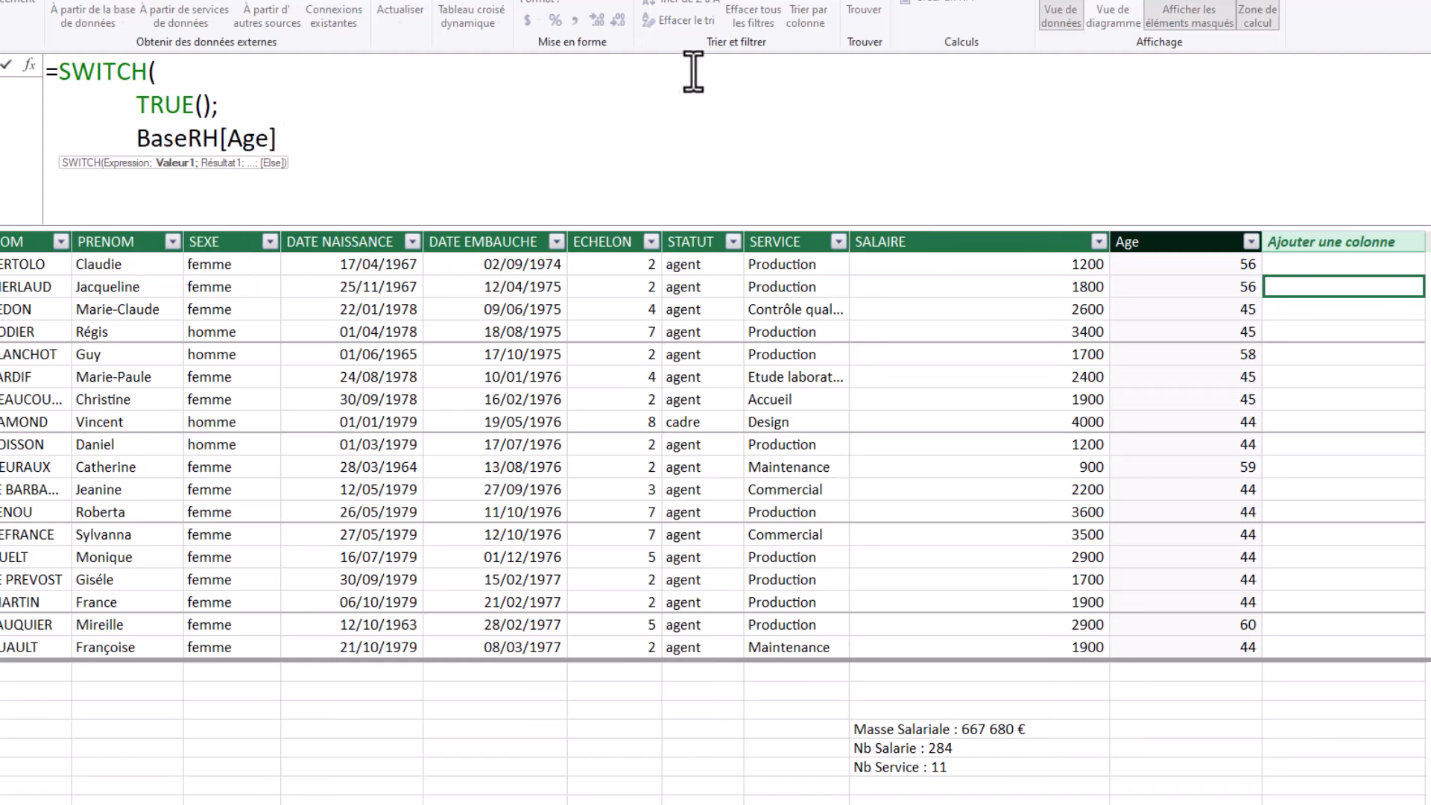
text(<=20;)
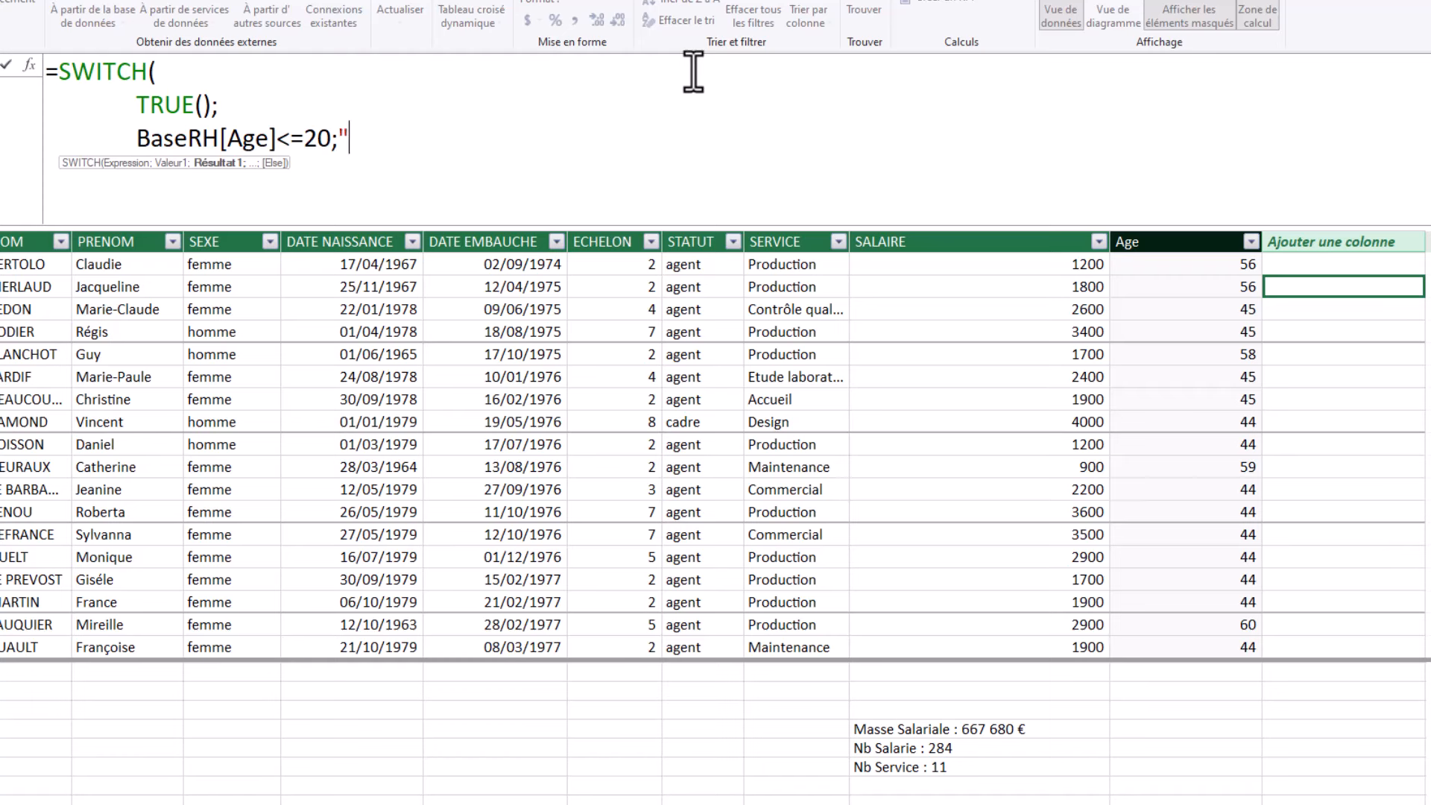
text("<=20")
text(;)
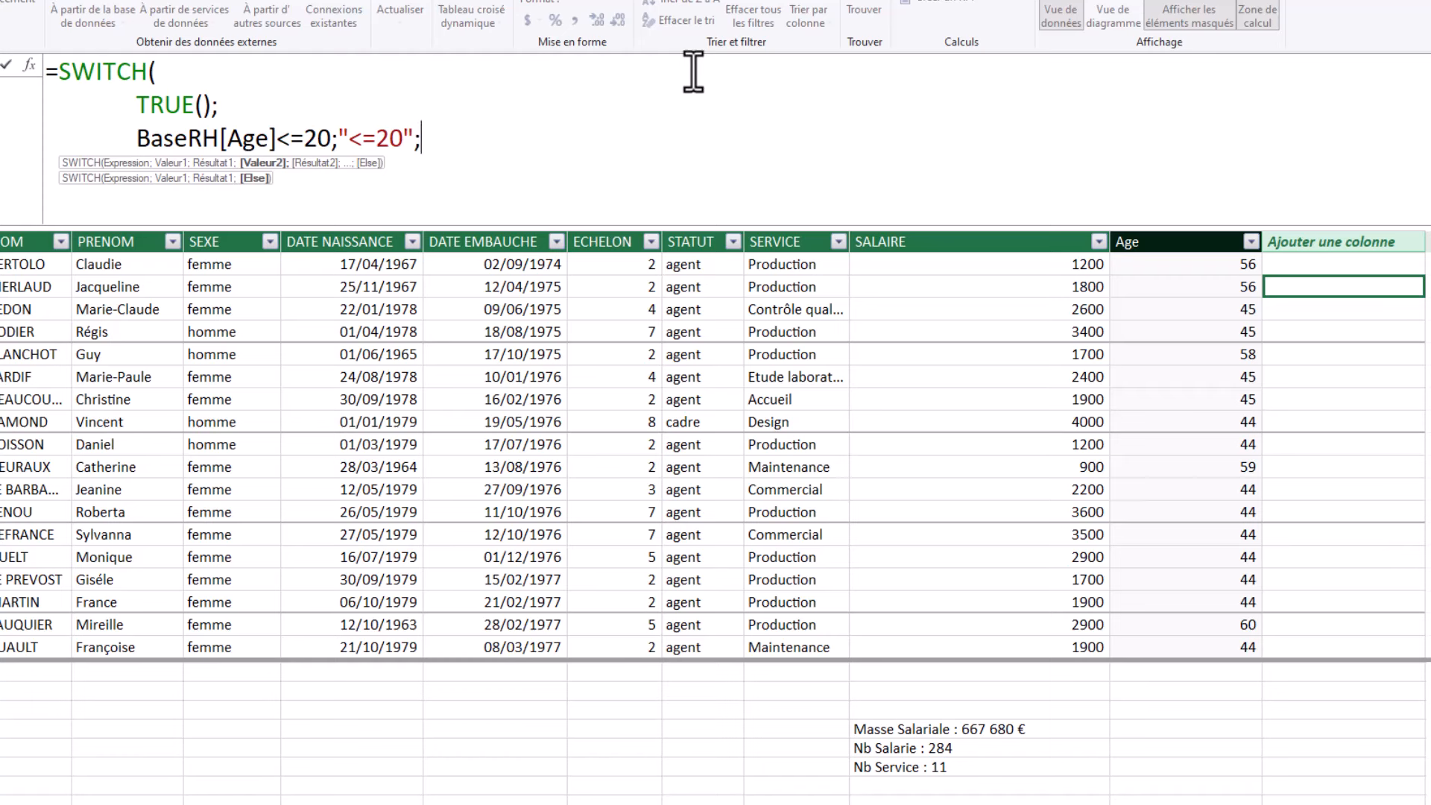
key(shift+Return)
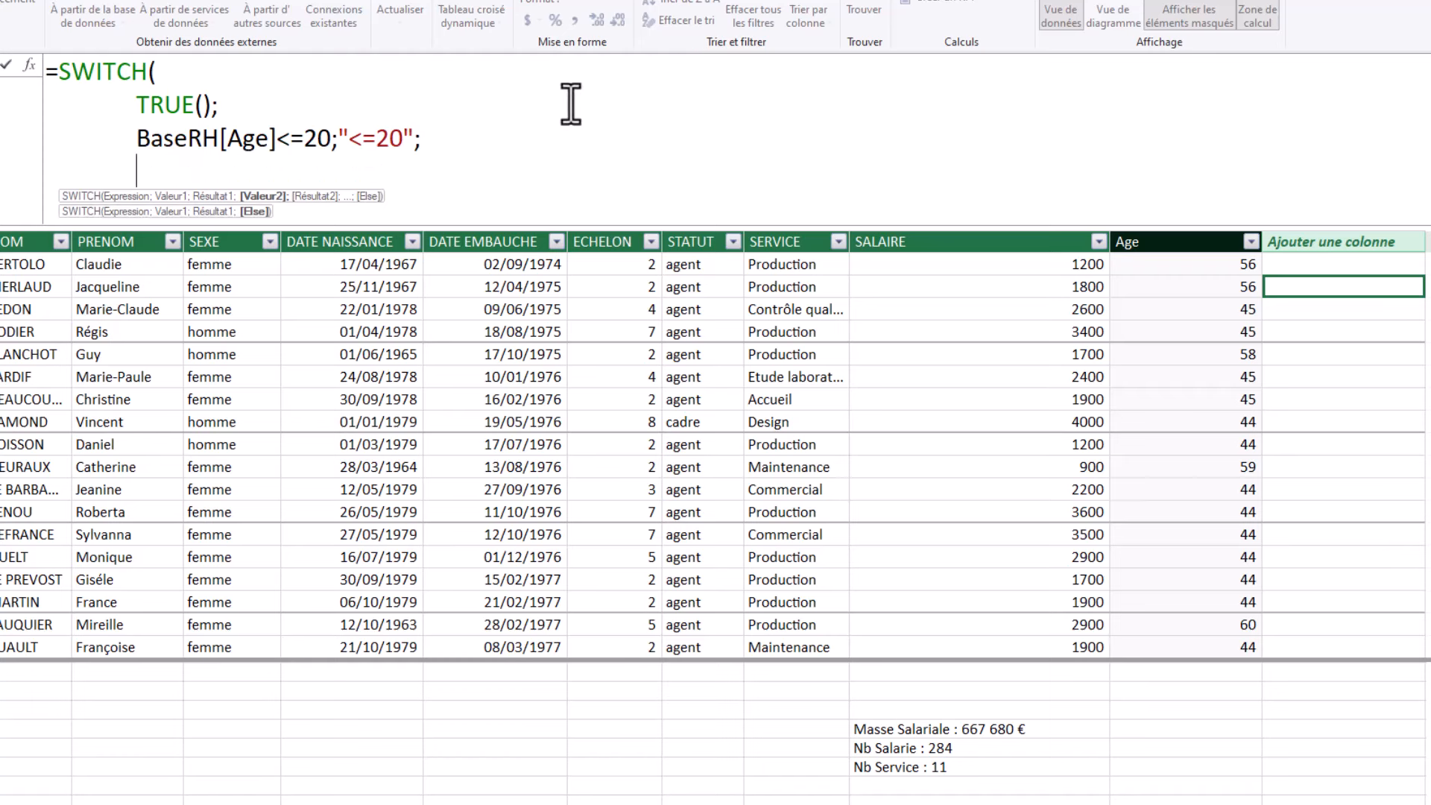
Duplicate the first condition on the next line and change it to BaseRH[Age]<=30 with the result "21-30".
click(429, 138)
drag(429, 138, 136, 139)
key(ctrl+c)
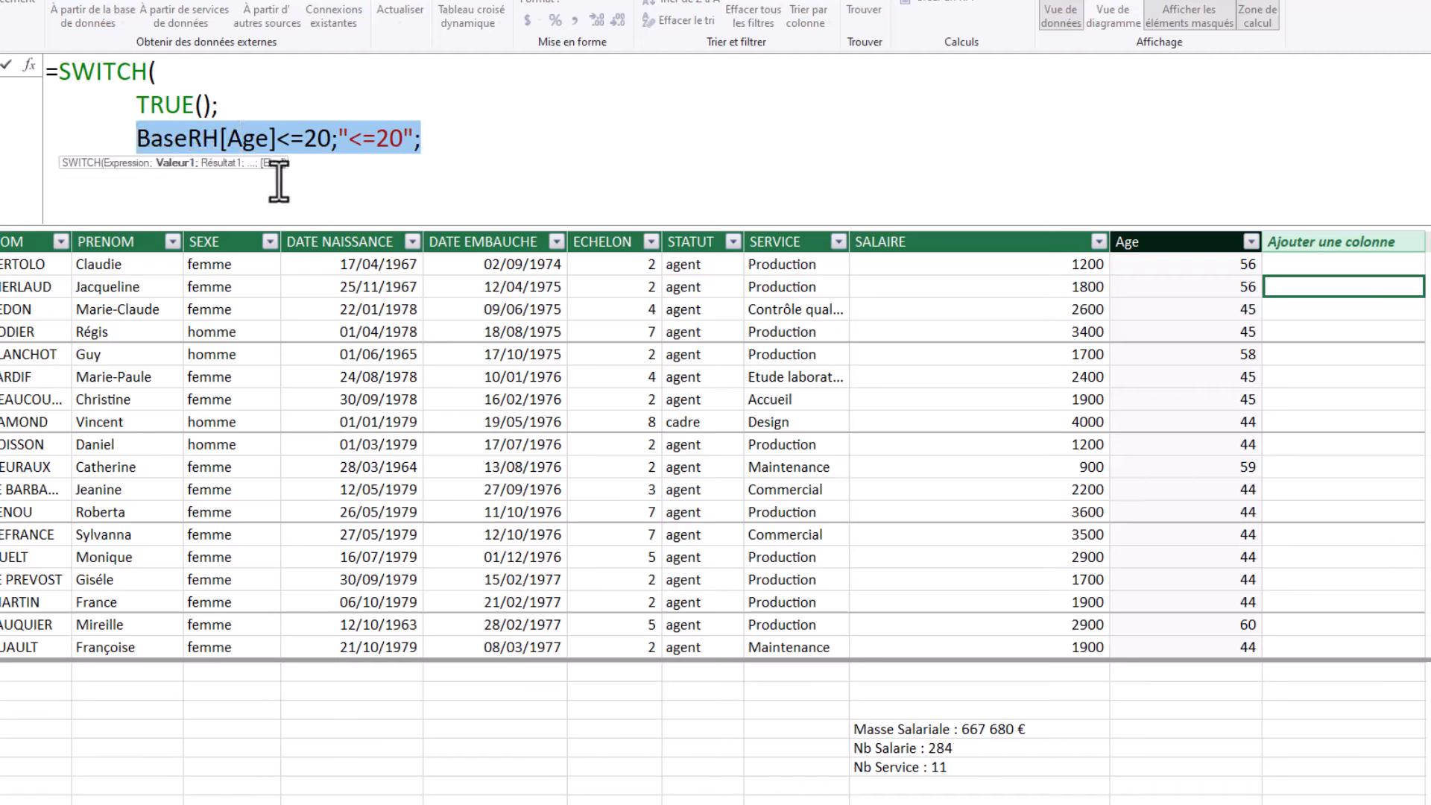
click(146, 179)
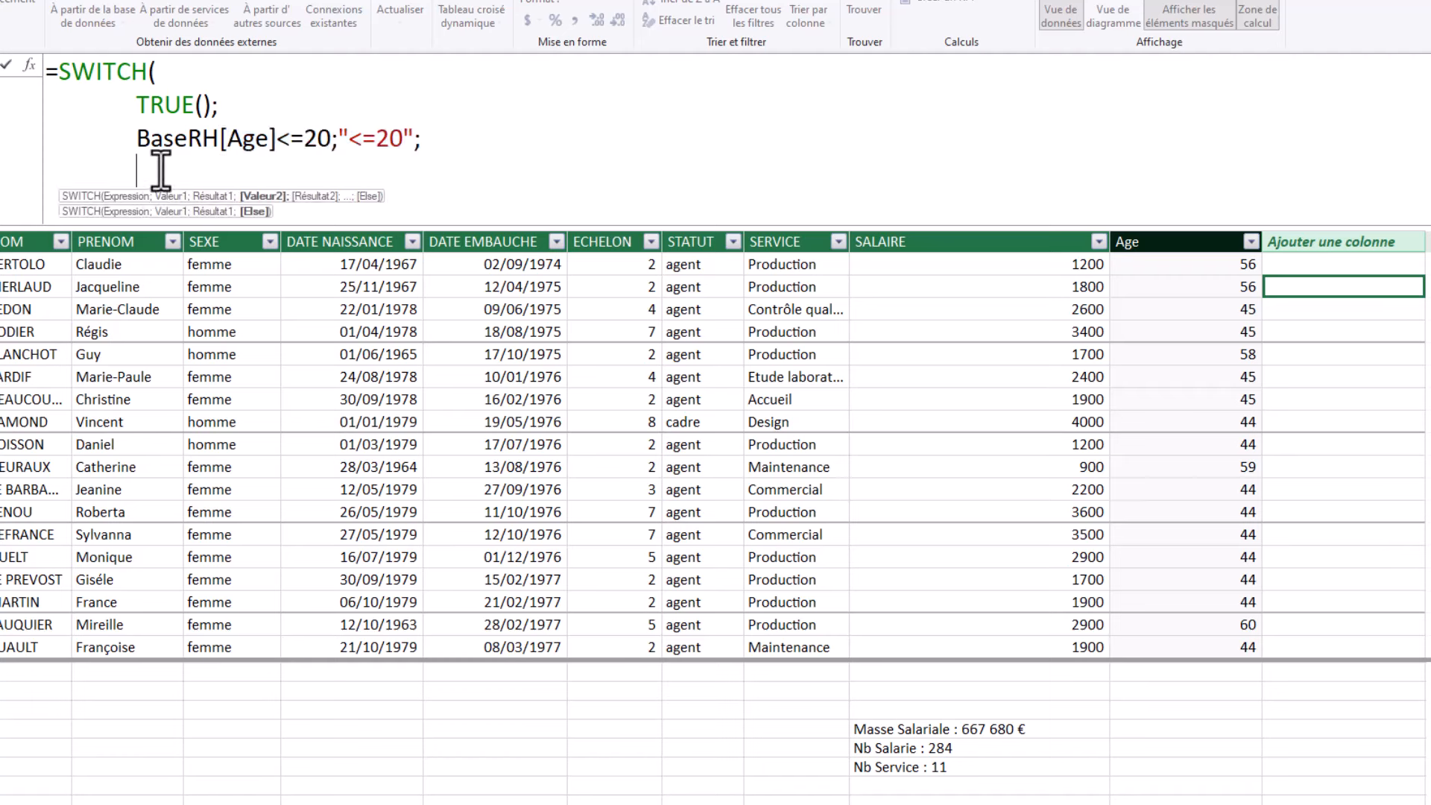
key(ctrl+v)
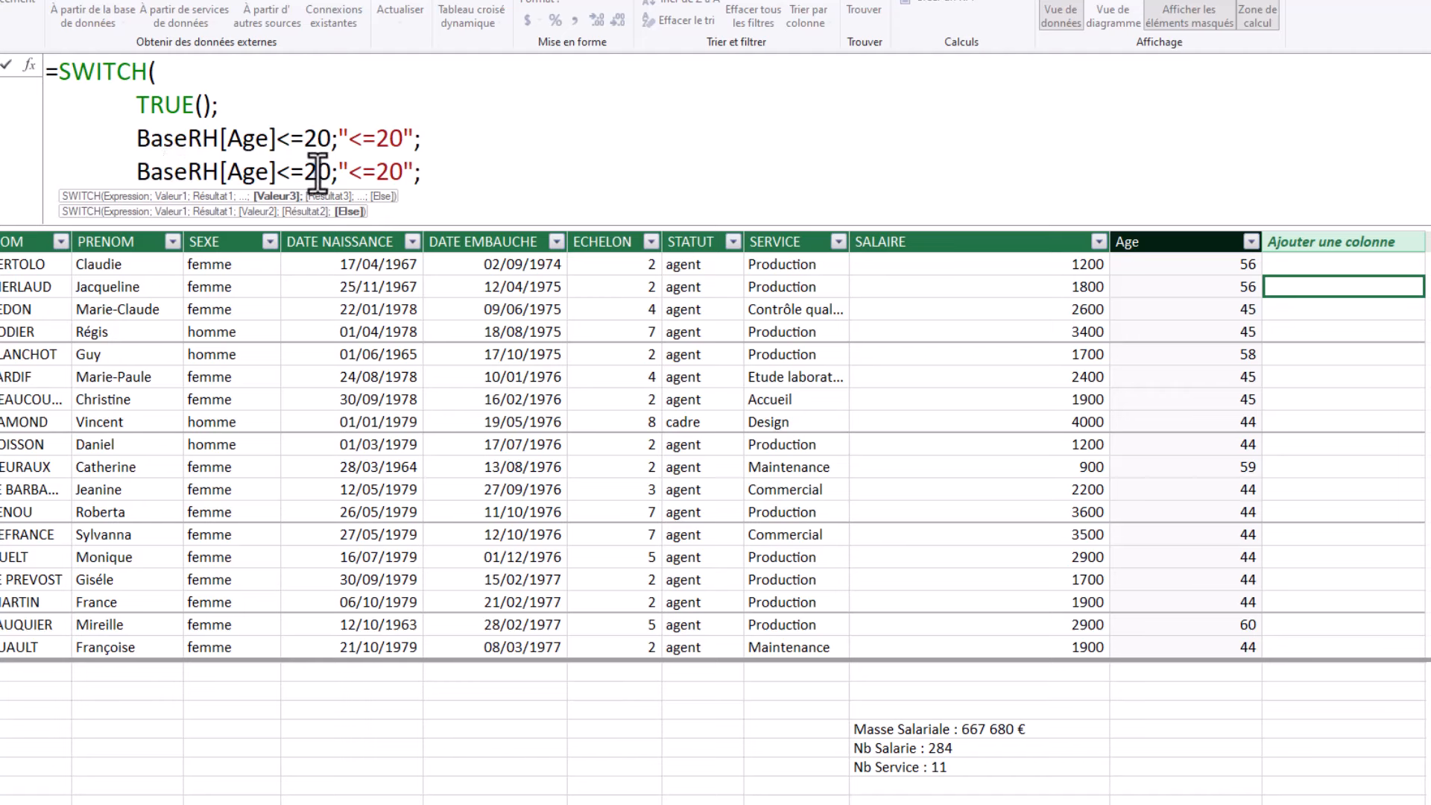
drag(317, 173, 302, 175)
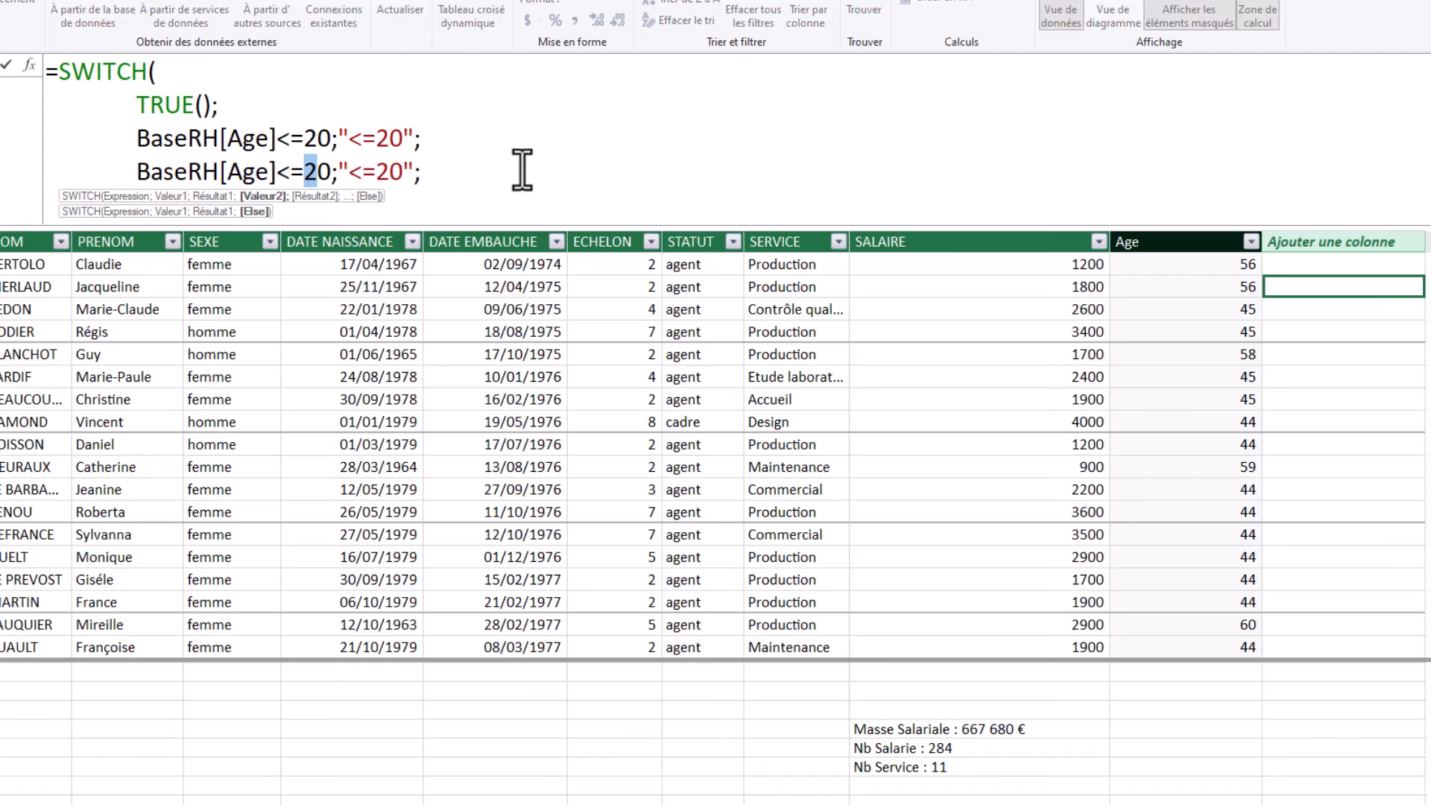
text(30)
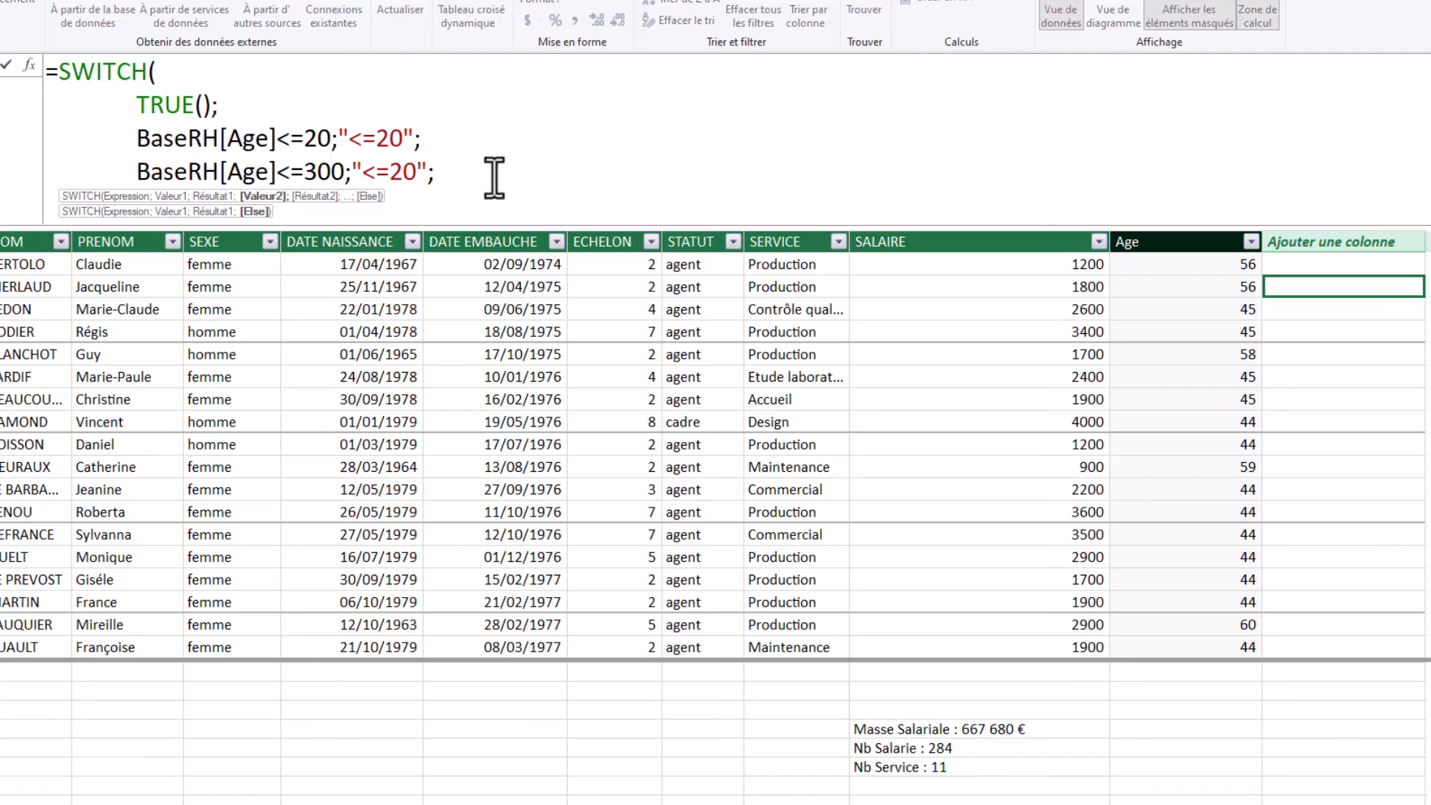
key(Delete)
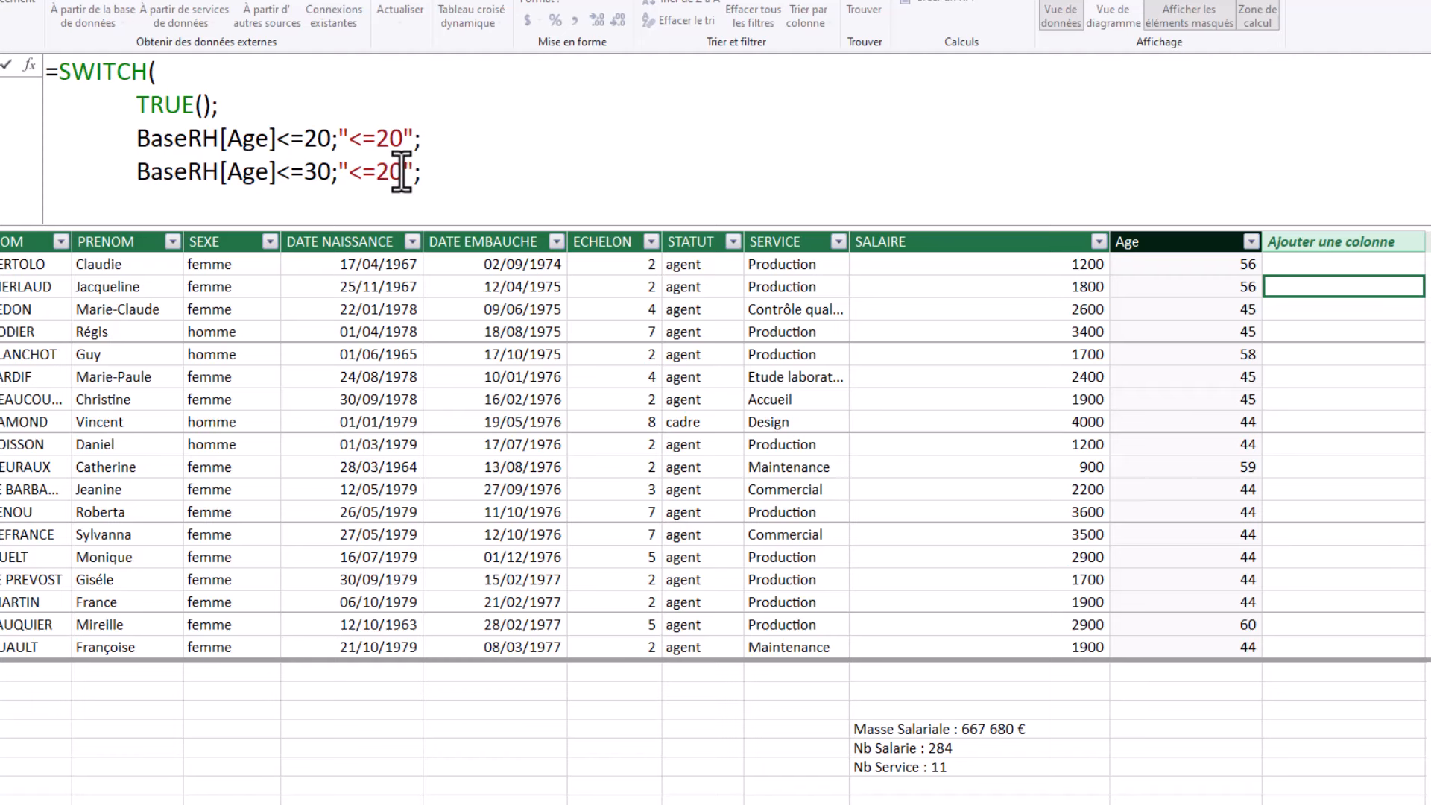
drag(355, 173, 405, 175)
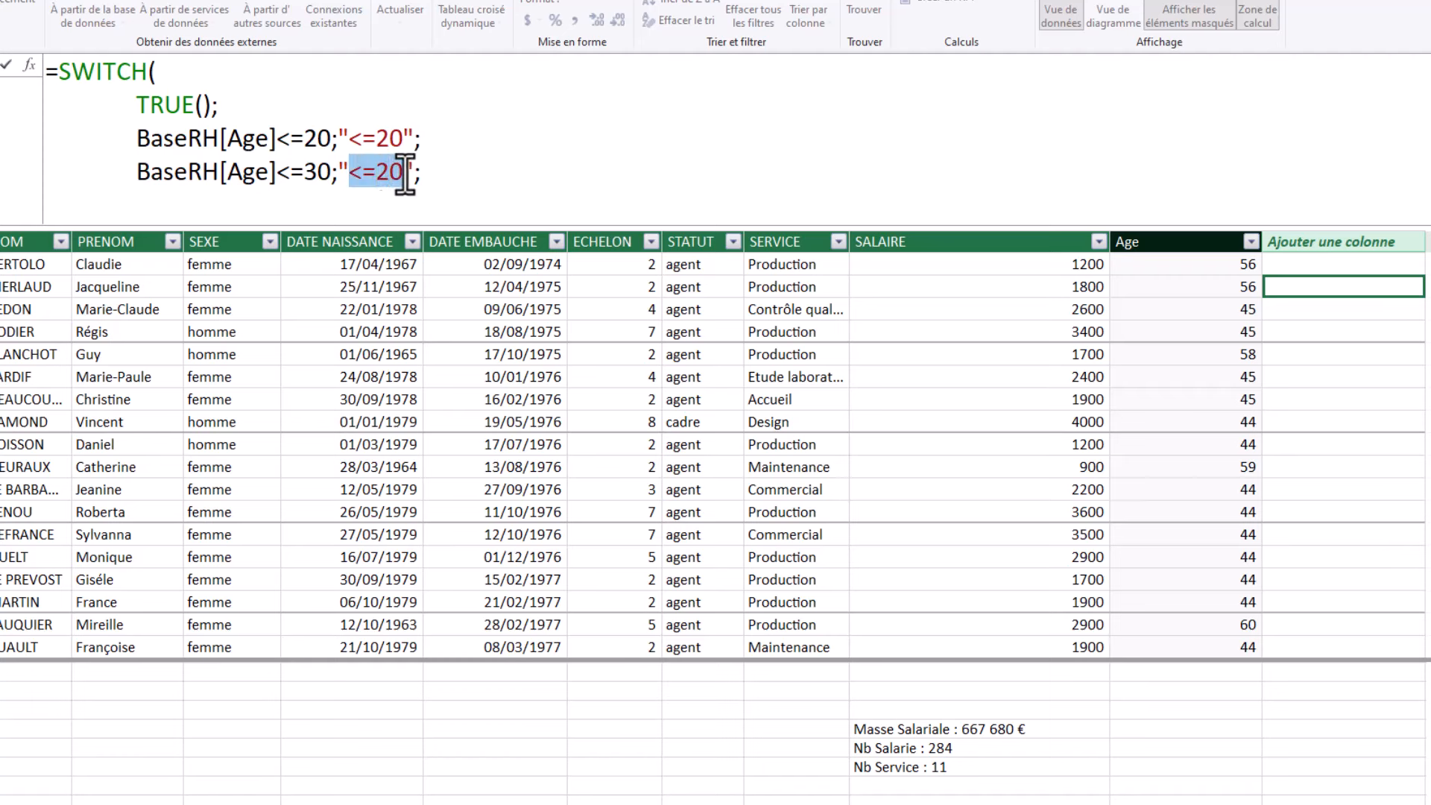
text(21-30)
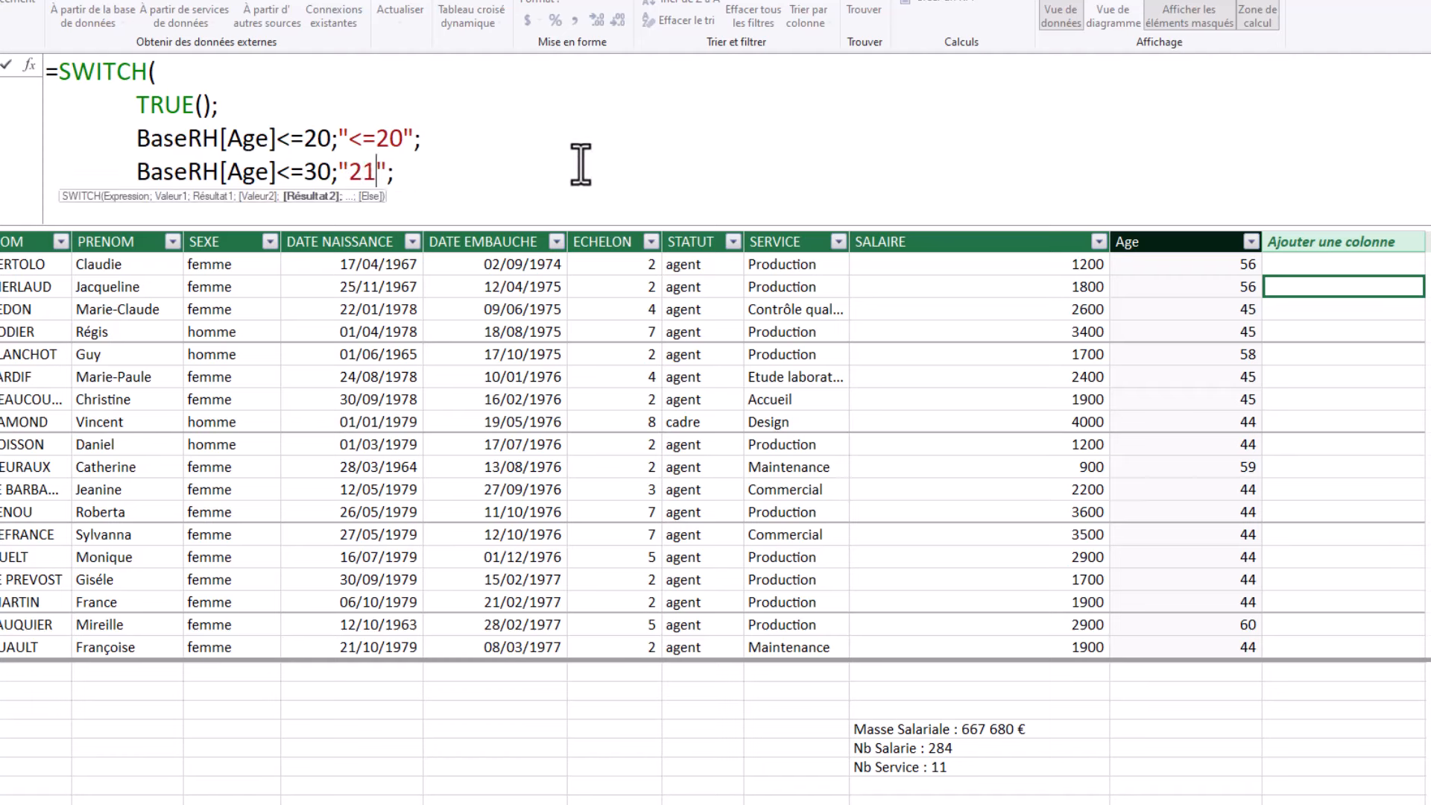
Copy the "21-30" condition onto a new line and set the copy's age limit to 40.
drag(463, 176, 141, 178)
key(ctrl+c)
click(479, 175)
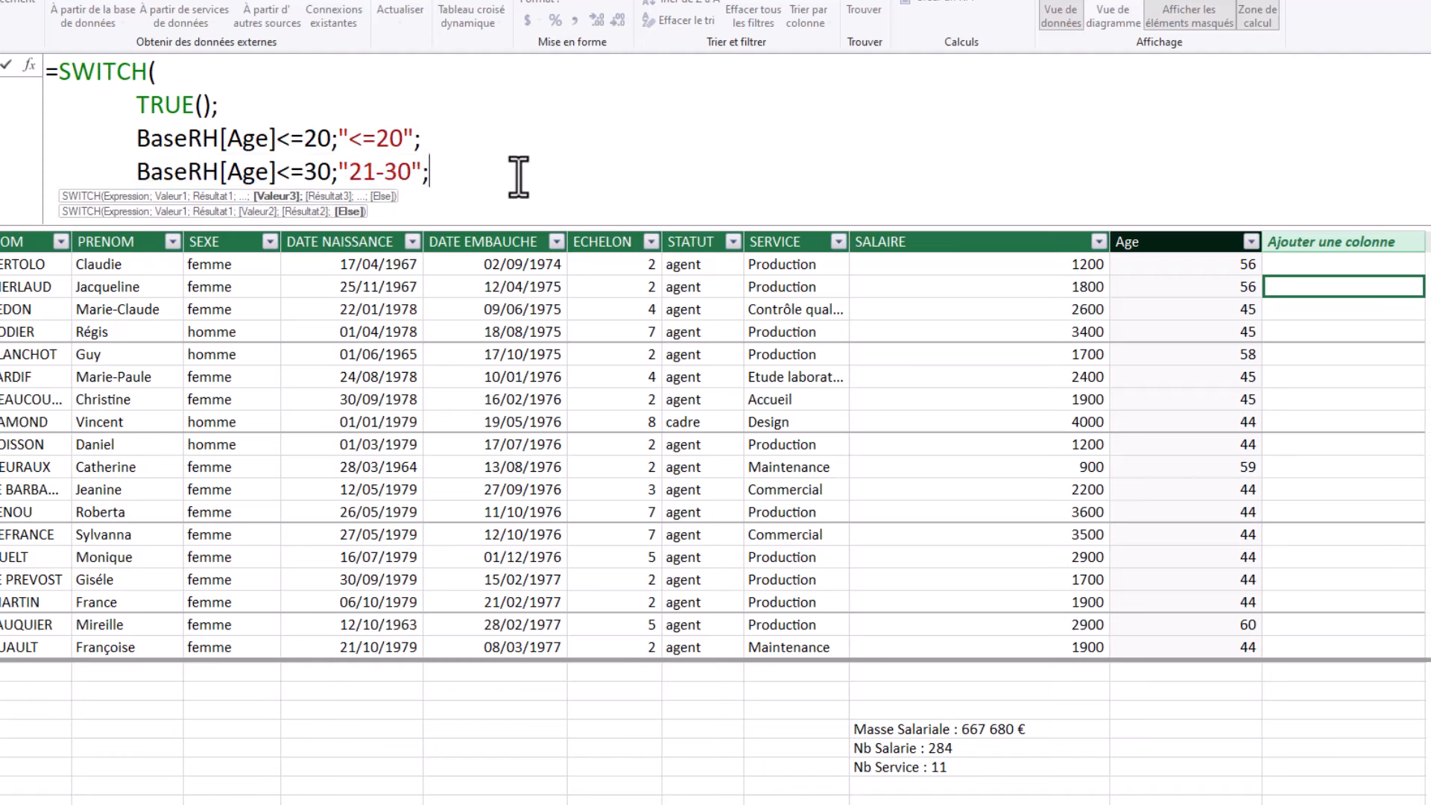
key(alt+Return)
key(ctrl+v)
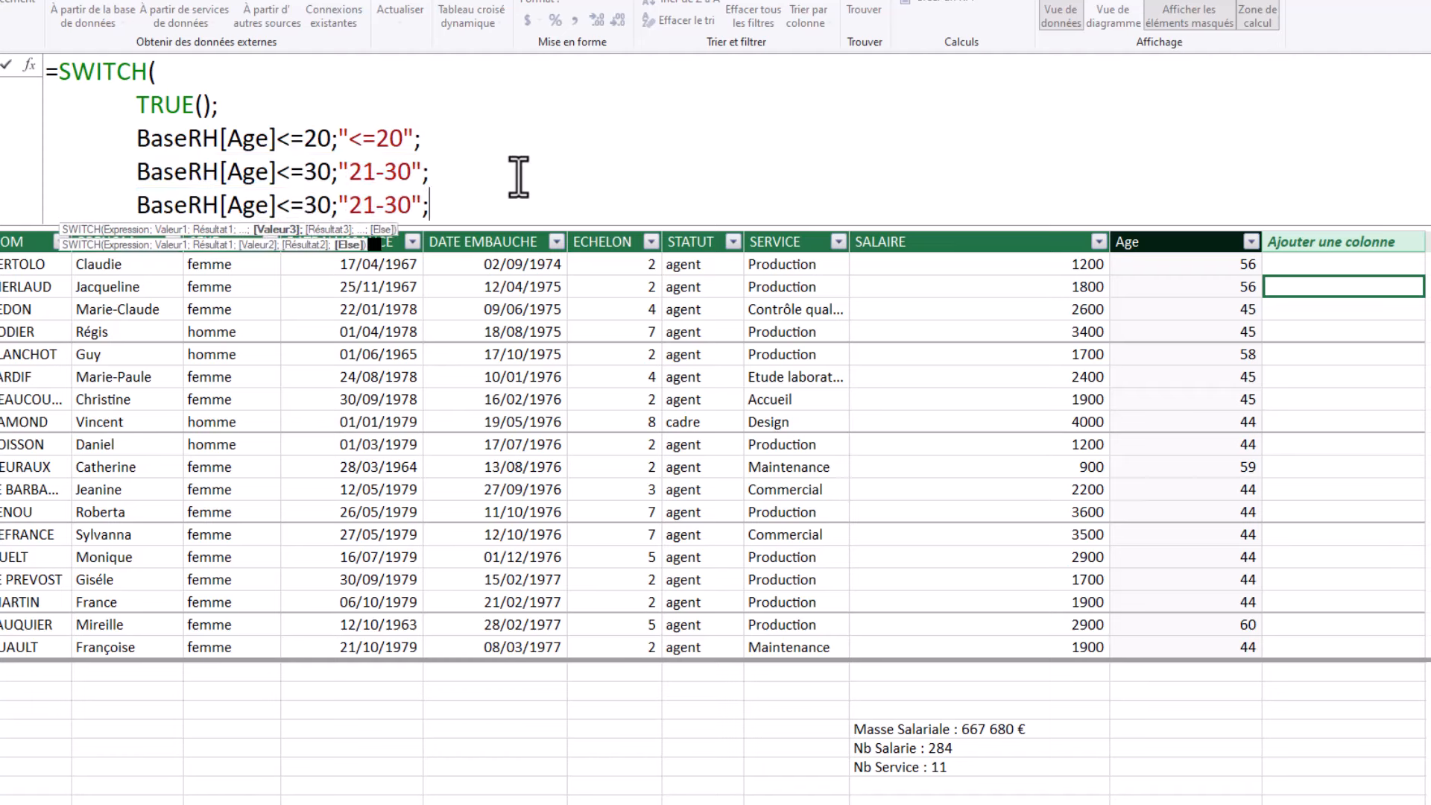
click(318, 203)
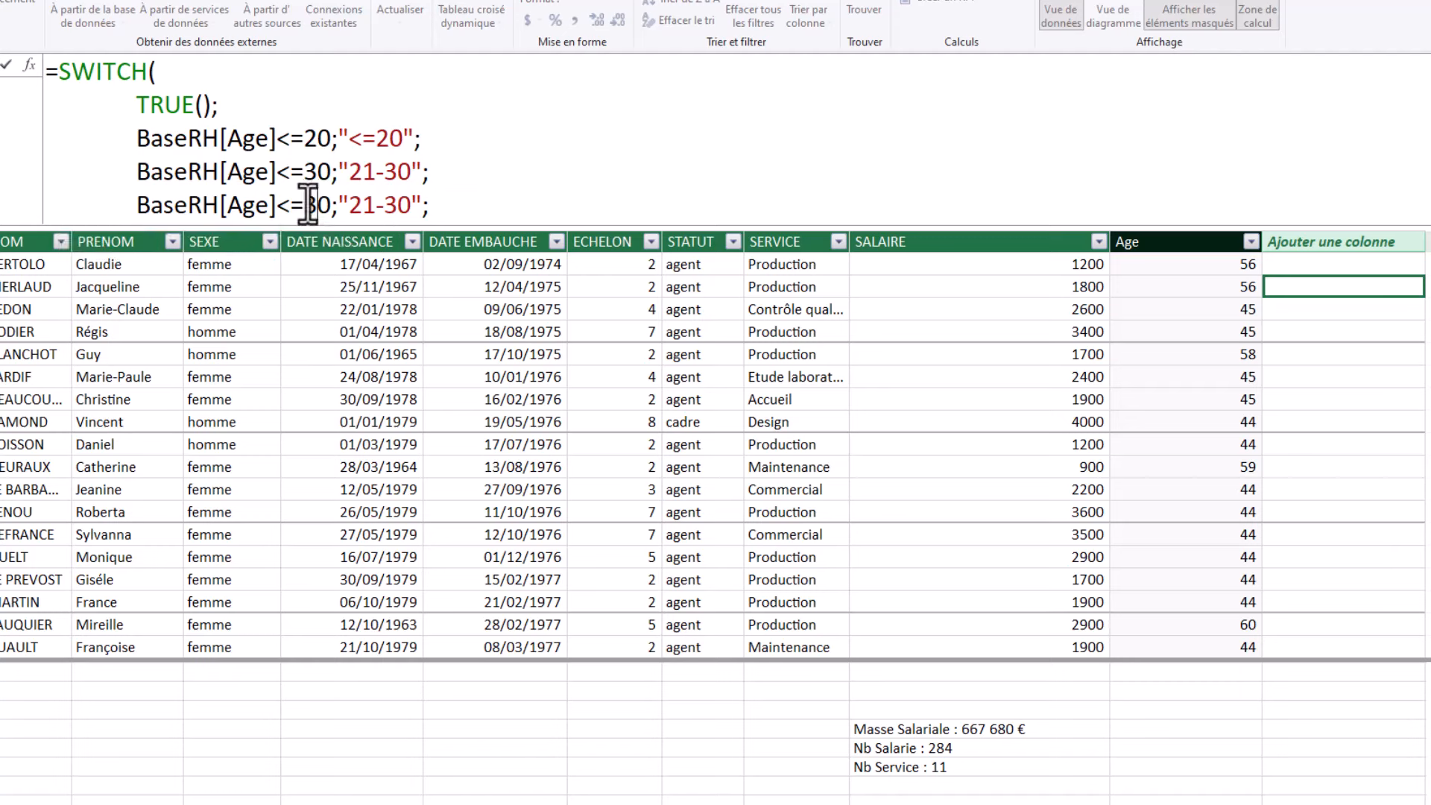
key(BackSpace)
text(4)
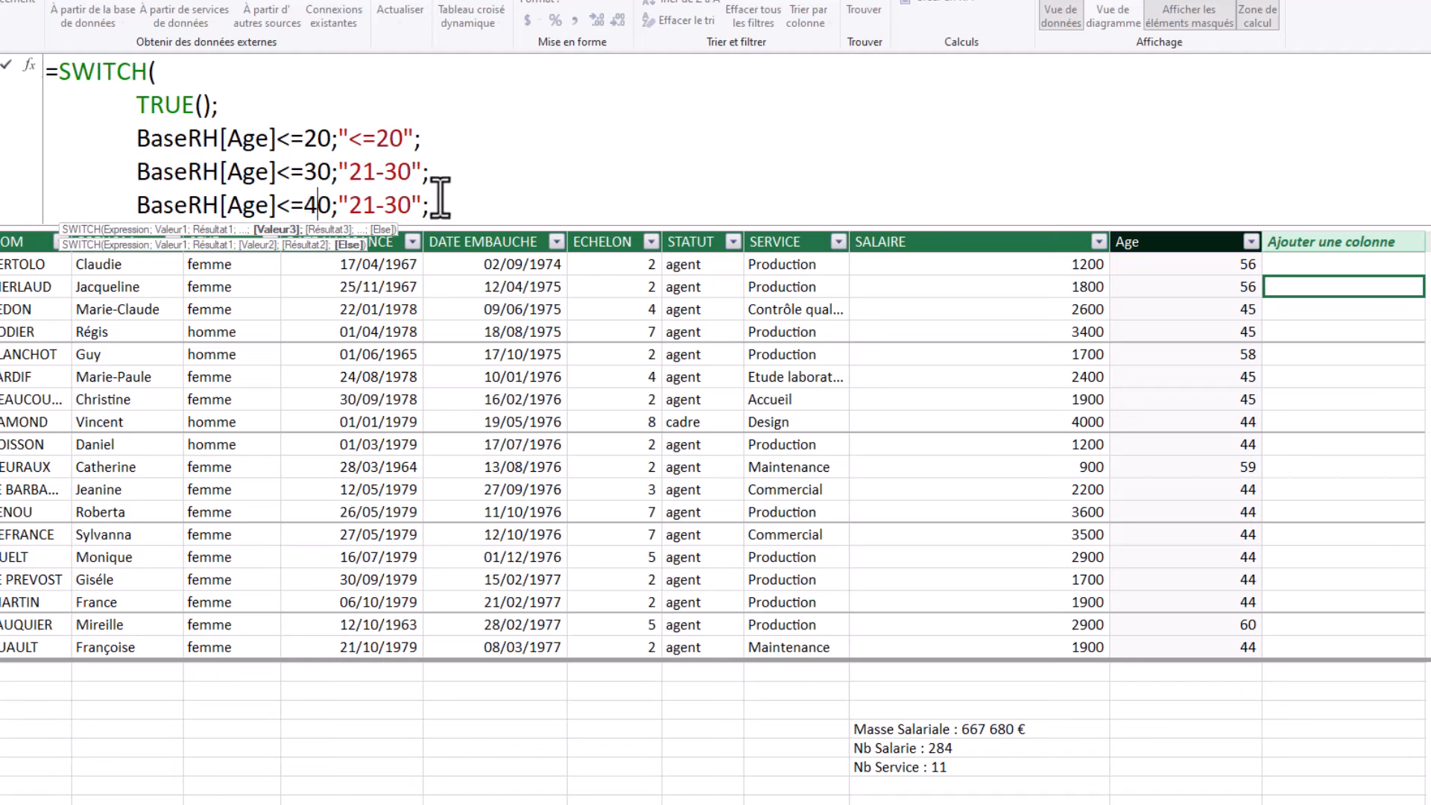
Change the result label of the BaseRH[Age]<=40 condition to "31-40".
click(362, 203)
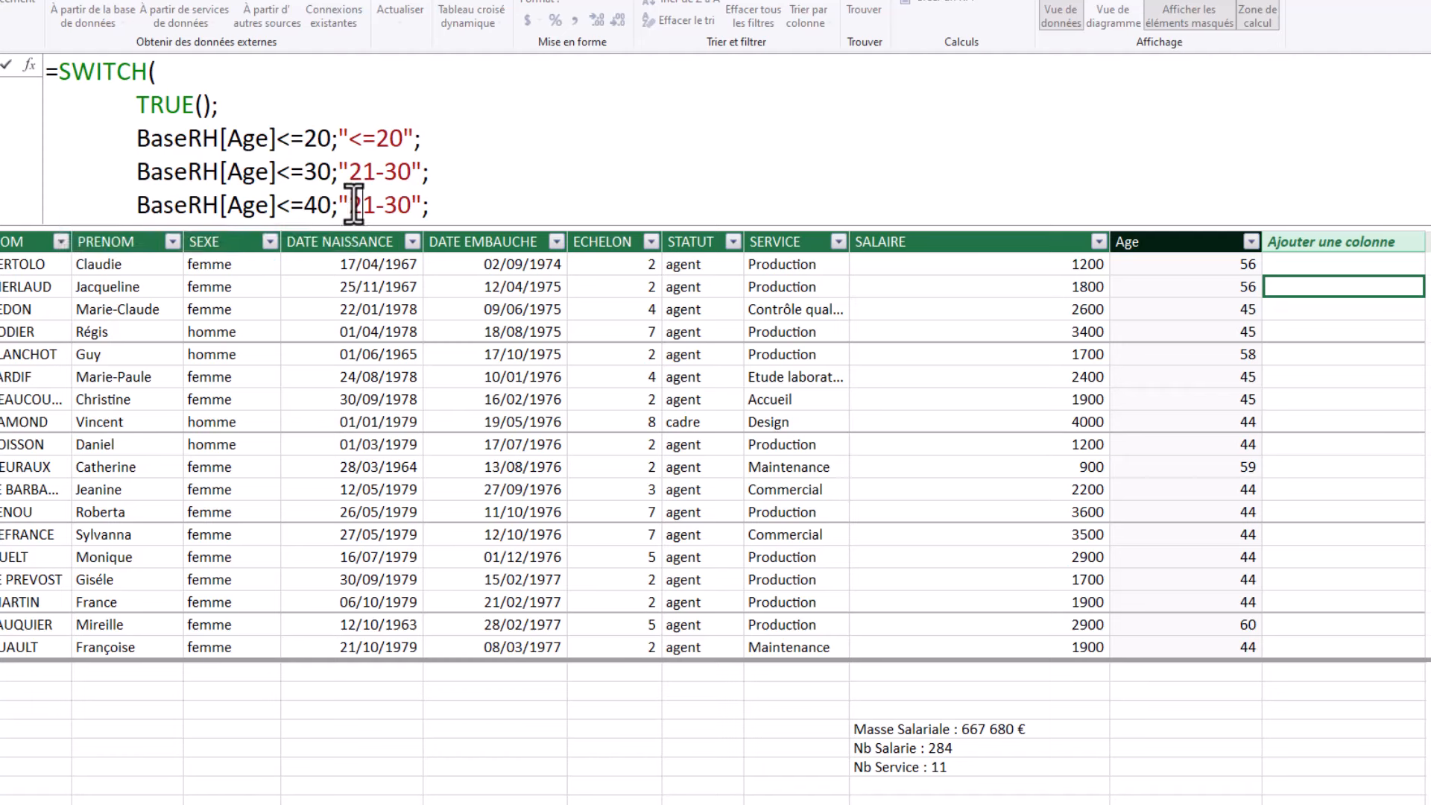
key(BackSpace)
text(3)
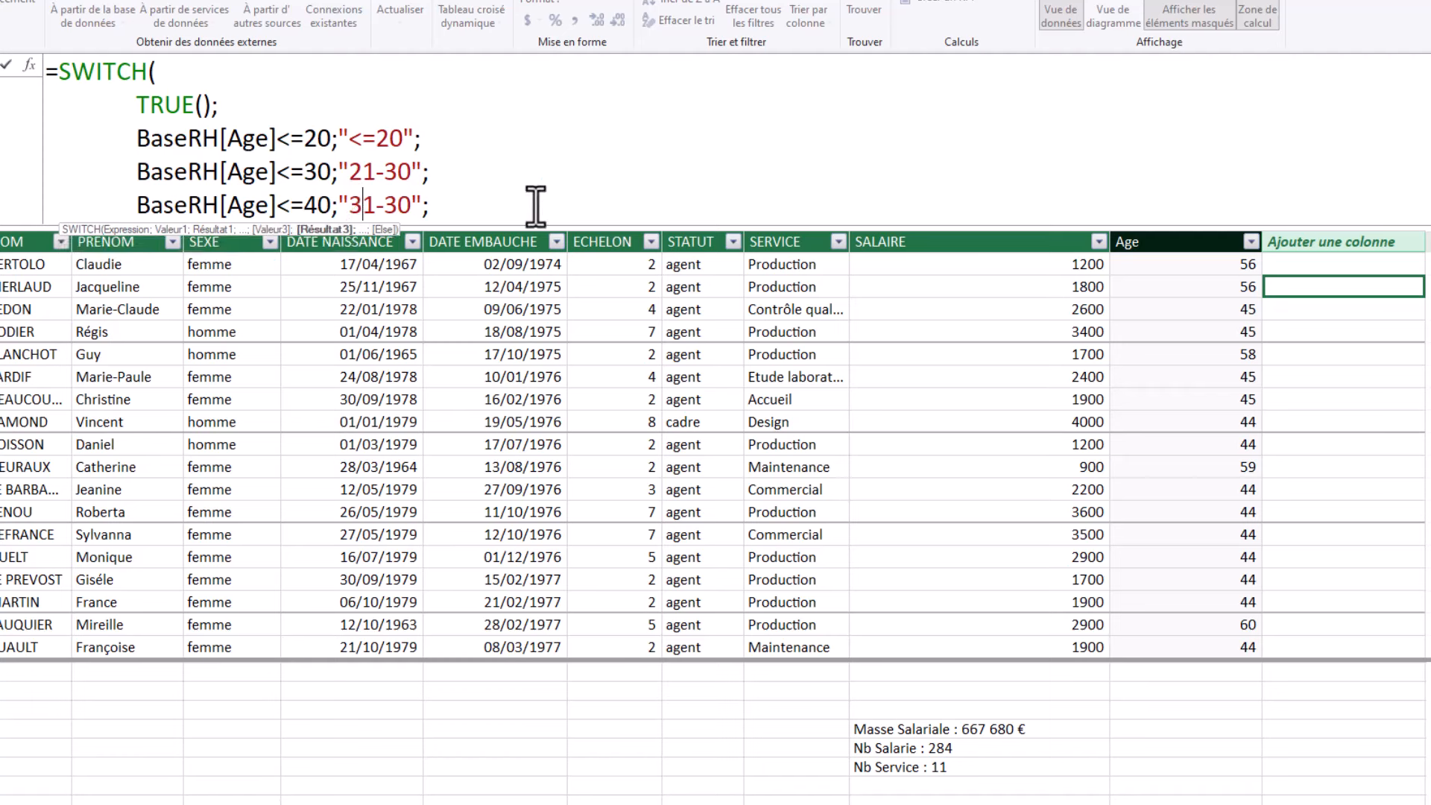
click(397, 204)
key(BackSpace)
text(4)
Paste the copied condition on a new line below "31-40" and set its age limit to 50.
click(458, 211)
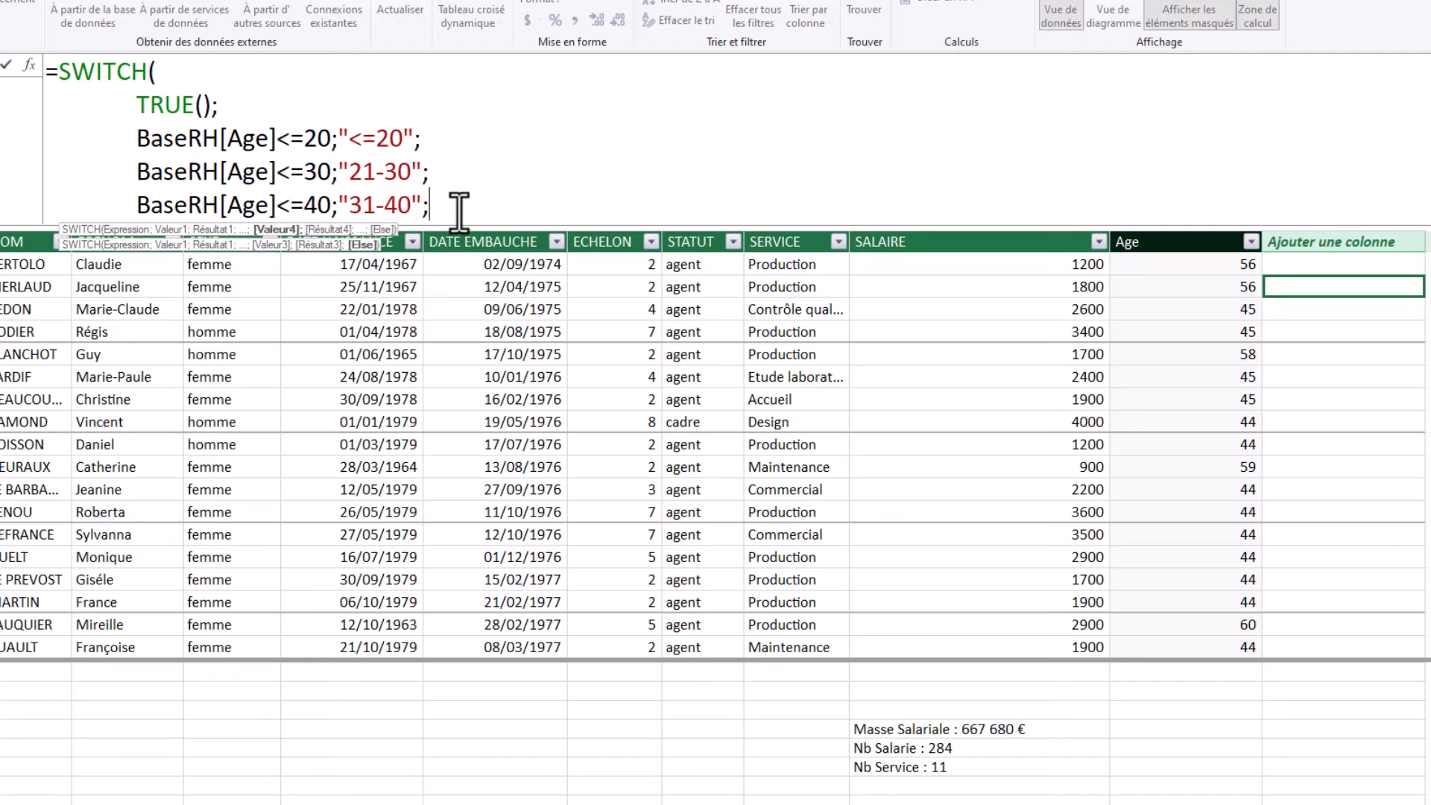
key(alt+Return)
key(ctrl+v)
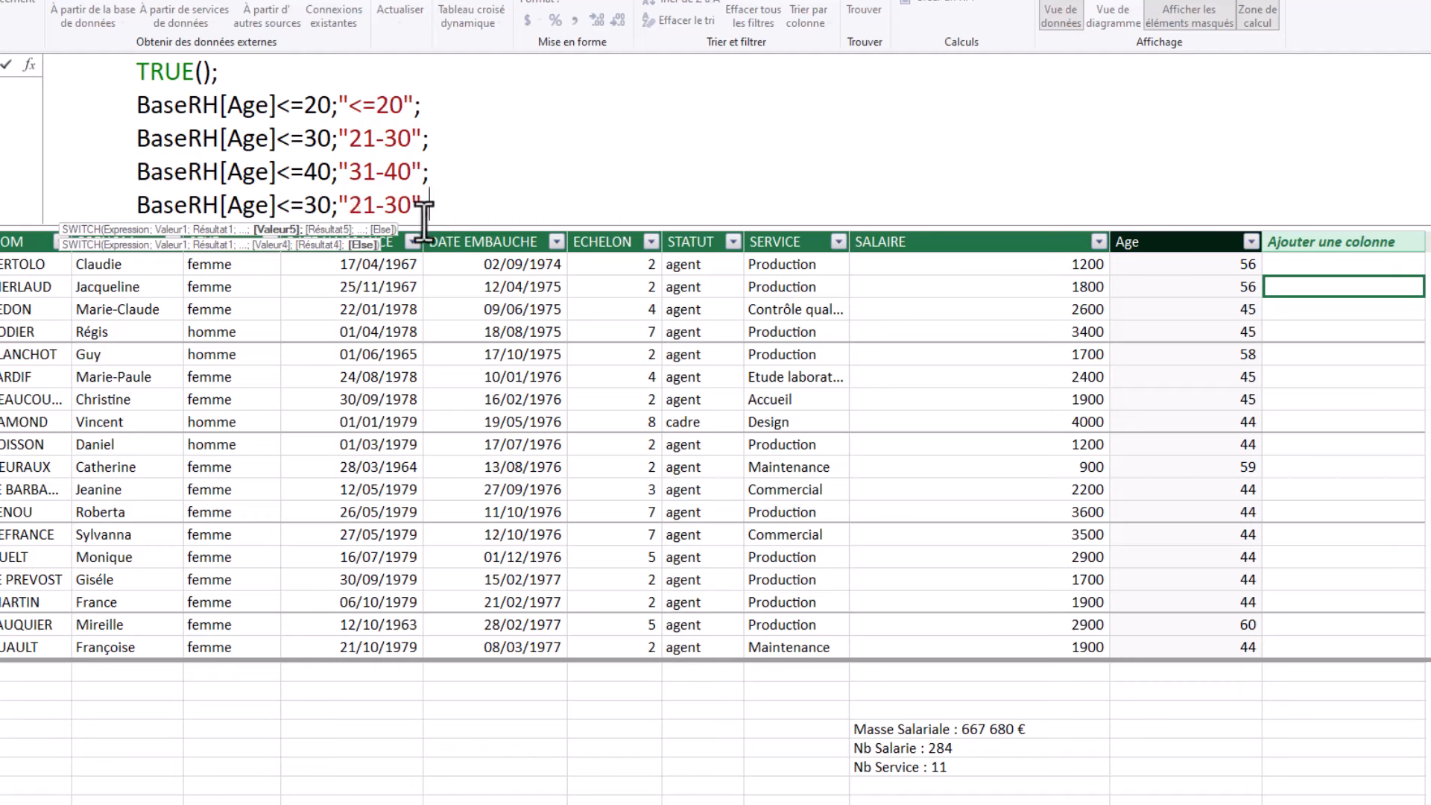
click(314, 205)
key(BackSpace)
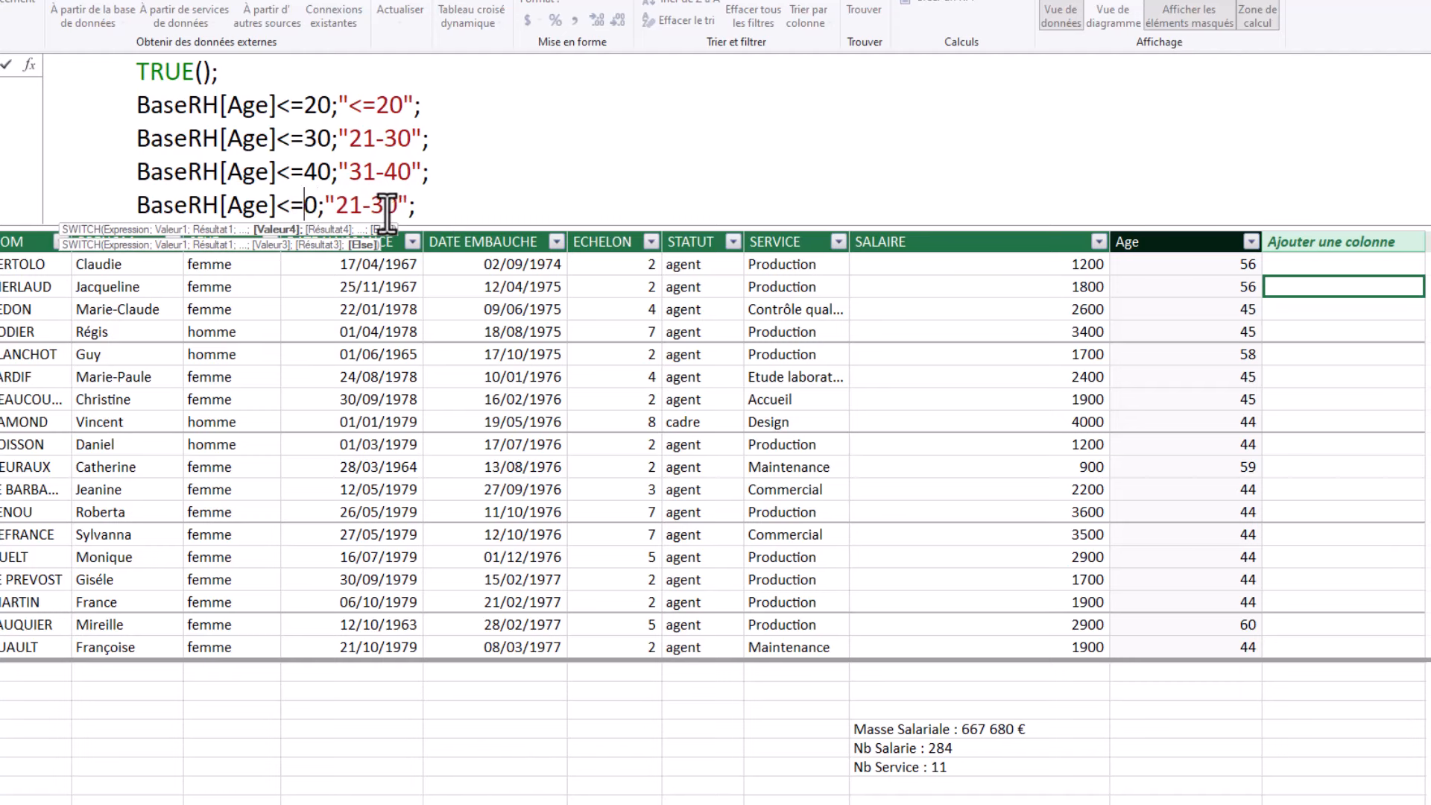
text(5)
Change the result label of the BaseRH[Age]<=50 condition to "41-50".
click(363, 206)
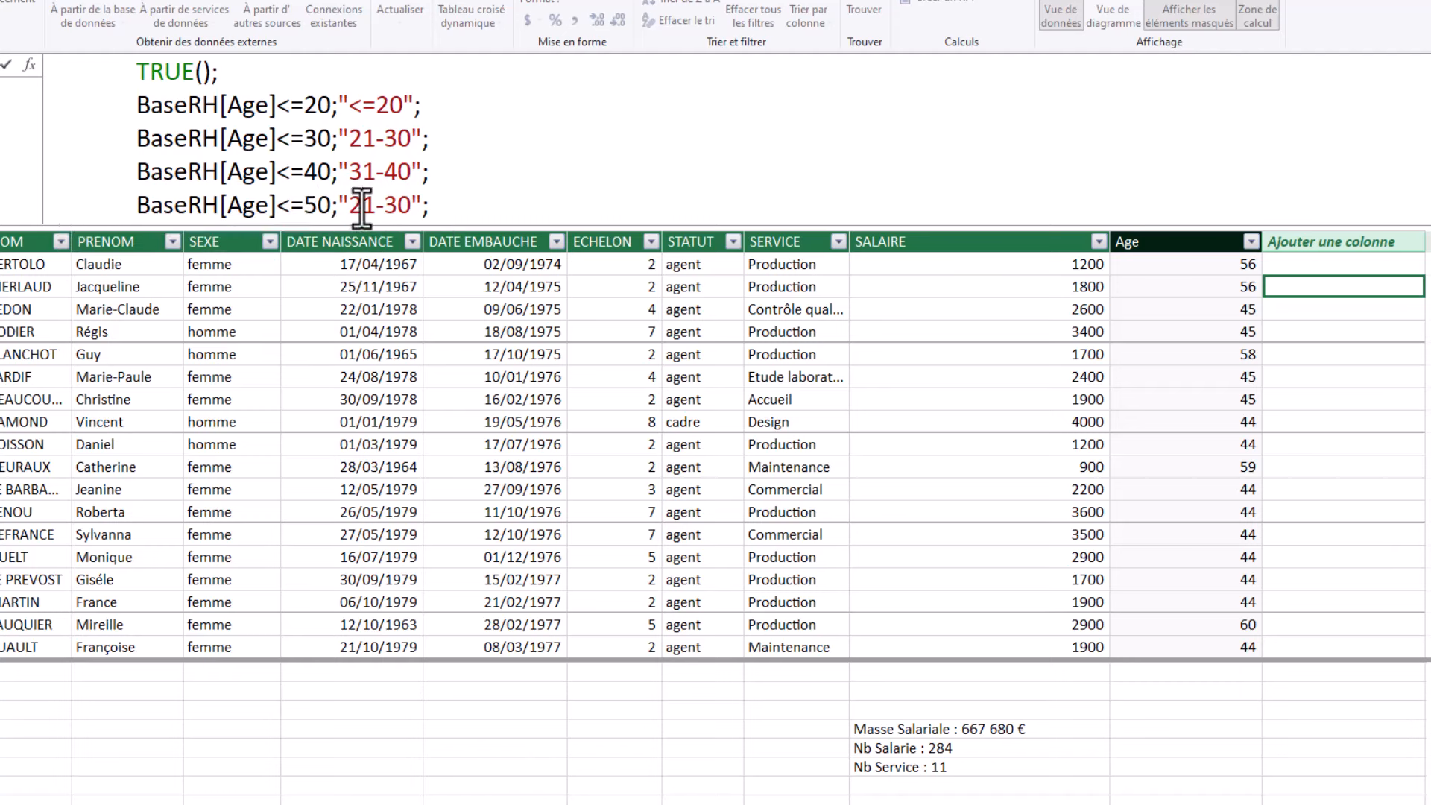
key(BackSpace)
text(4)
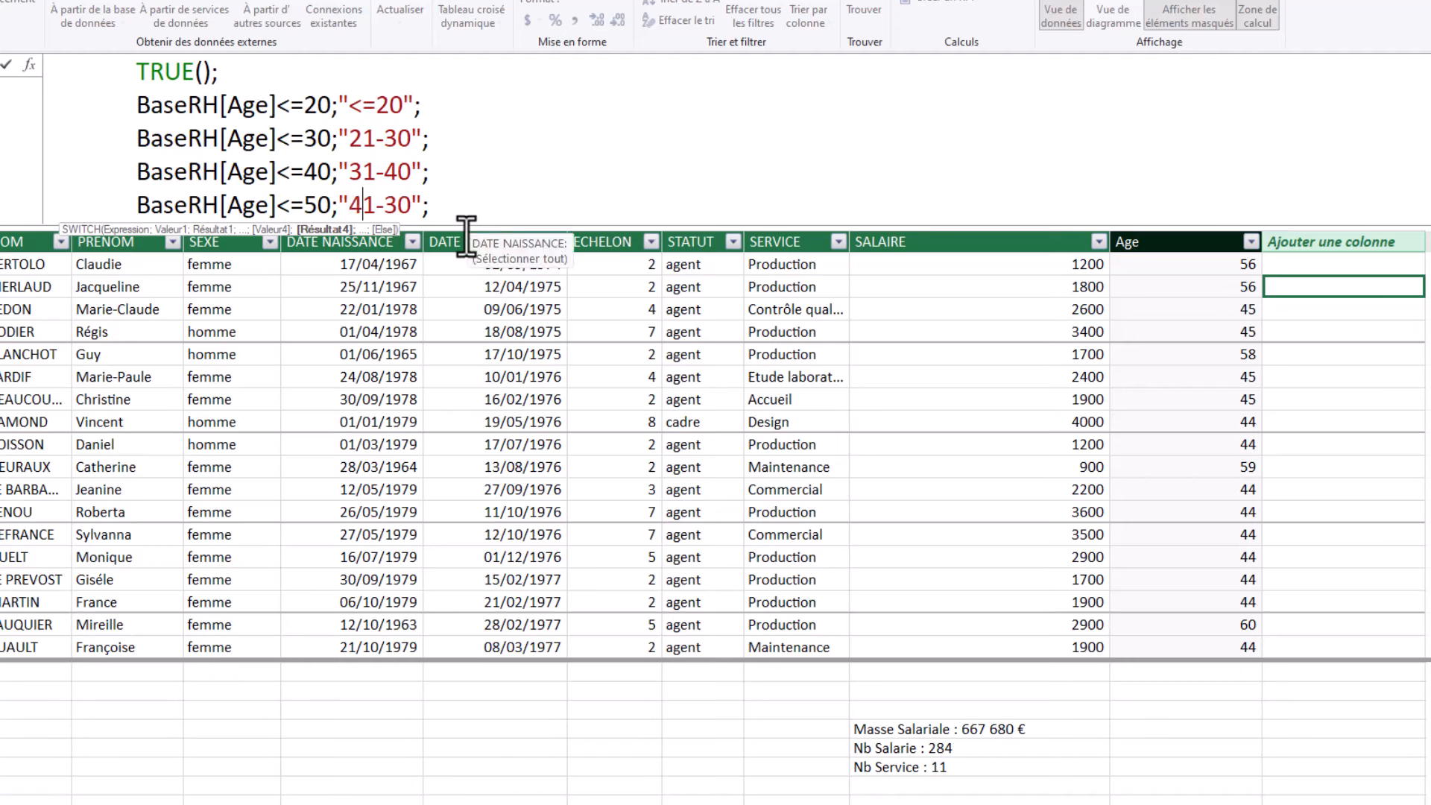
key(Right)
key(Right)
key(Right)
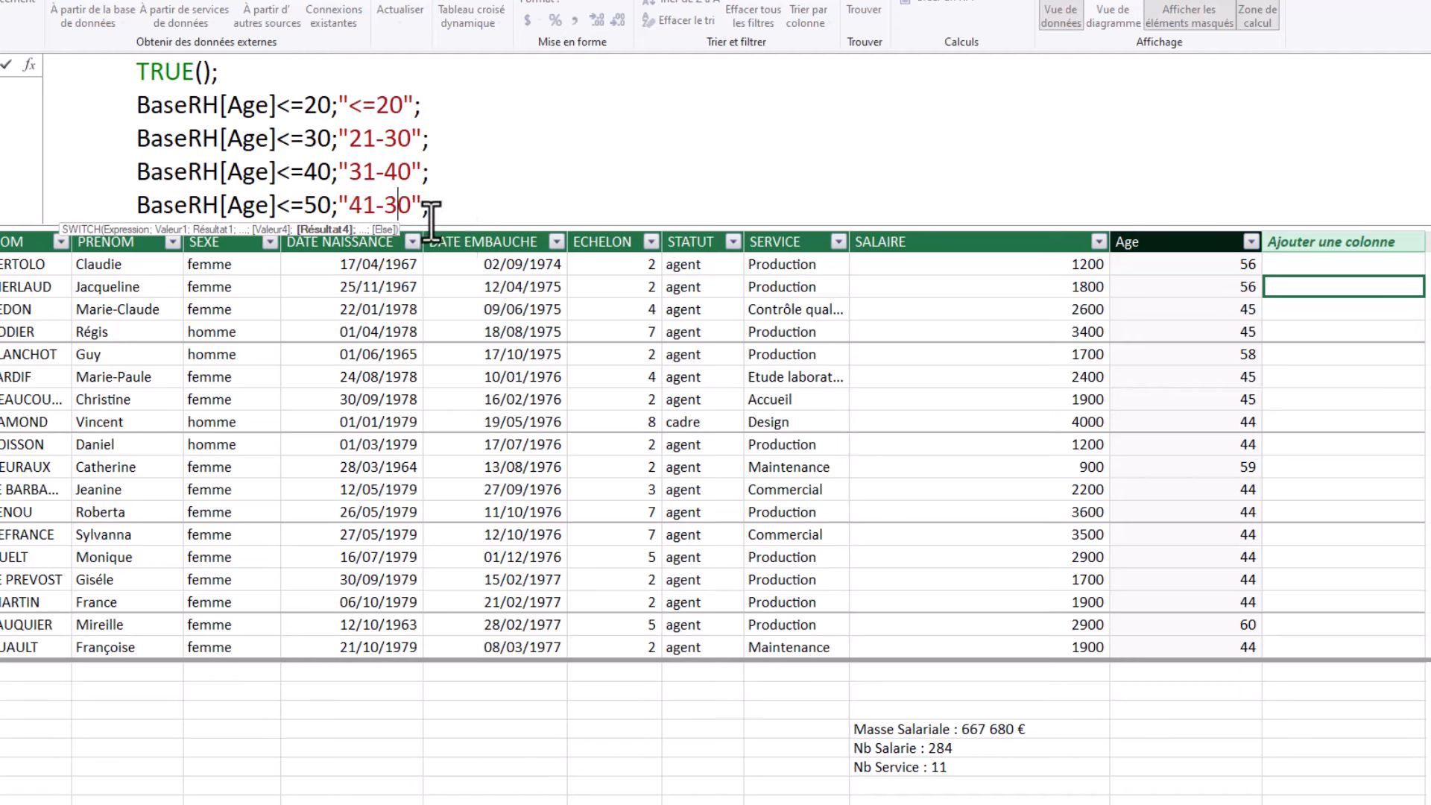
key(BackSpace)
text(5)
Paste the copied condition on a new line and change it to BaseRH[Age]<=60 with the result "51-60".
click(464, 207)
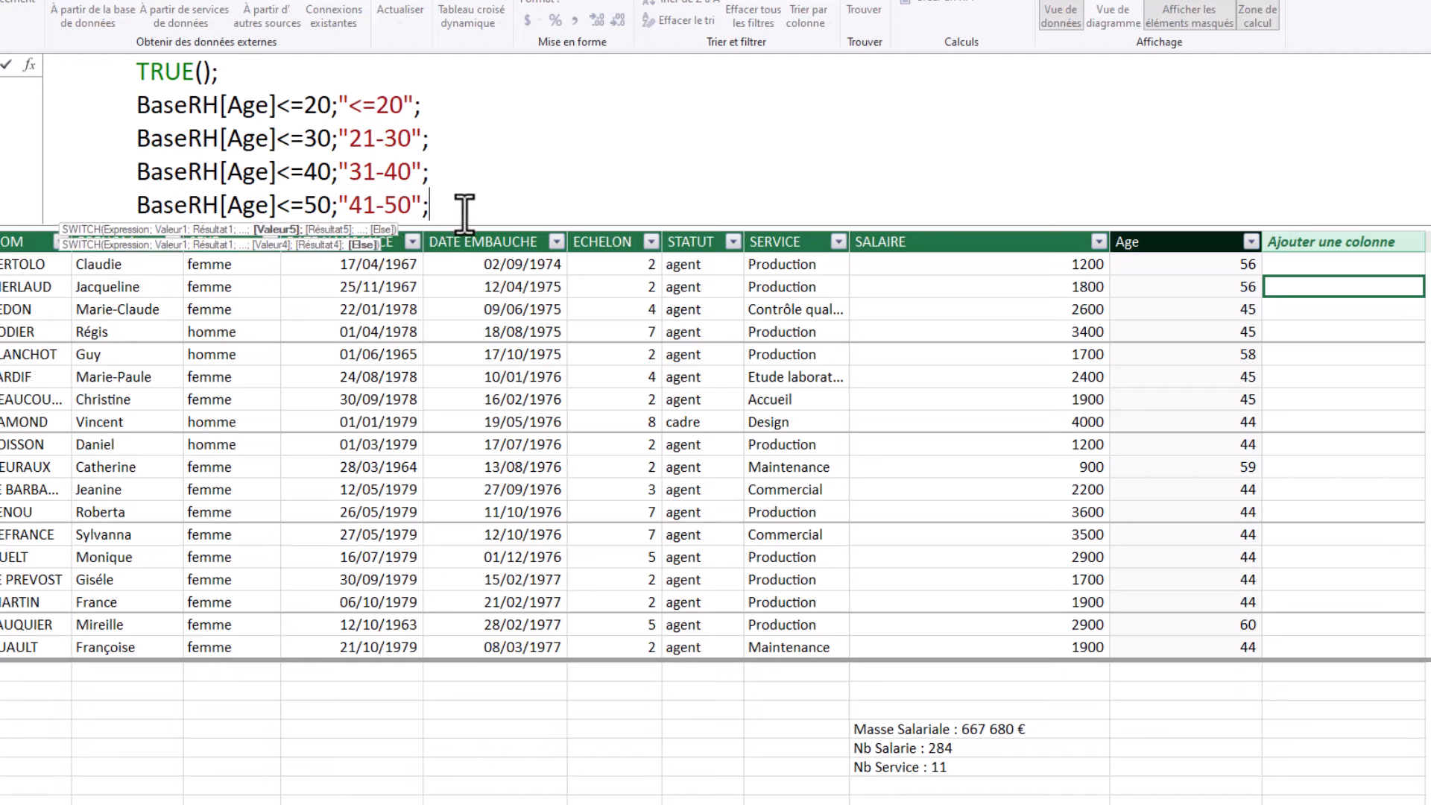
key(alt+Return)
key(ctrl+v)
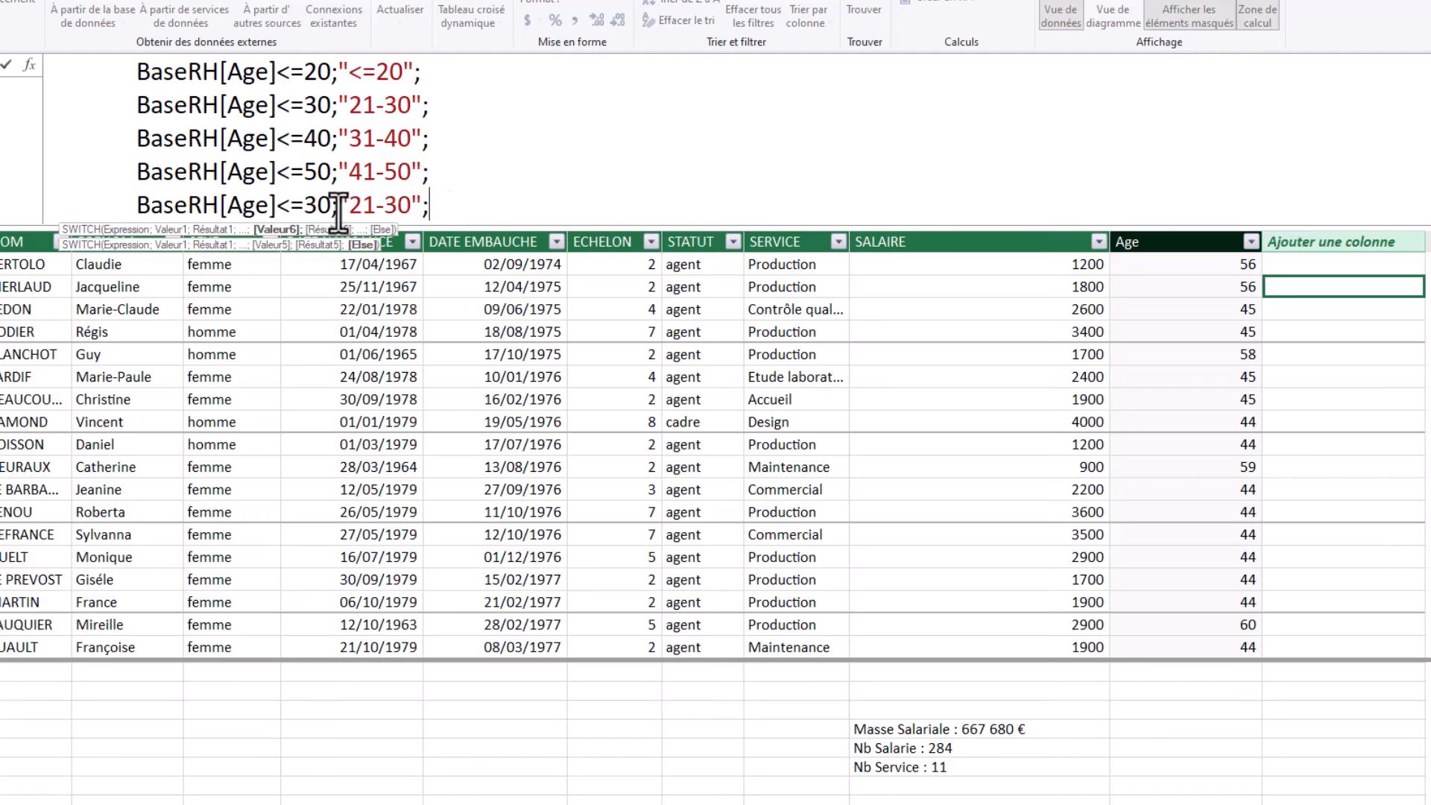
drag(316, 205, 304, 207)
text(6)
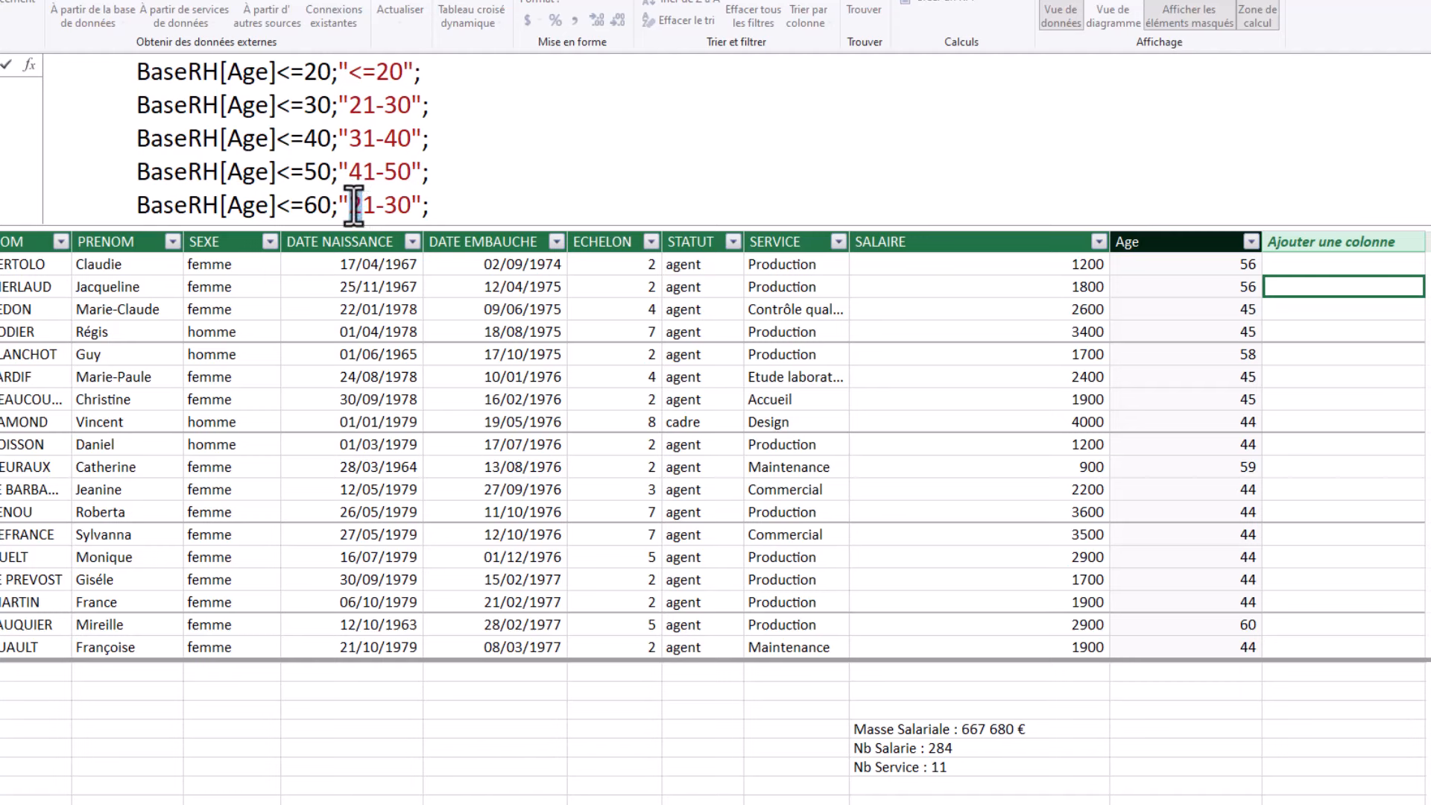
drag(349, 211, 383, 205)
text(51-)
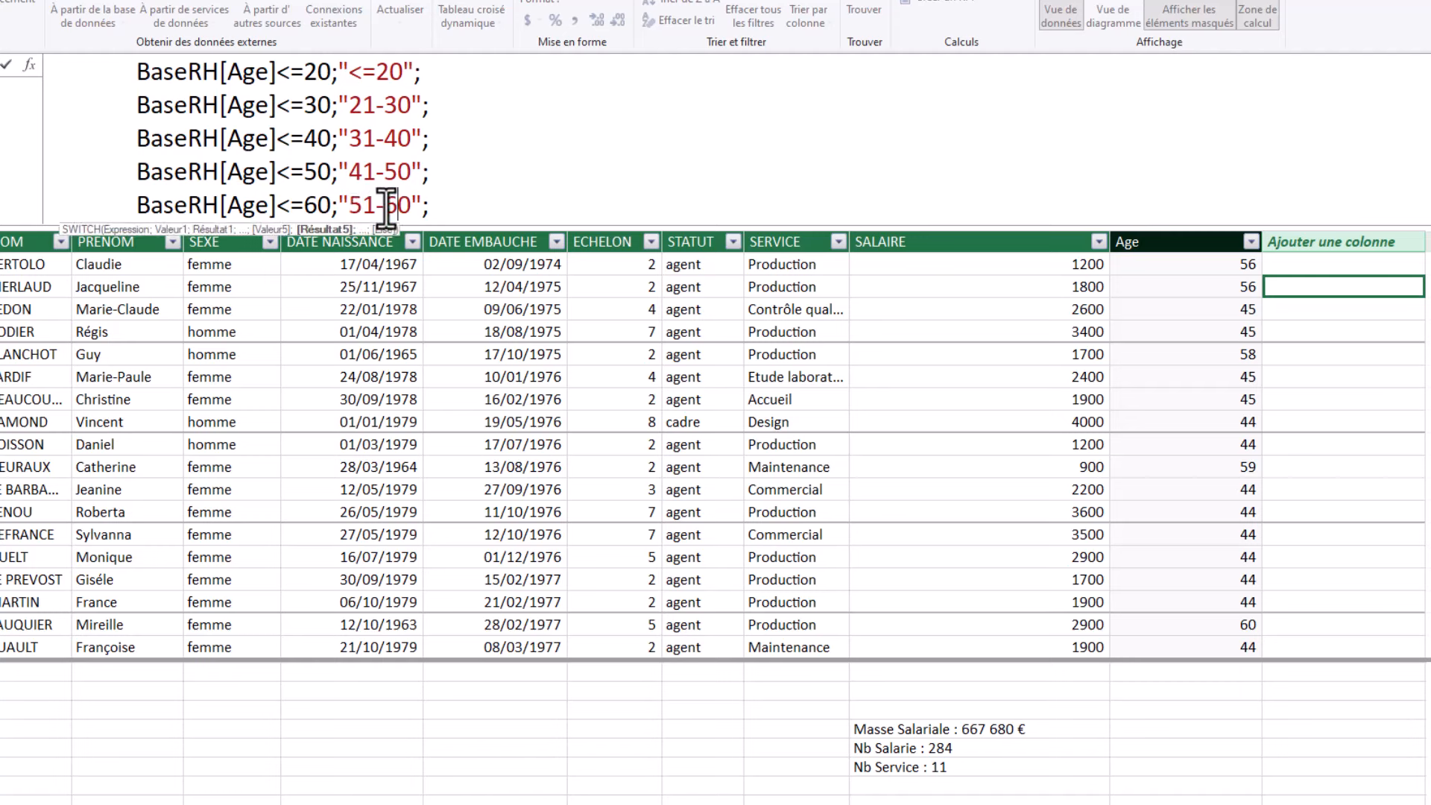
text(6)
Paste the condition again below "51-60" and change it to BaseRH[Age]<=70 with the result "61-70".
click(534, 209)
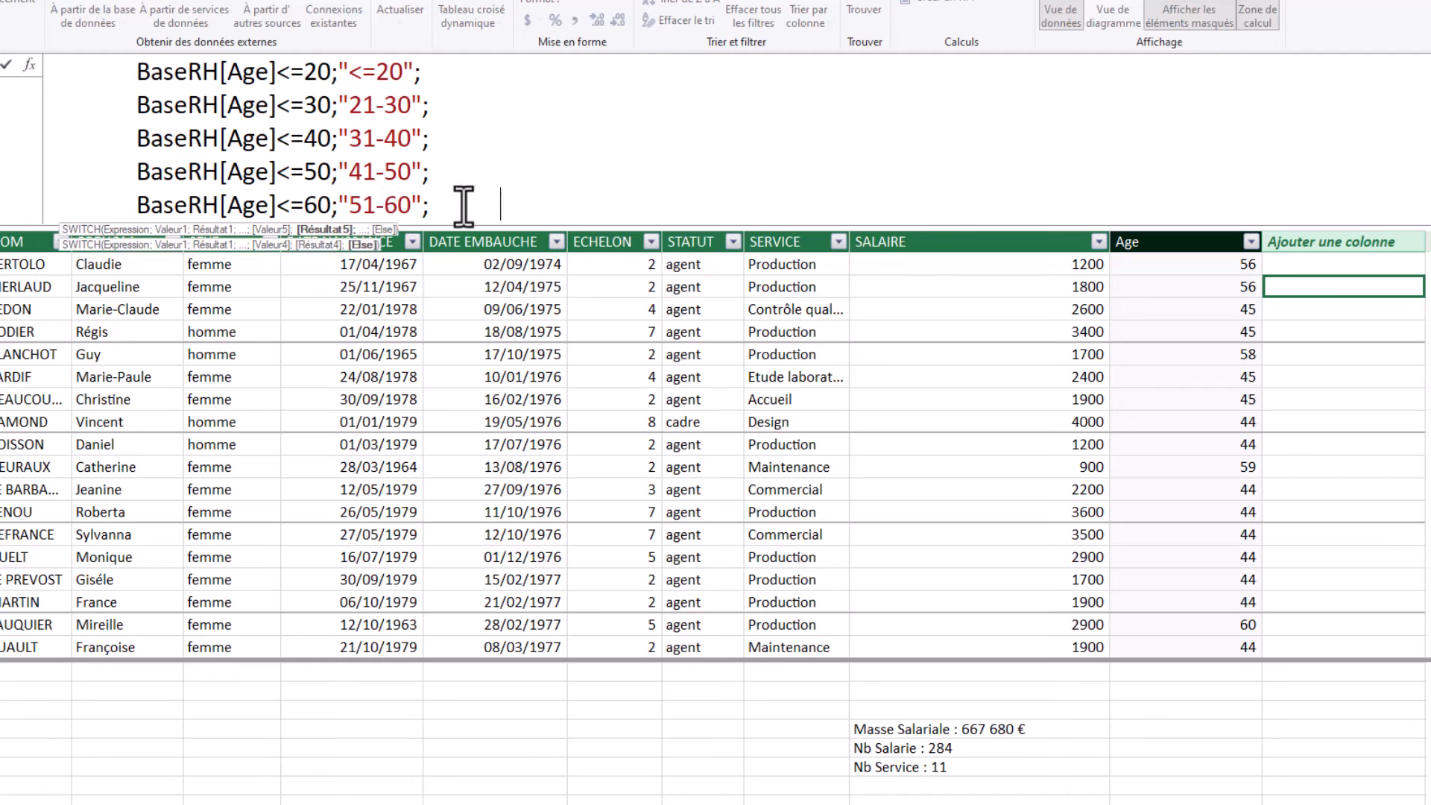
key(alt+Return)
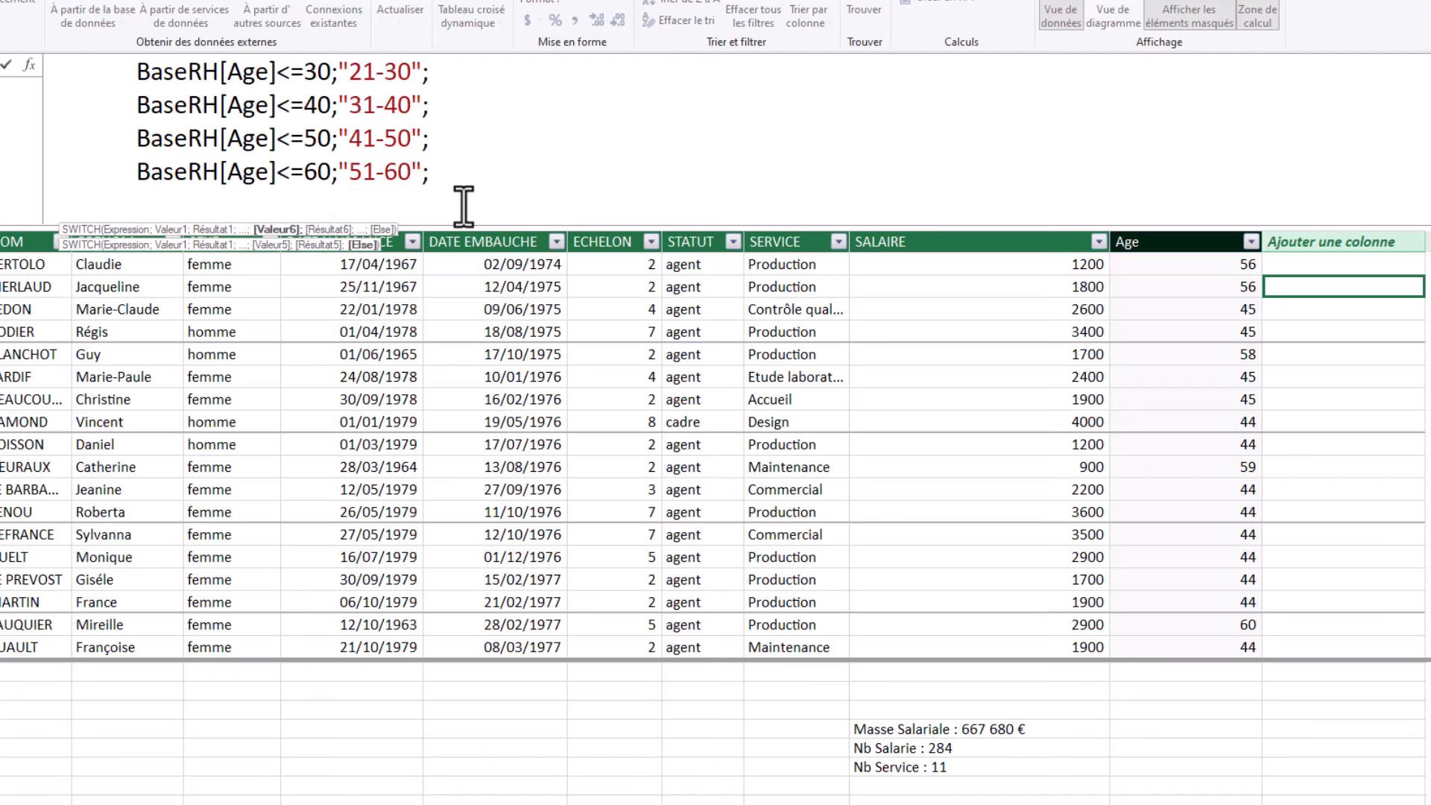
key(ctrl+v)
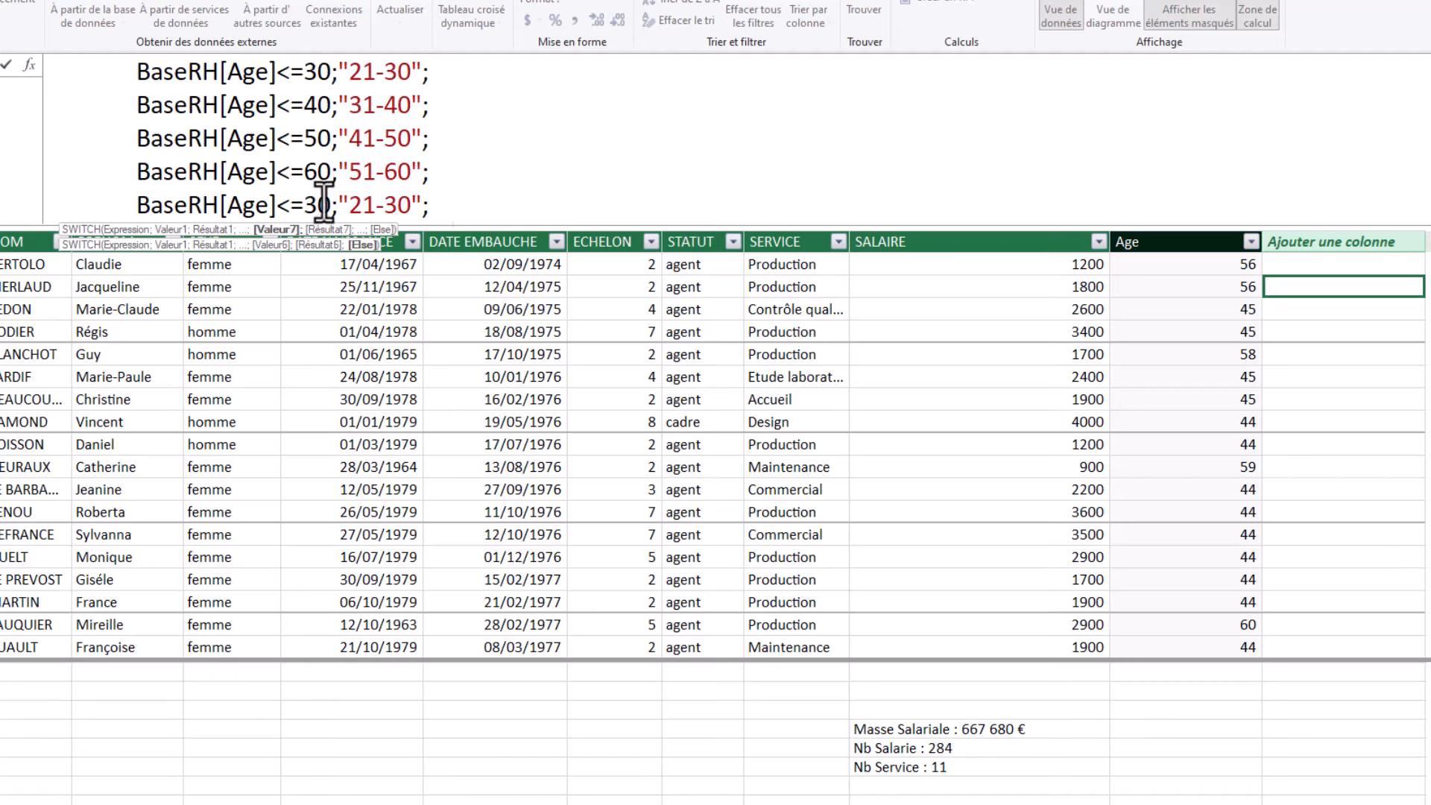
drag(303, 206, 332, 205)
text(7)
drag(362, 211, 342, 214)
text(6)
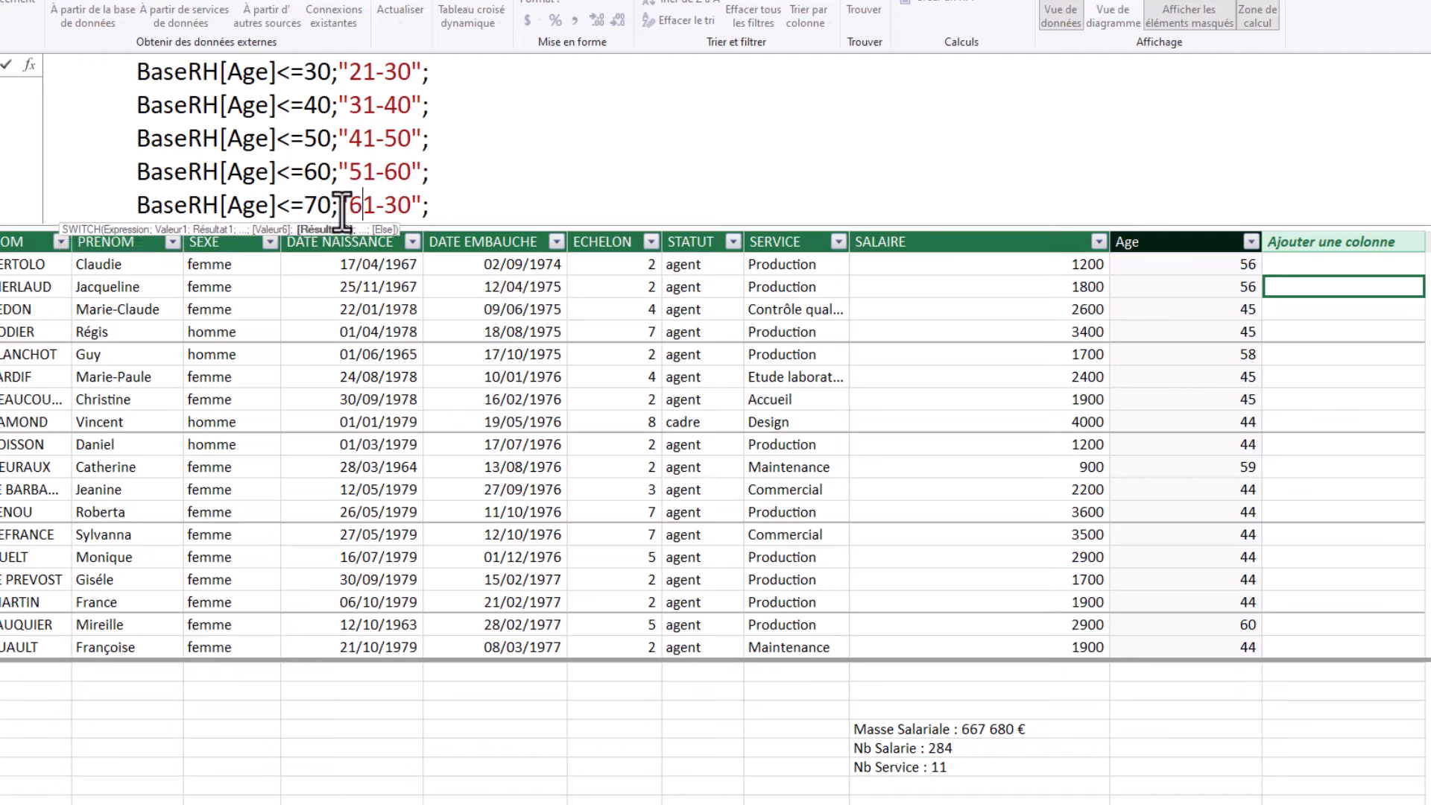
click(400, 202)
text(7)
Add "71+" as the default result on a new line and close the SWITCH function on the line below.
click(465, 208)
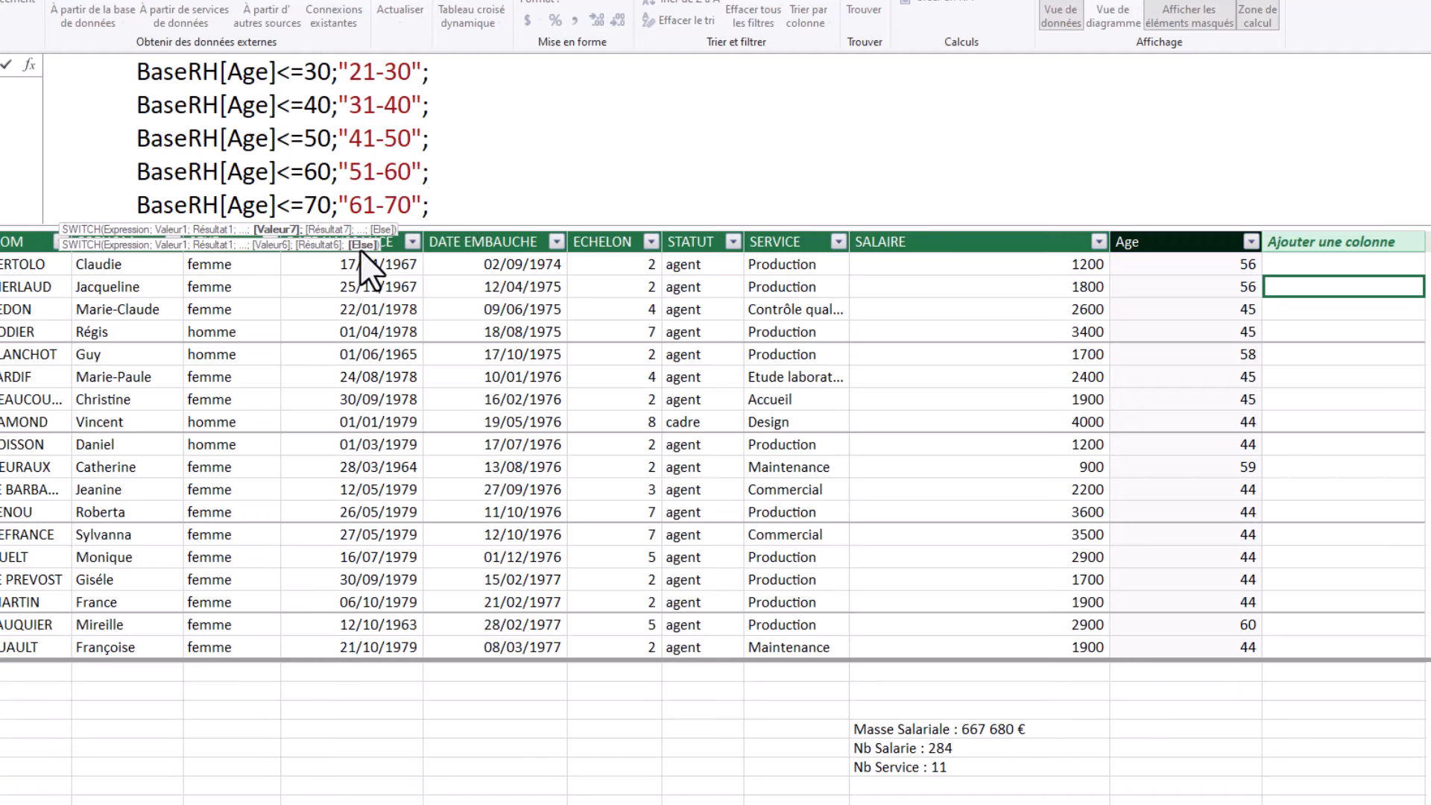
key(alt+Return)
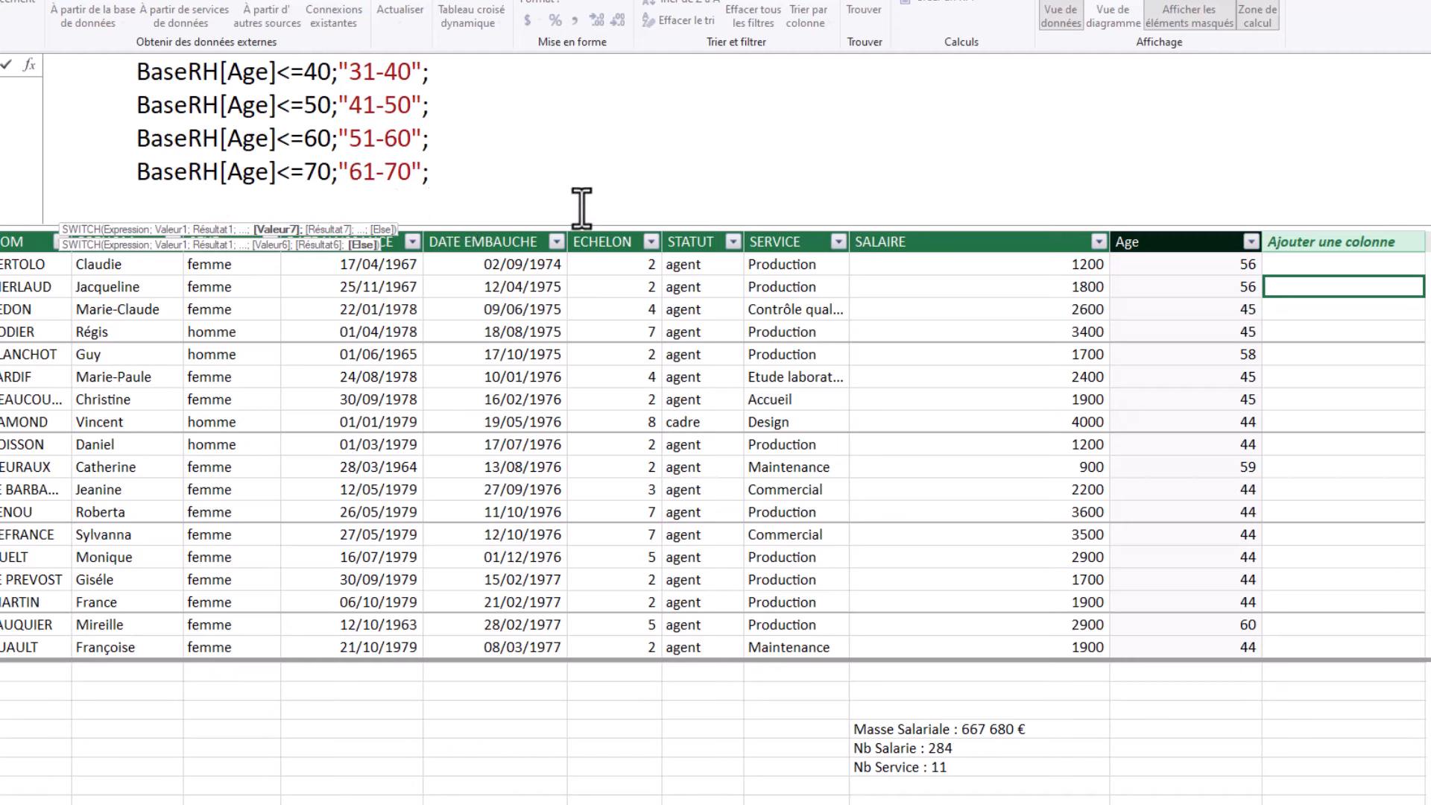
text("74)
text(+)
key(BackSpace)
key(BackSpace)
text(1+)
key(alt+Return)
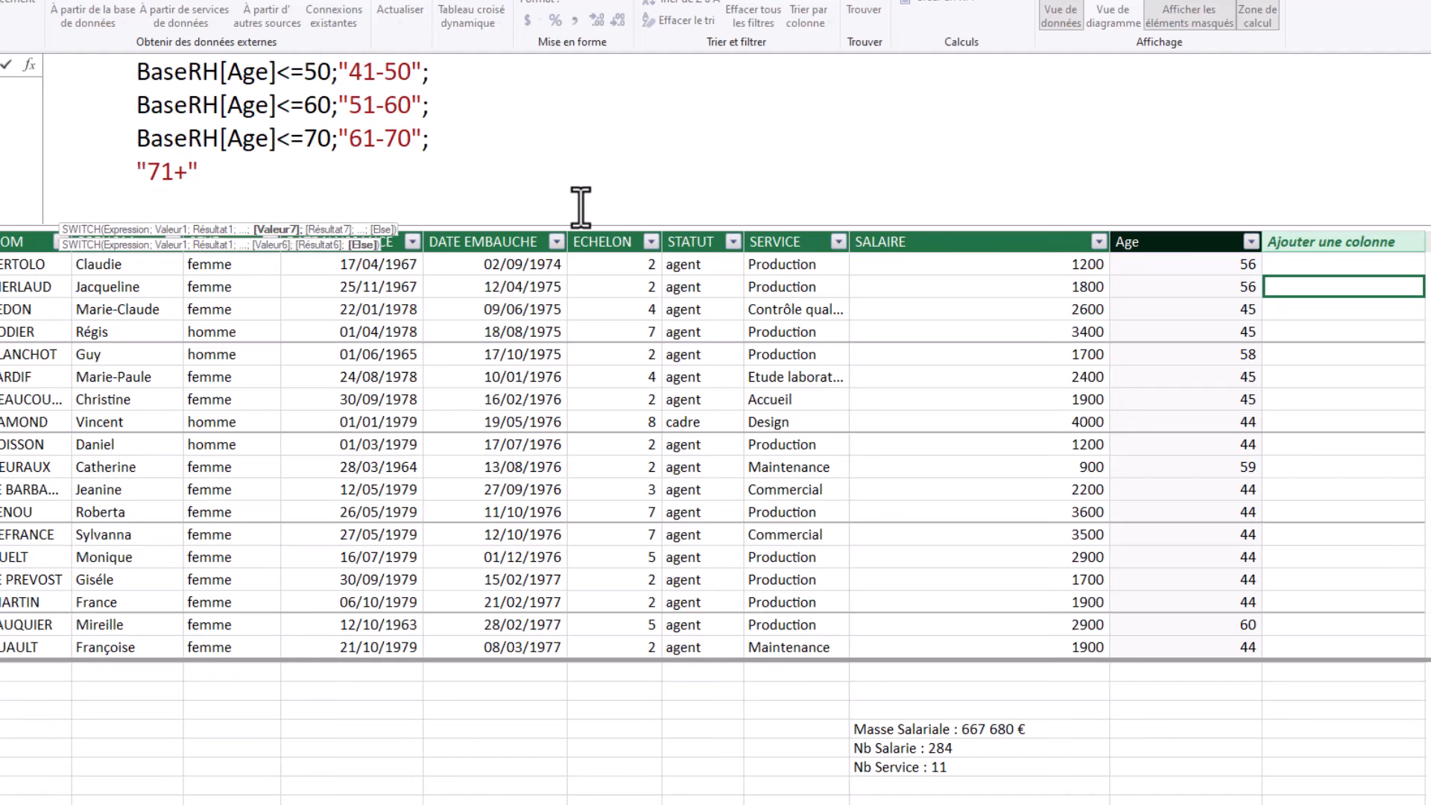
text())
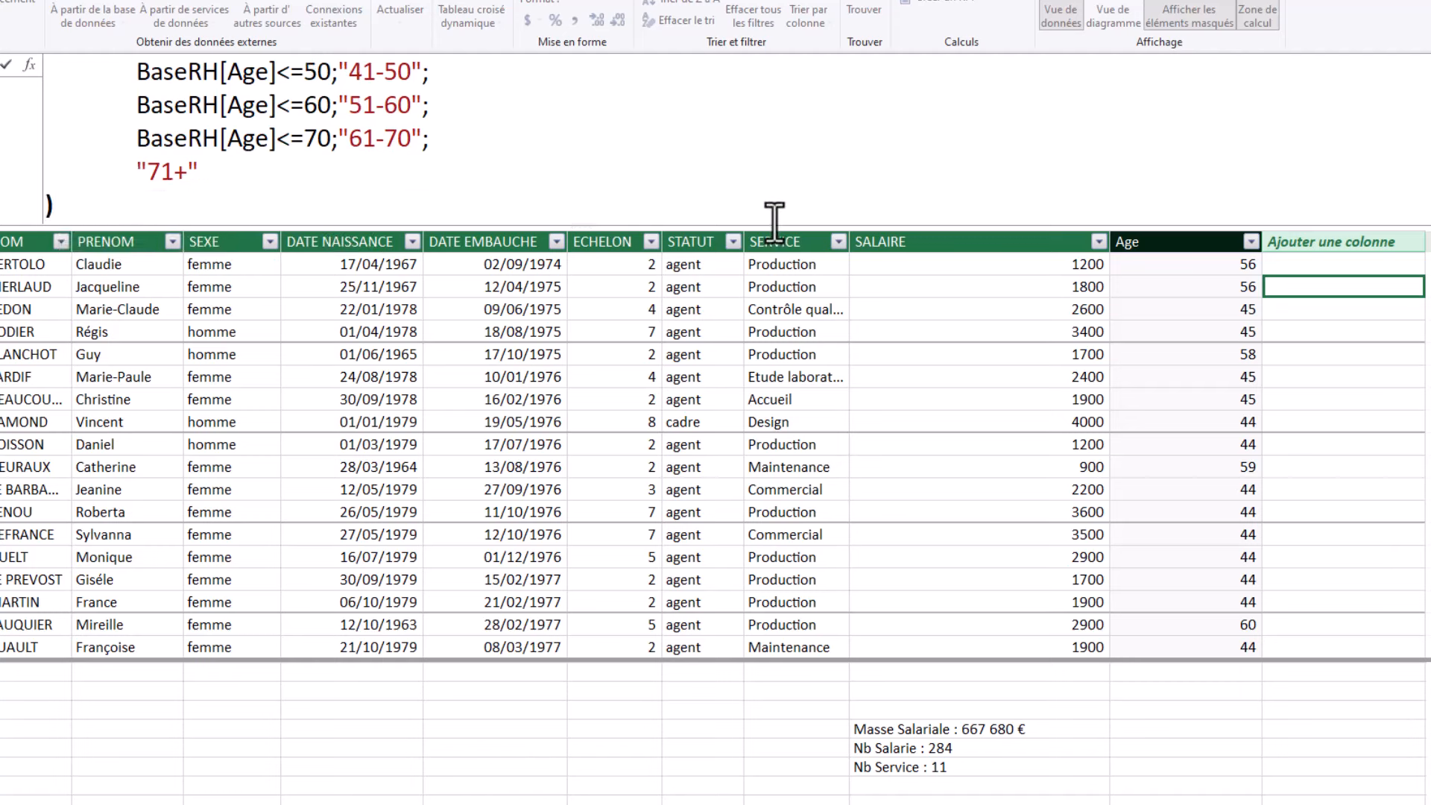
Enlarge the formula area to fit the whole SWITCH formula and commit it as a calculated column beside Age.
drag(773, 227, 767, 359)
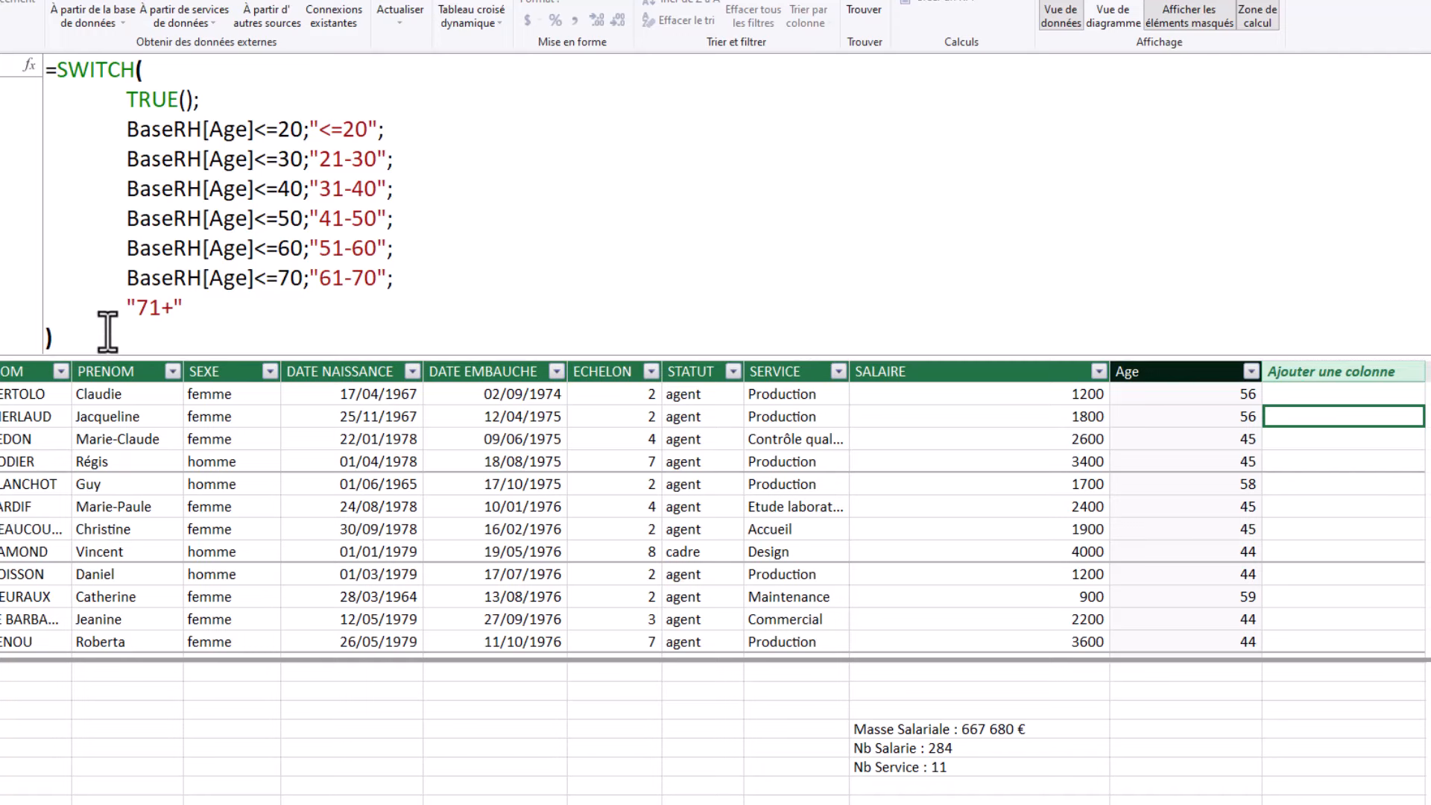
key(ctrl+Return)
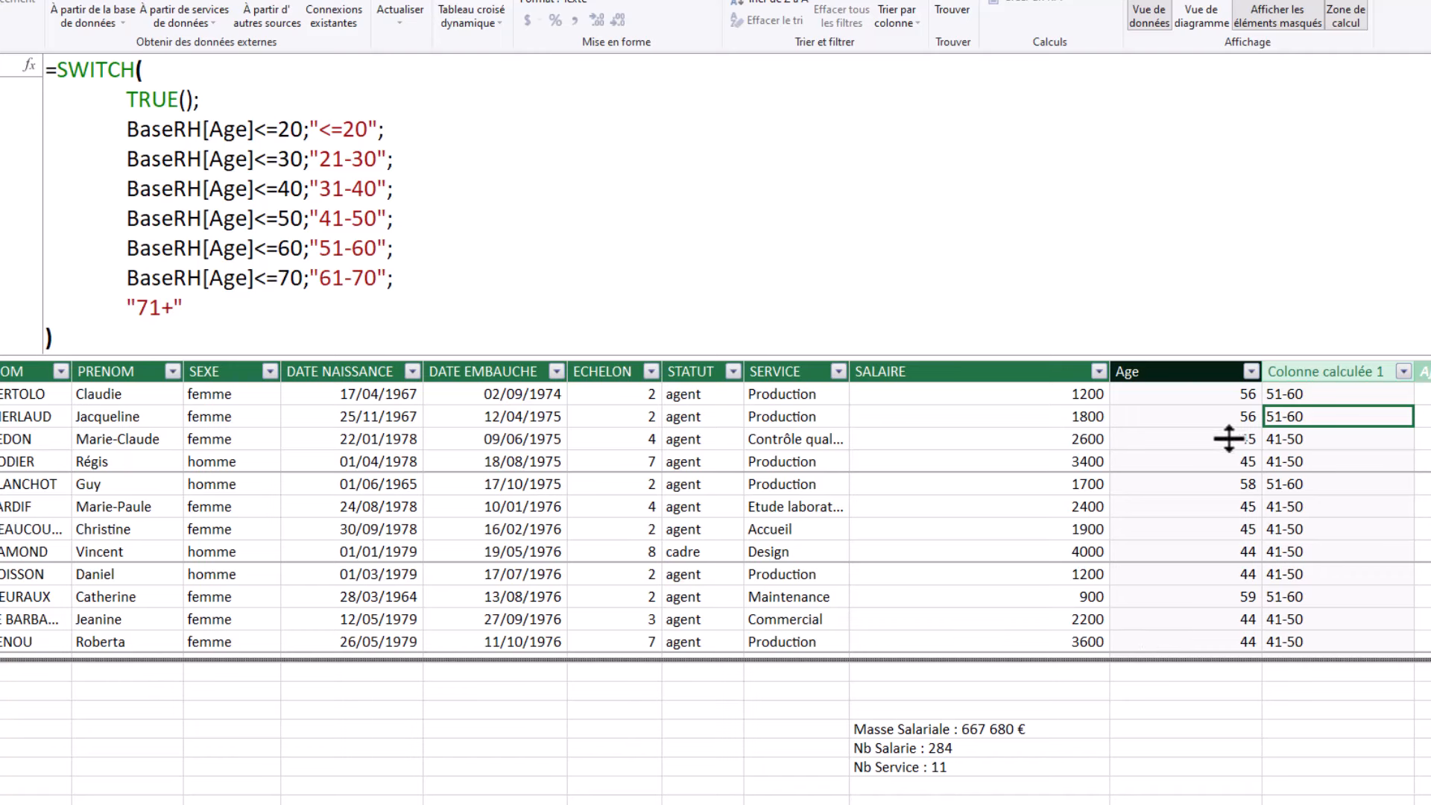
scroll(1342, 535, down, 5)
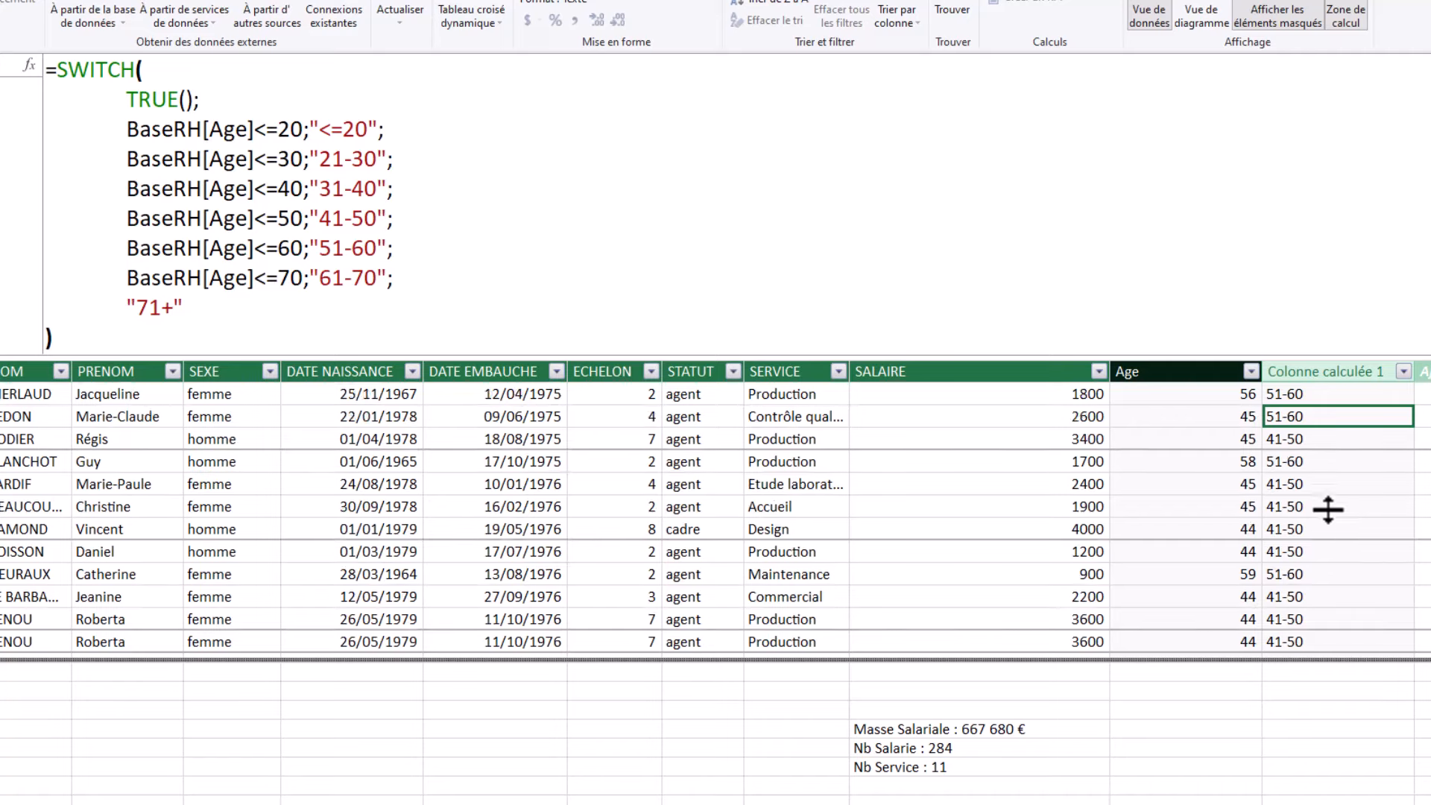
scroll(1345, 537, down, 10)
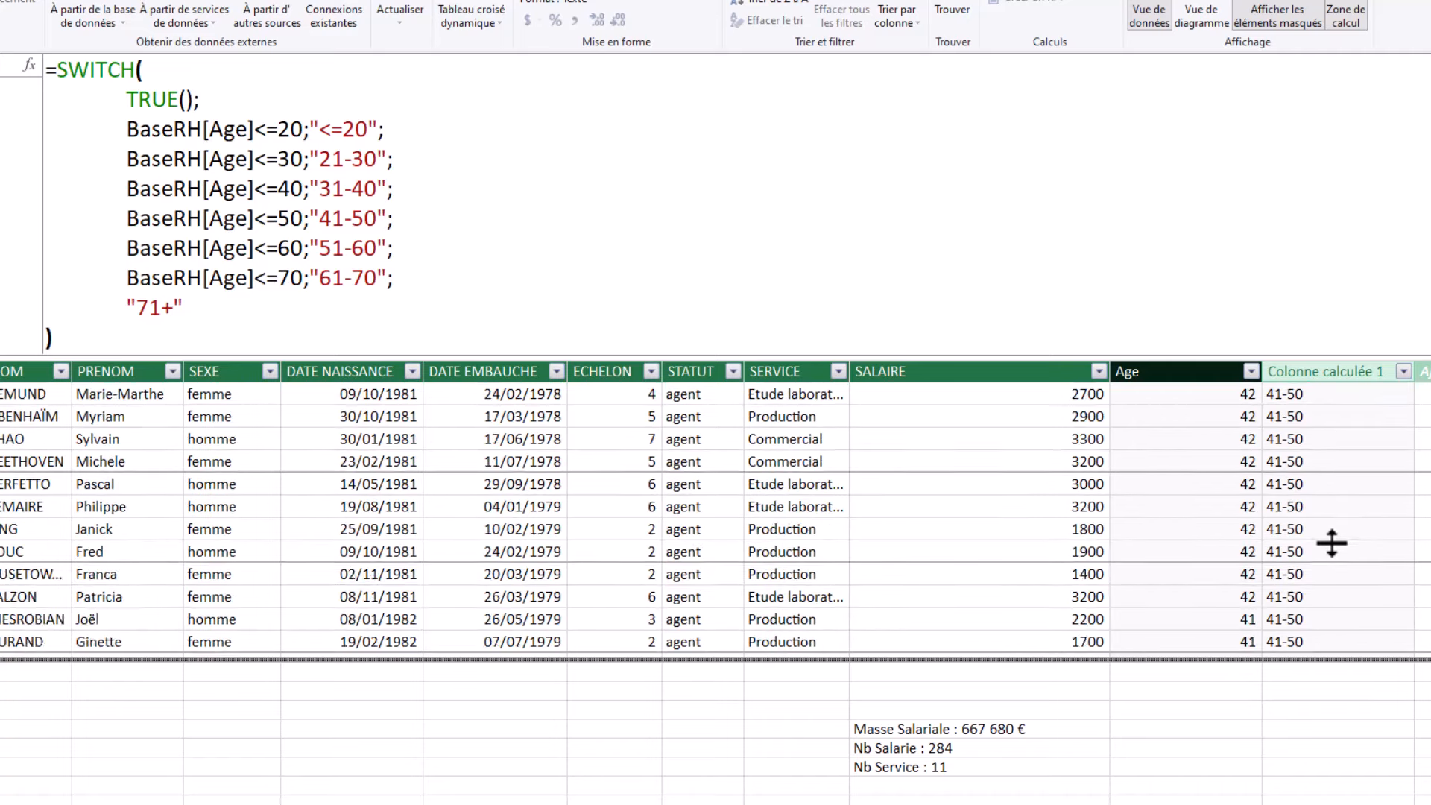
scroll(1316, 564, down, 10)
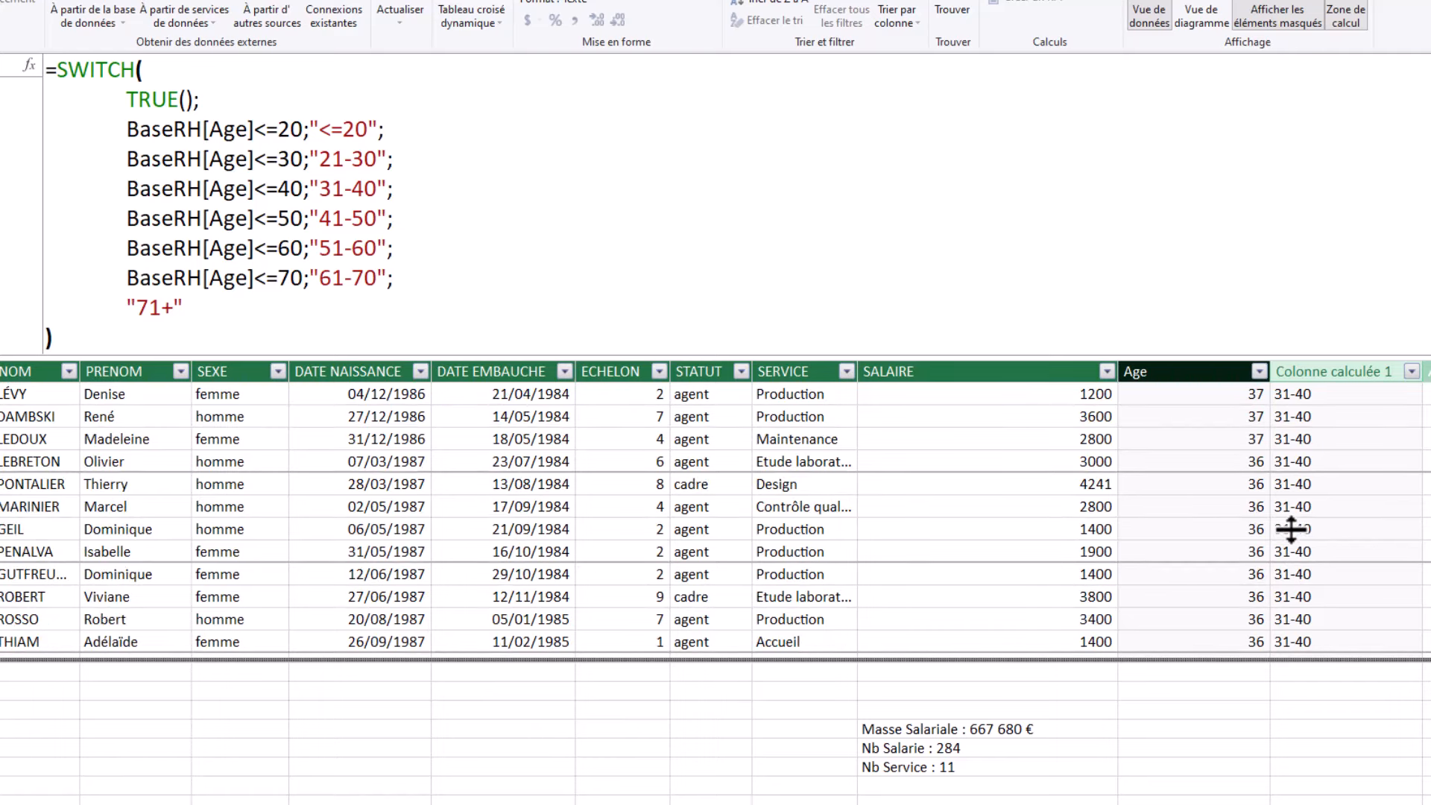
scroll(1316, 535, up, 10)
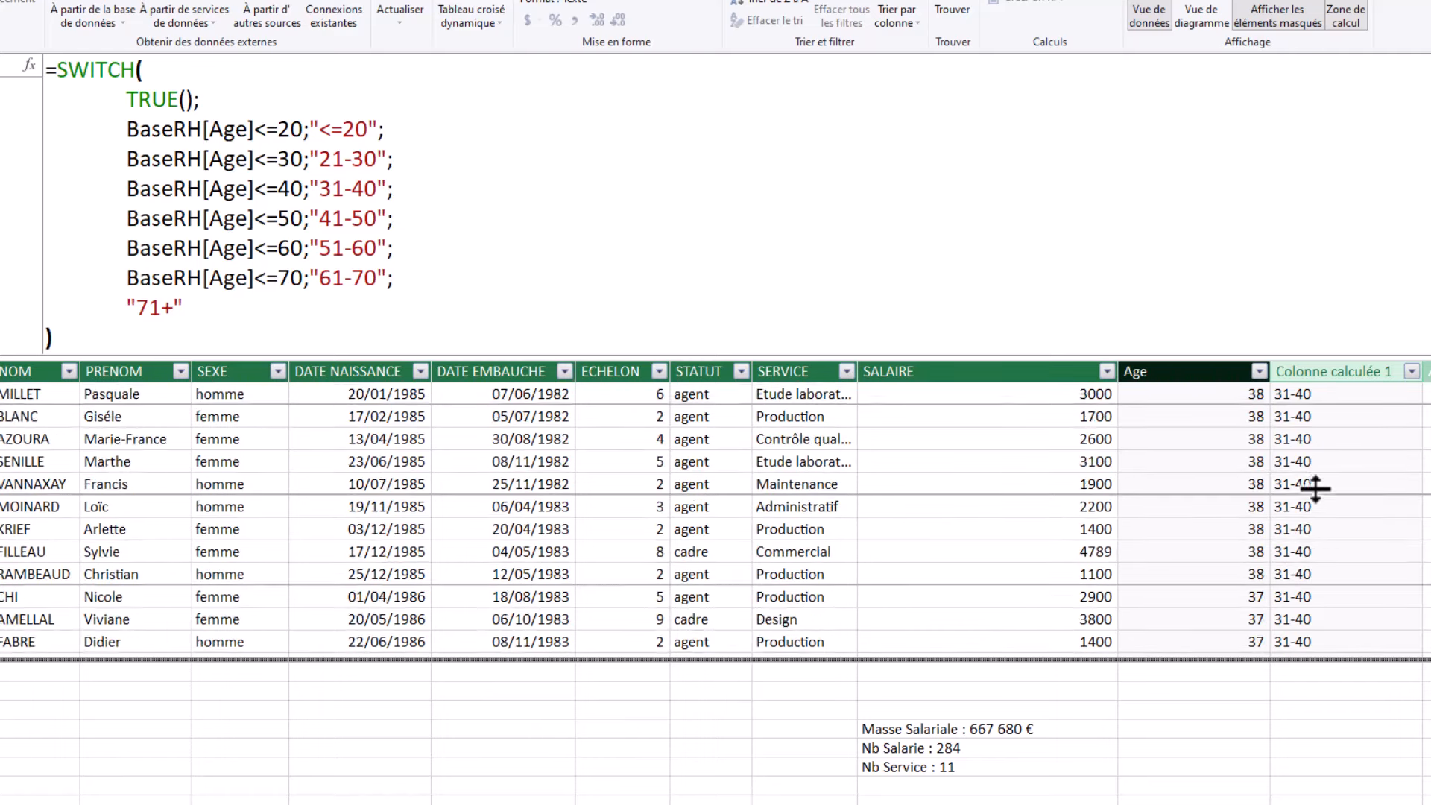
Rename the new calculated column as Tranche Age.
double_click(1368, 371)
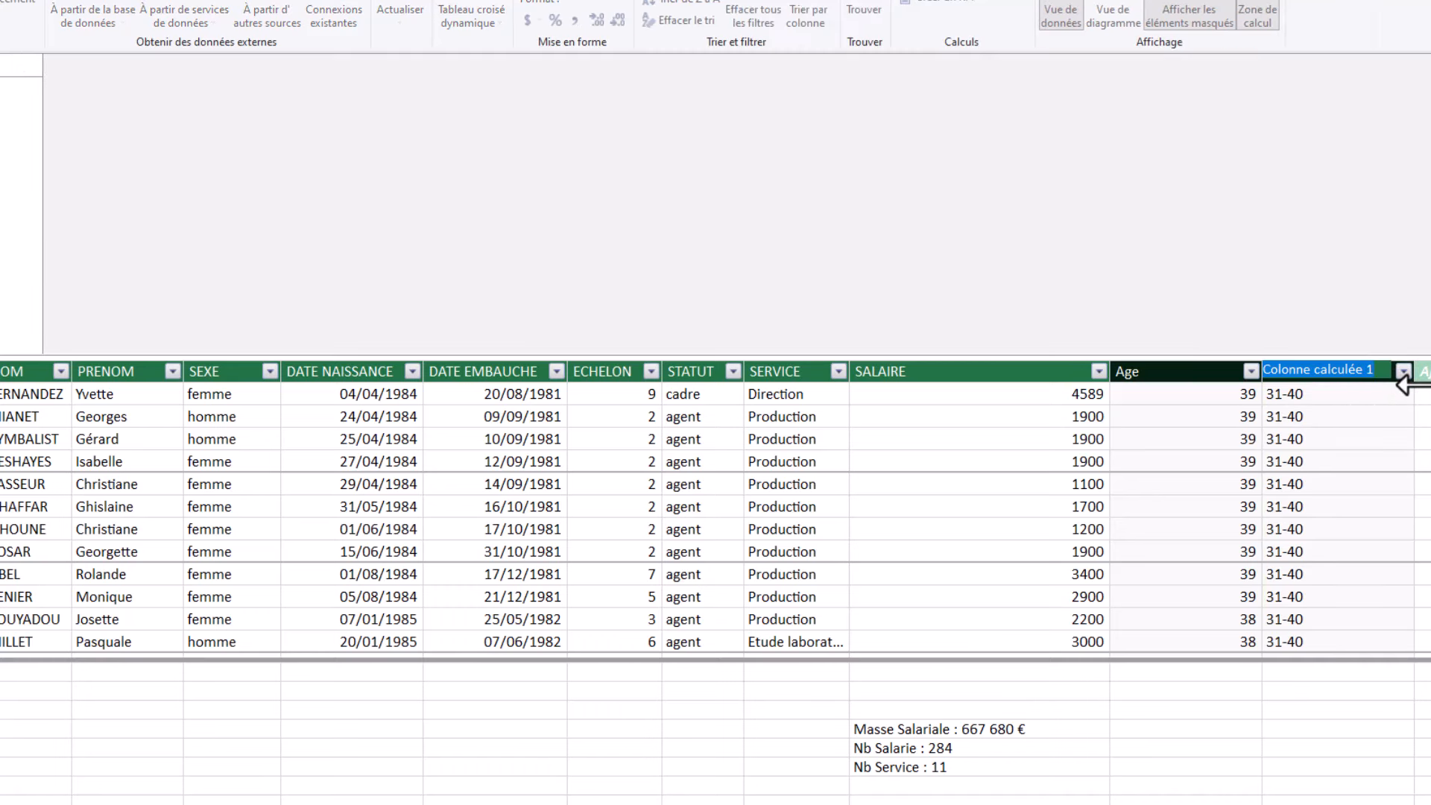
text(Tranche)
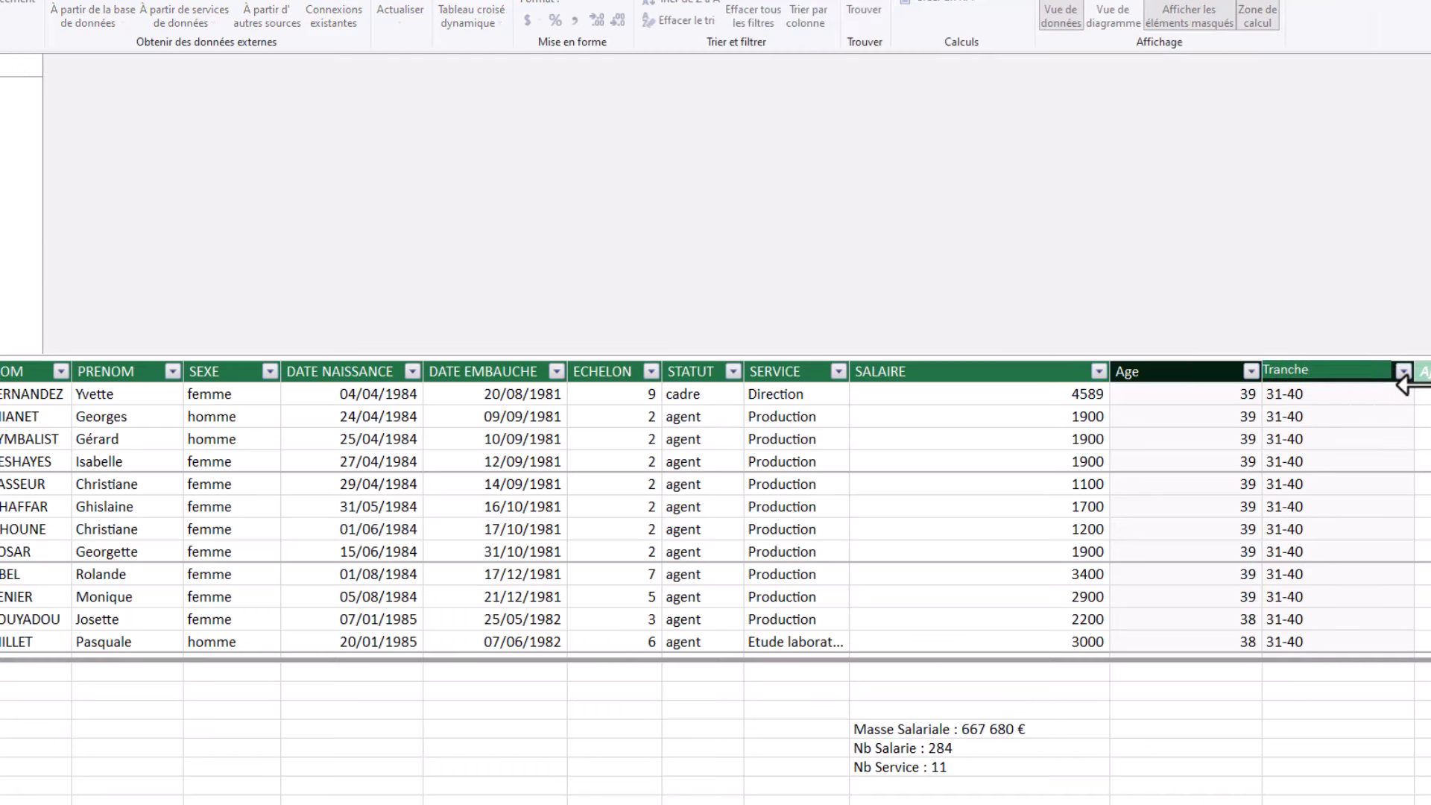
text( Age)
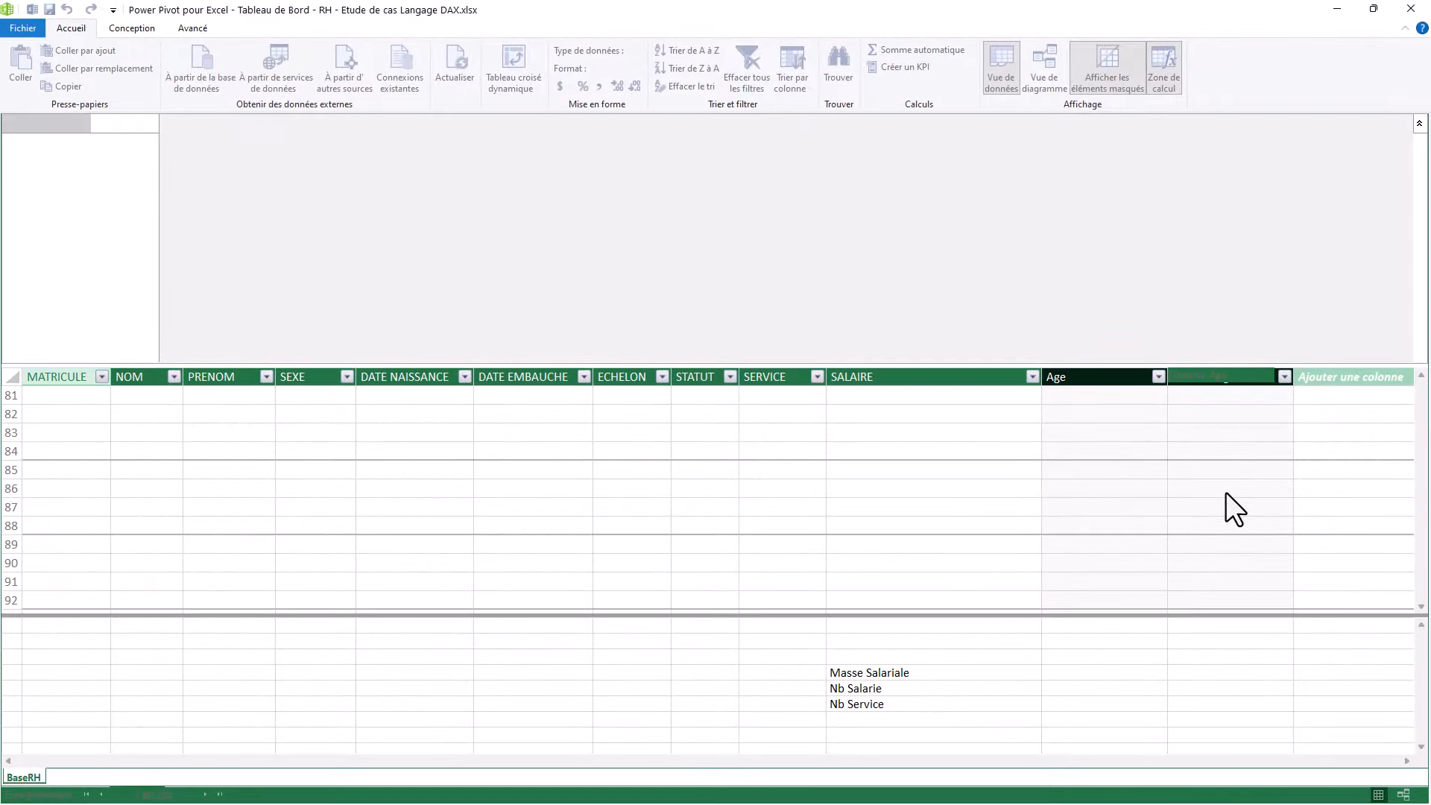
Start a measure named Age Moyen in the calculation cell below Nb Service, using the AVERAGEX function.
click(875, 731)
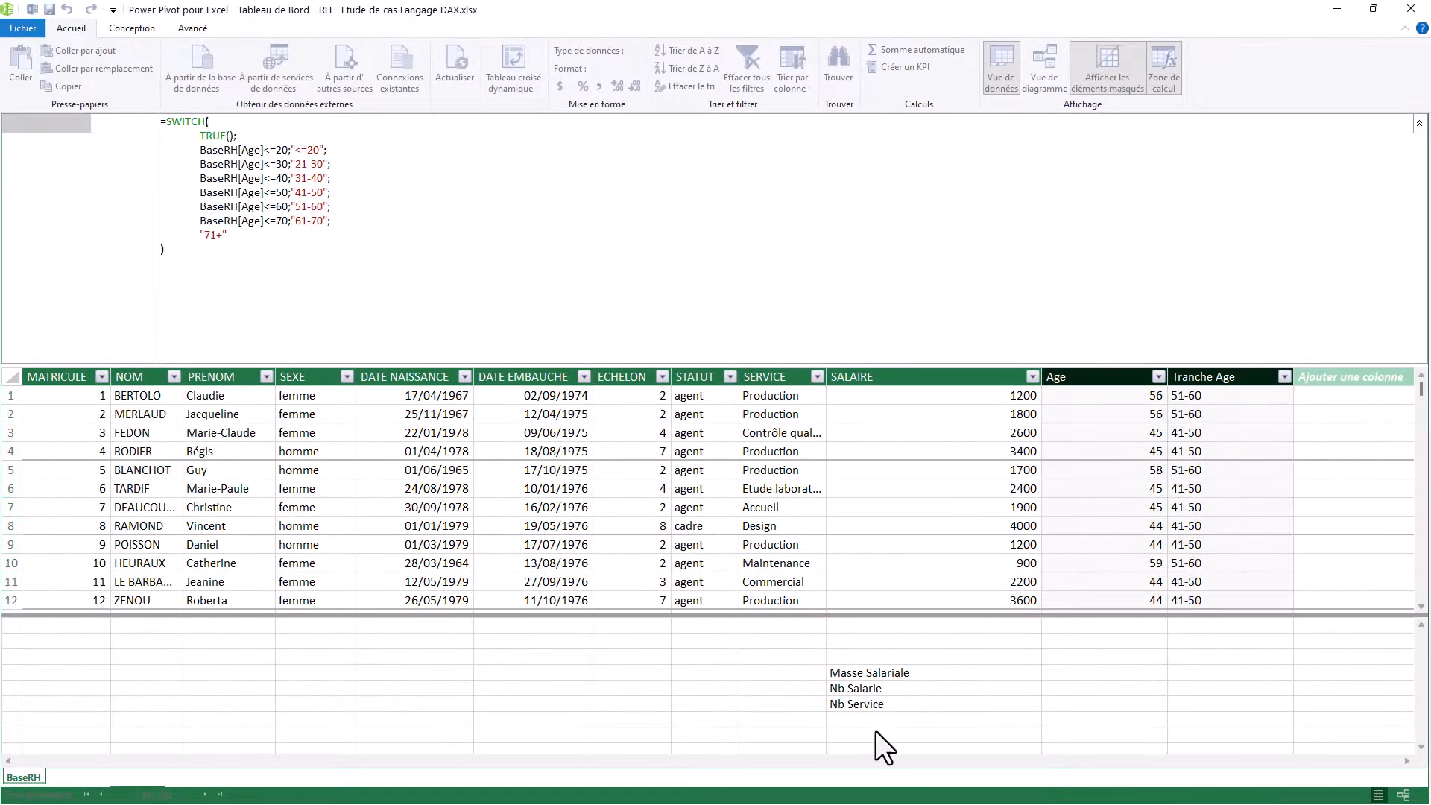
click(843, 718)
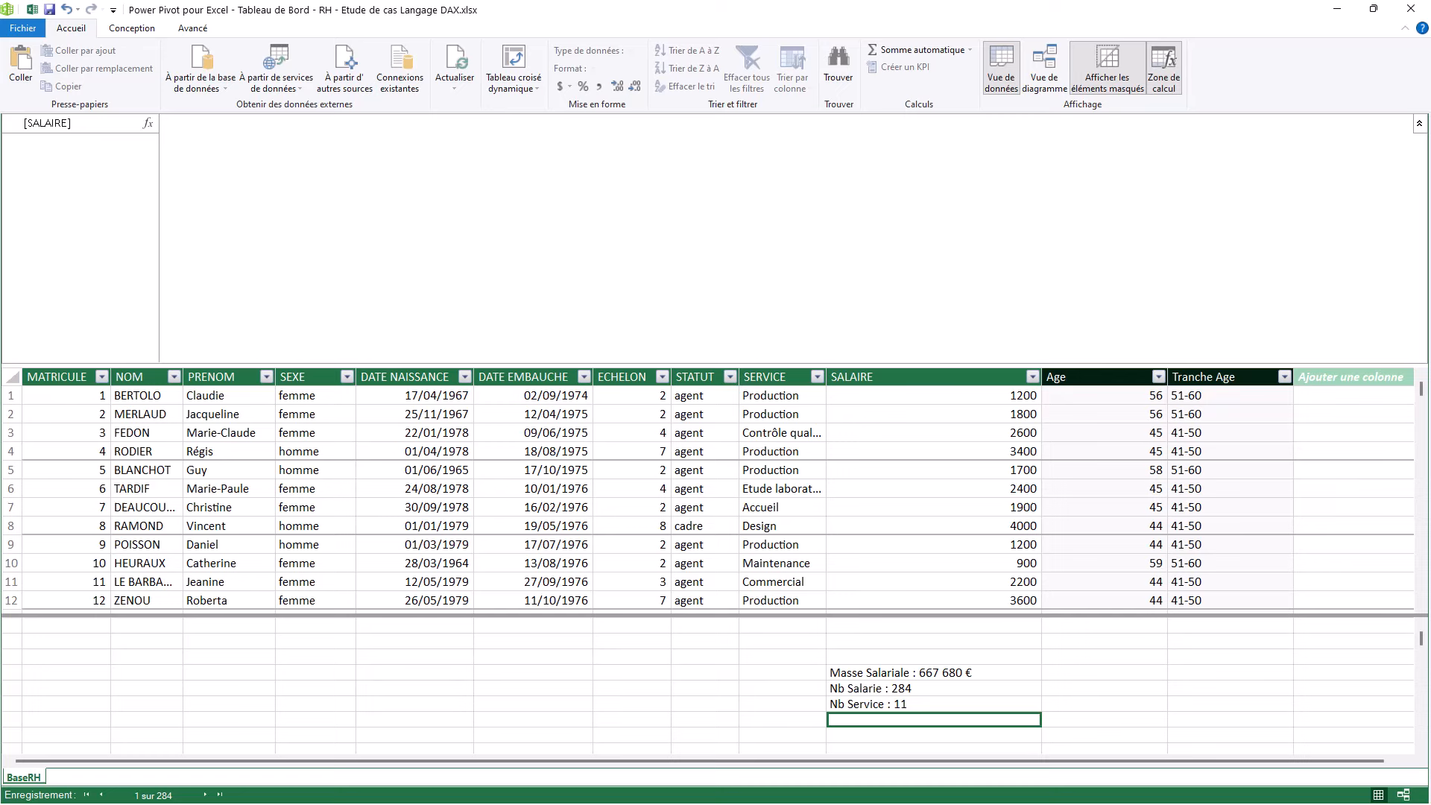
key(alt+Tab)
click(305, 180)
text(Age )
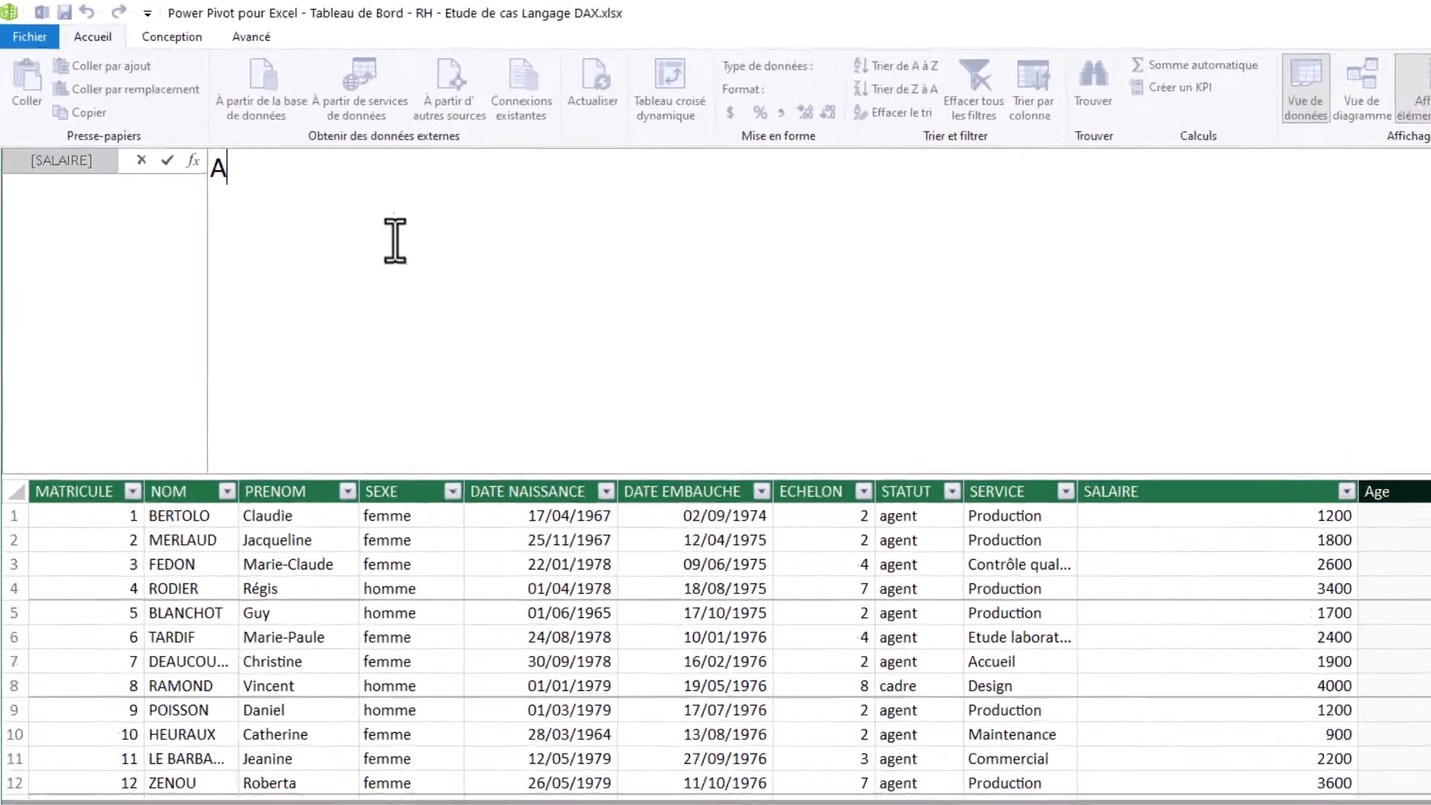
text(Moyen )
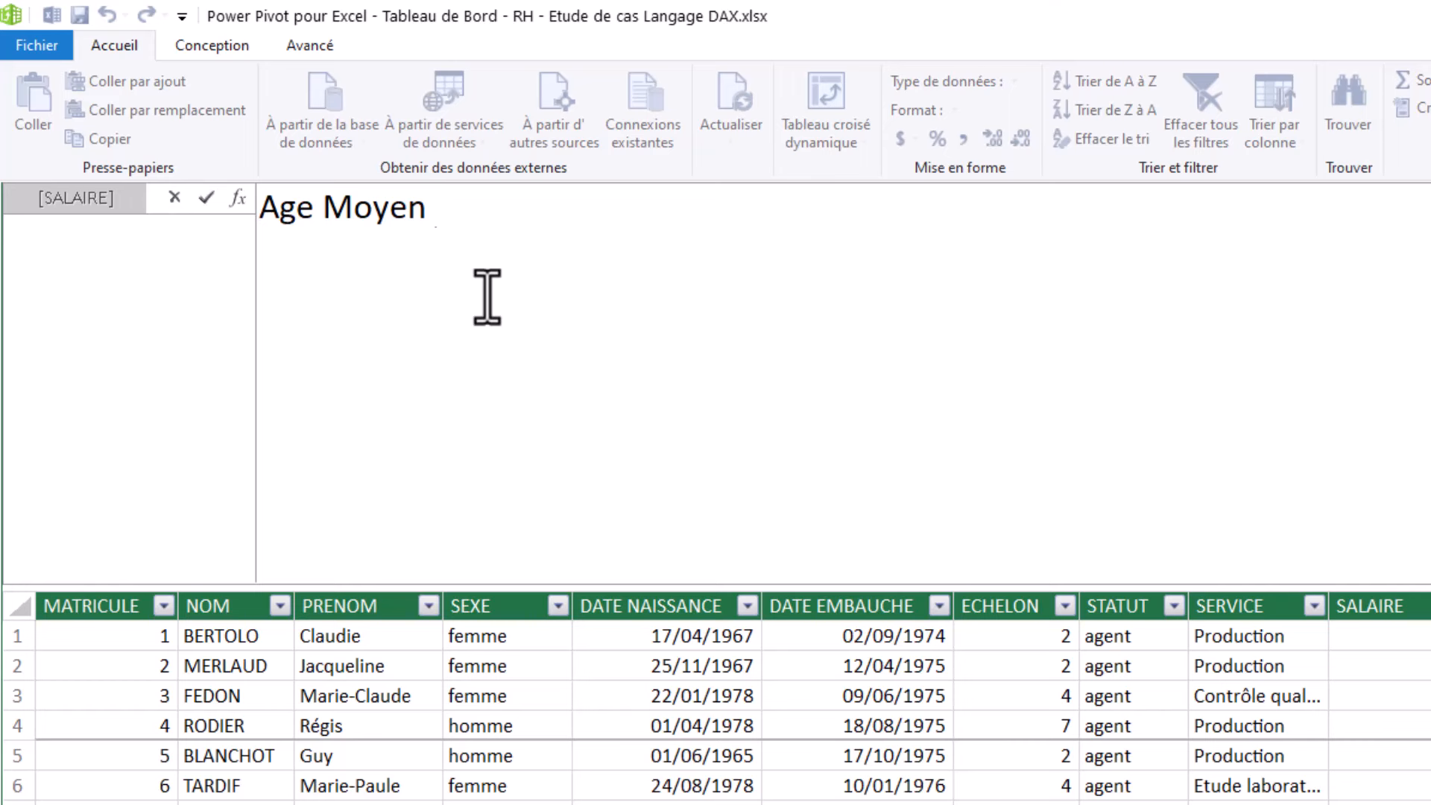
text(:= AV)
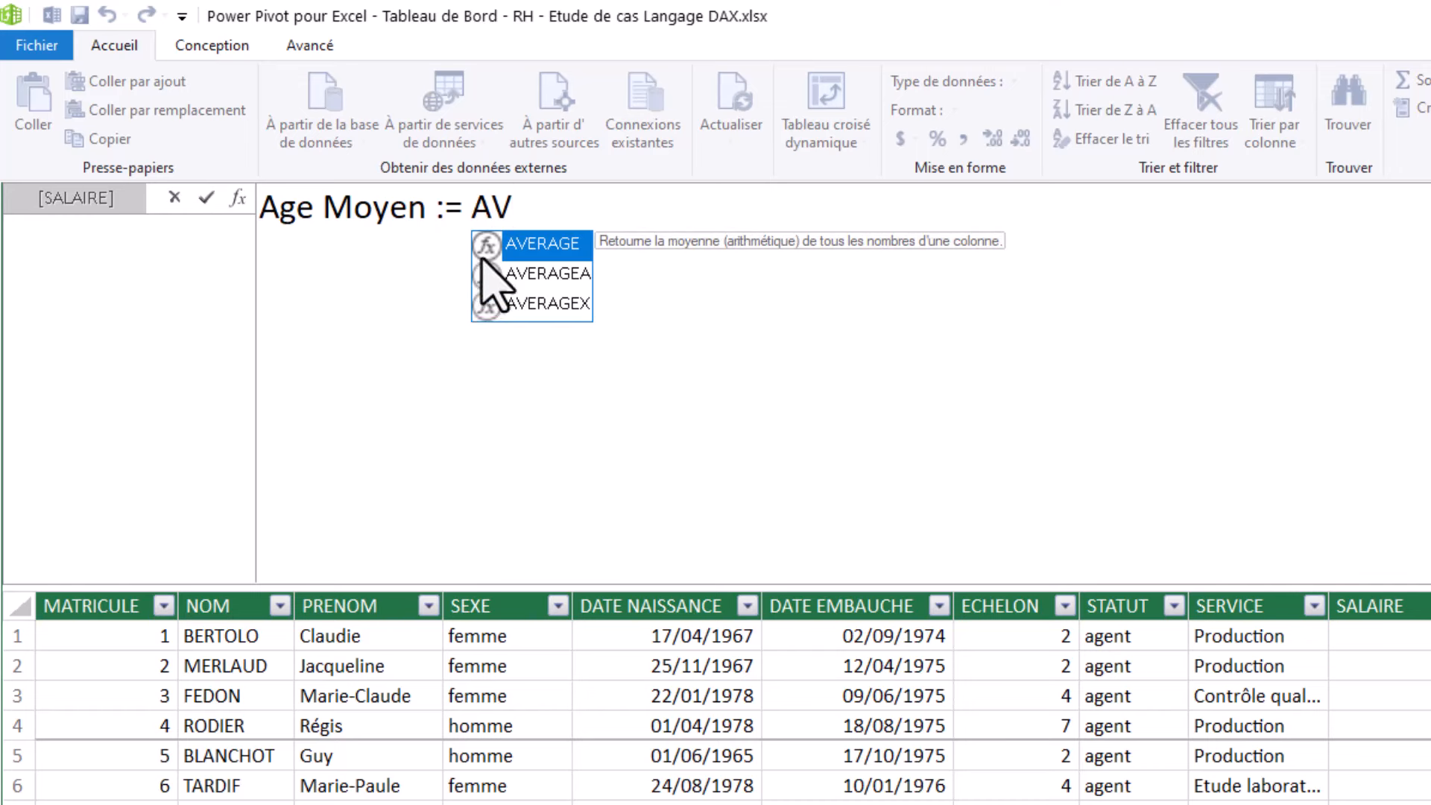
click(545, 301)
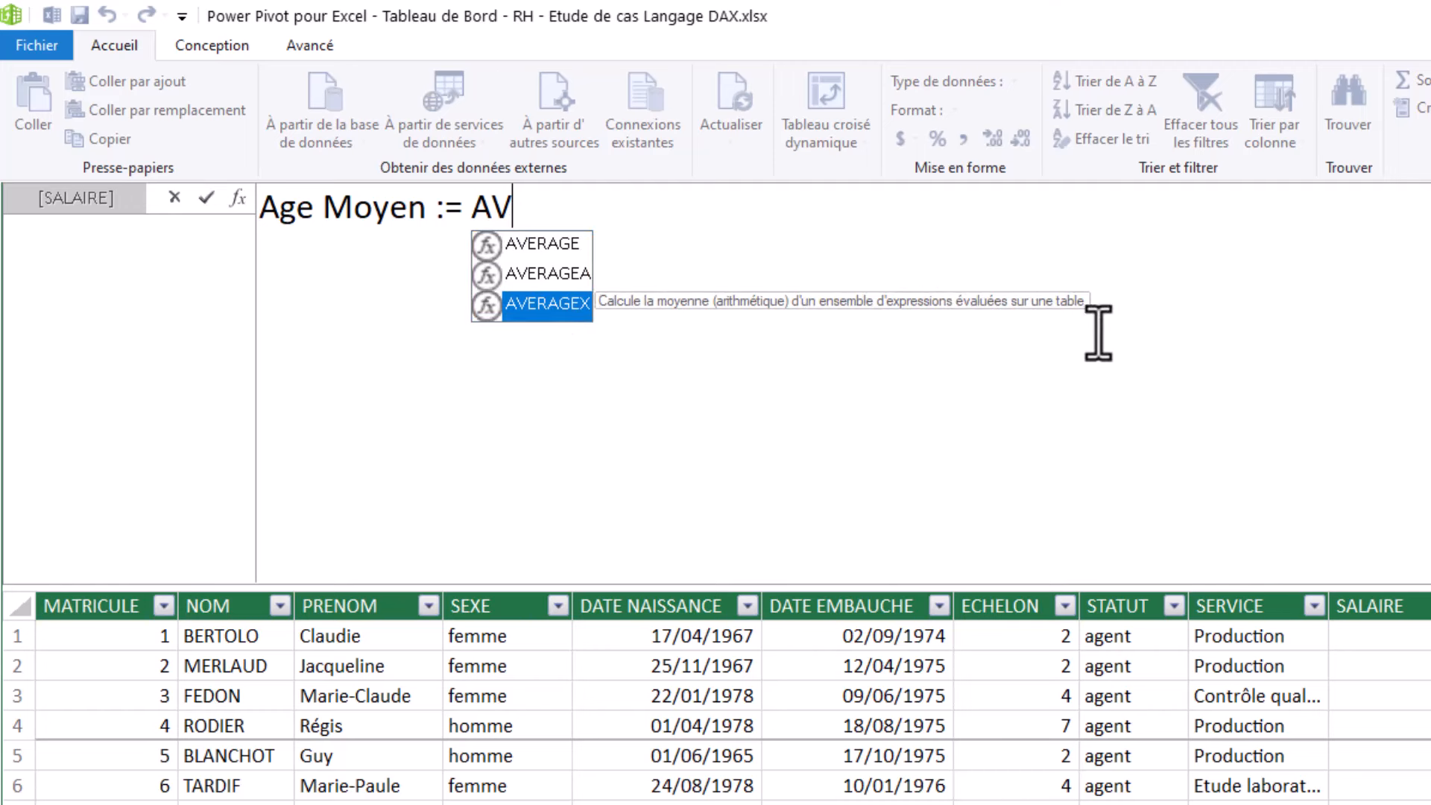
double_click(554, 306)
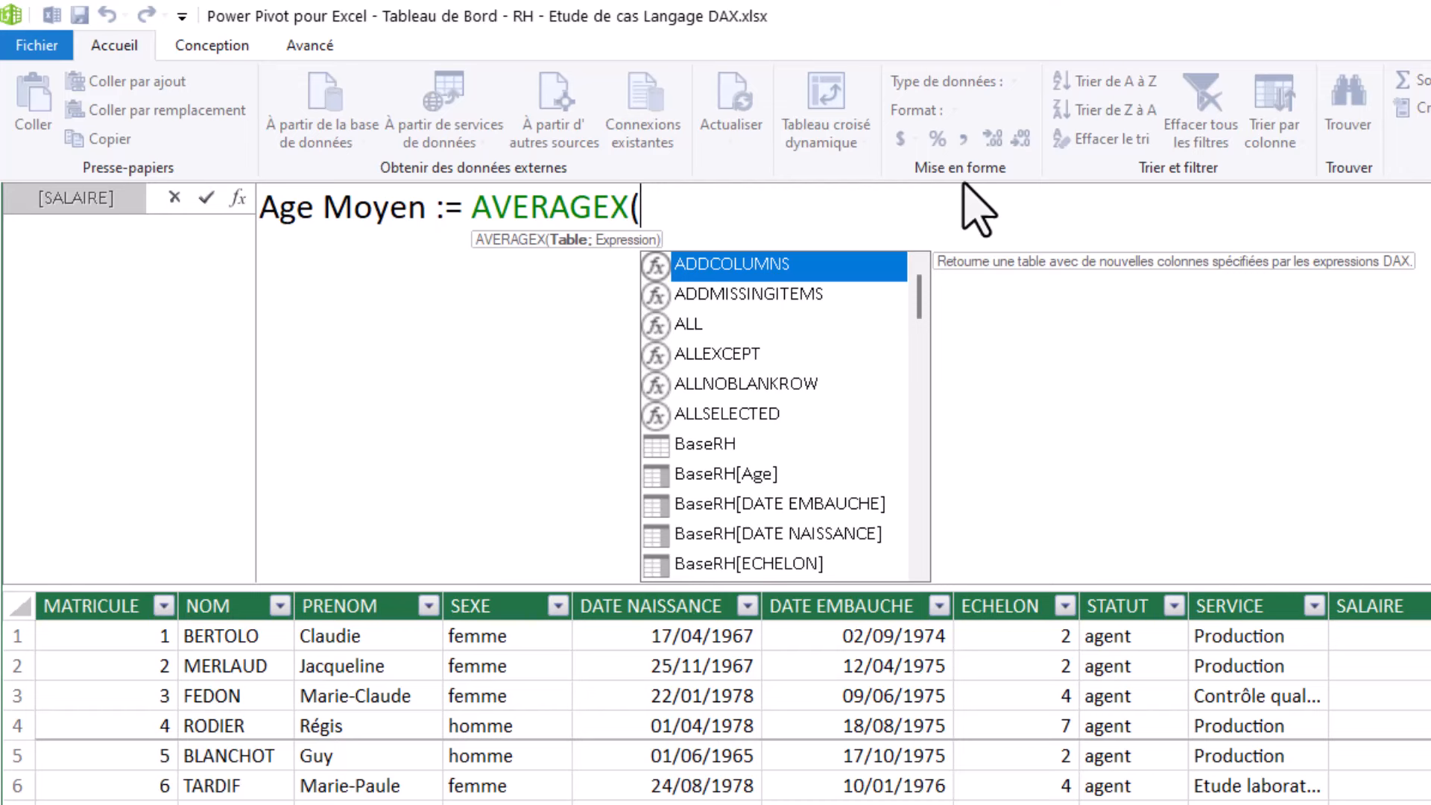
Enter the BaseRH[Tranche Age] column as the table argument of AVERAGEX, without a trailing separator.
text(tr)
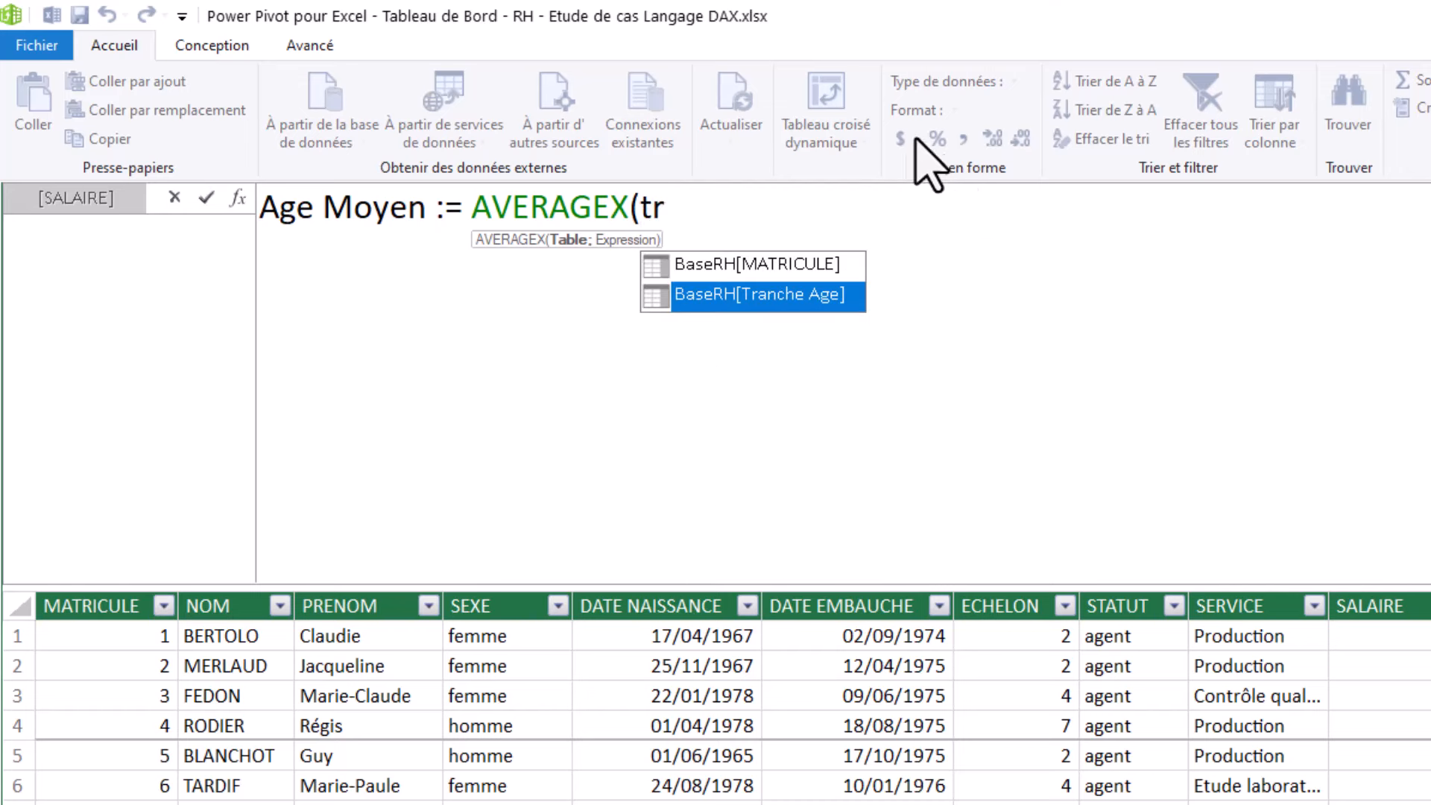
double_click(759, 293)
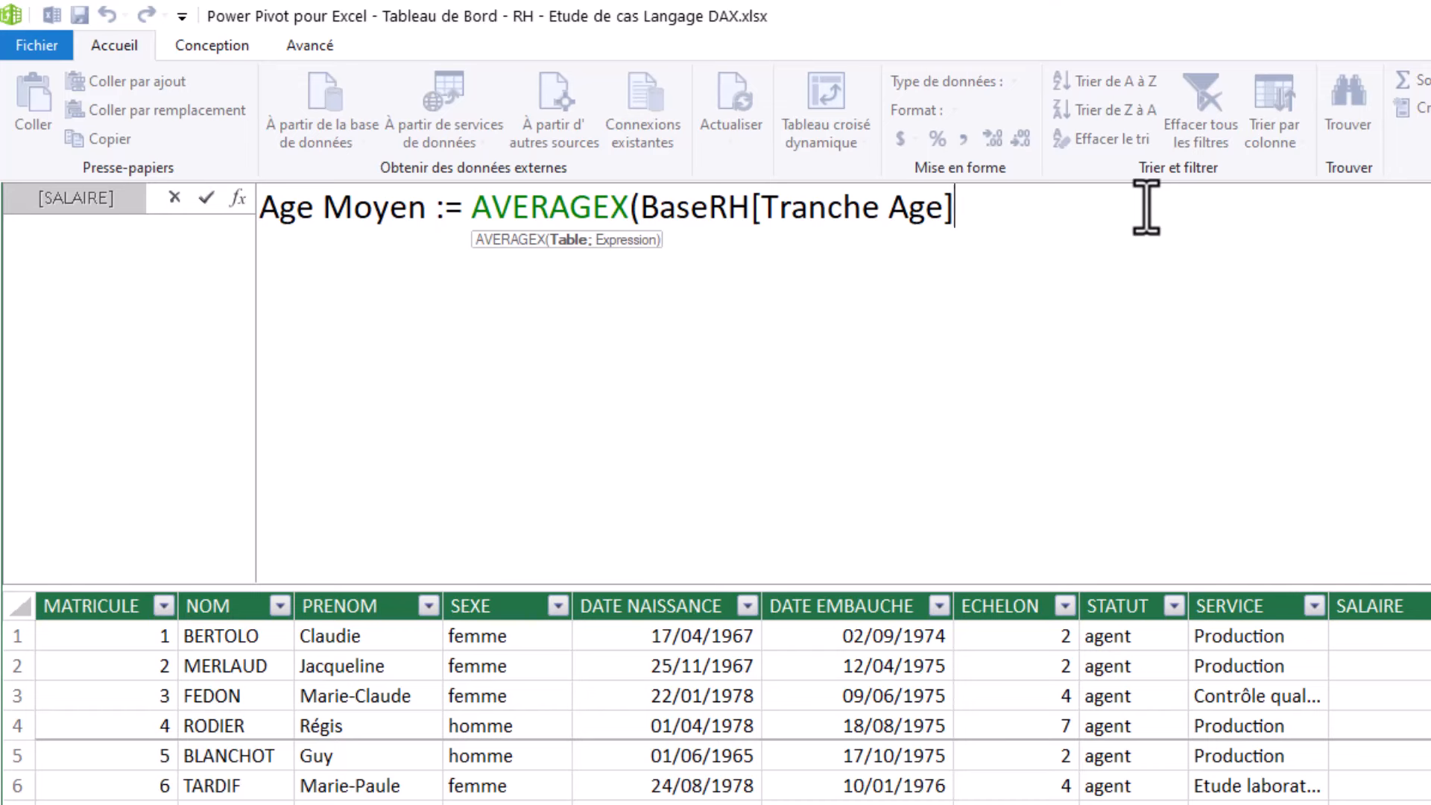
text(;)
key(BackSpace)
click(641, 210)
click(969, 209)
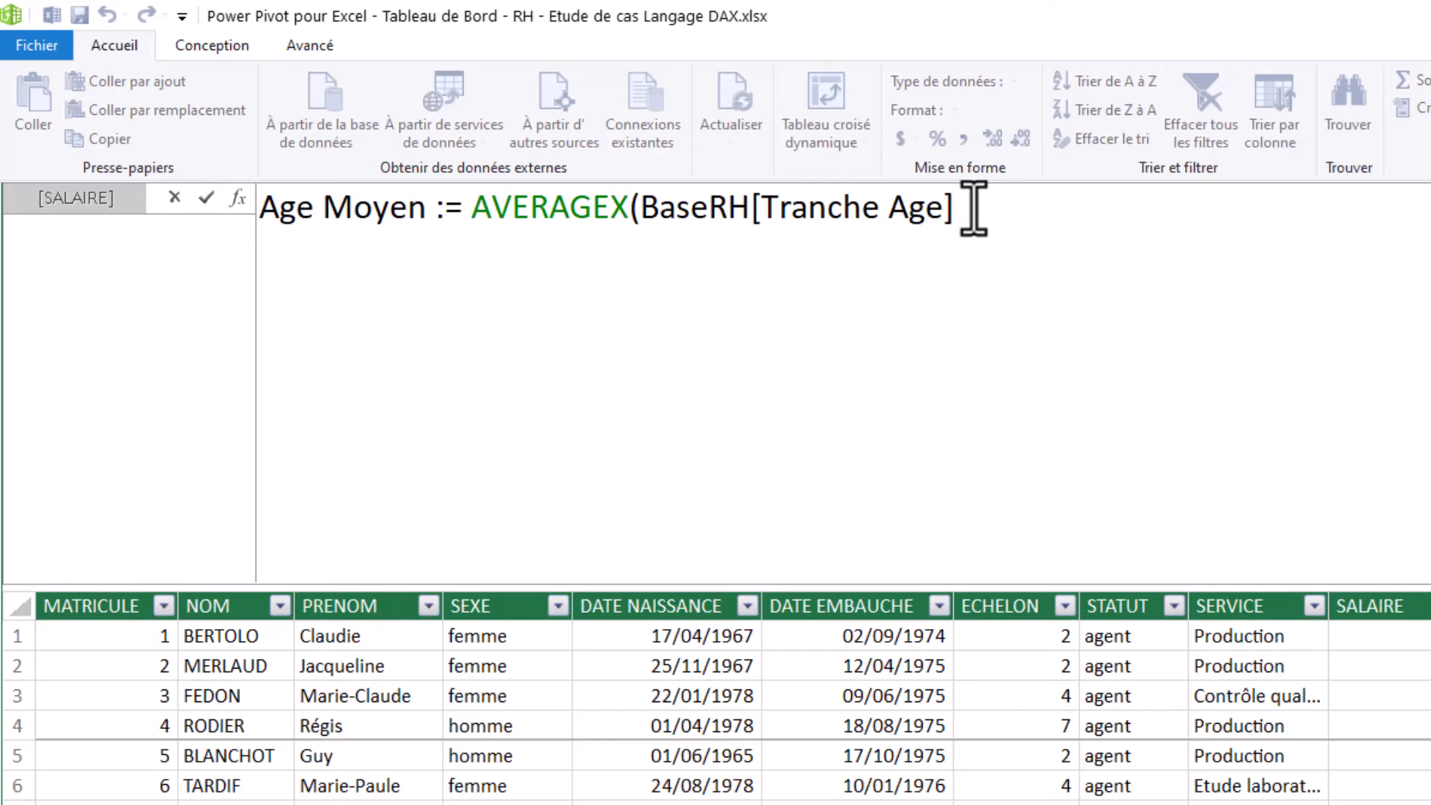
text(;)
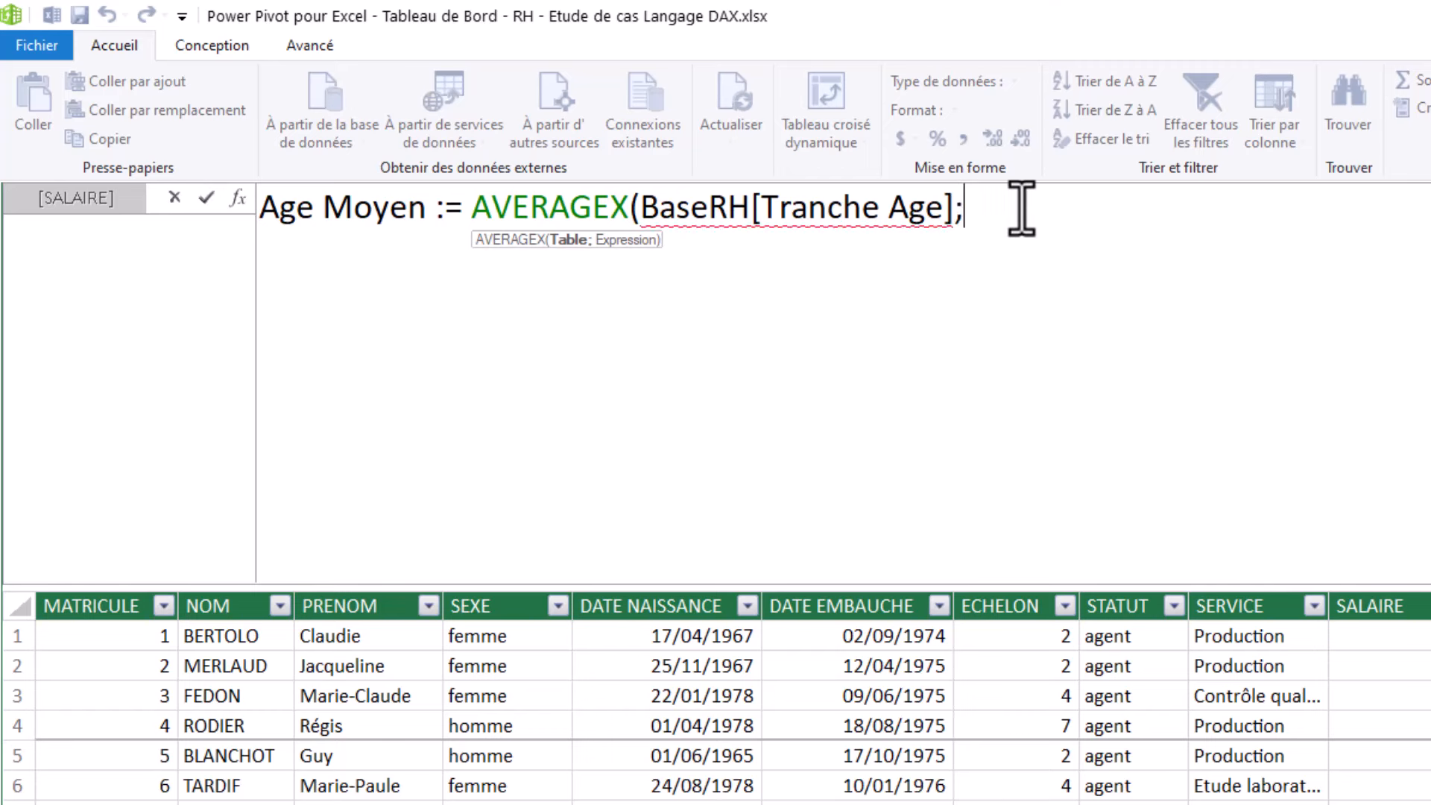
key(BackSpace)
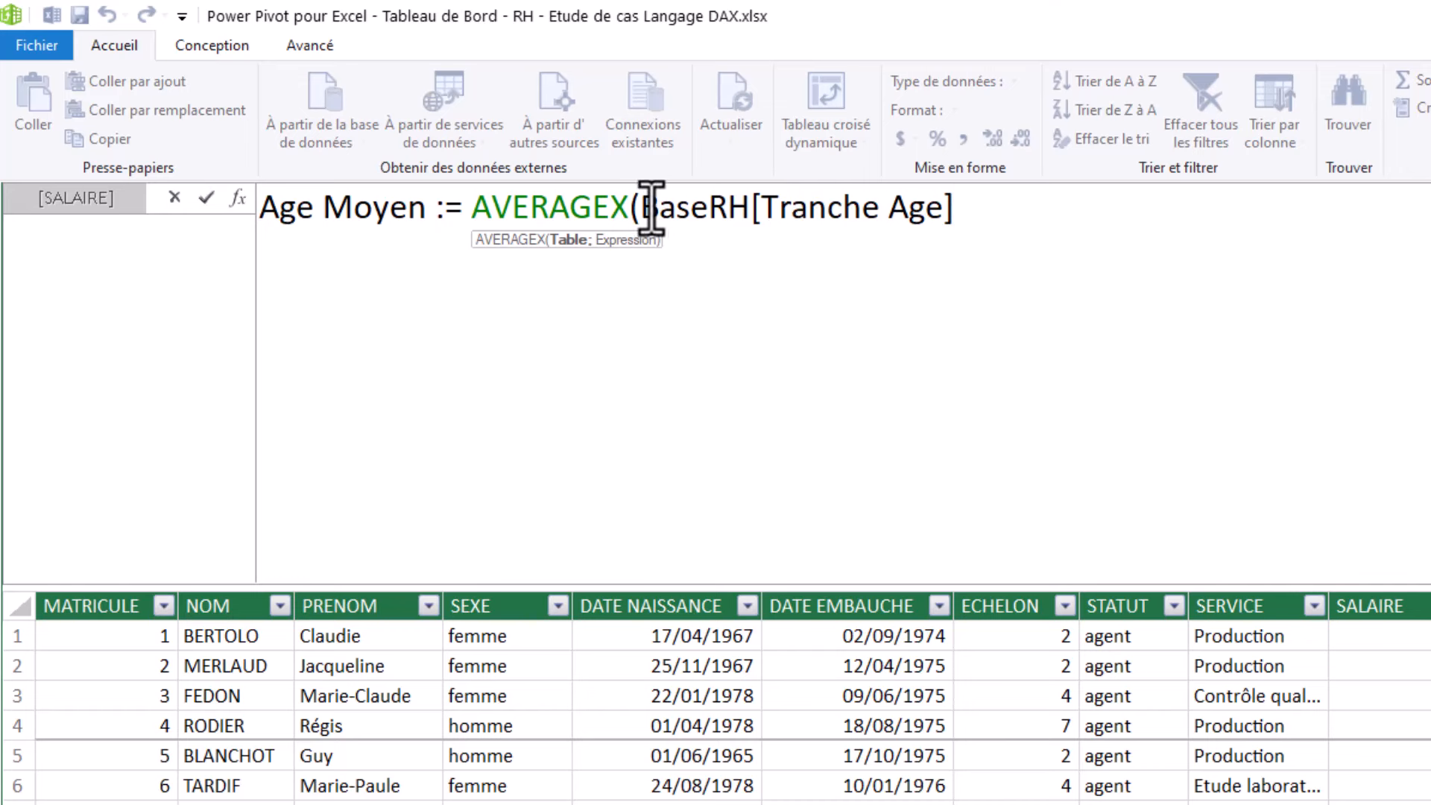
Wrap the BaseRH[Tranche Age] reference in an ALL function inside AVERAGEX.
click(642, 206)
text(ALL)
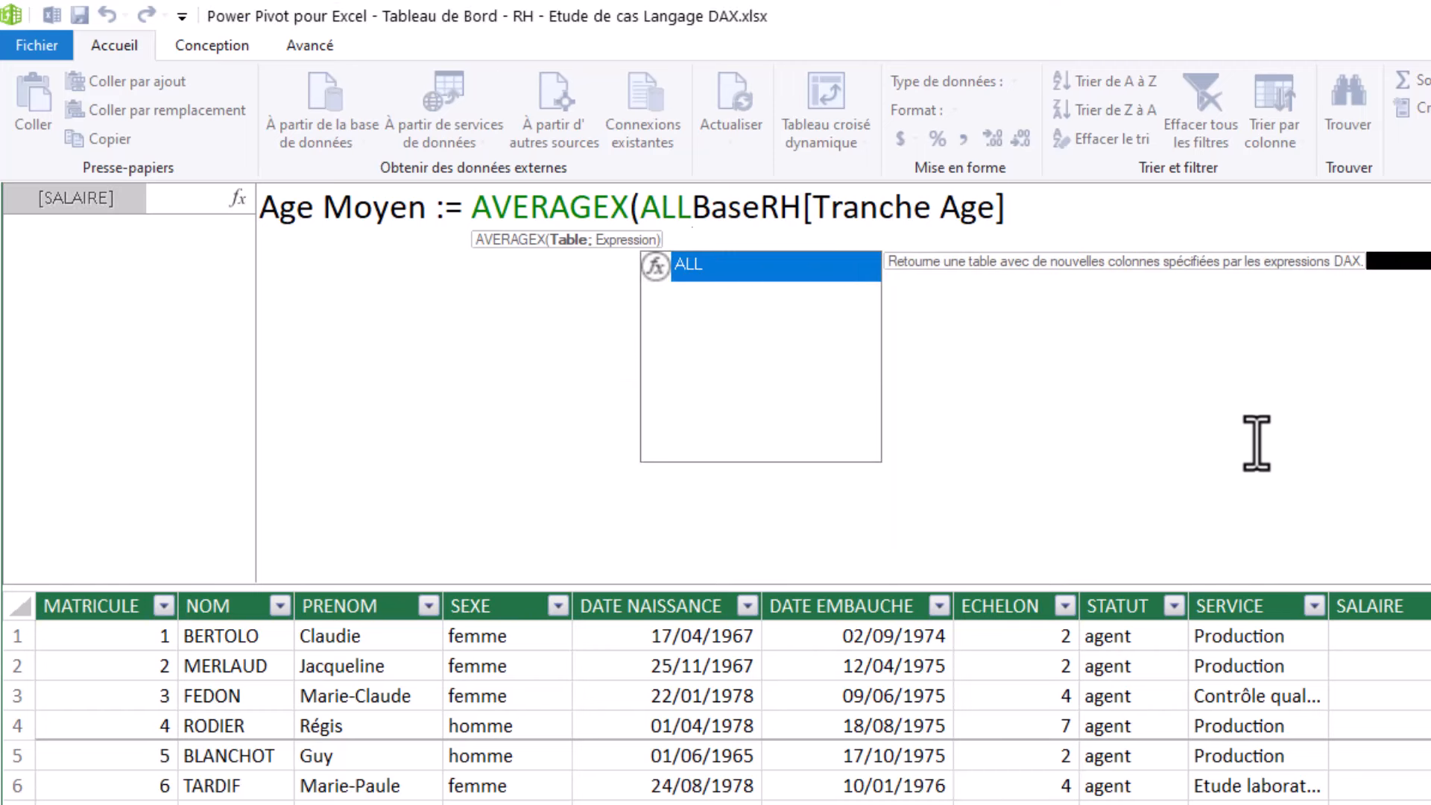
text(()
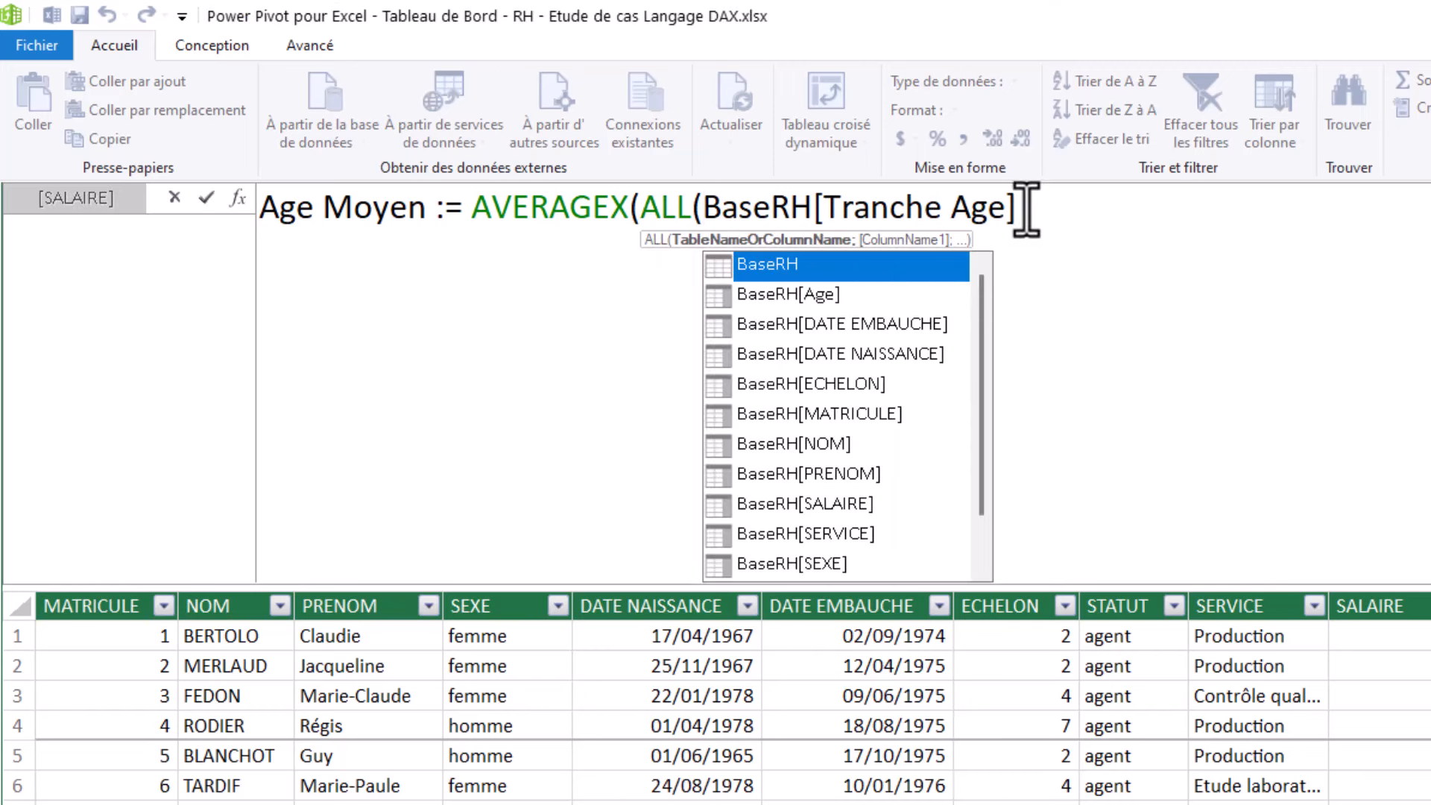
click(1029, 208)
text())
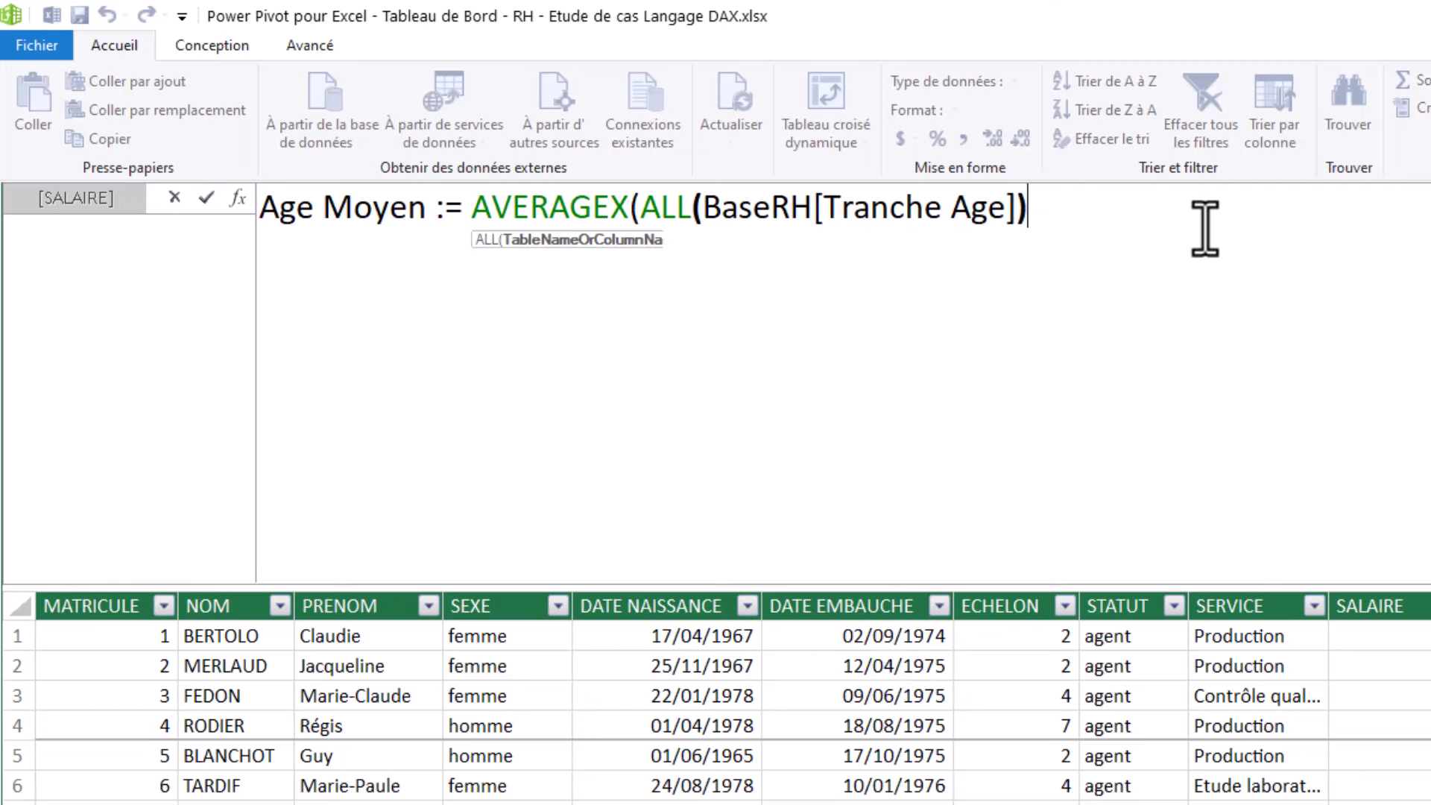
Add the [Nb Salarie] measure as the AVERAGEX expression, close the function and commit the Age Moyen measure.
text(;)
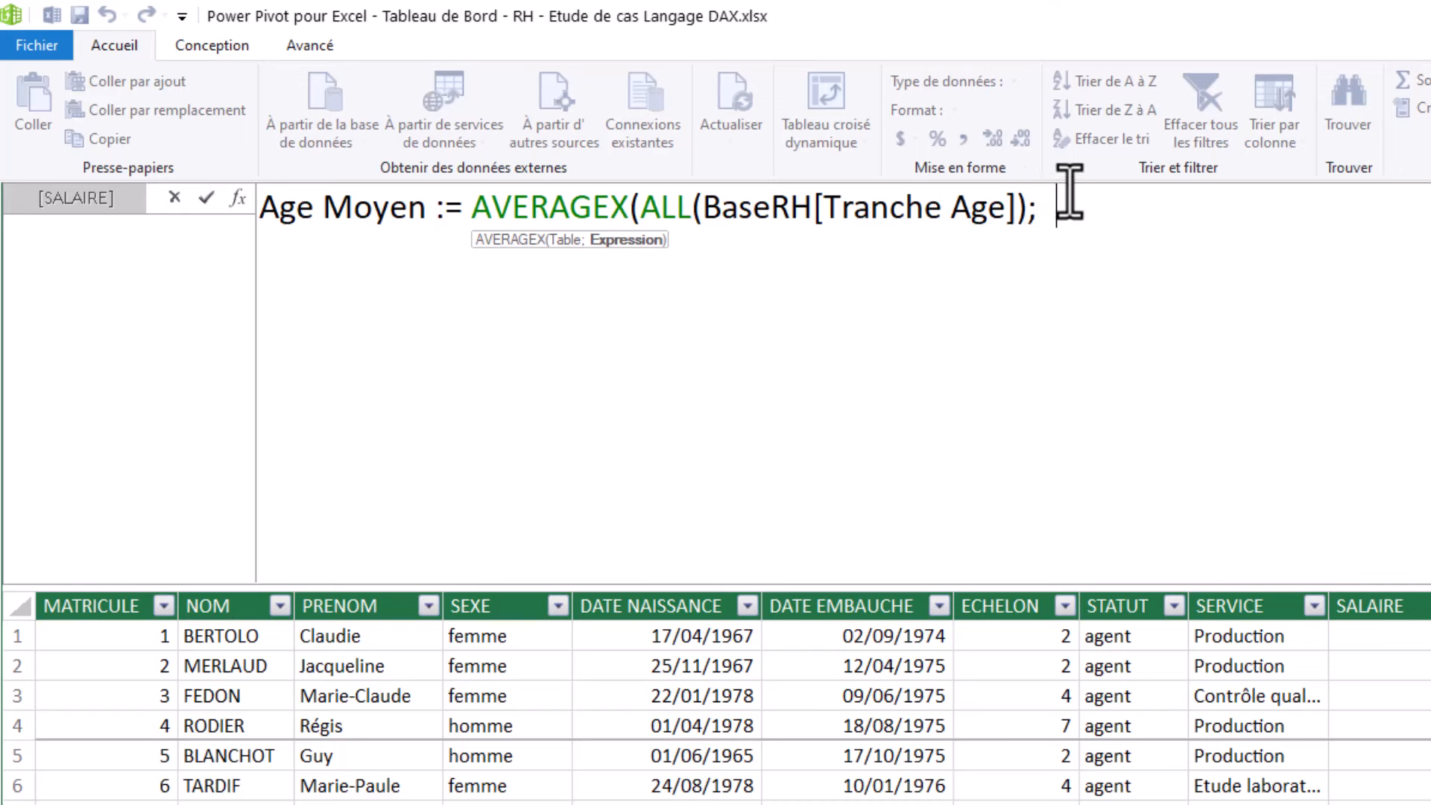
text(nb)
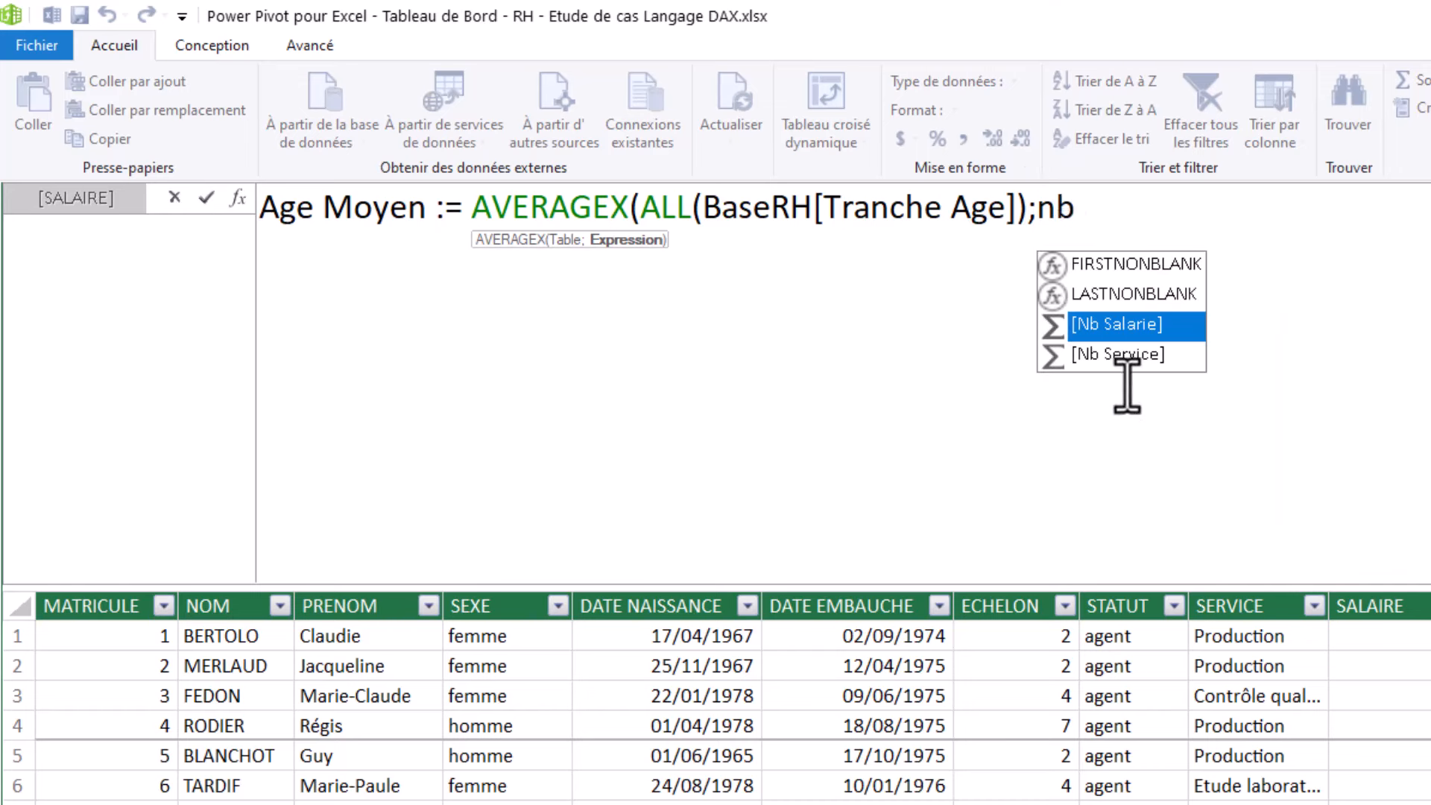
double_click(1125, 328)
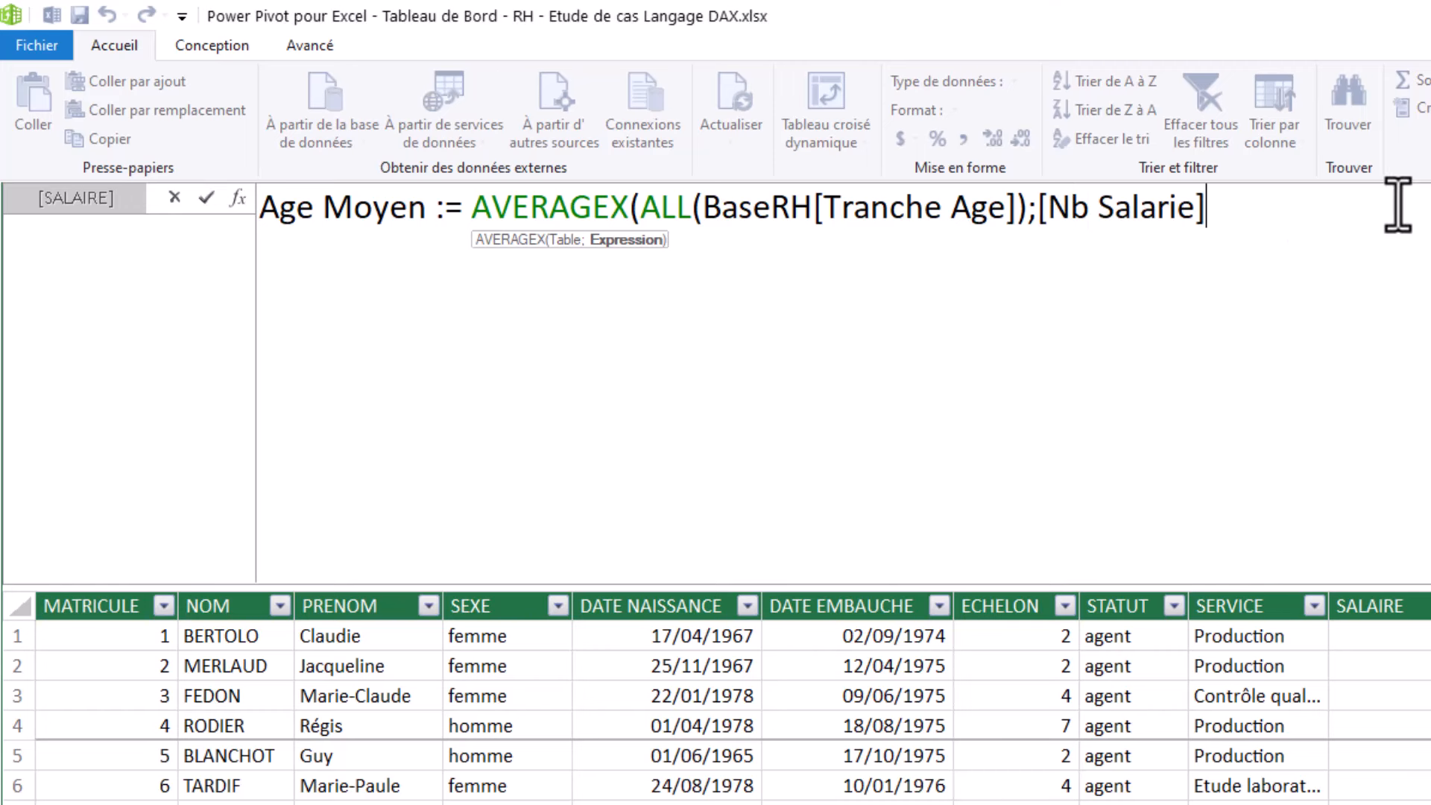
text())
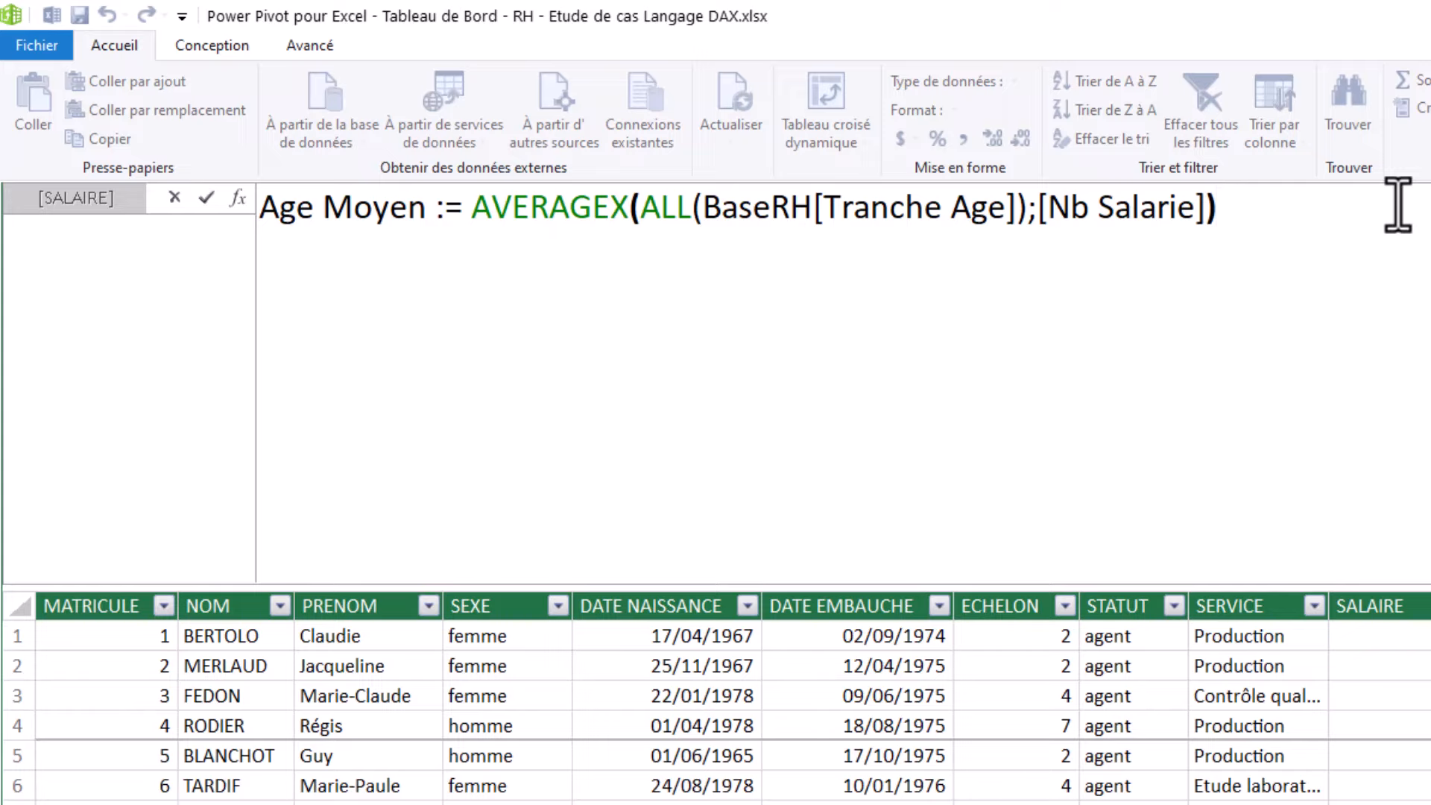
key(Return)
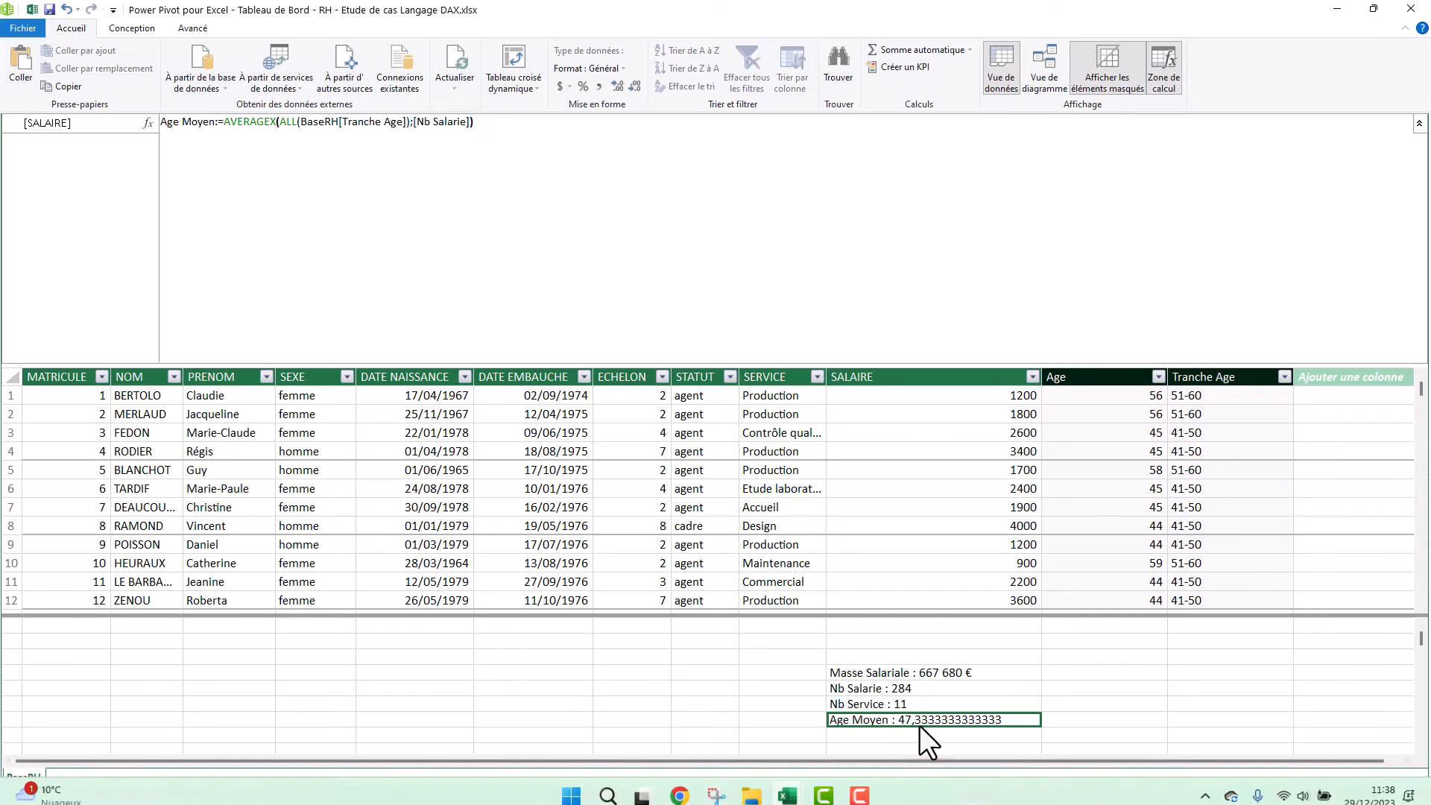
Remove the decimals from the Age Moyen measure and set its format to Nombre entier.
click(633, 83)
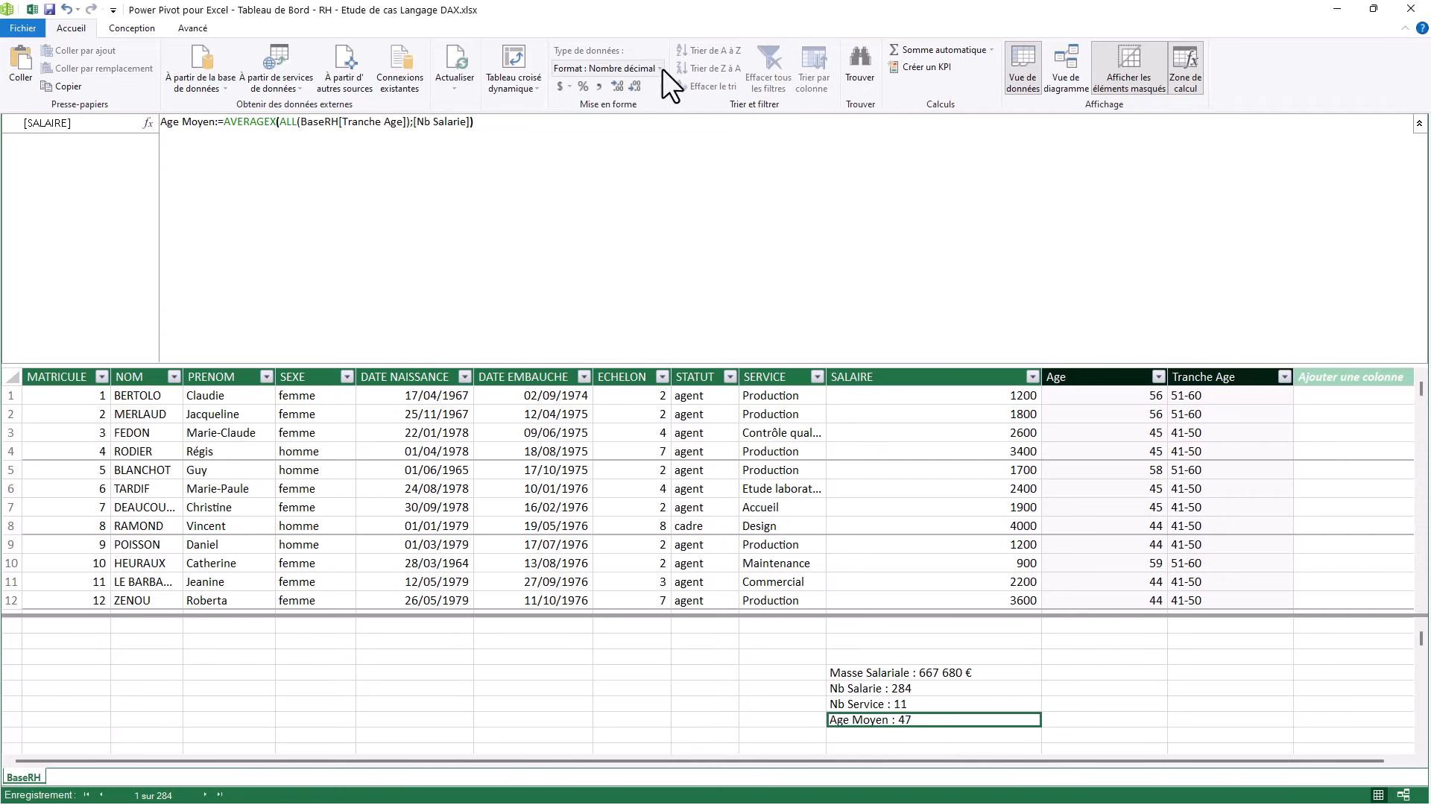
click(660, 68)
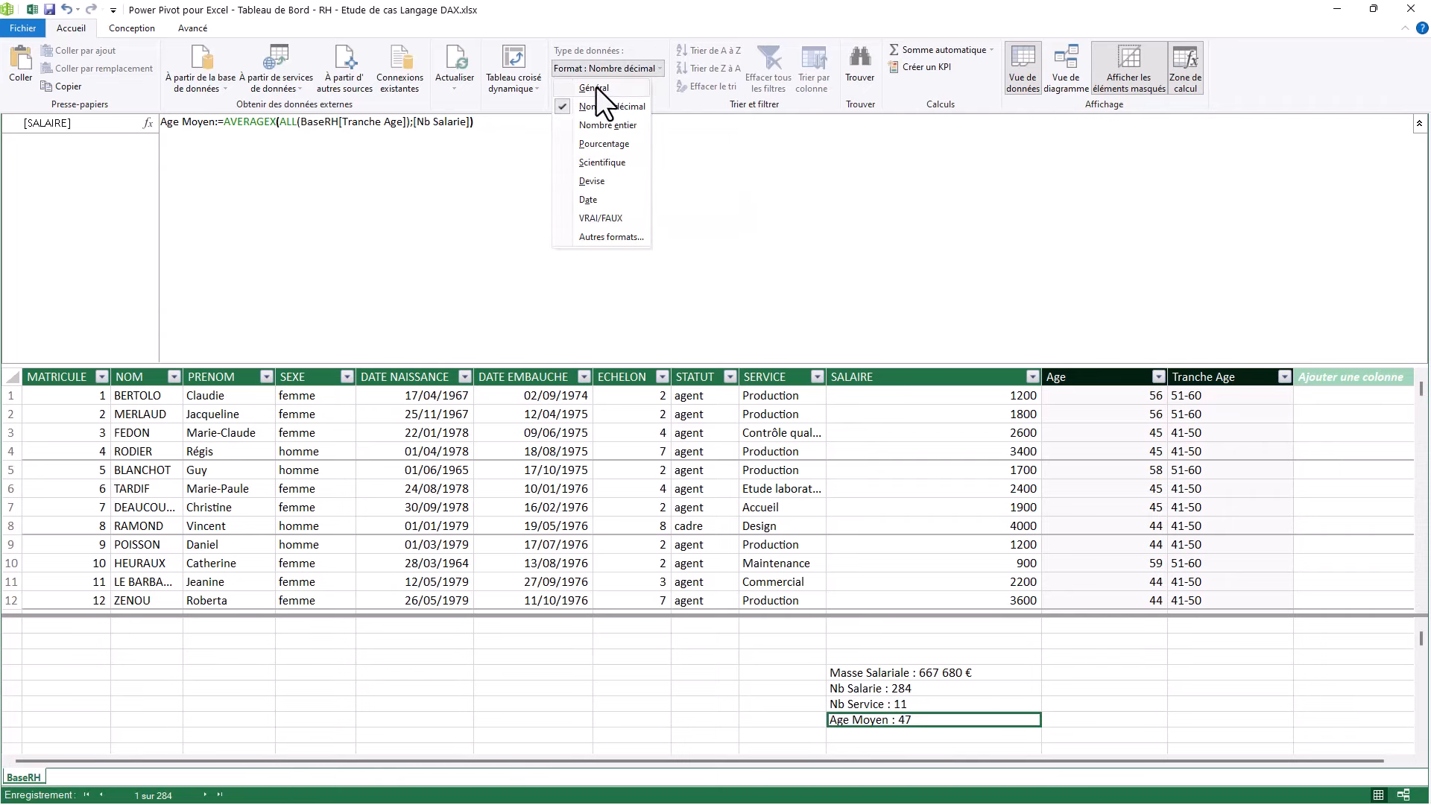
click(600, 109)
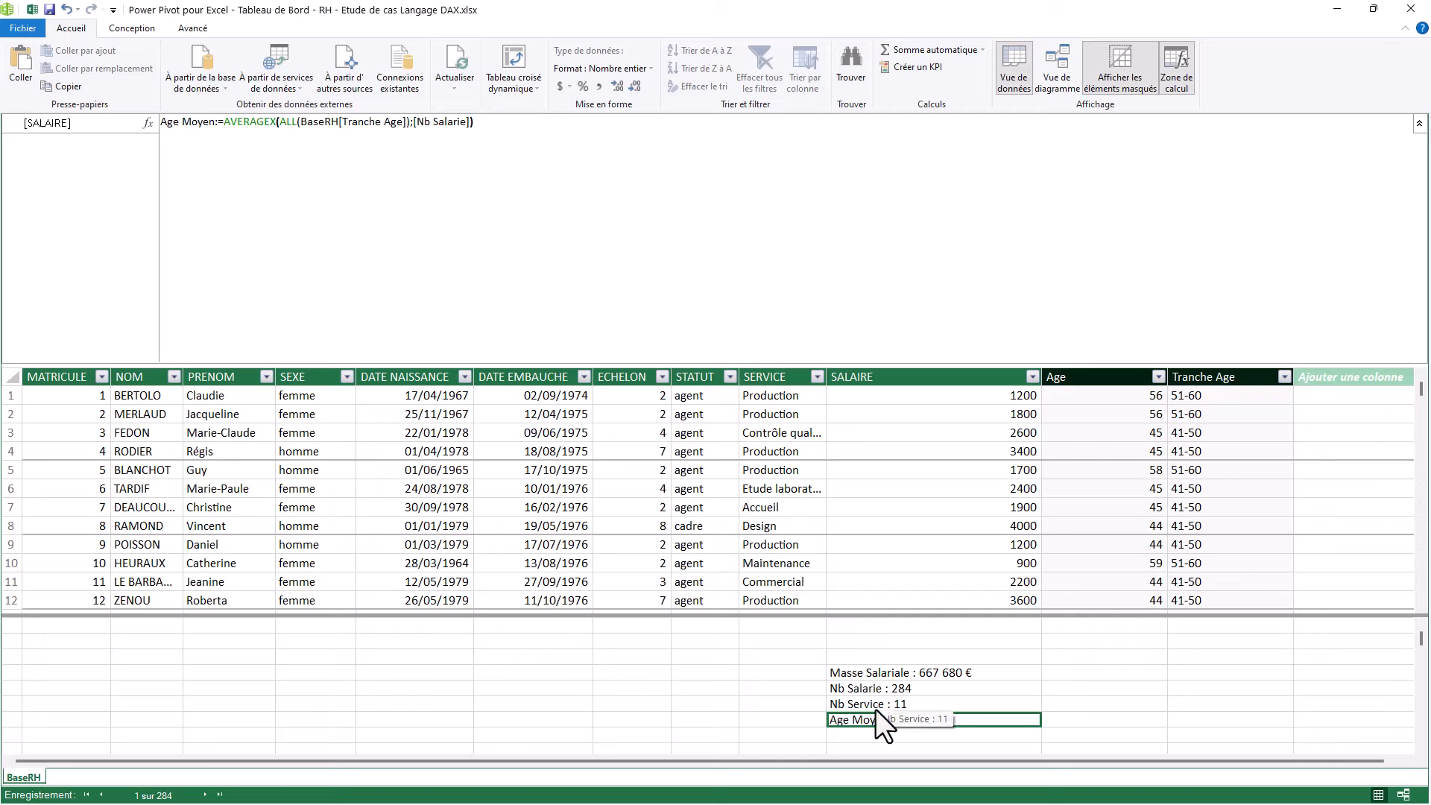
Insert the comment line "-- Calcul de l'âge moyen par tranche d'âge sur le nombre de salarié)" above AVERAGEX in the Age Moyen formula.
click(565, 132)
scroll(574, 142, up, 5)
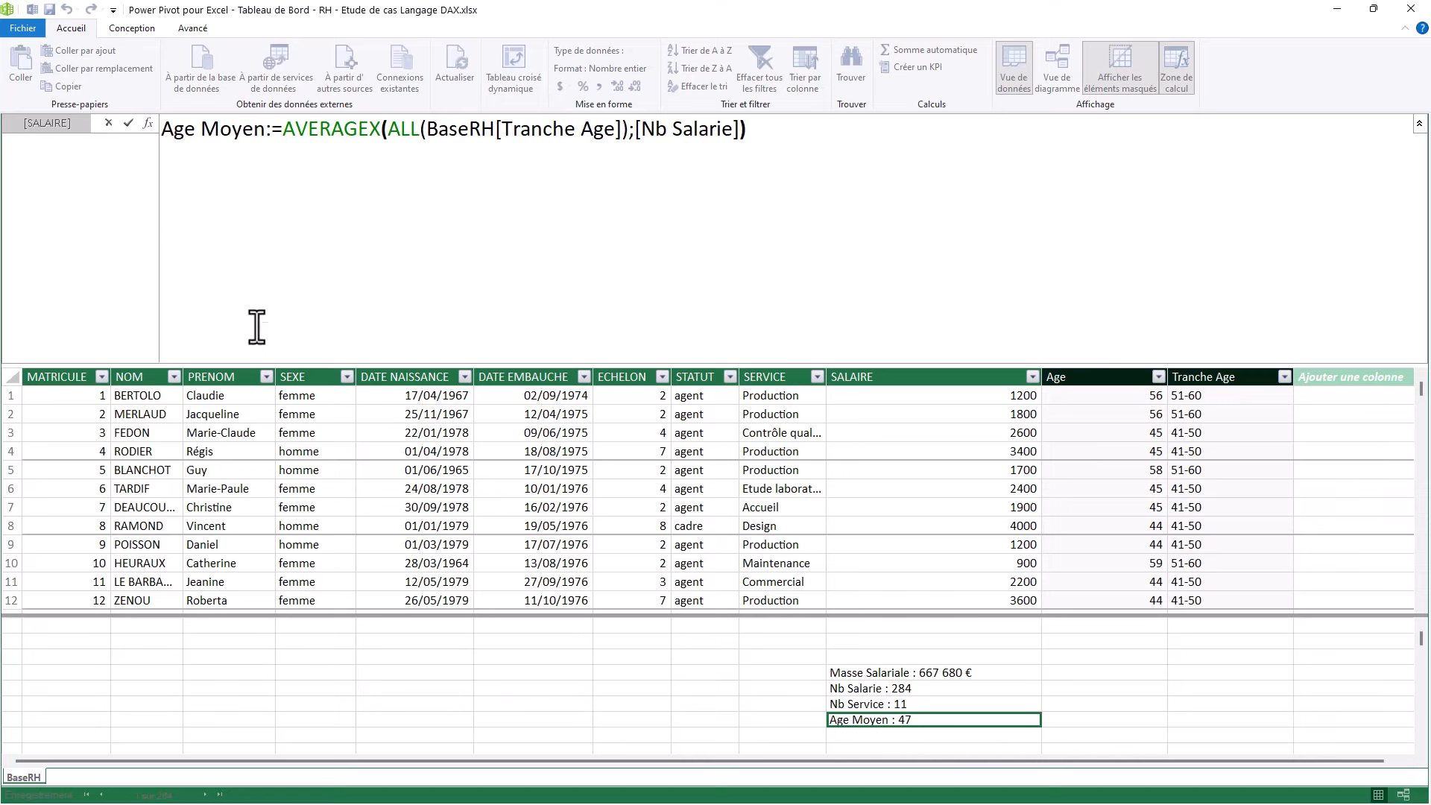
click(283, 130)
key(shift+Return)
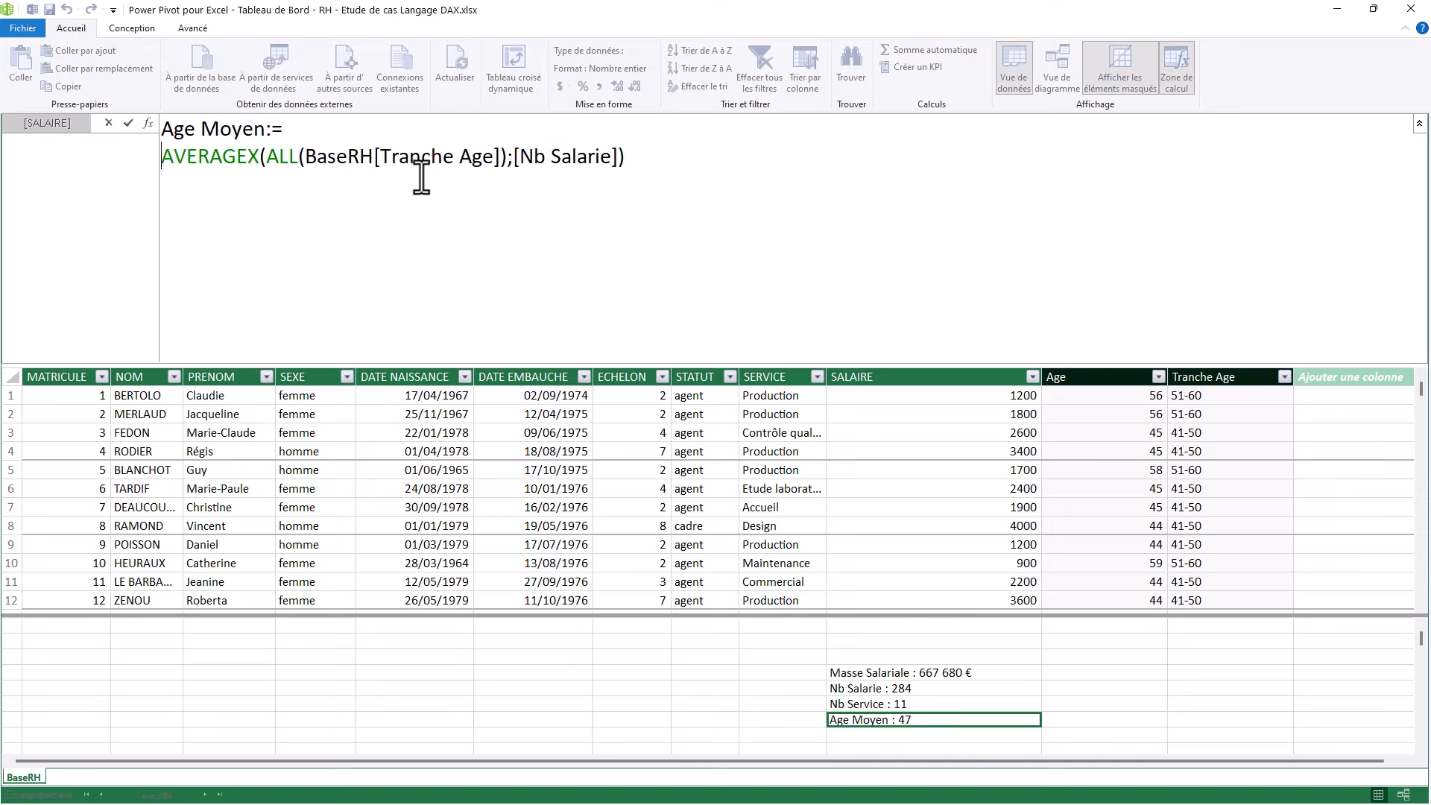
key(shift+Return)
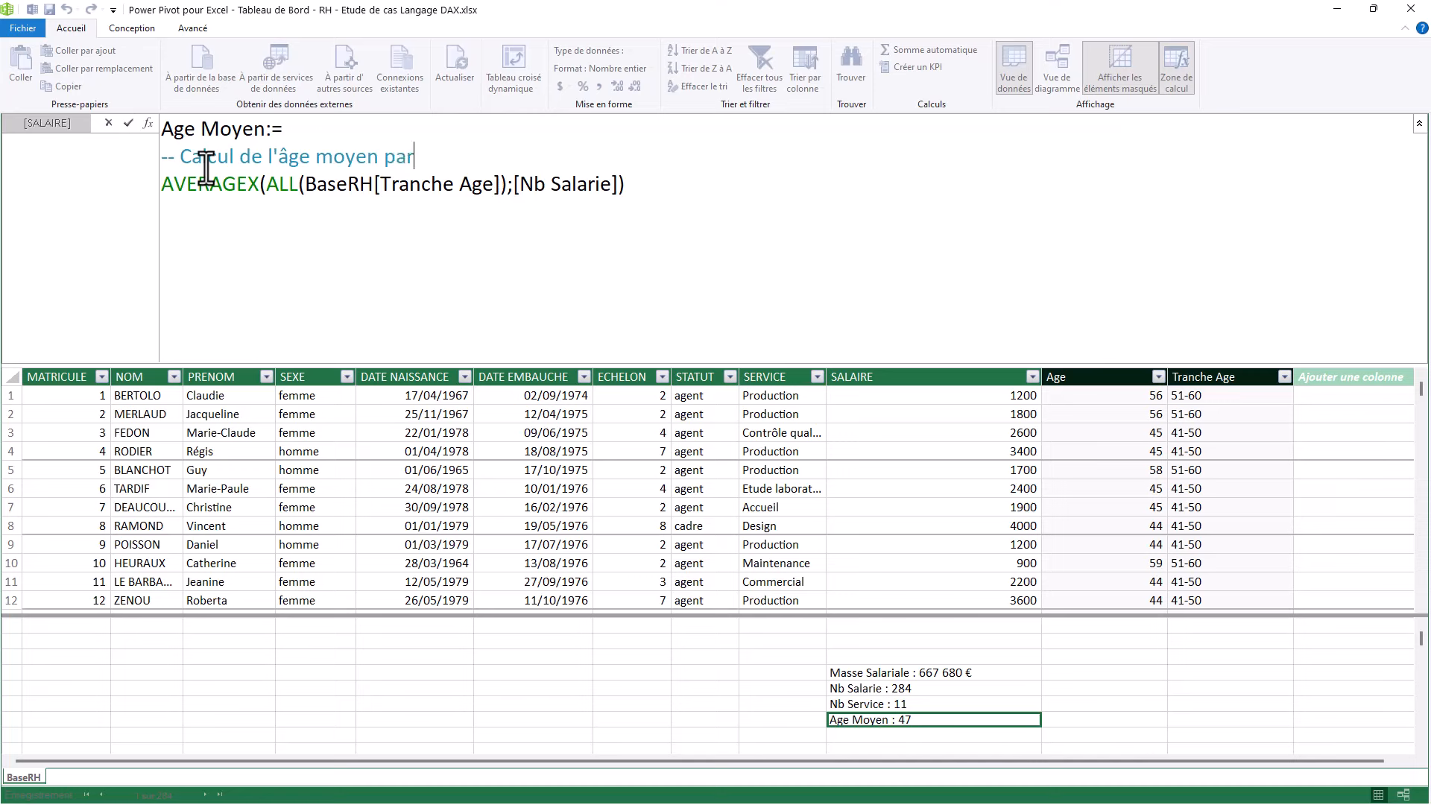
text(ranche d'âge sur le nombre de salarié))
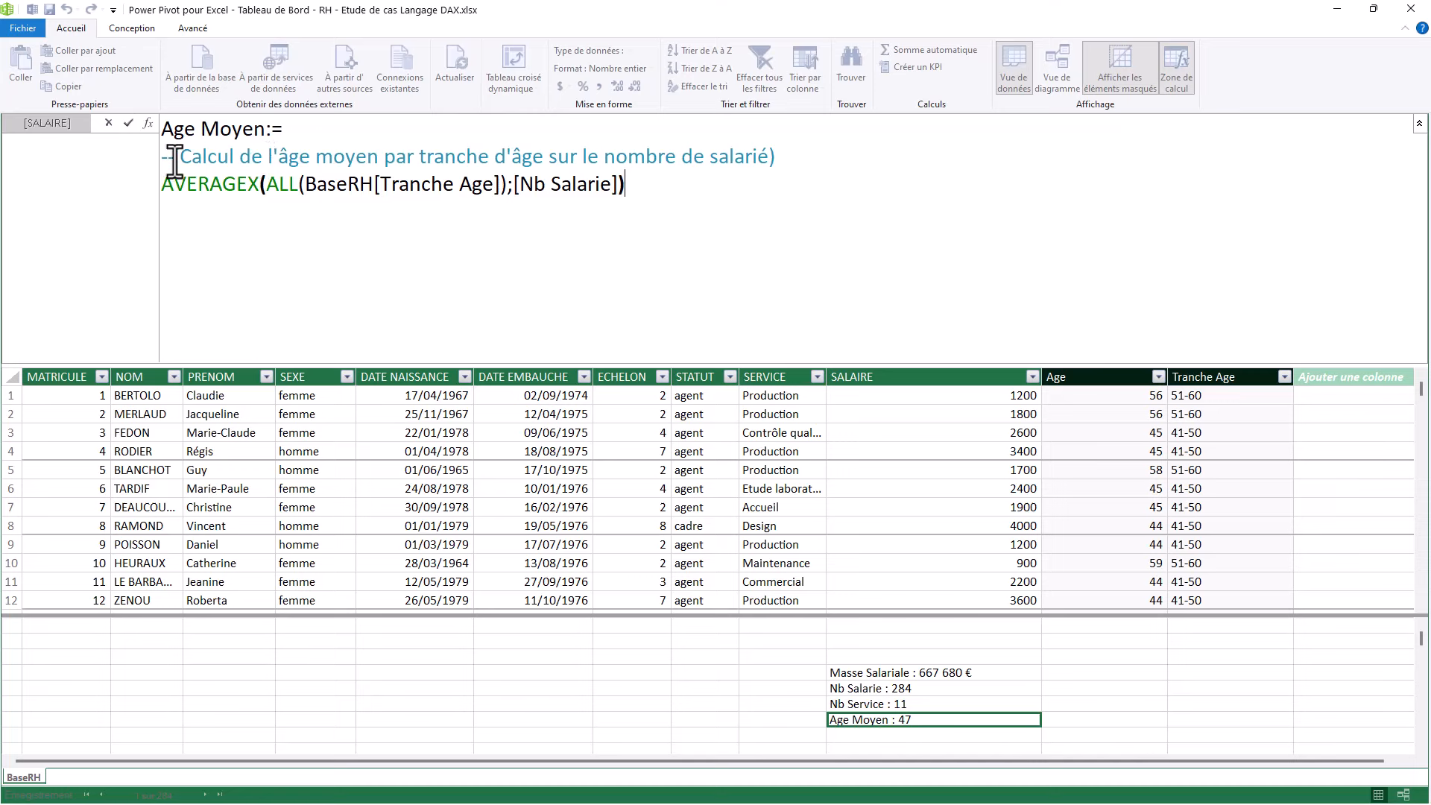
Try // as the comment marker, restore the double dash and finish editing the Age Moyen formula.
drag(175, 161, 132, 162)
text(//)
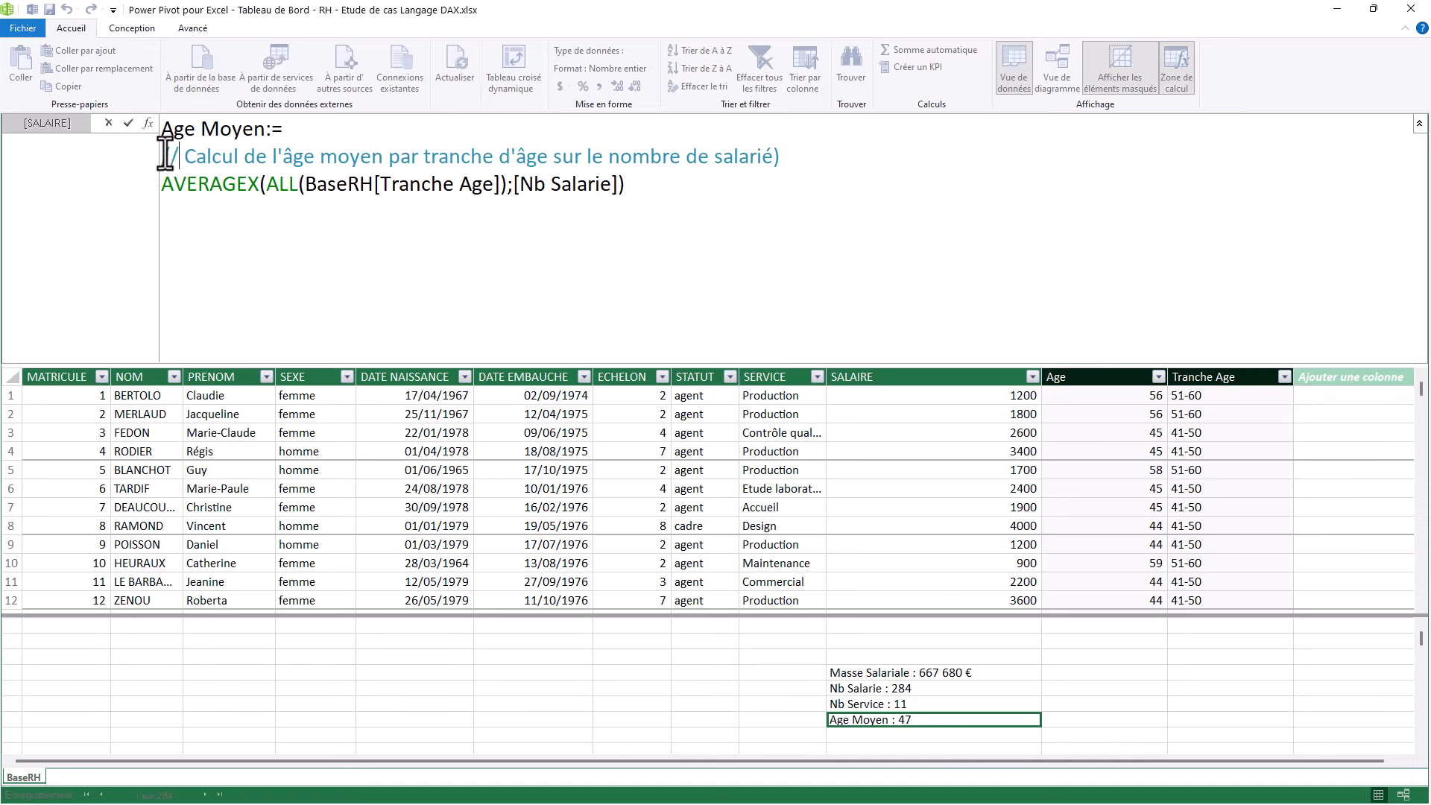
click(235, 243)
click(637, 183)
drag(172, 159, 148, 161)
text(--)
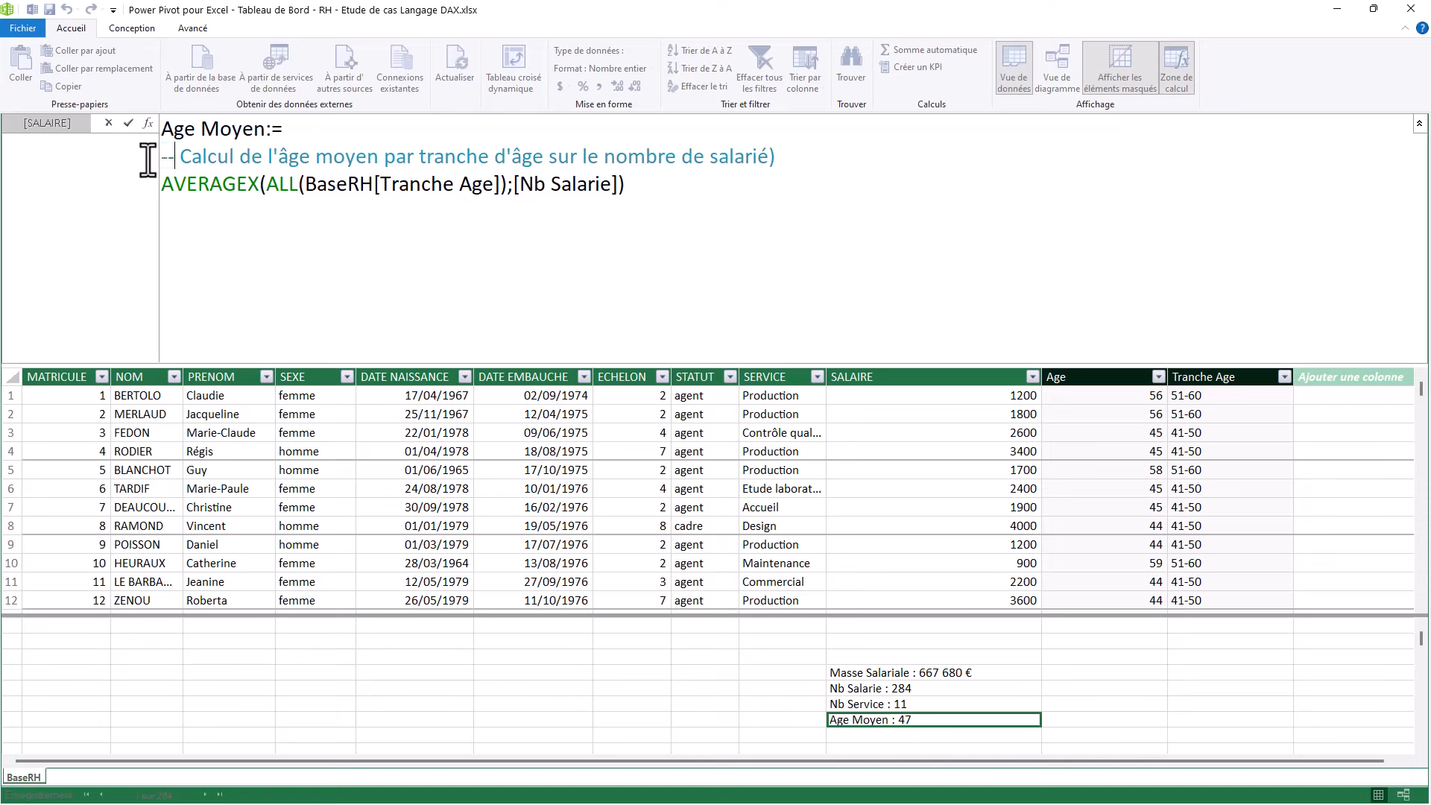
click(660, 185)
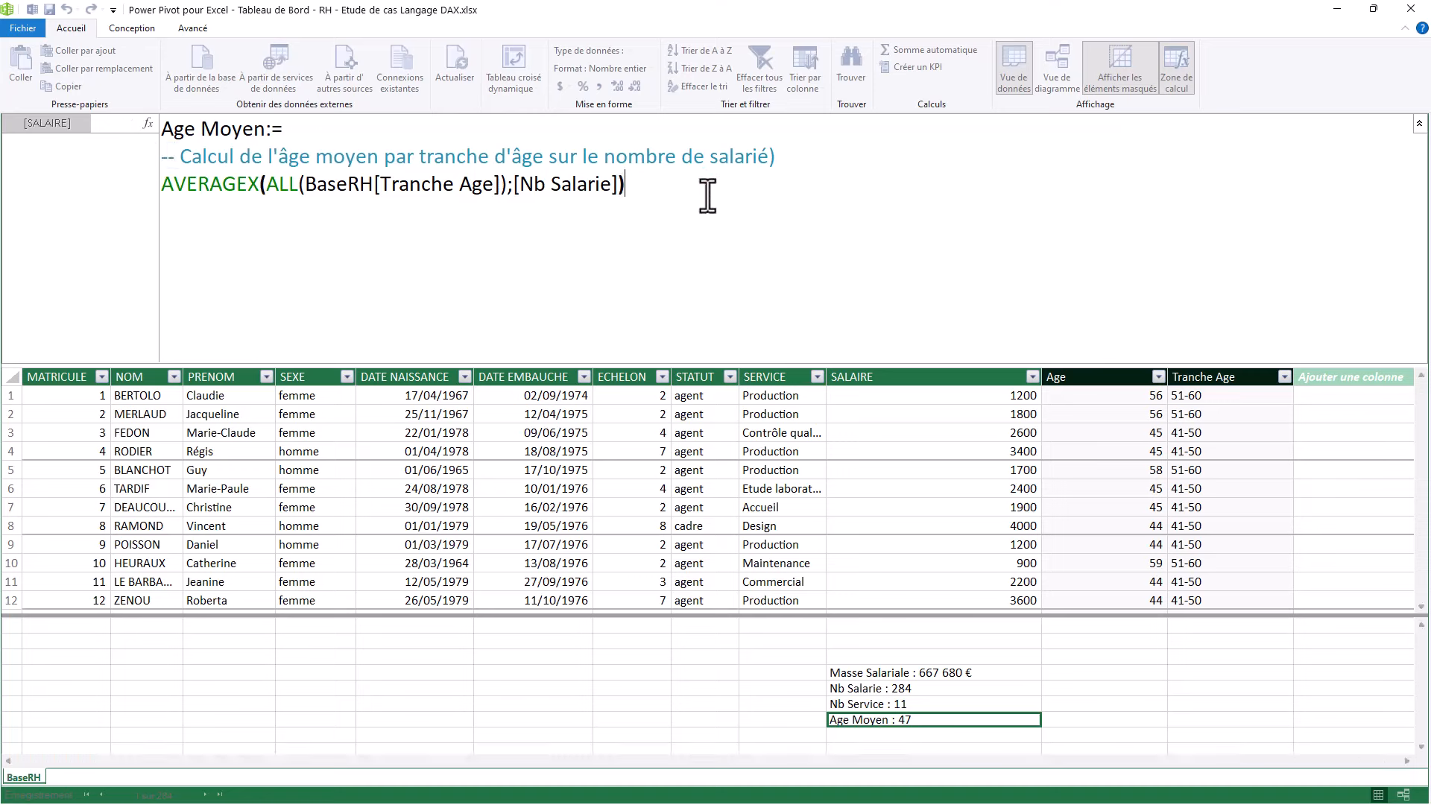
key(Return)
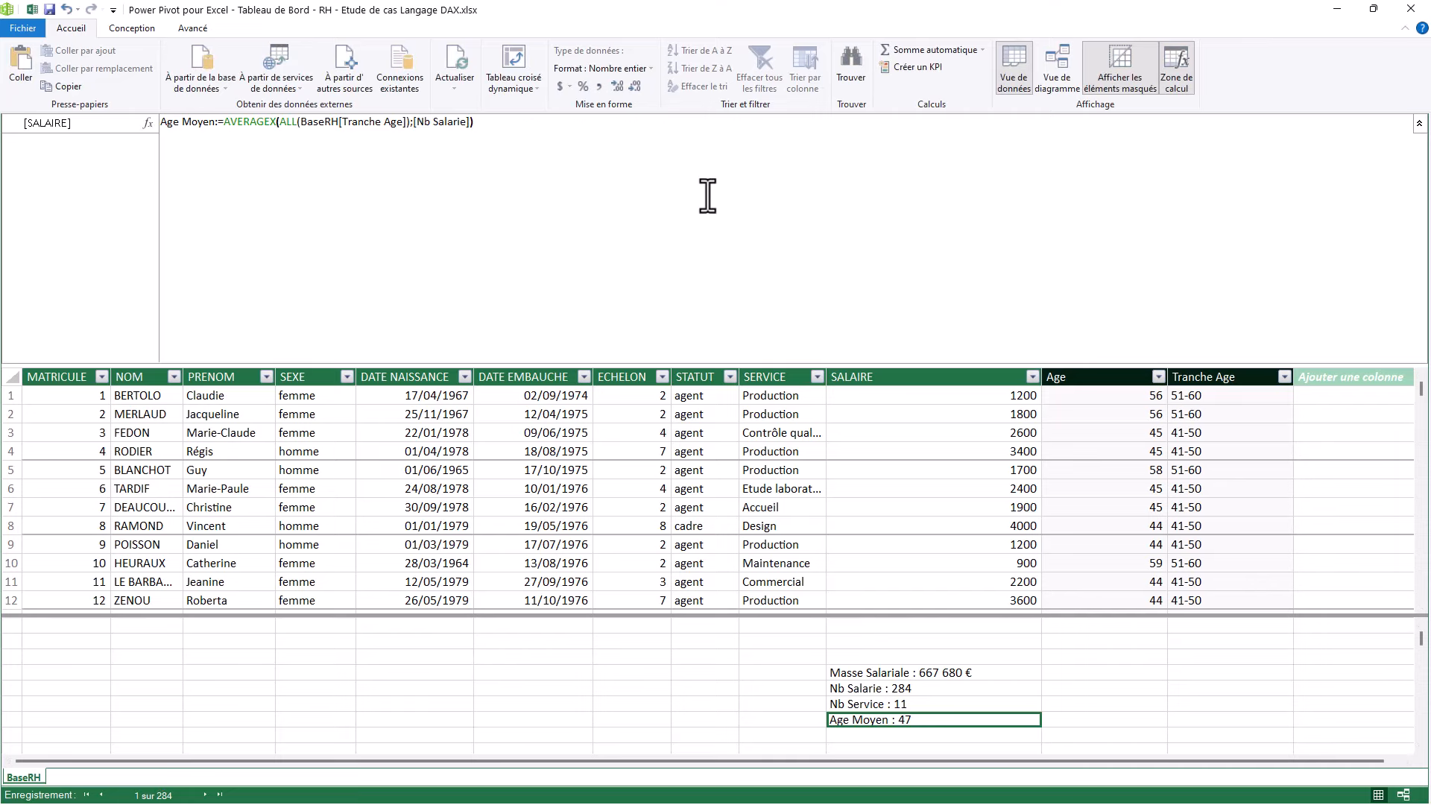
Review the formulas of the four measures and compare them with the main KPI cards on the Exemple dashboard sheet.
click(301, 129)
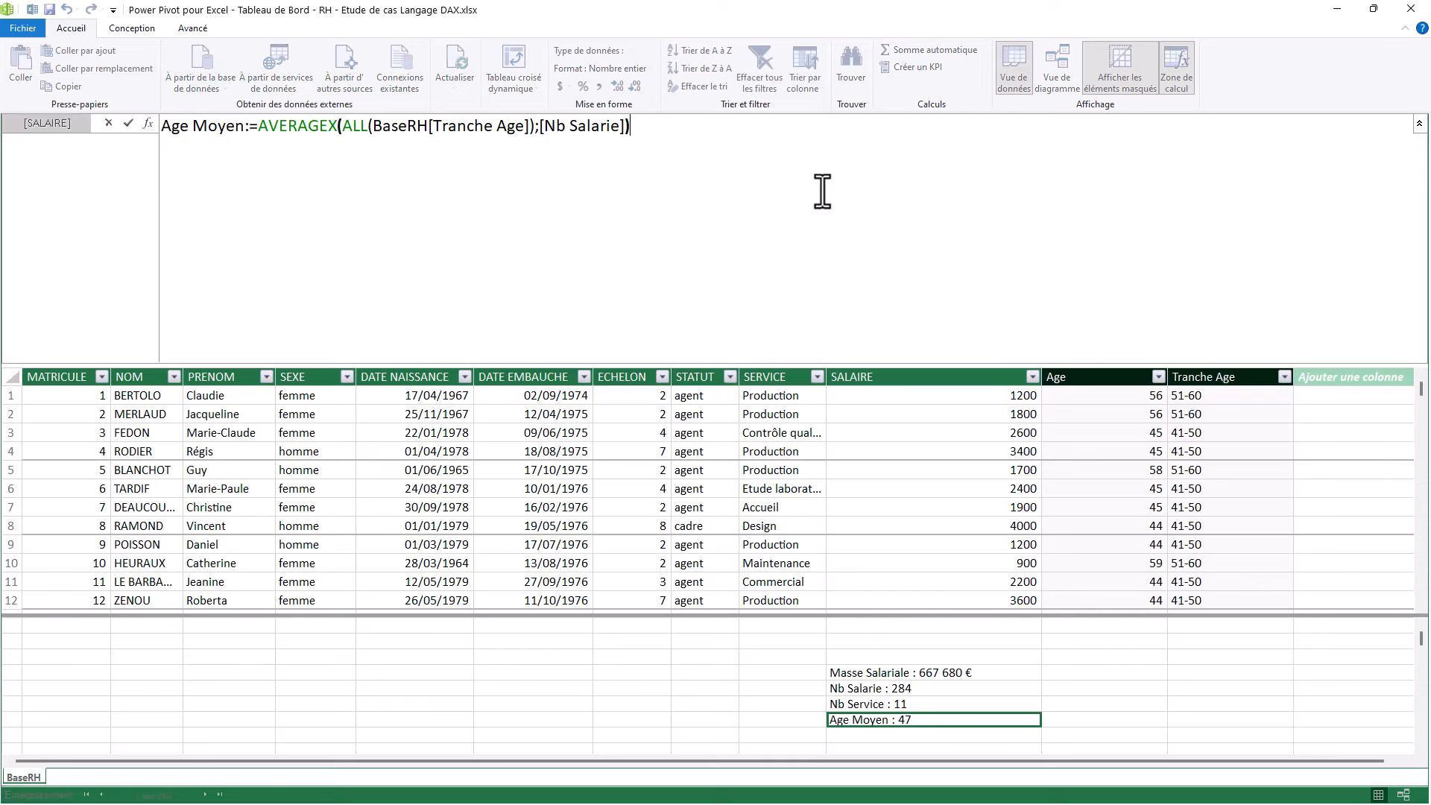
click(877, 704)
click(893, 720)
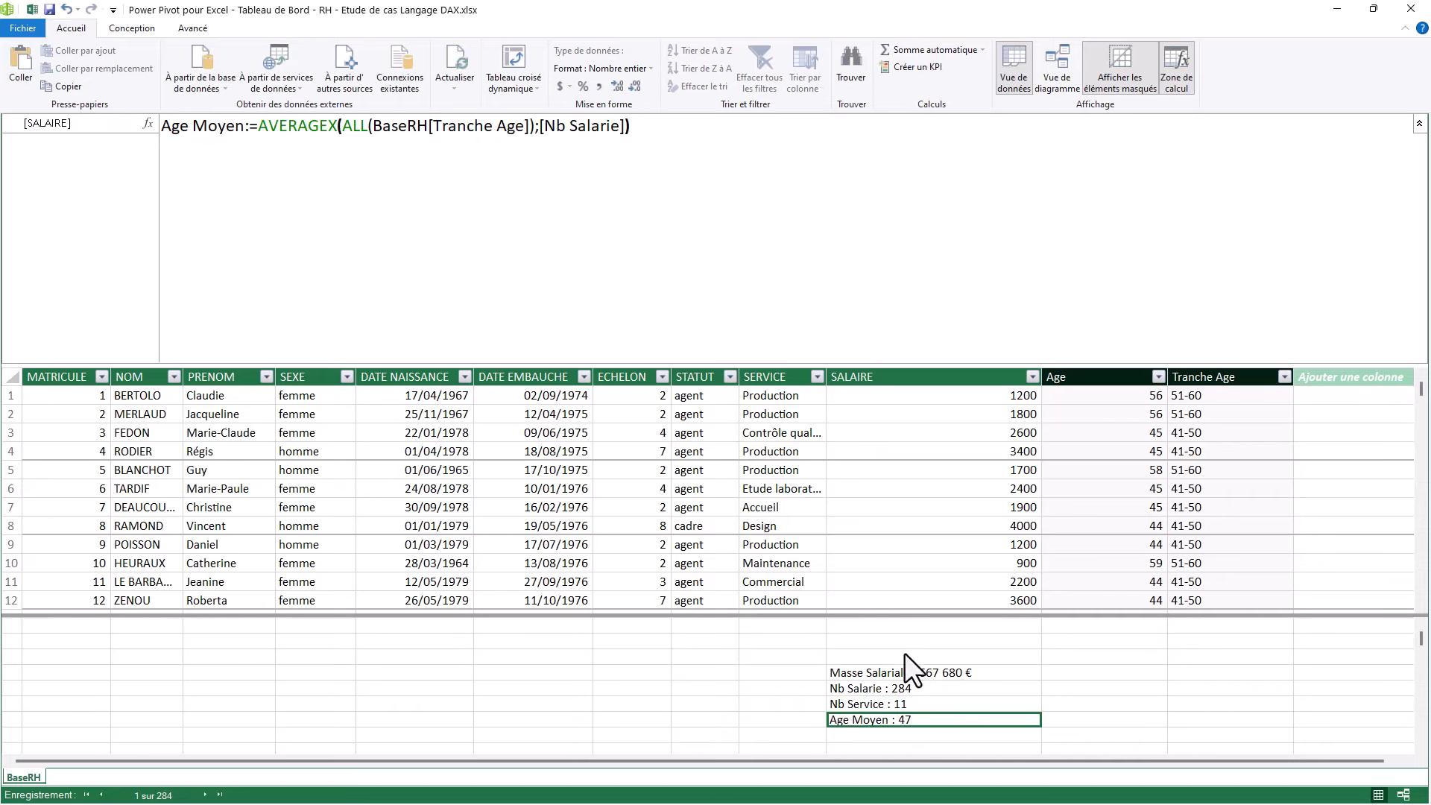
click(905, 673)
click(895, 690)
click(898, 706)
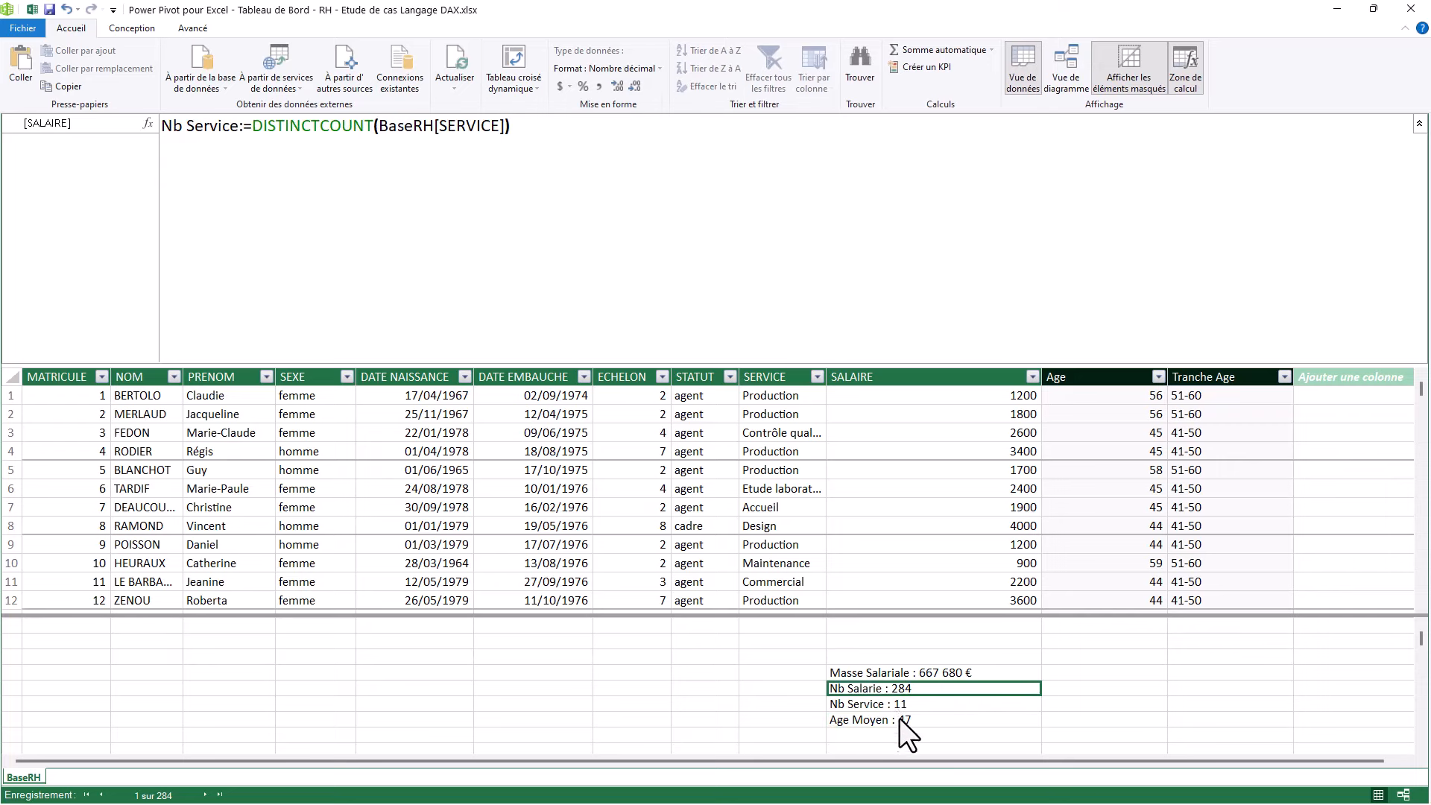
click(895, 720)
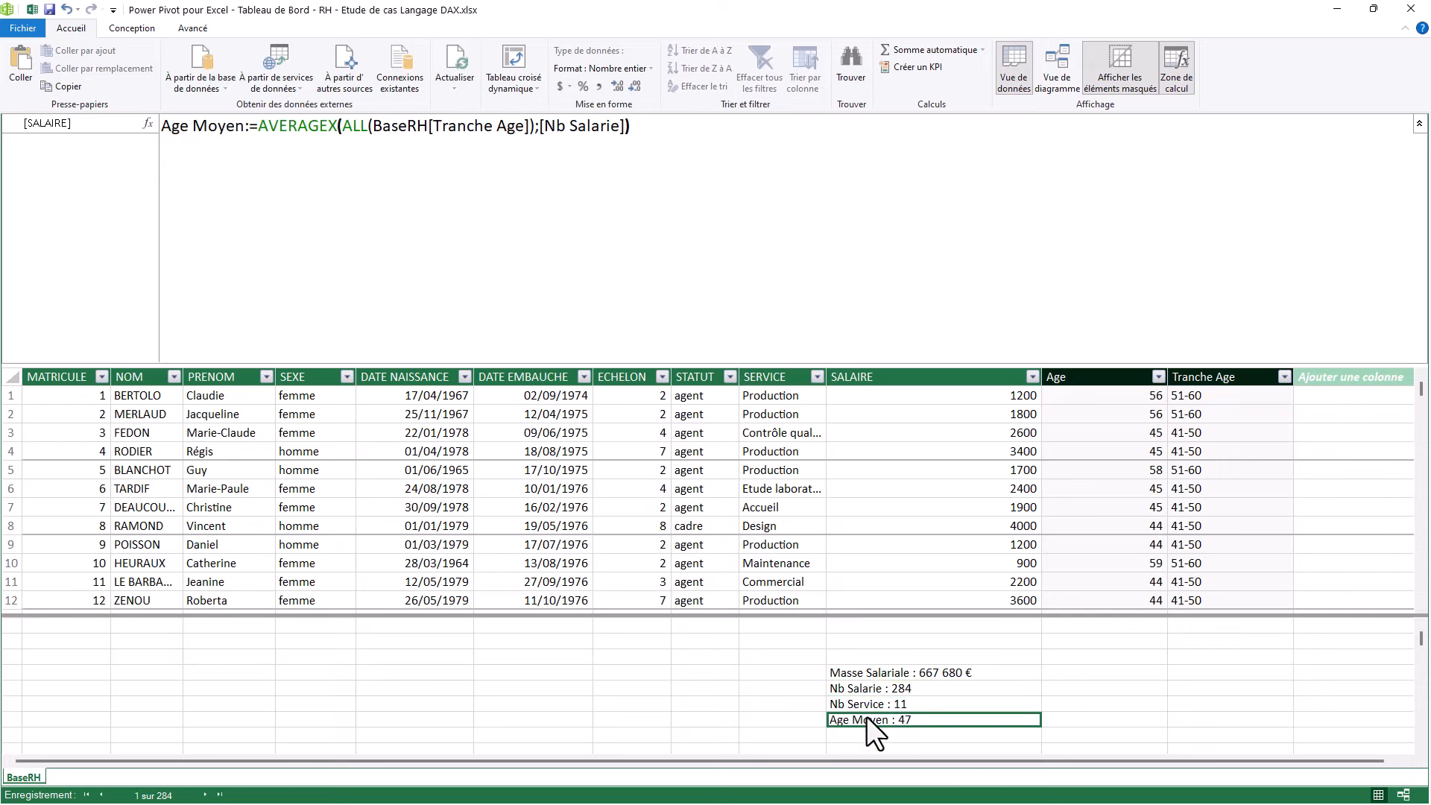
double_click(1146, 17)
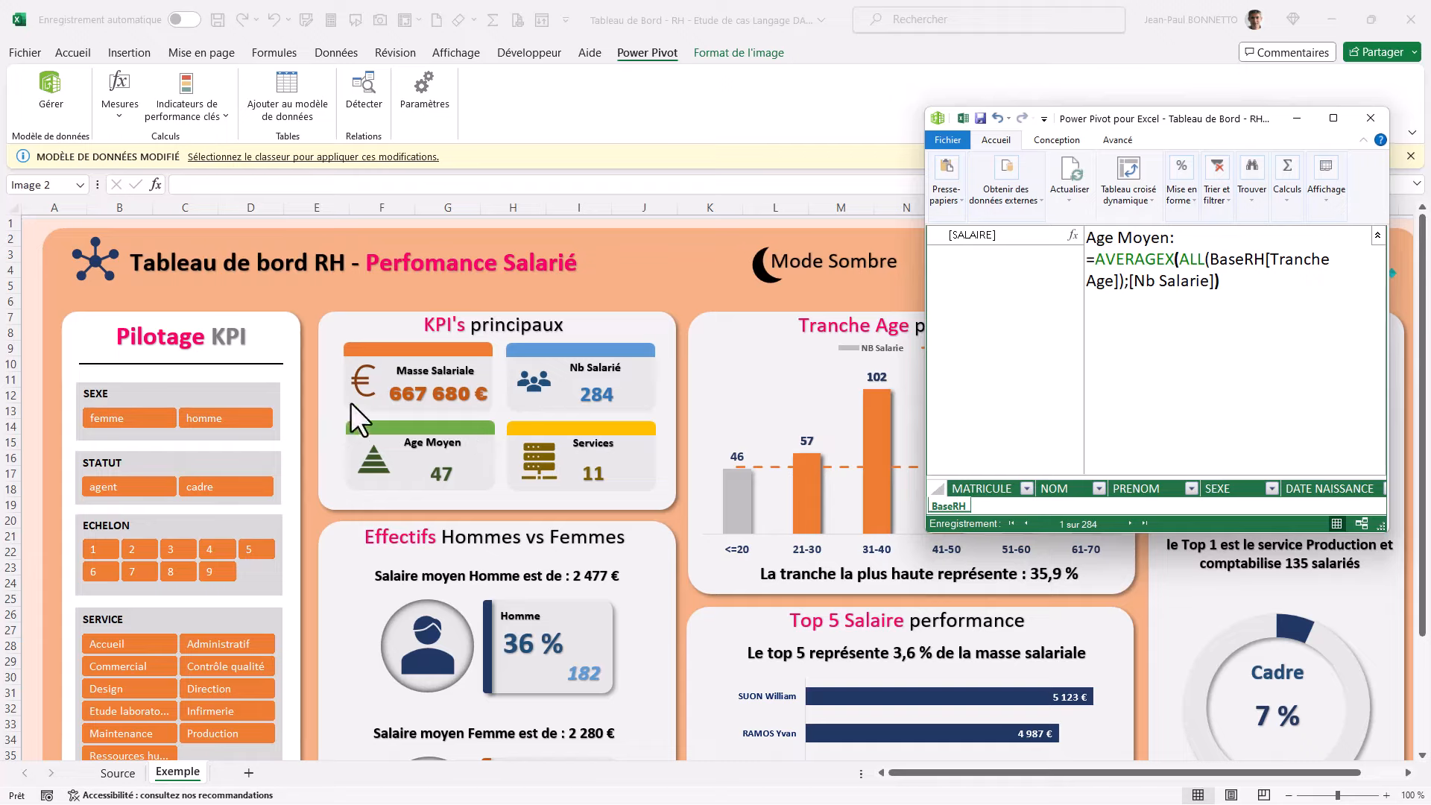
click(1333, 118)
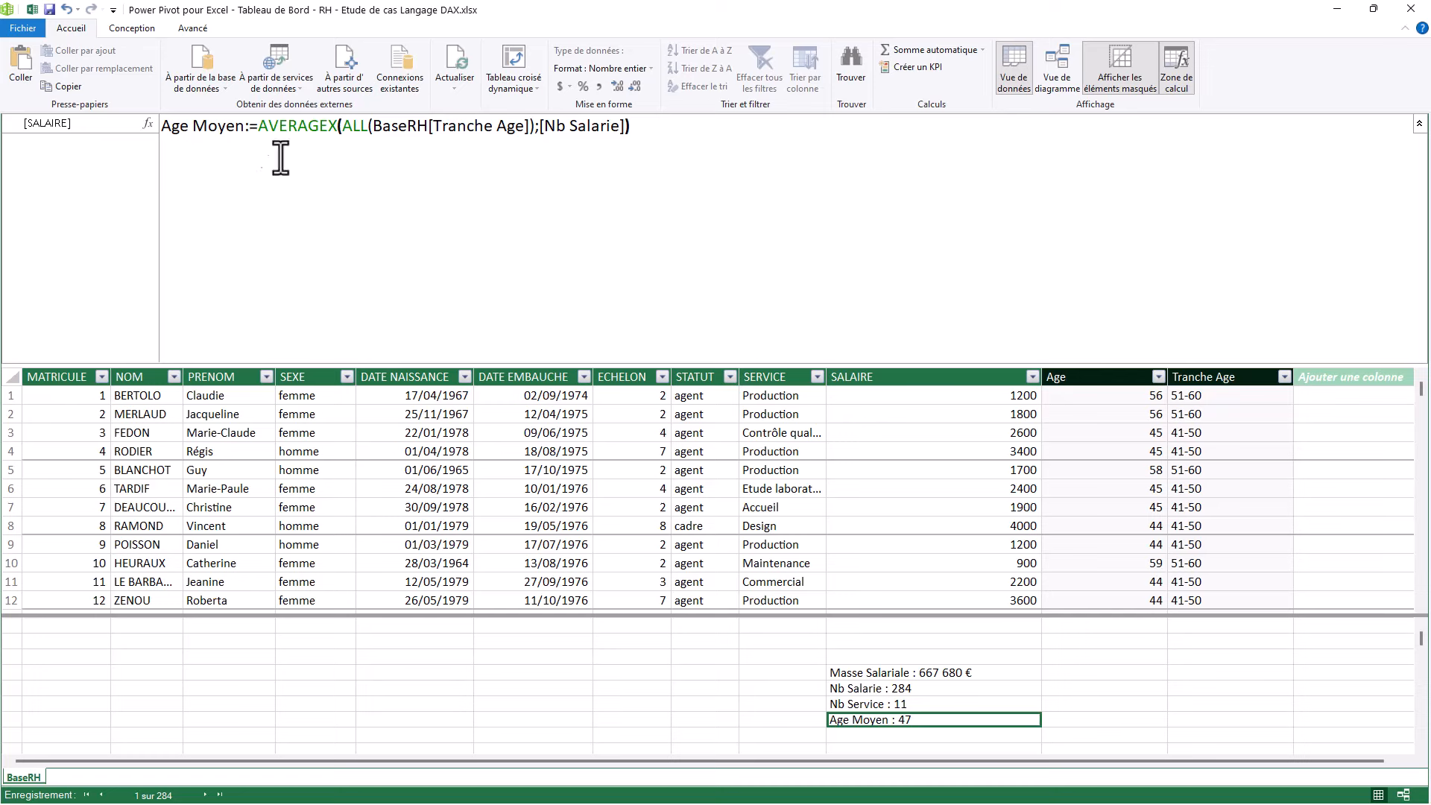
Create a PivotTable from the data model on a new worksheet in Excel and expand the BaseRH fields down to its measures.
click(520, 82)
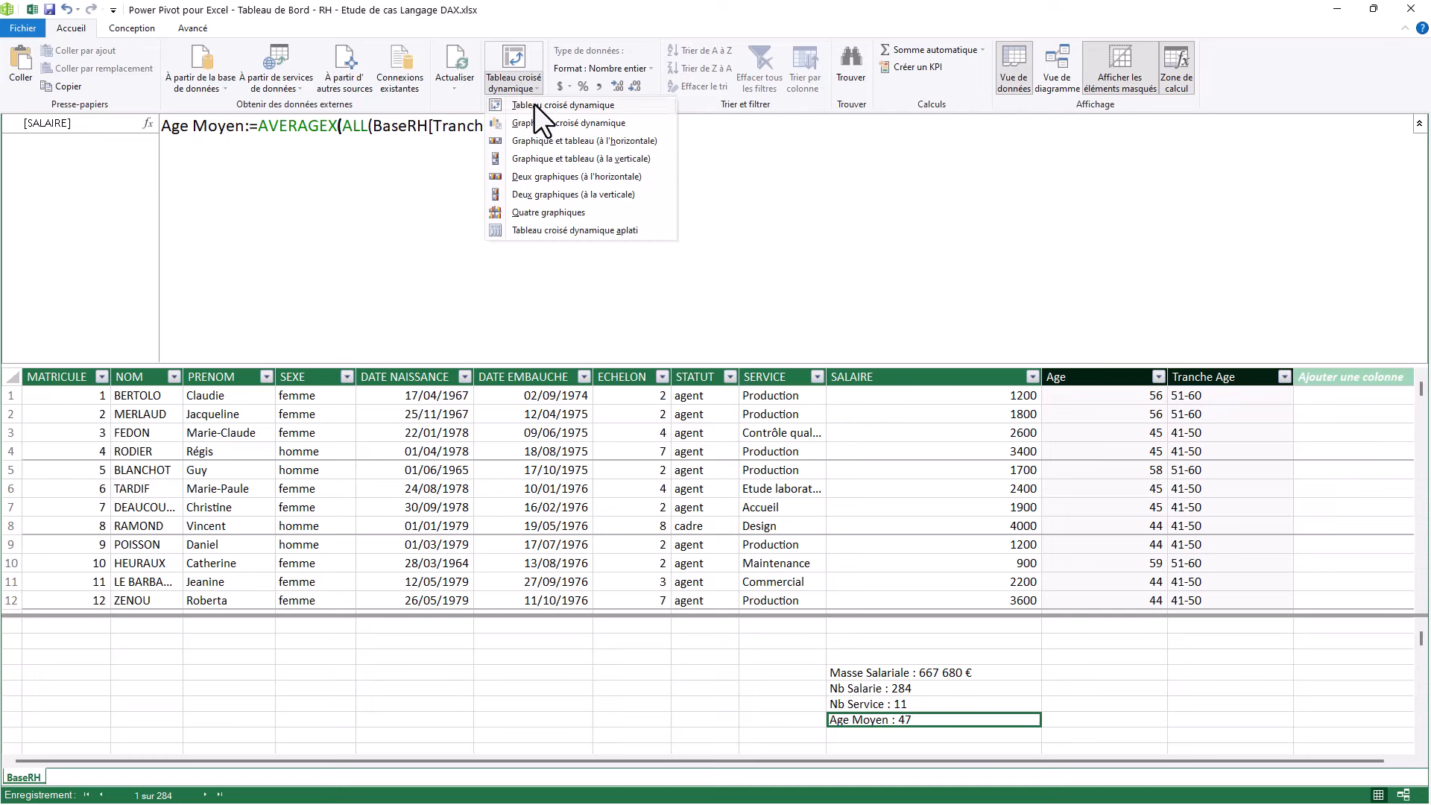
click(533, 104)
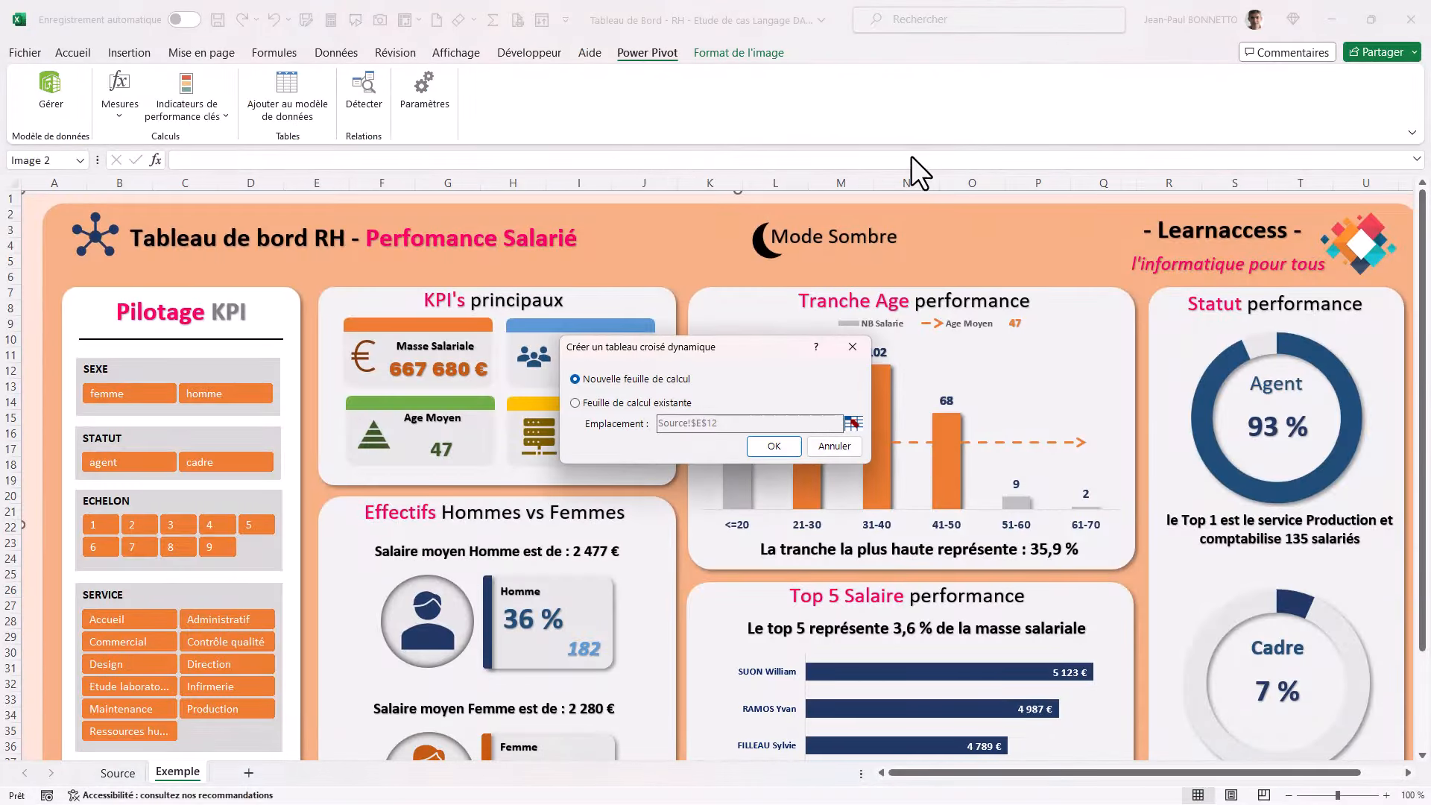
click(770, 447)
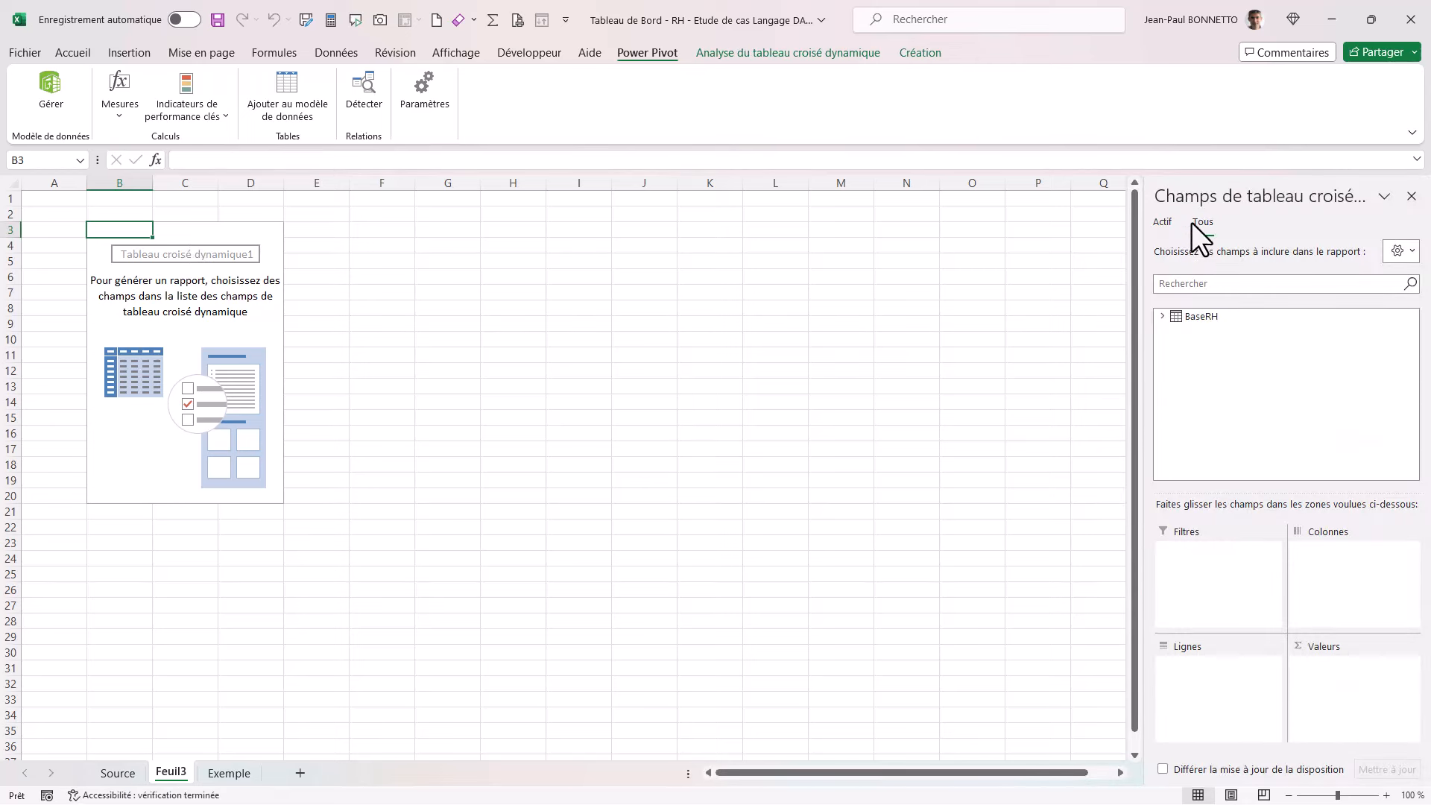
click(1161, 317)
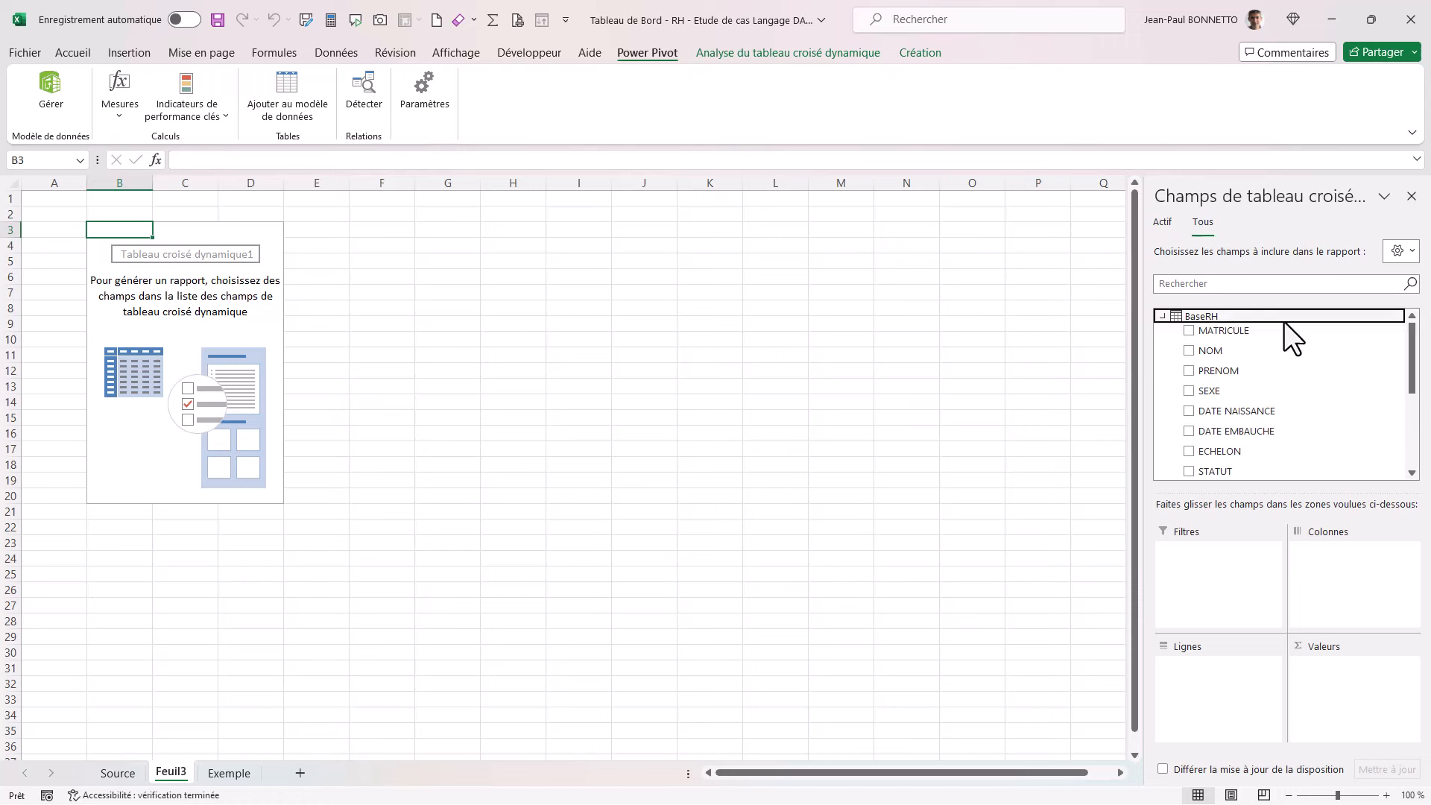
drag(1414, 354, 1414, 436)
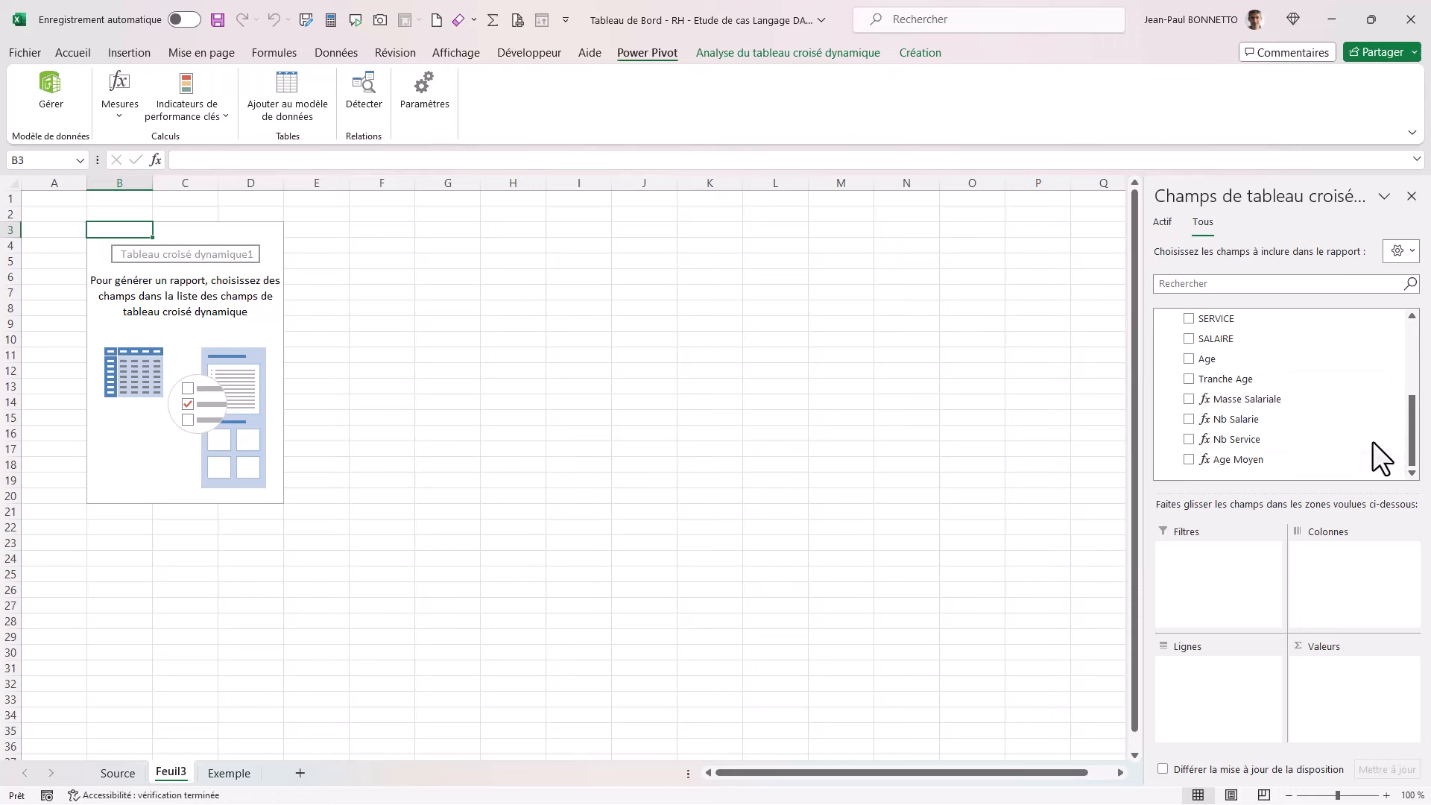
Add the measures Masse Salariale, Nb Salarie, Nb Service and Age Moyen as values of the new PivotTable.
drag(1236, 401, 1325, 640)
drag(1239, 445, 1338, 717)
drag(1192, 459, 1331, 724)
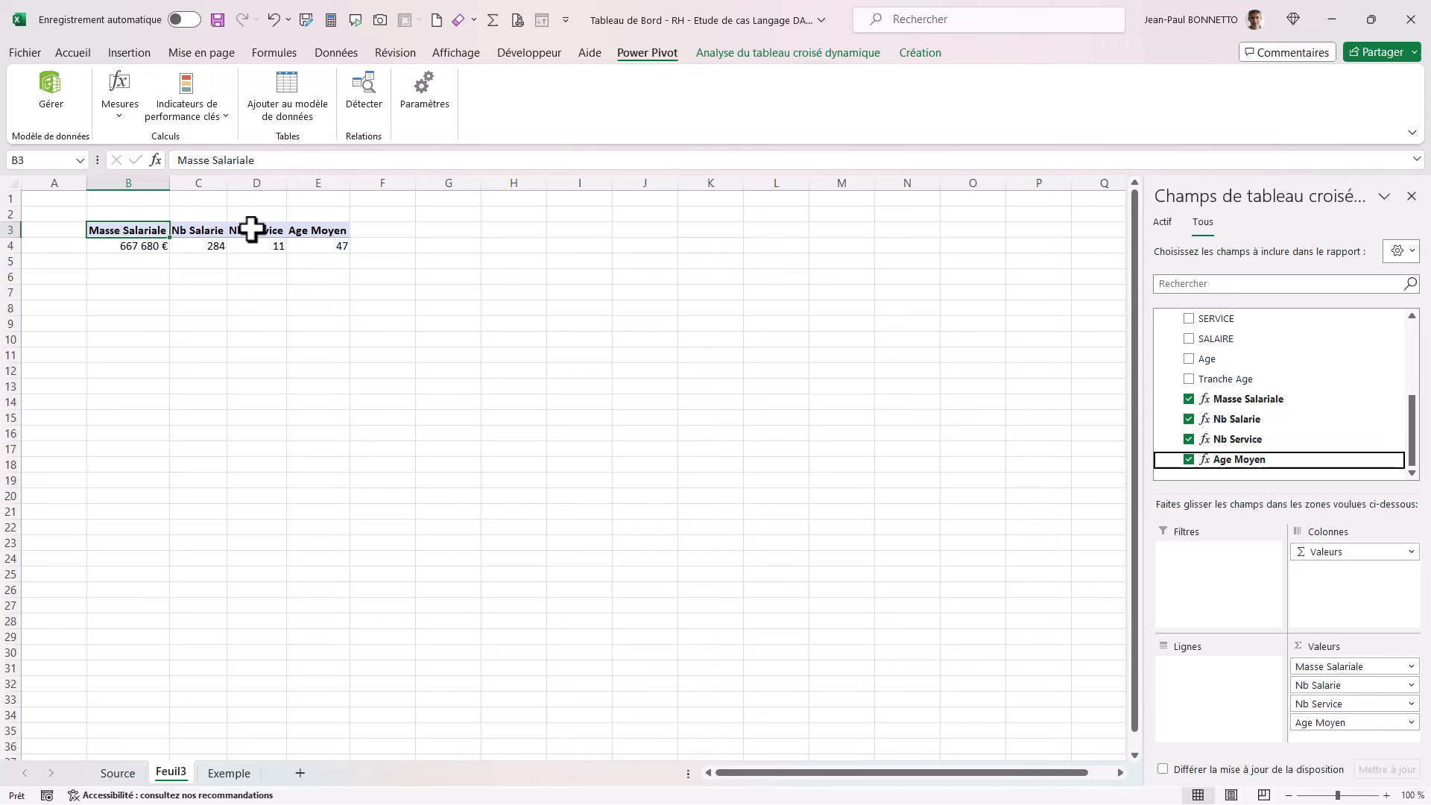
Turn off automatic column width adjustment on update for the PivotTable and name it tcd_KPI_Principaux.
click(213, 231)
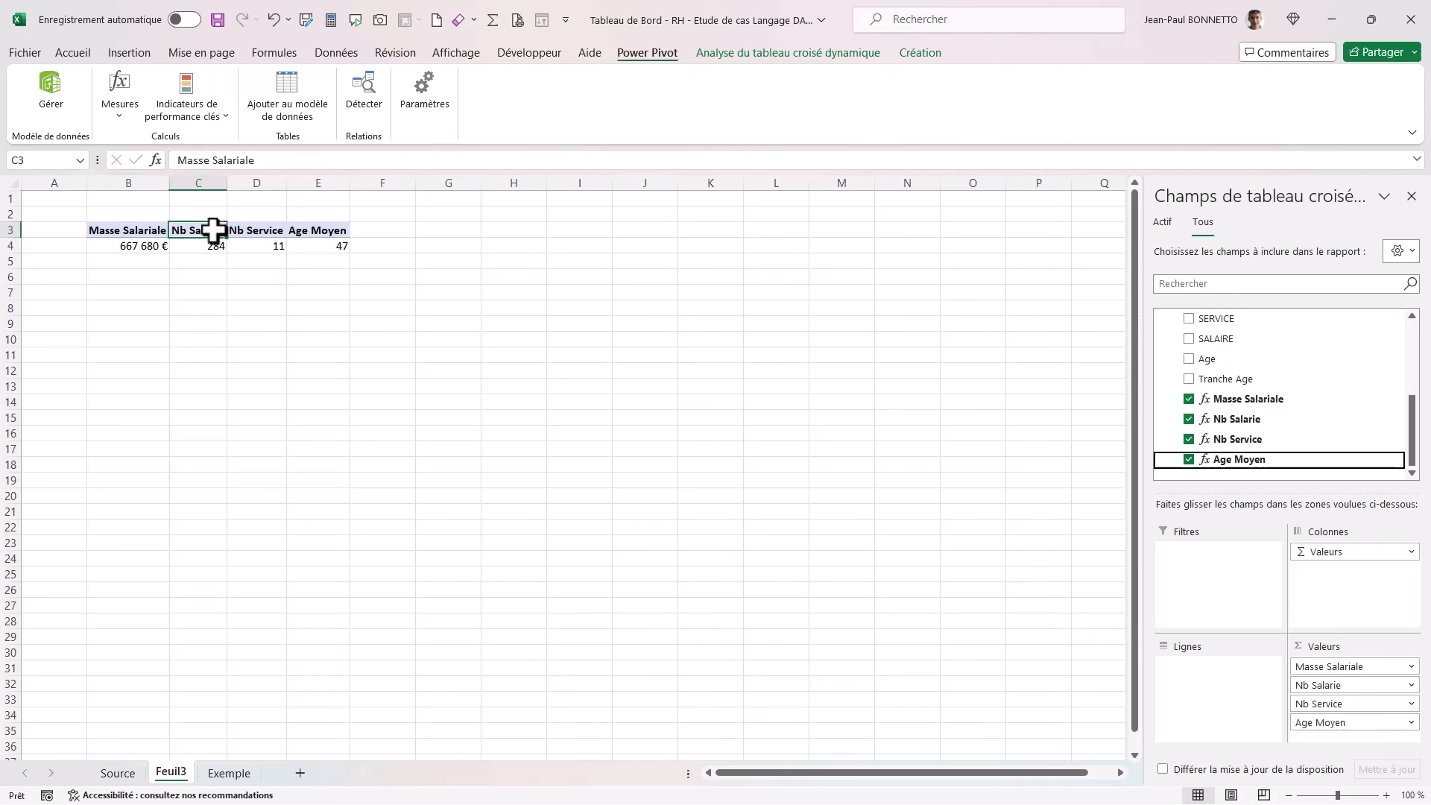
right_click(213, 231)
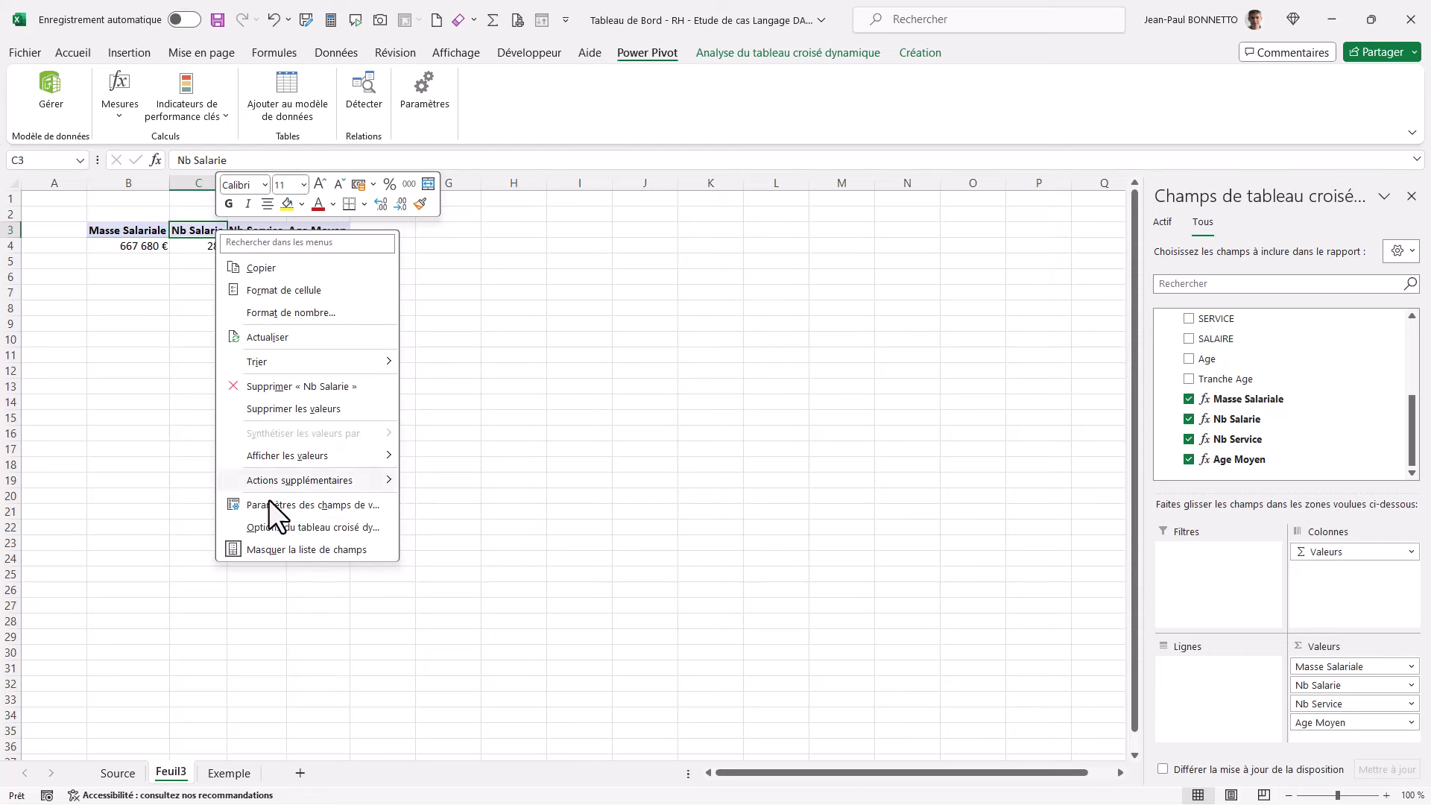
click(294, 529)
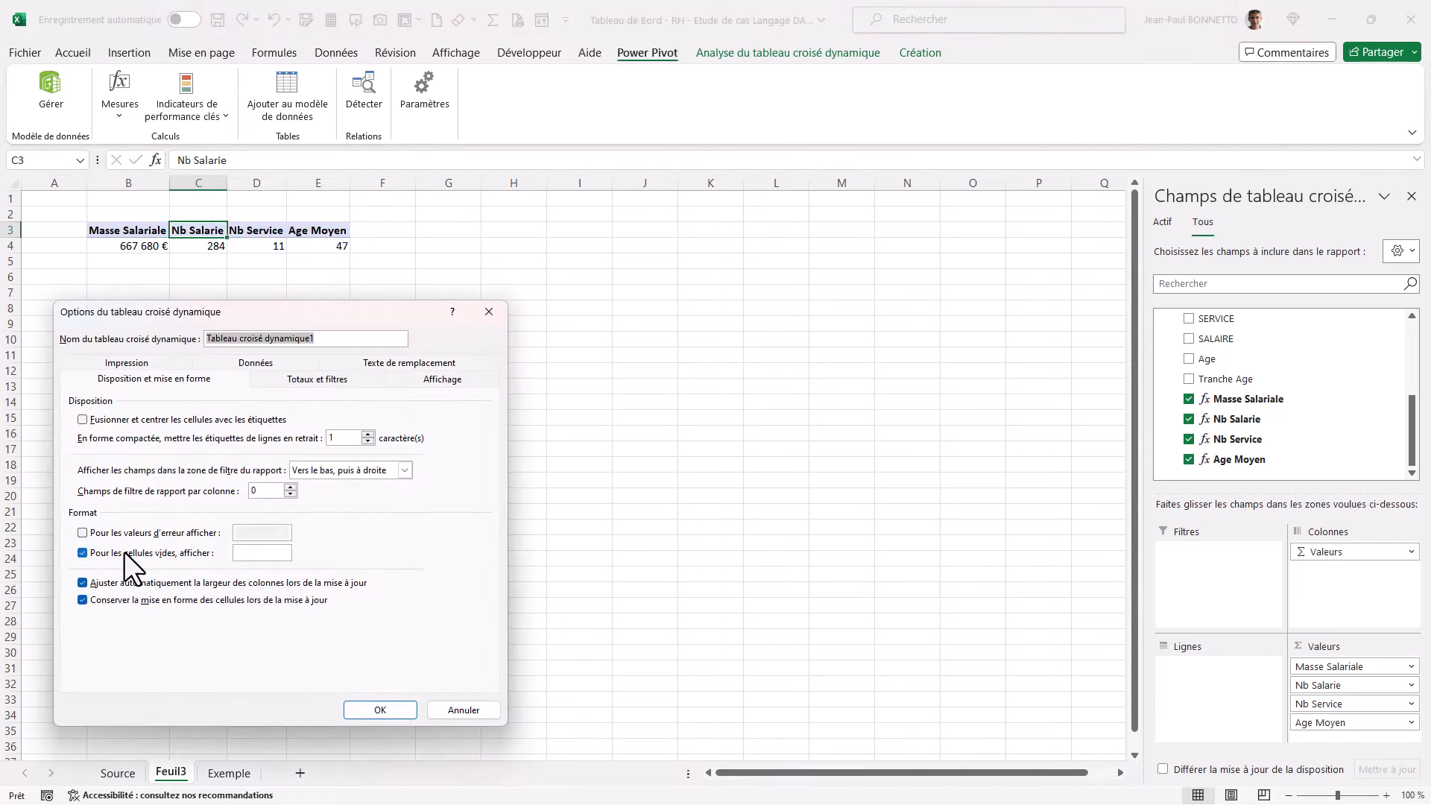
click(82, 582)
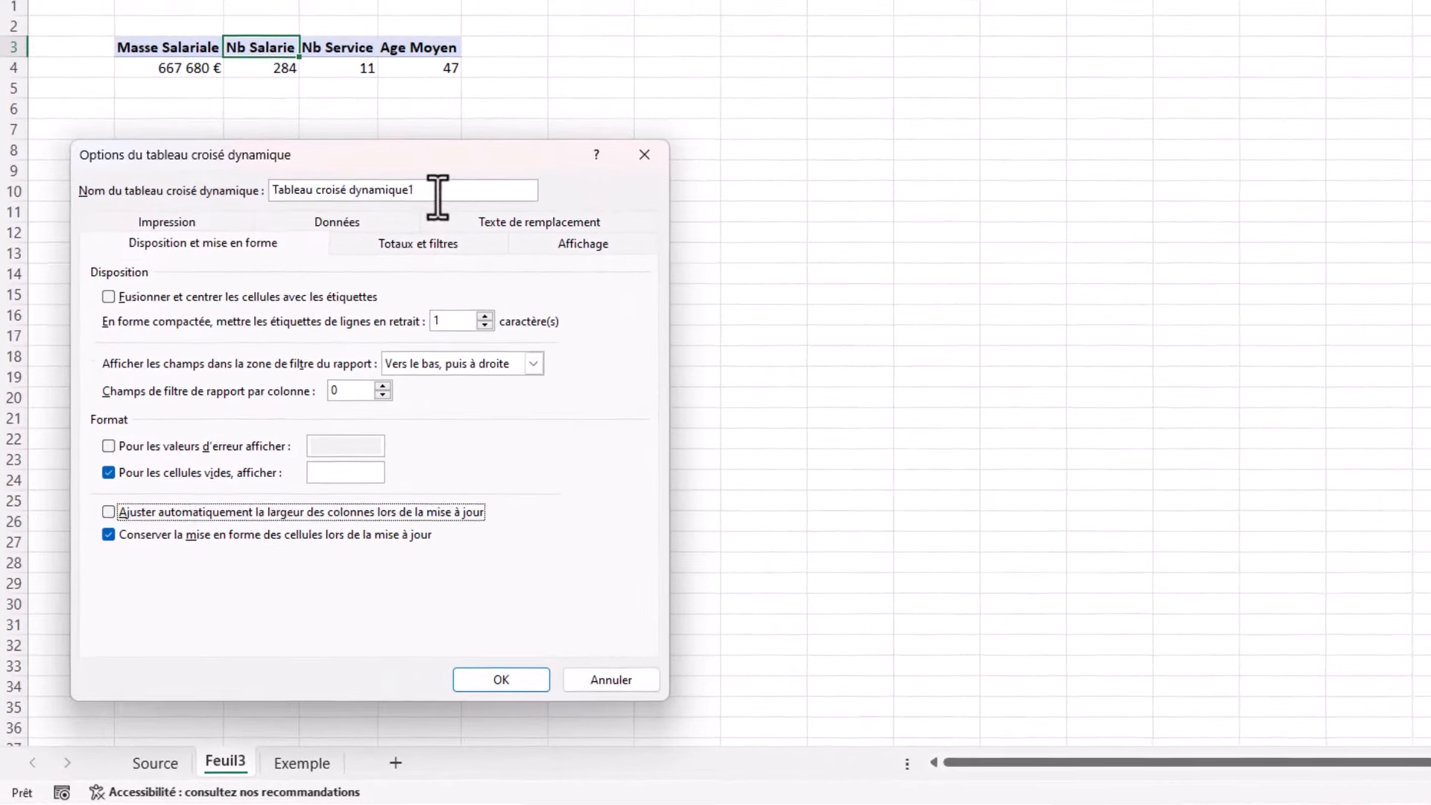
drag(327, 338, 208, 338)
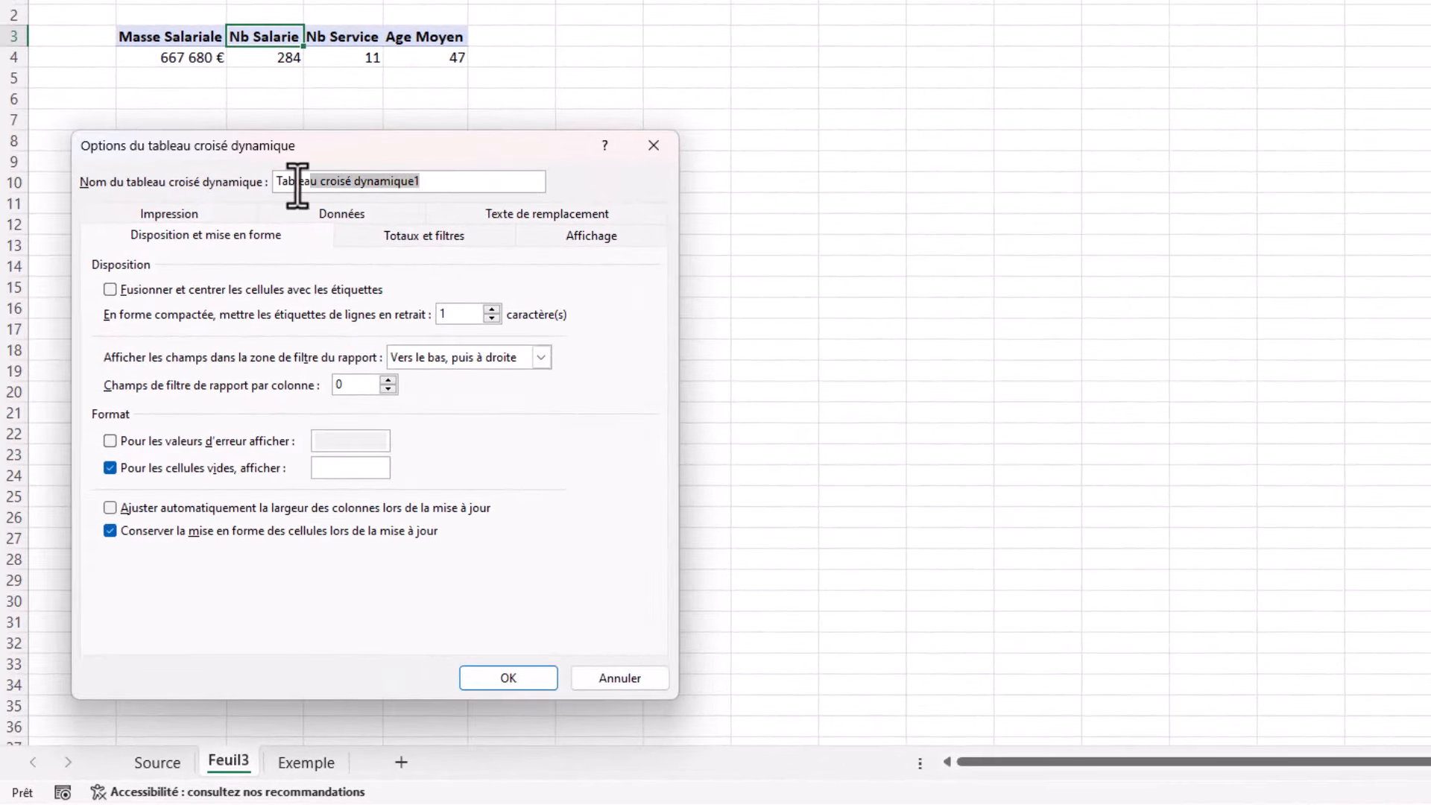
text(tcd_KPI_Principaux)
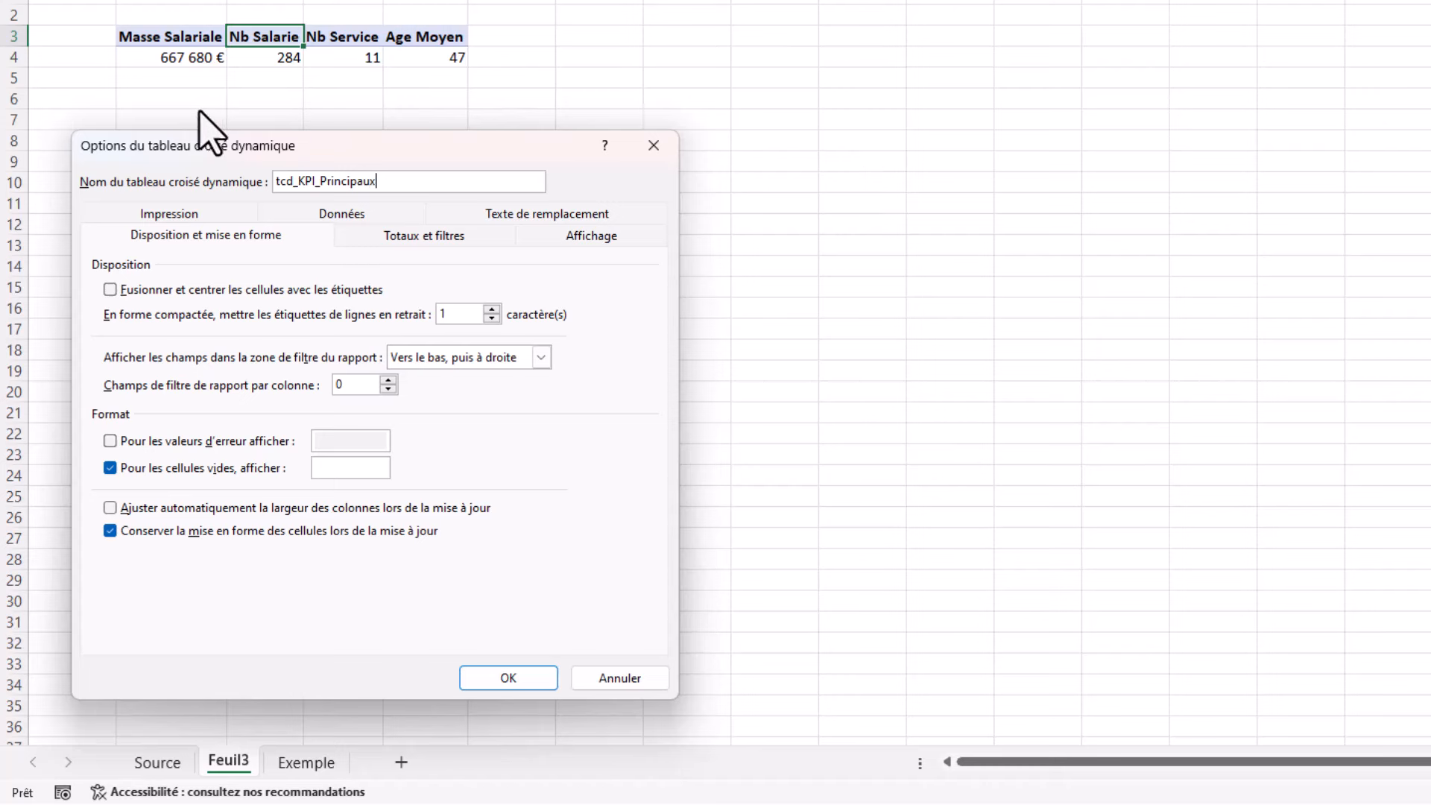
Set the PivotTable to refresh its data when the file is opened and apply the options.
click(343, 216)
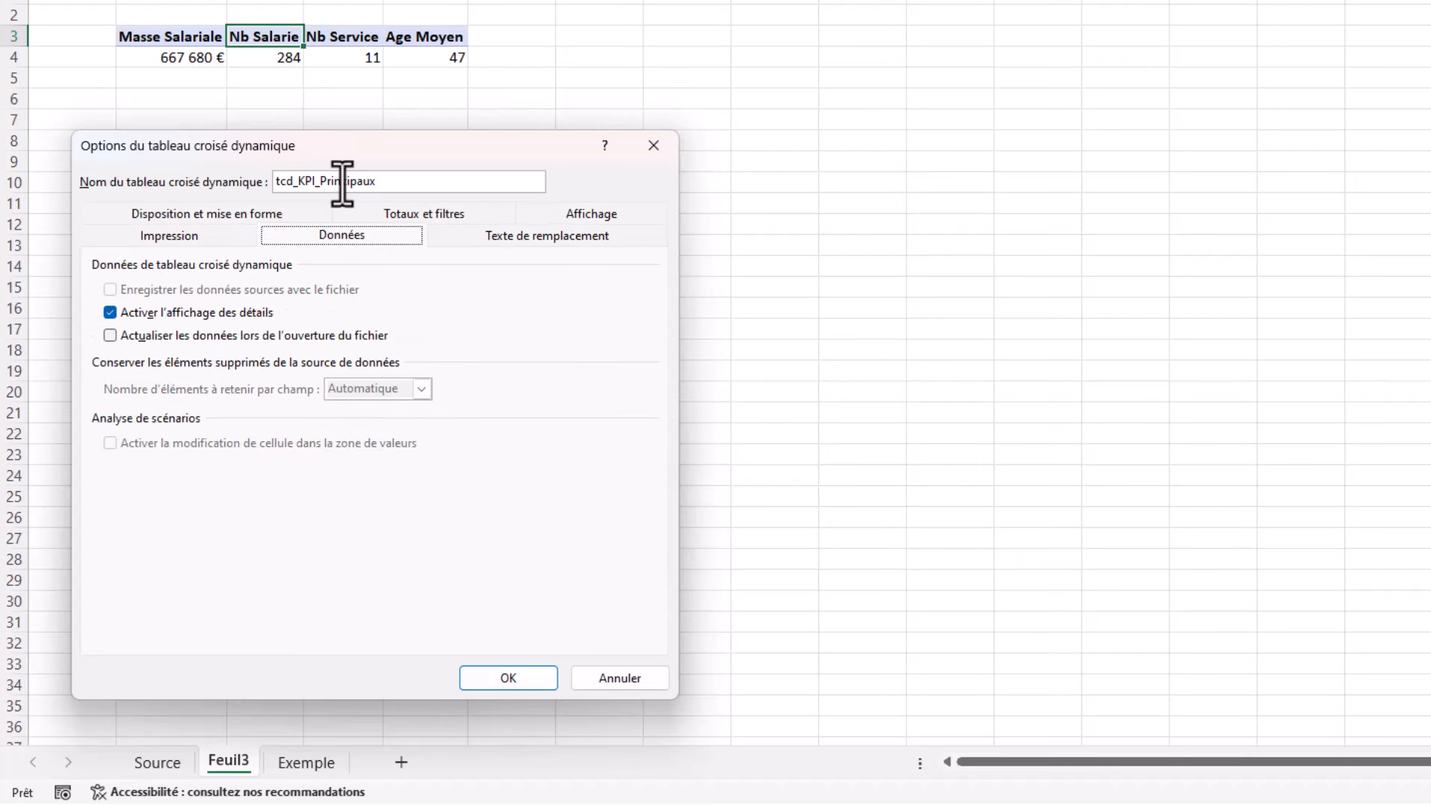
click(110, 336)
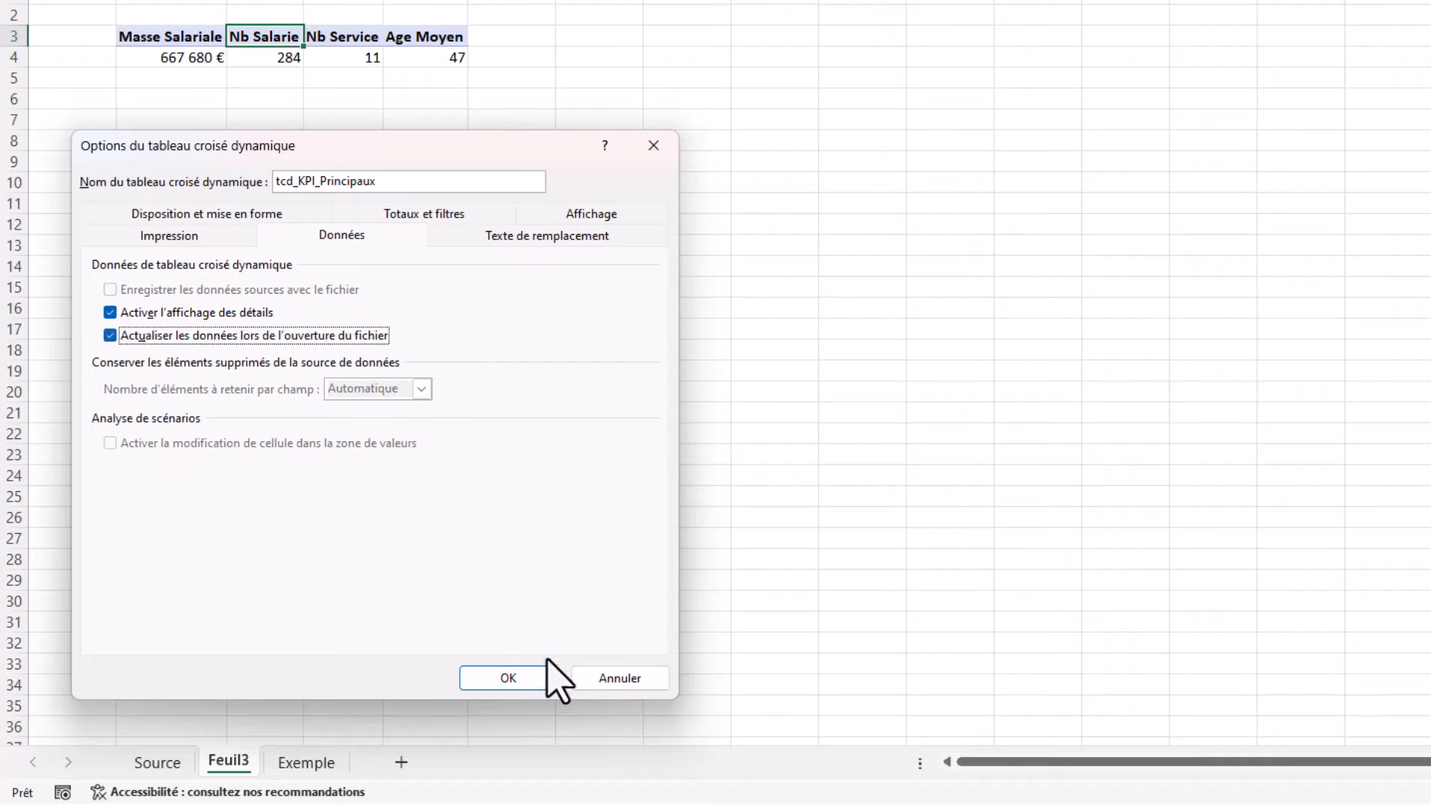
click(535, 686)
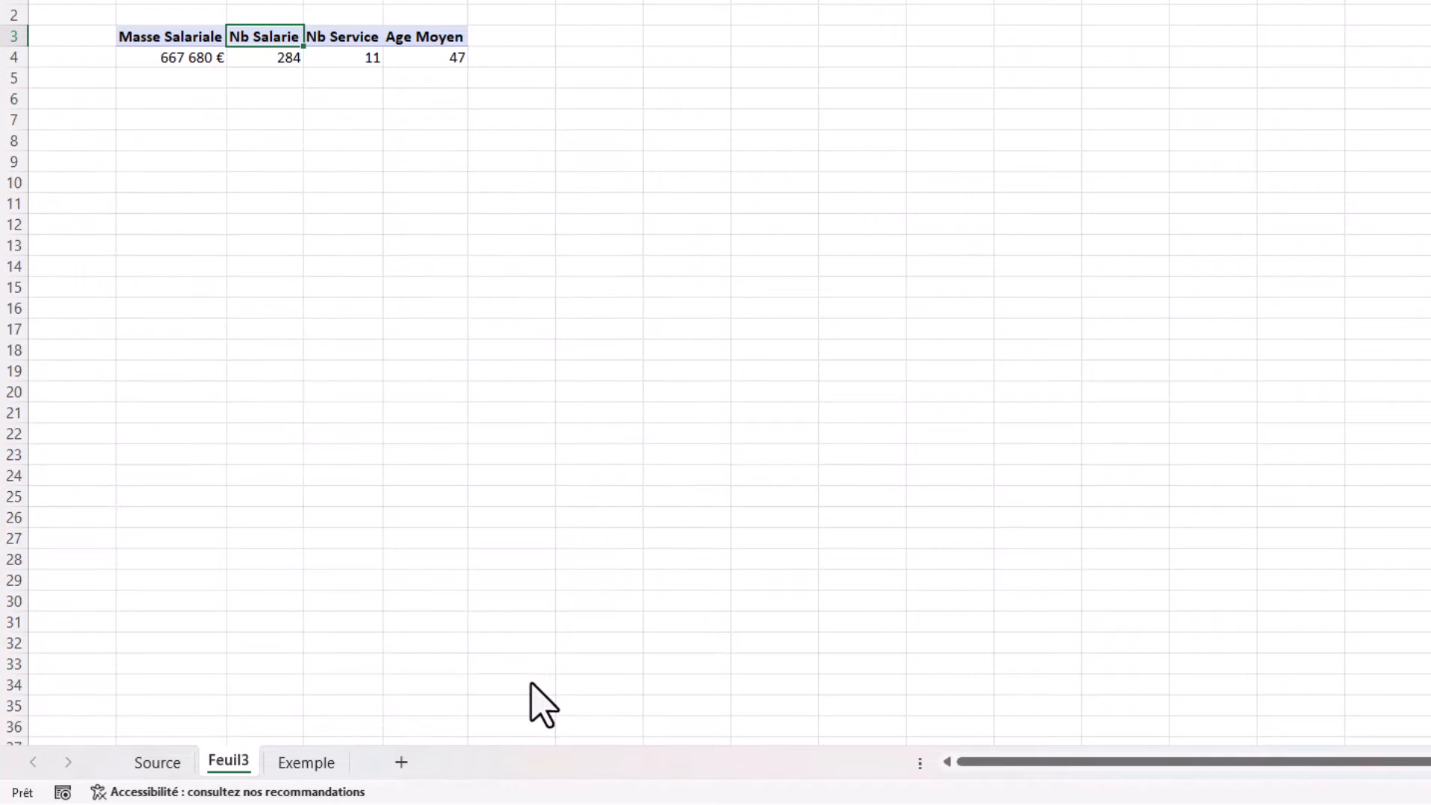
Compare the four PivotTable values with the main KPI cards on the Exemple sheet and view the Source data.
click(242, 125)
drag(170, 39, 425, 59)
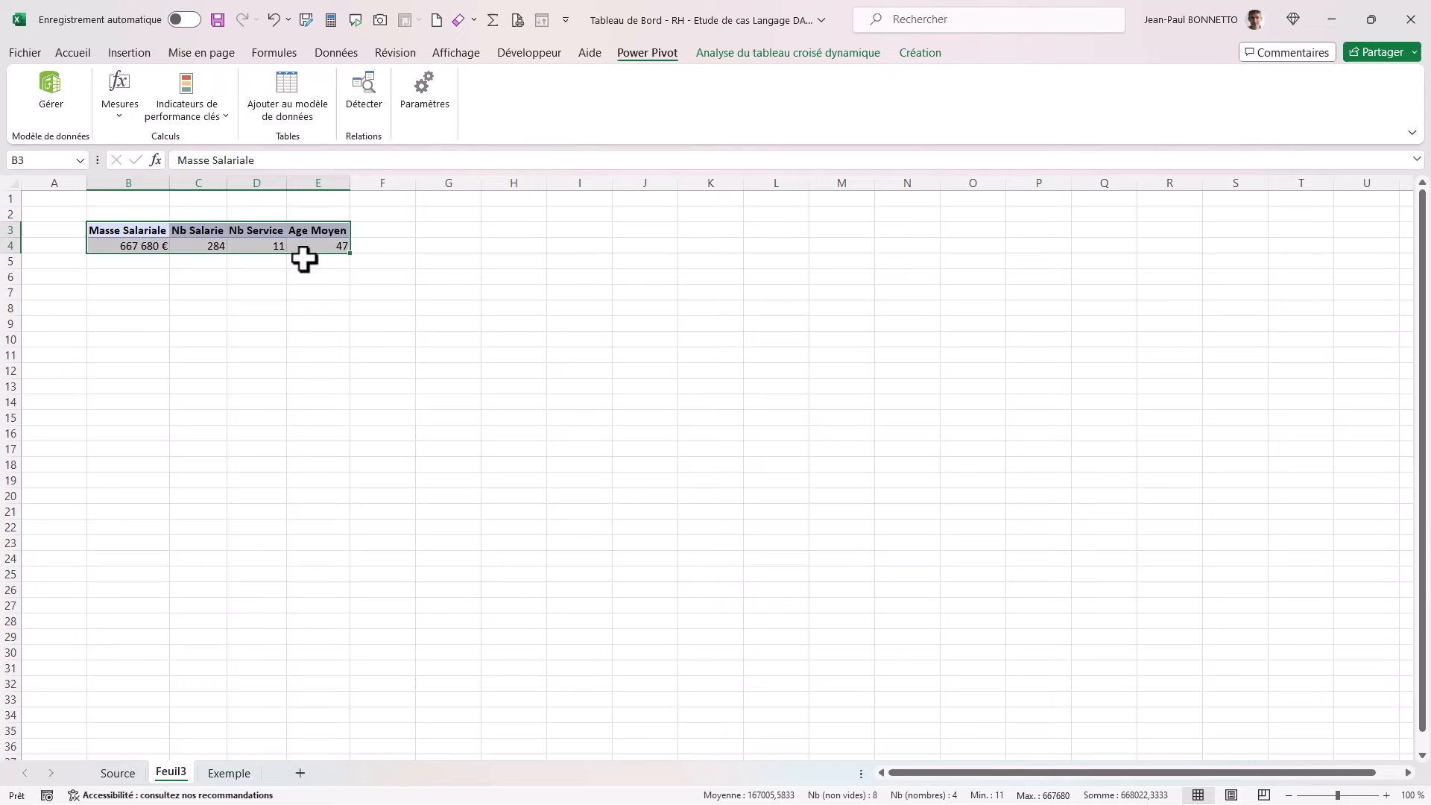
key(ctrl+Page_Down)
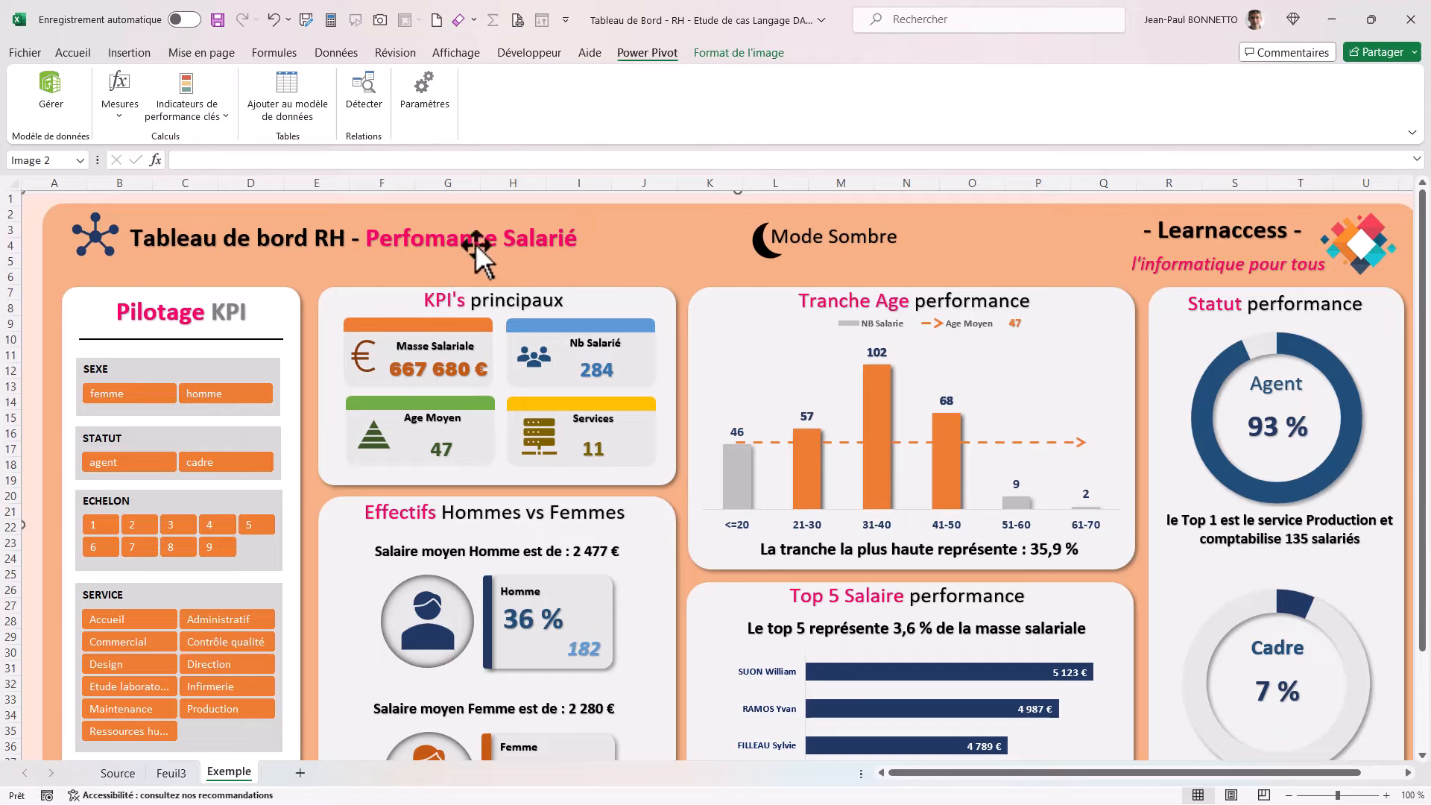
click(171, 774)
click(117, 773)
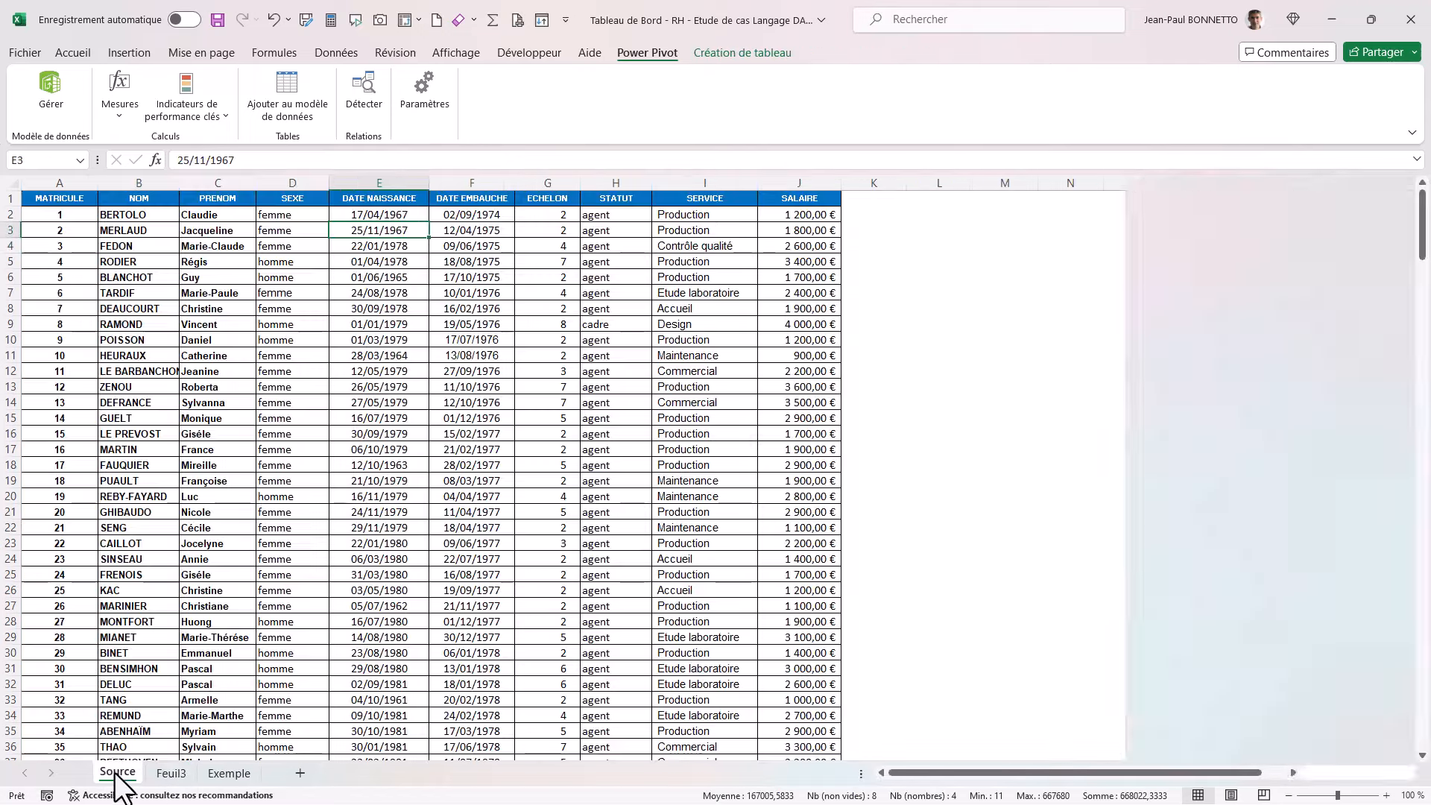
click(231, 266)
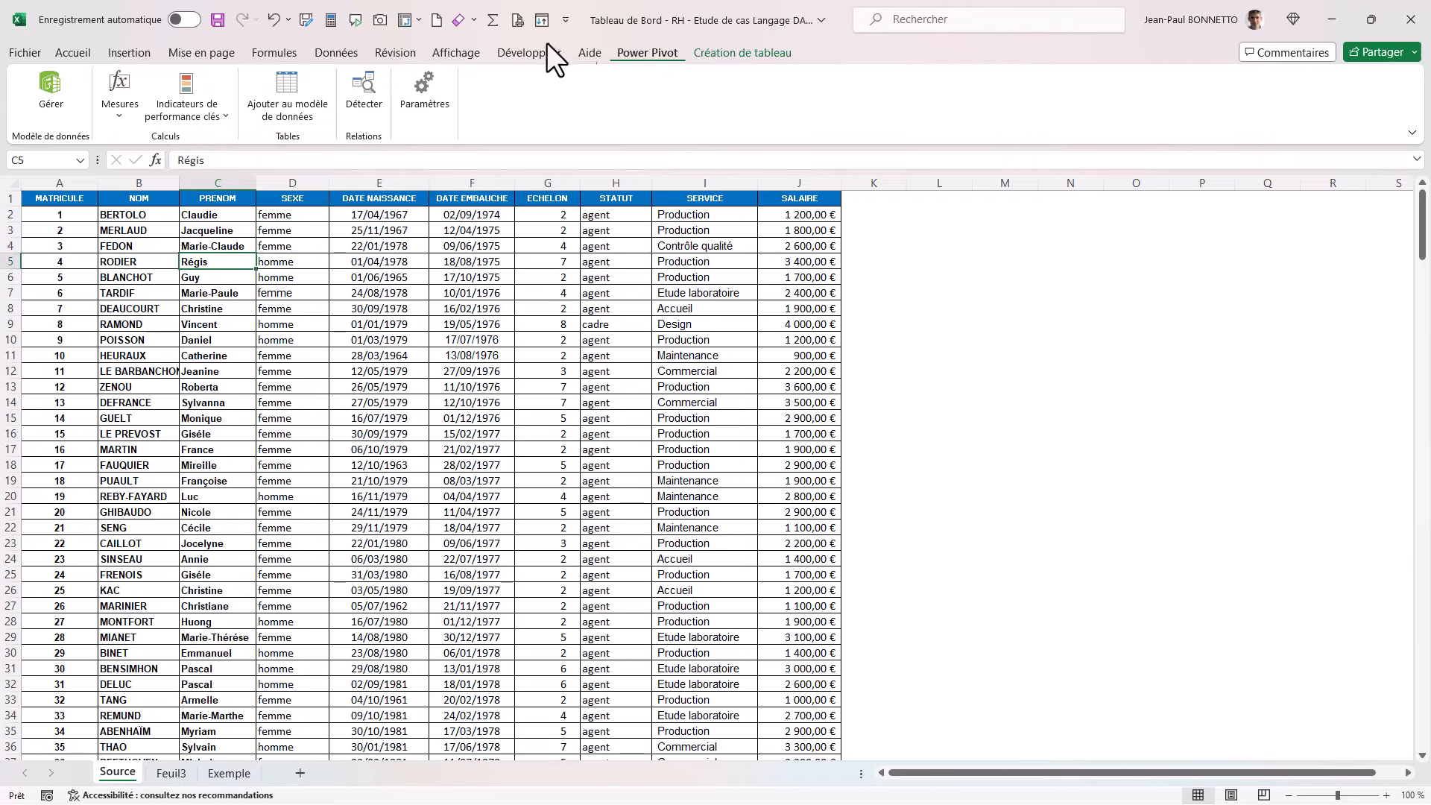
Open the Power Pivot data model in diagram view and enlarge the BaseRH table to examine all its columns and measures.
click(41, 82)
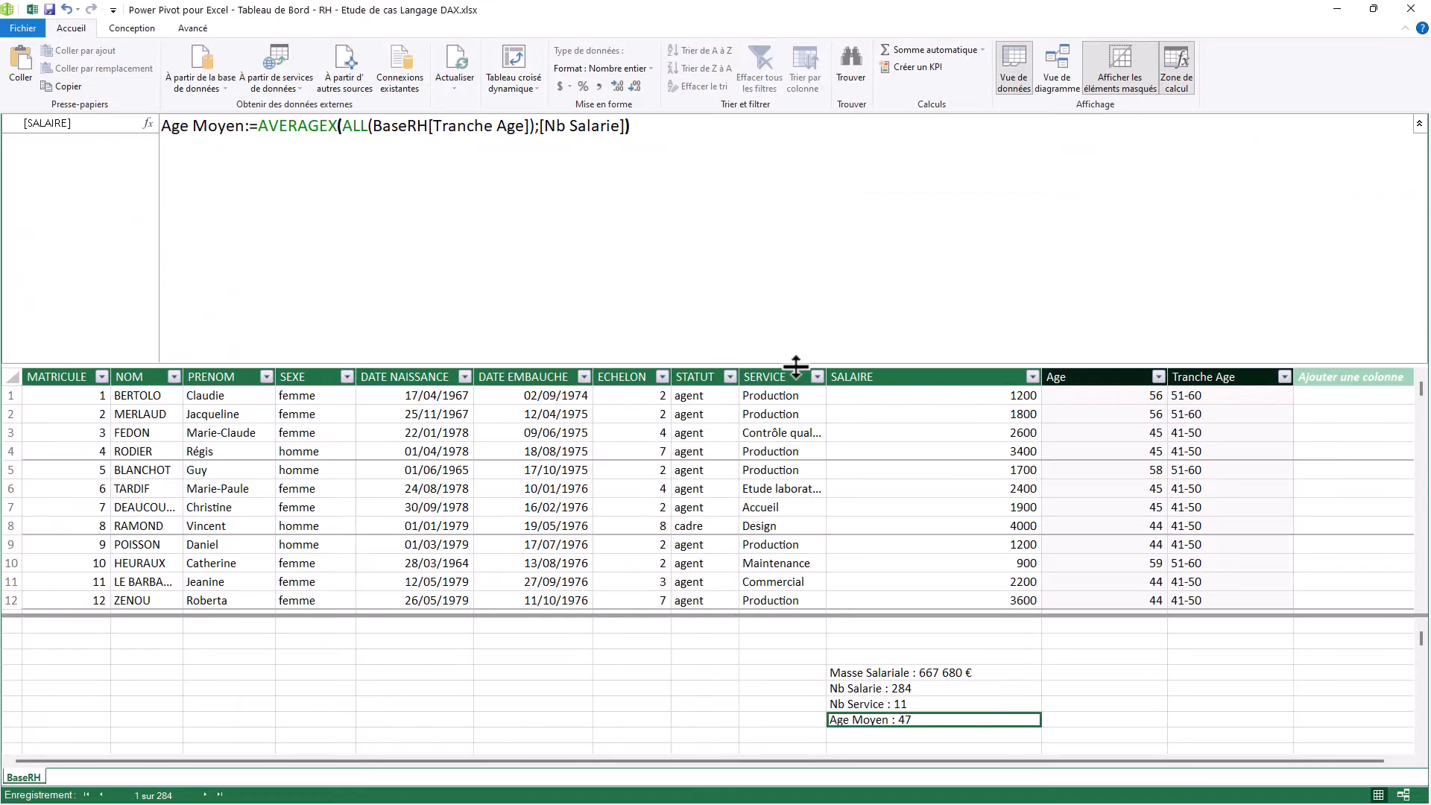
drag(796, 365, 757, 184)
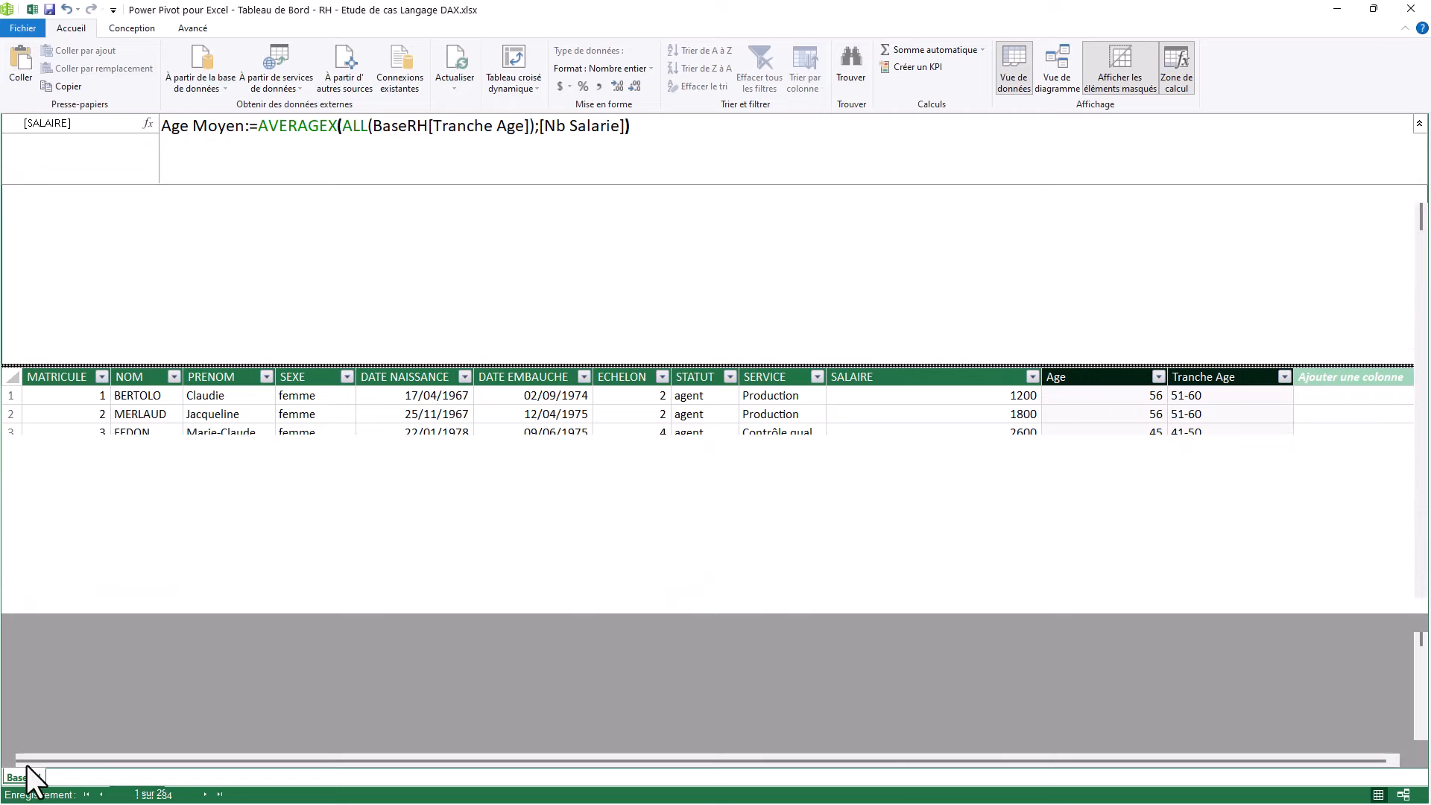
click(1052, 58)
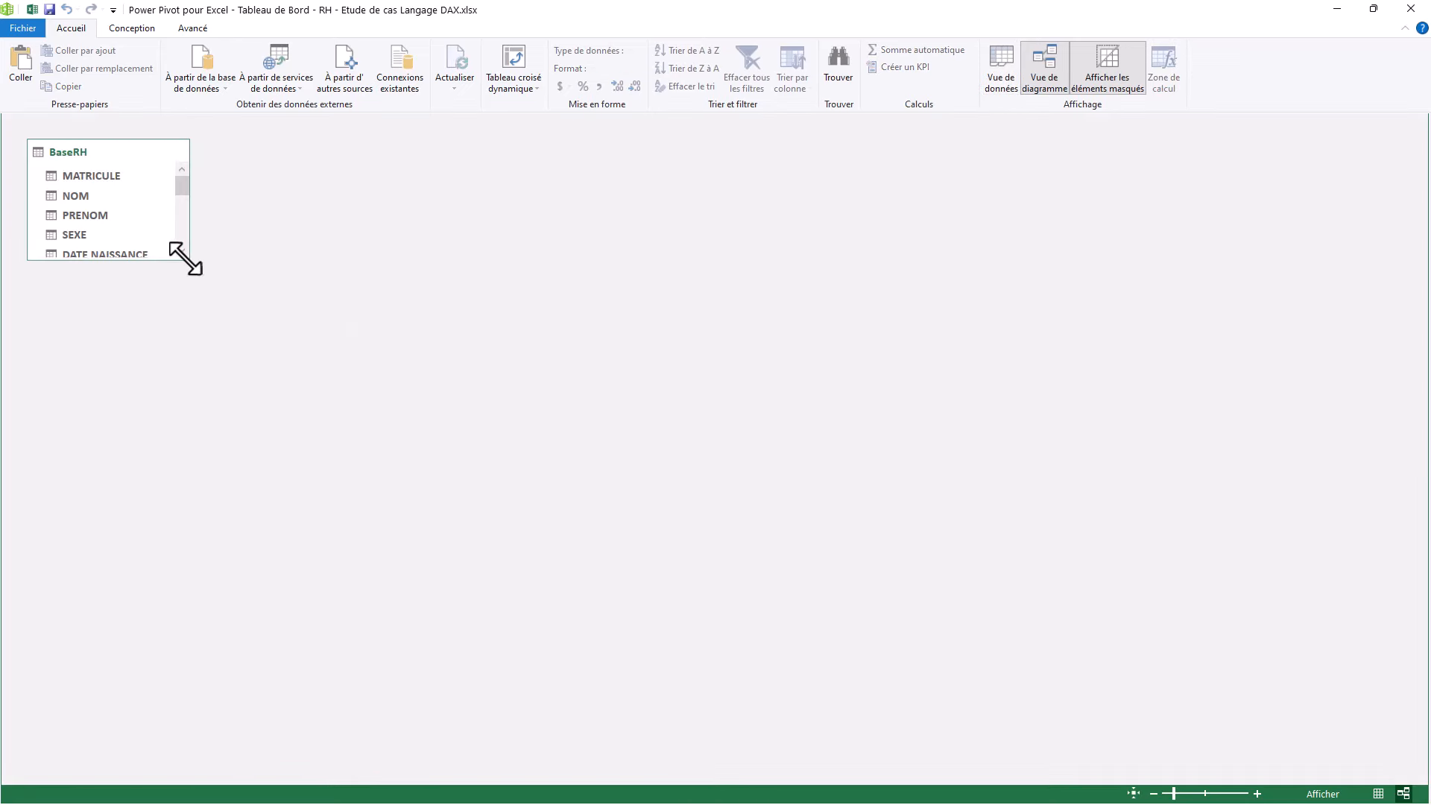
drag(186, 260, 263, 530)
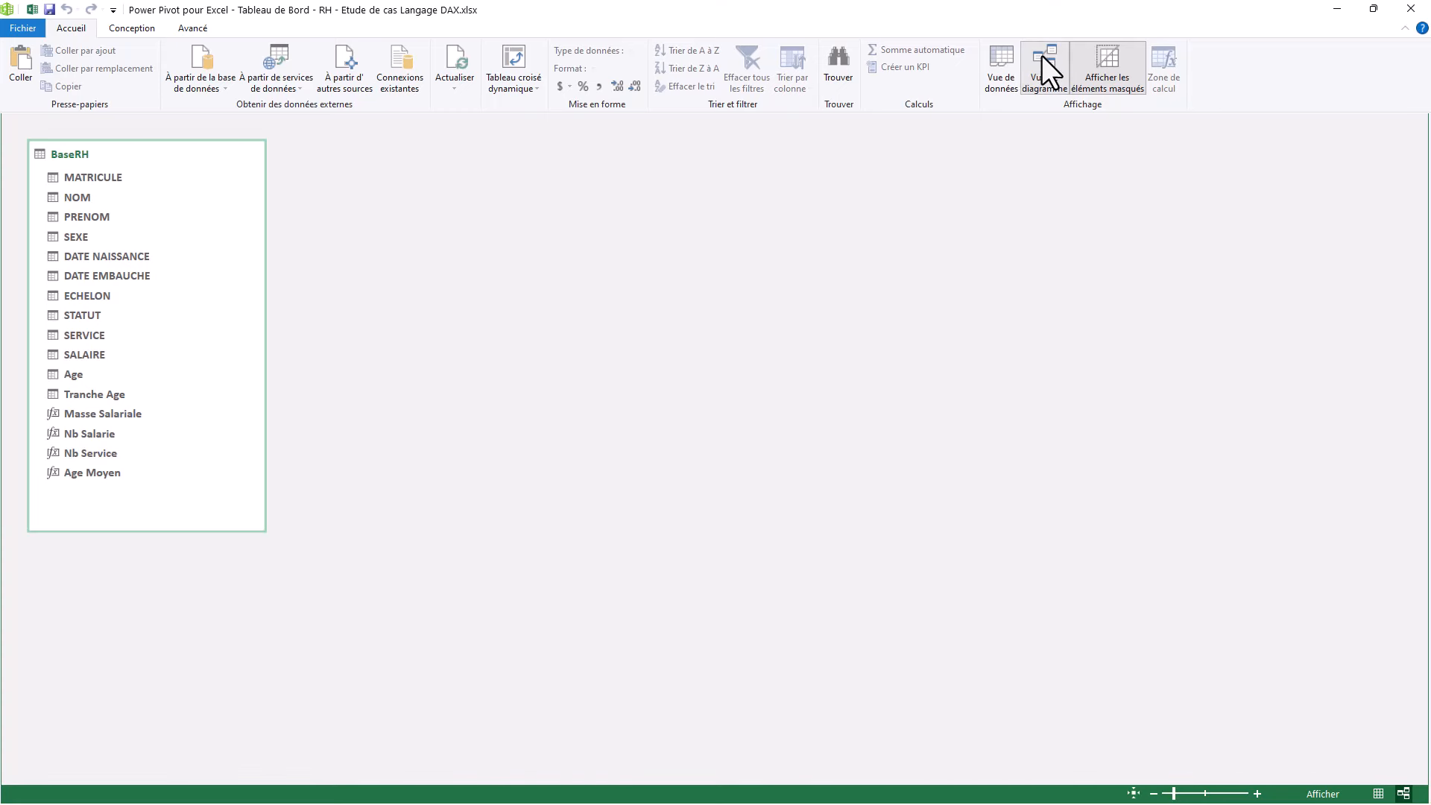
Return to data view, enlarge the calculation area and examine the formulas of the four measures and the Age and Tranche Age columns.
click(996, 57)
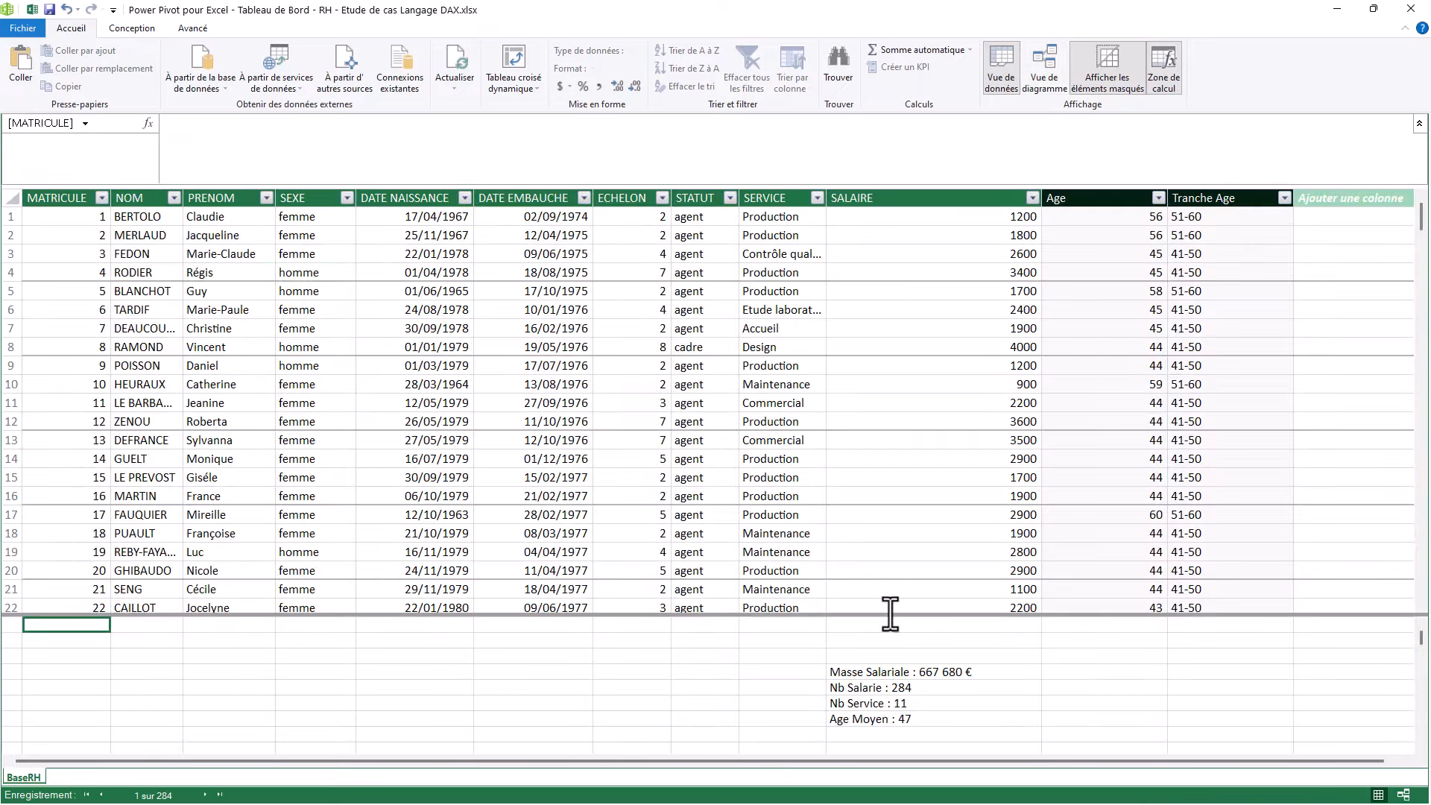
drag(889, 617, 887, 493)
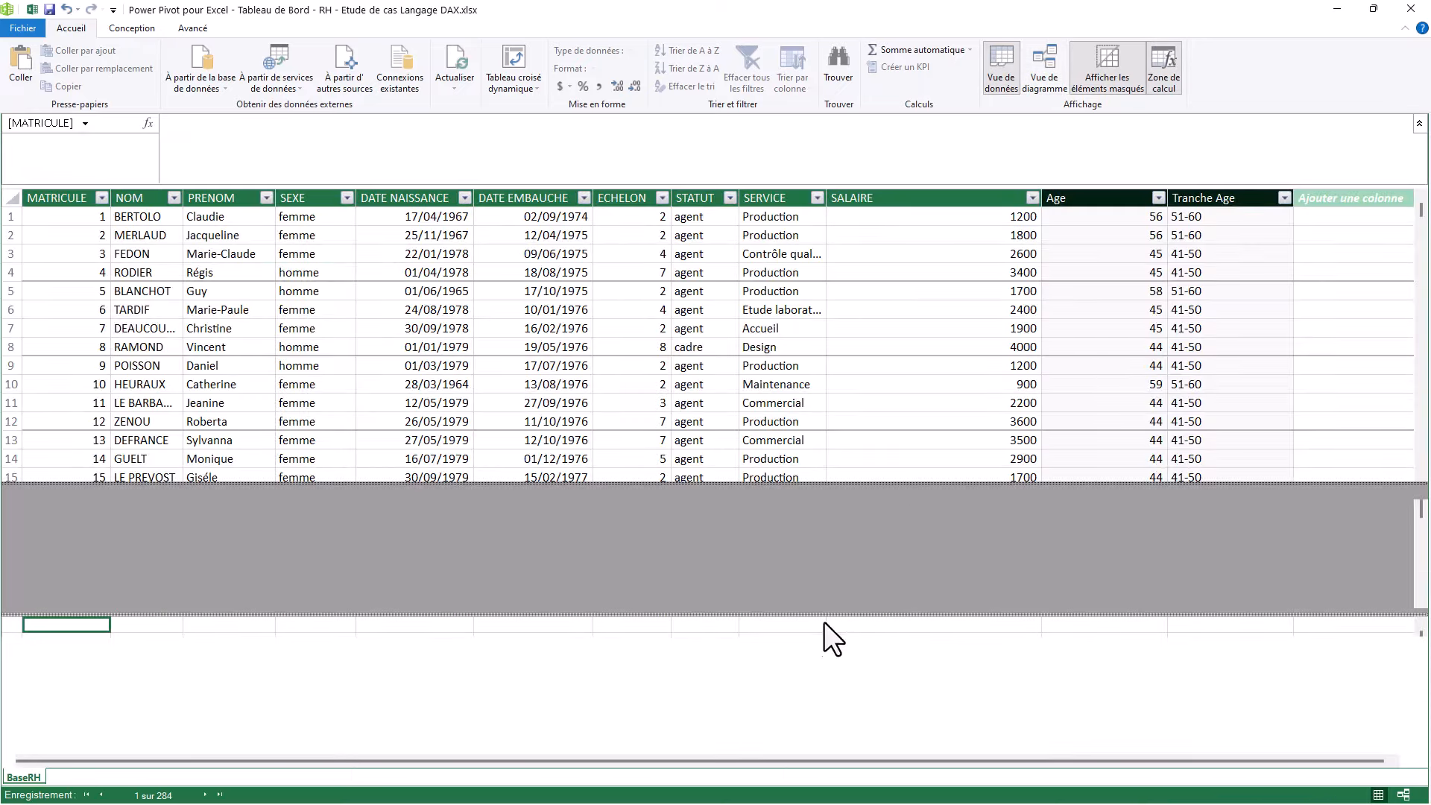
click(861, 542)
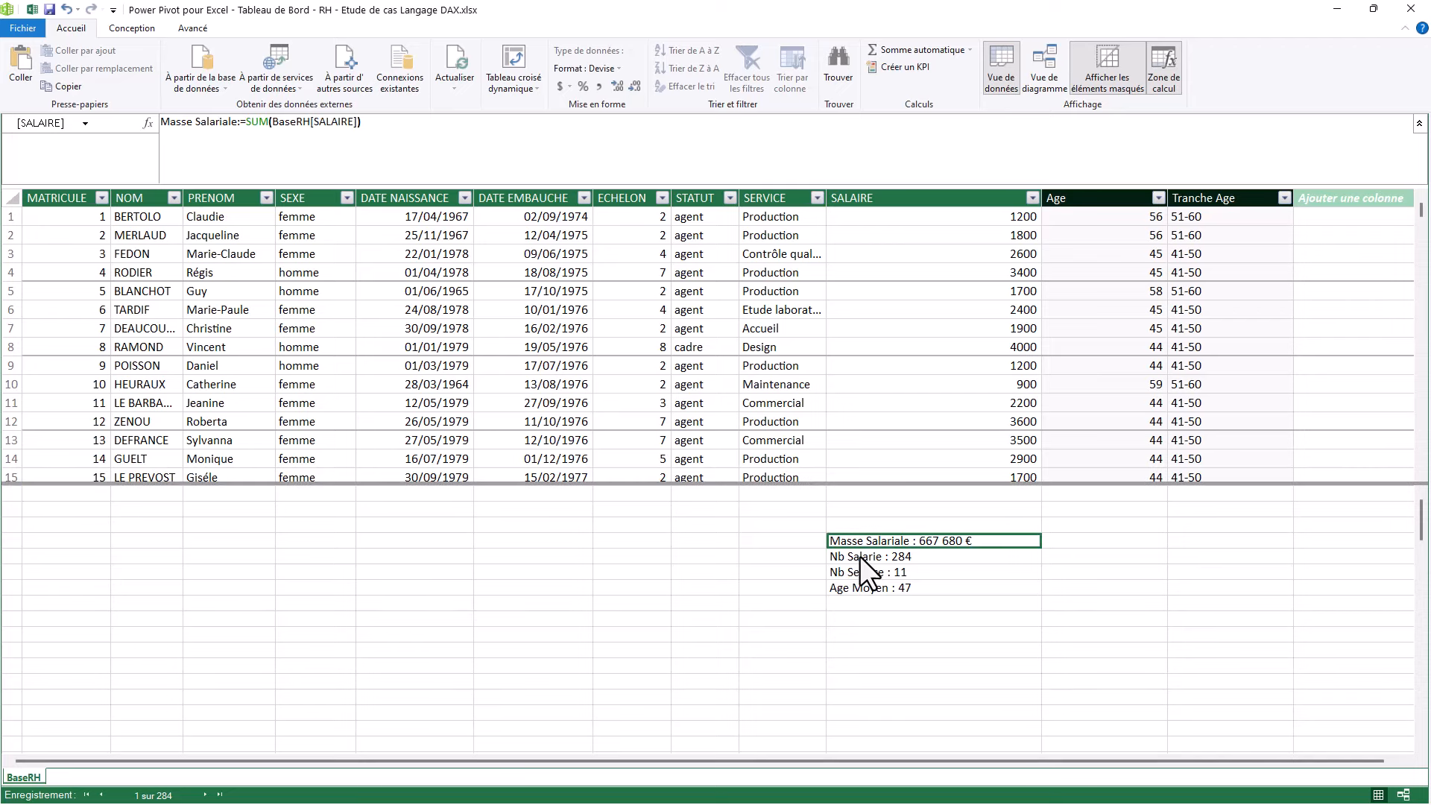
click(865, 561)
click(866, 573)
click(869, 587)
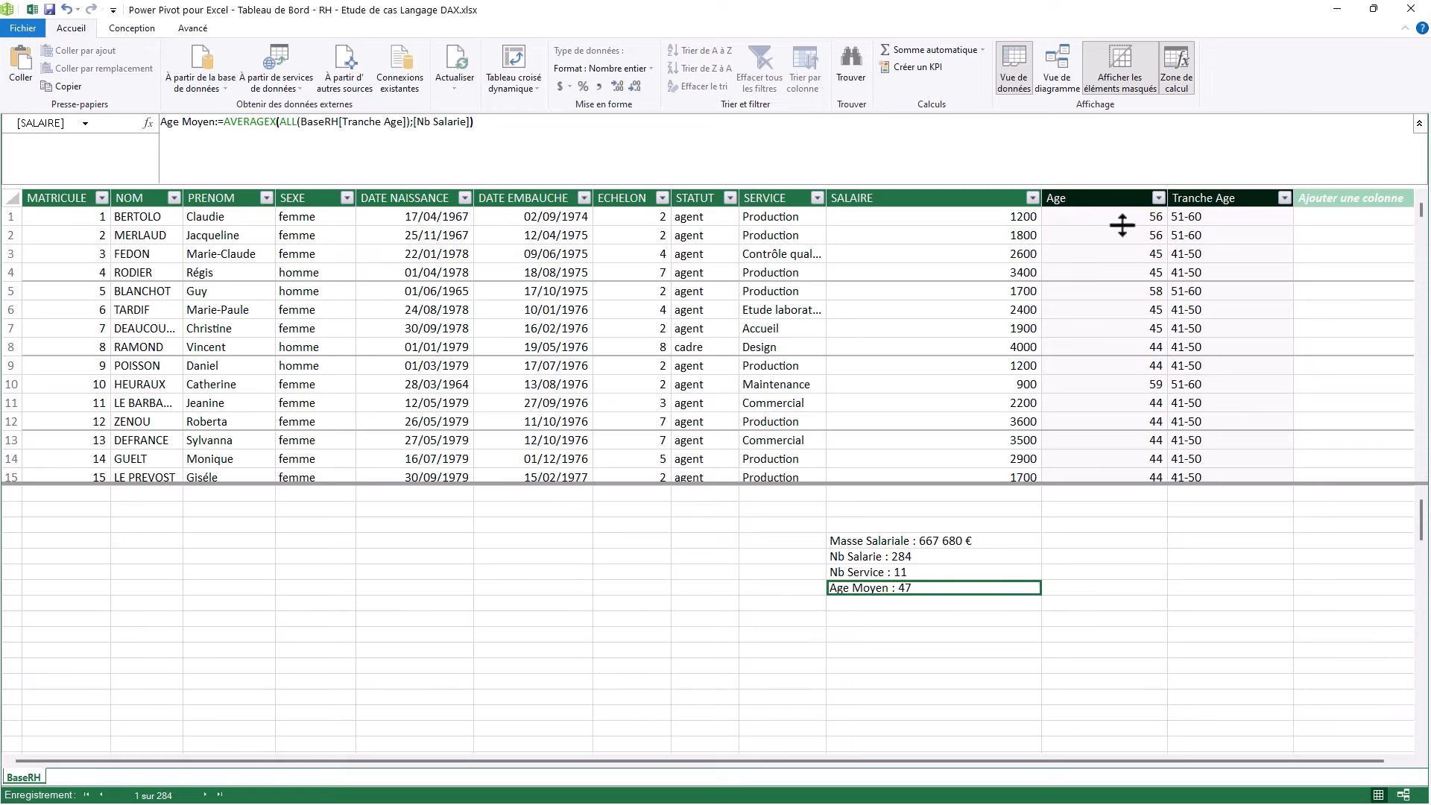
click(1089, 234)
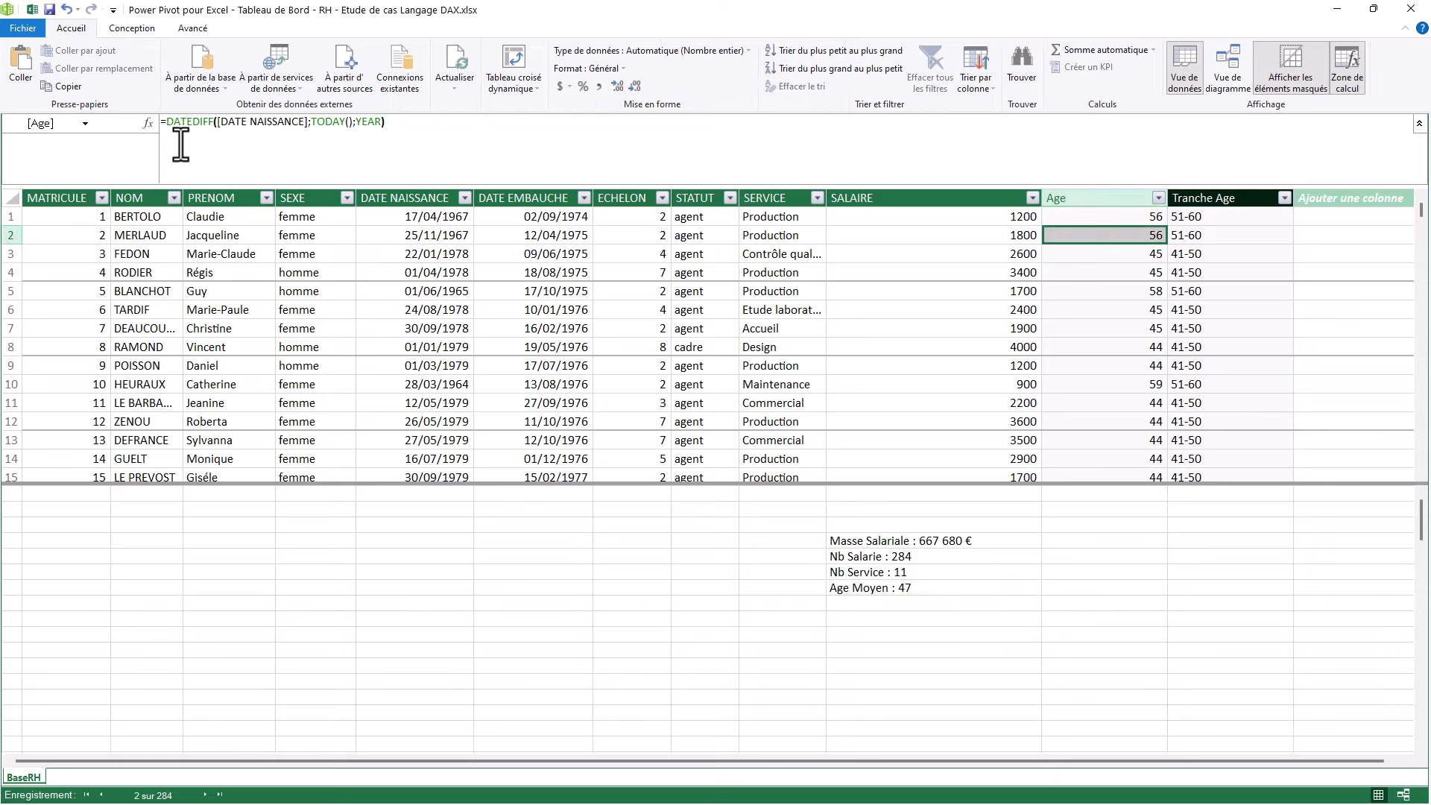
click(1231, 235)
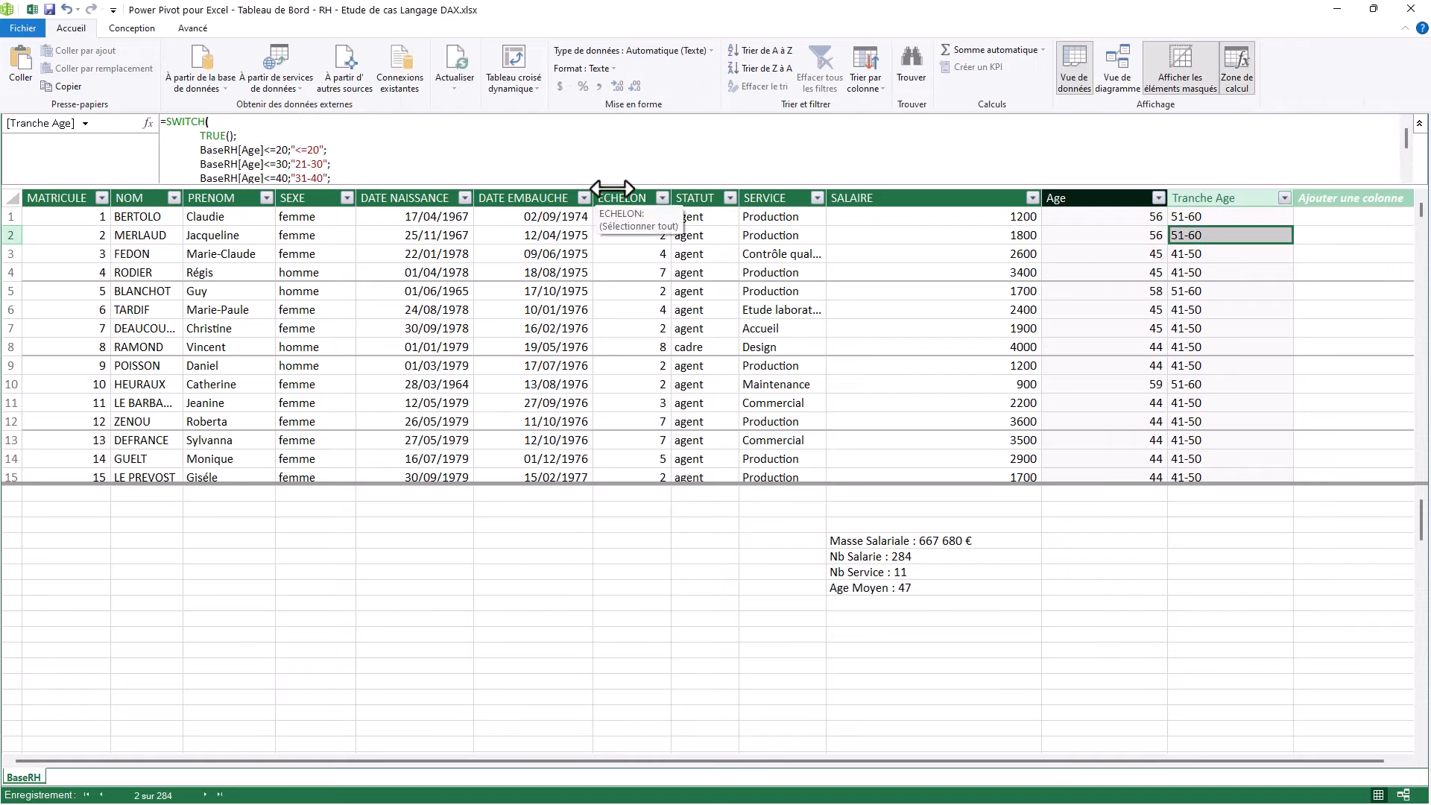
drag(612, 189, 628, 261)
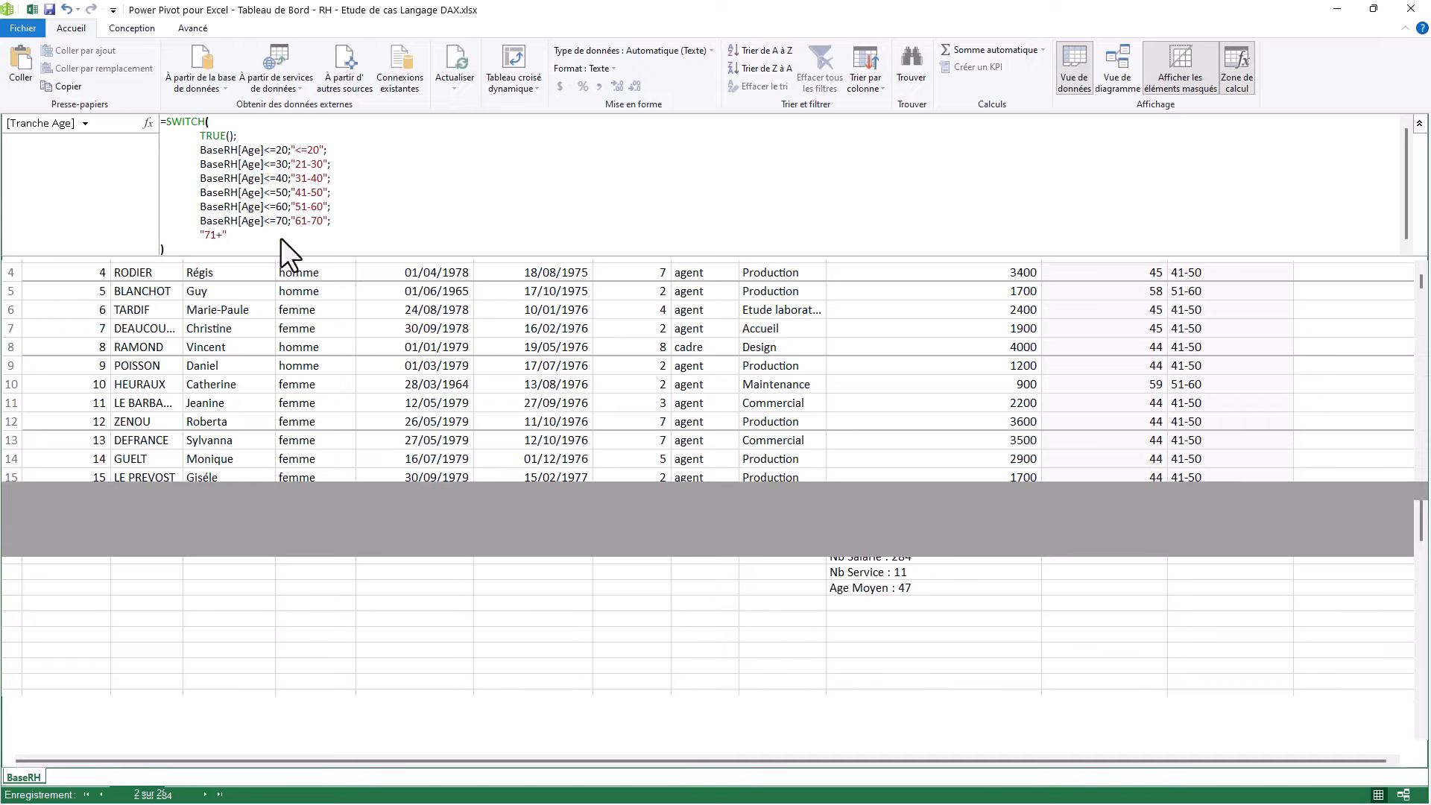
Go through the four measure formulas again, select the empty calculation cell below Age Moyen and collapse the formula bar.
click(951, 634)
click(891, 544)
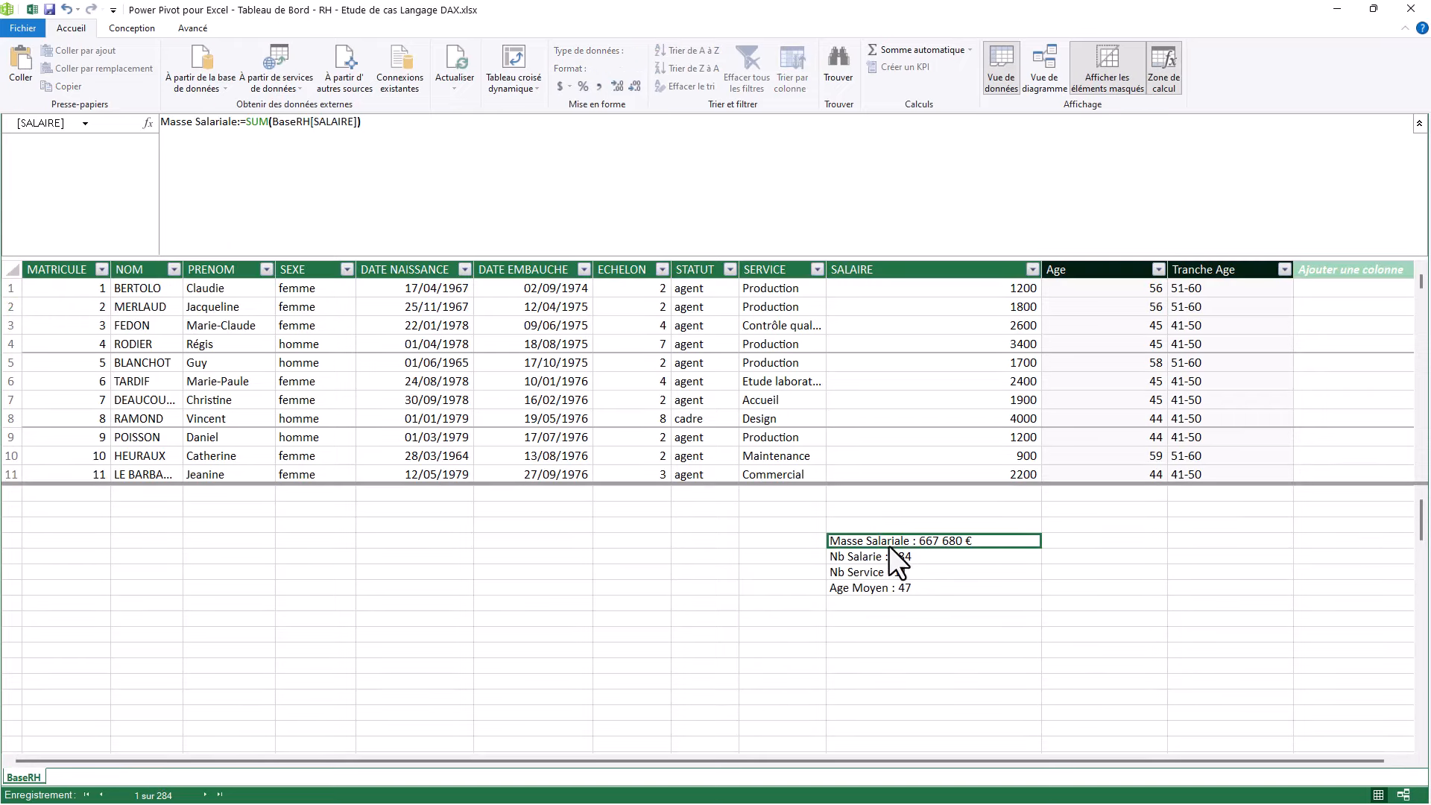
click(879, 556)
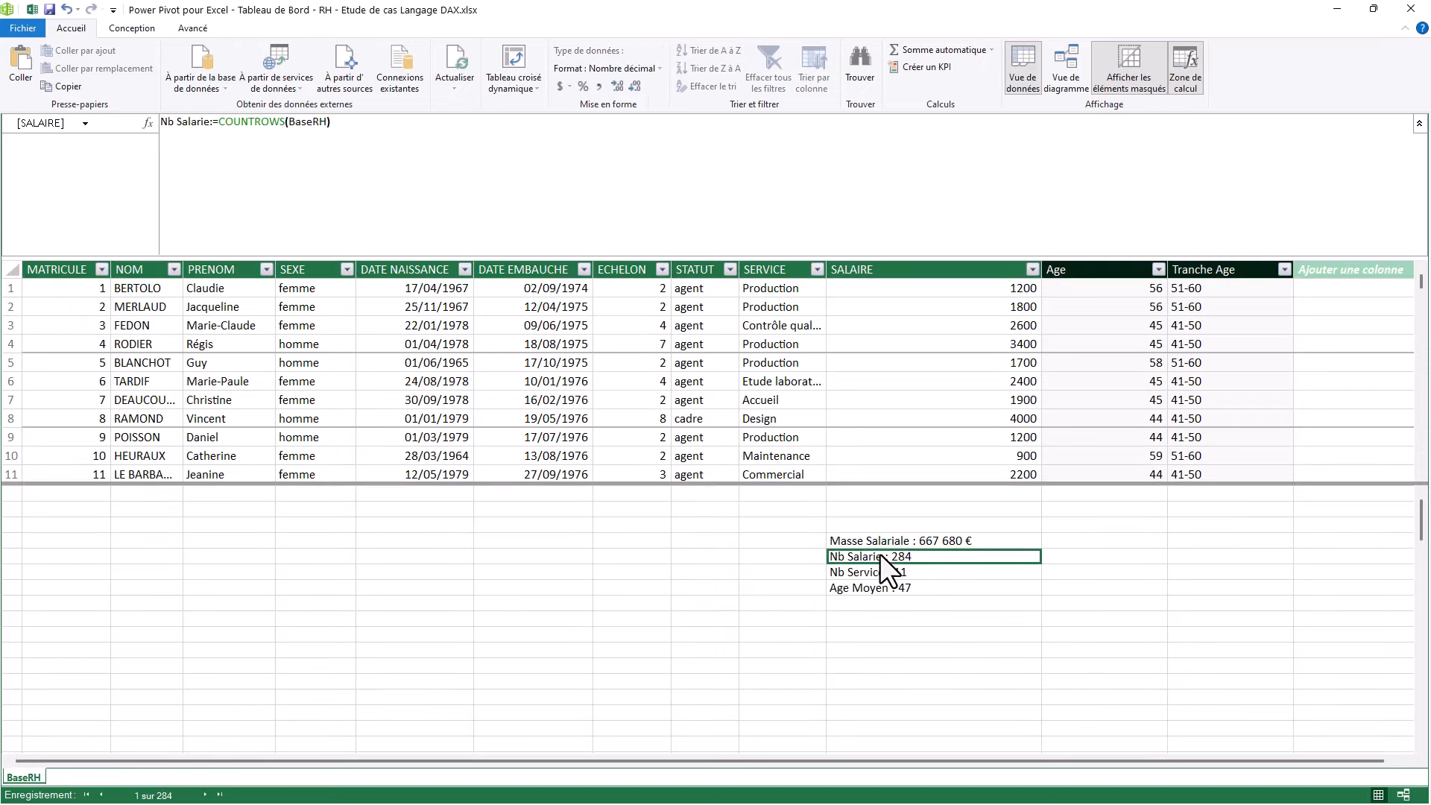
click(881, 573)
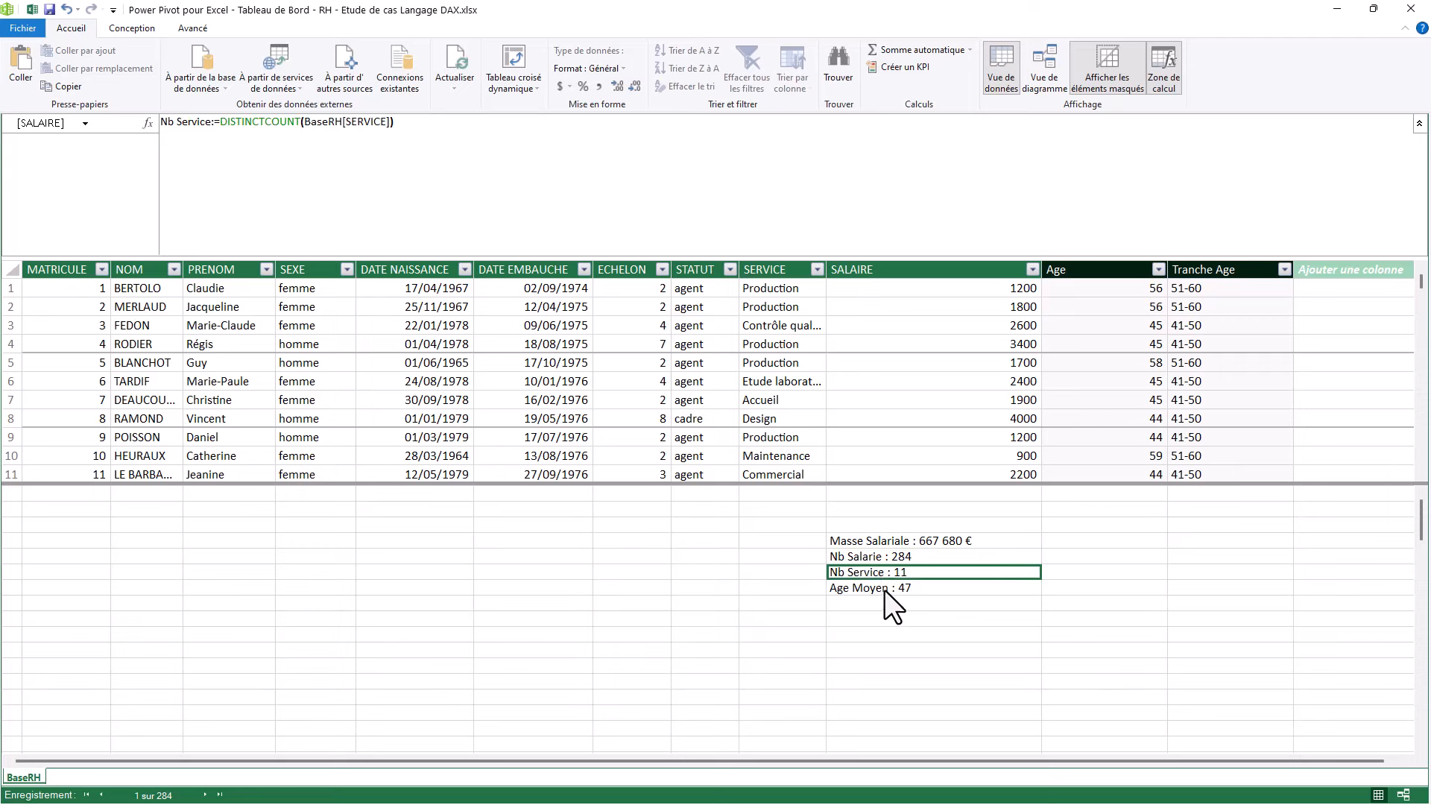
click(883, 588)
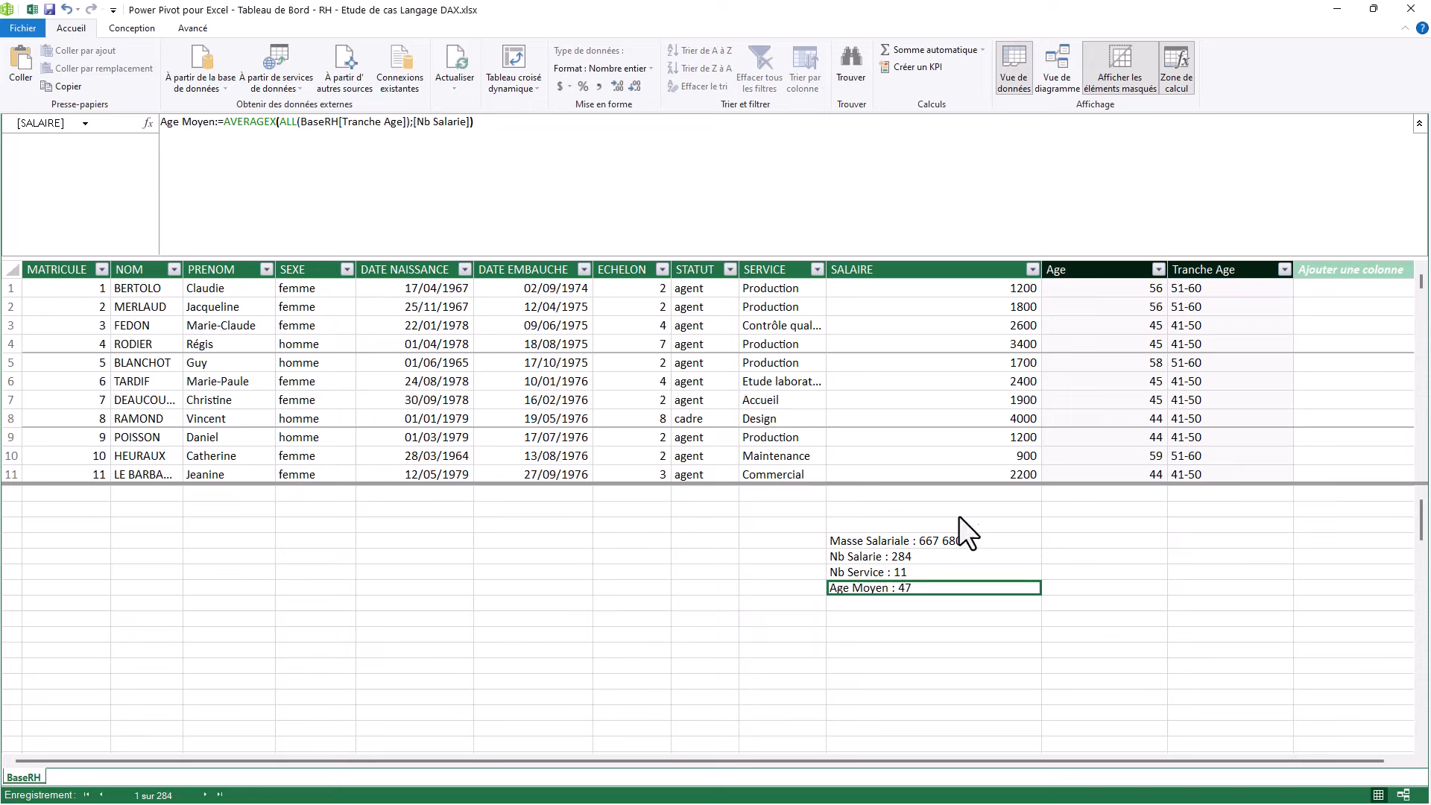
click(878, 540)
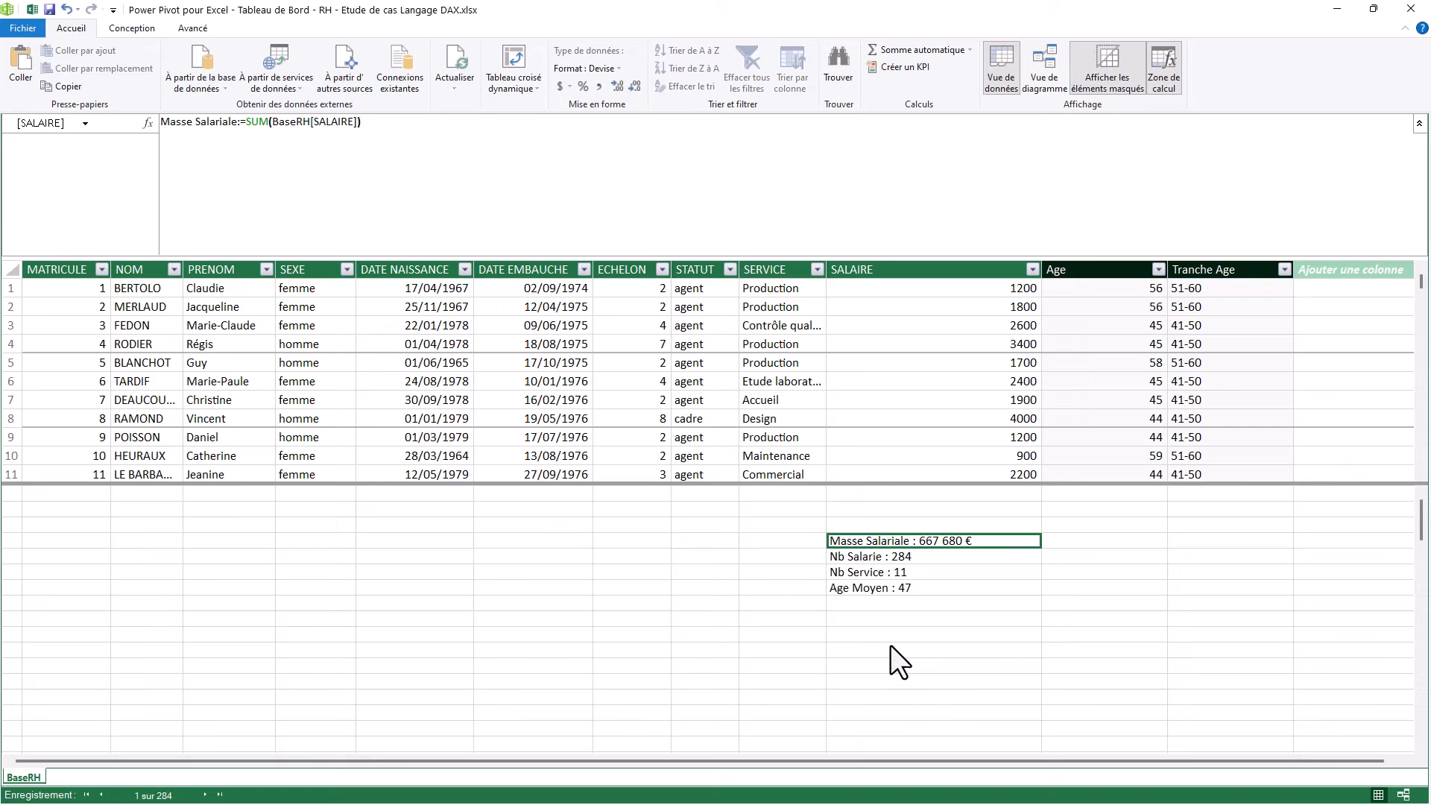
click(876, 606)
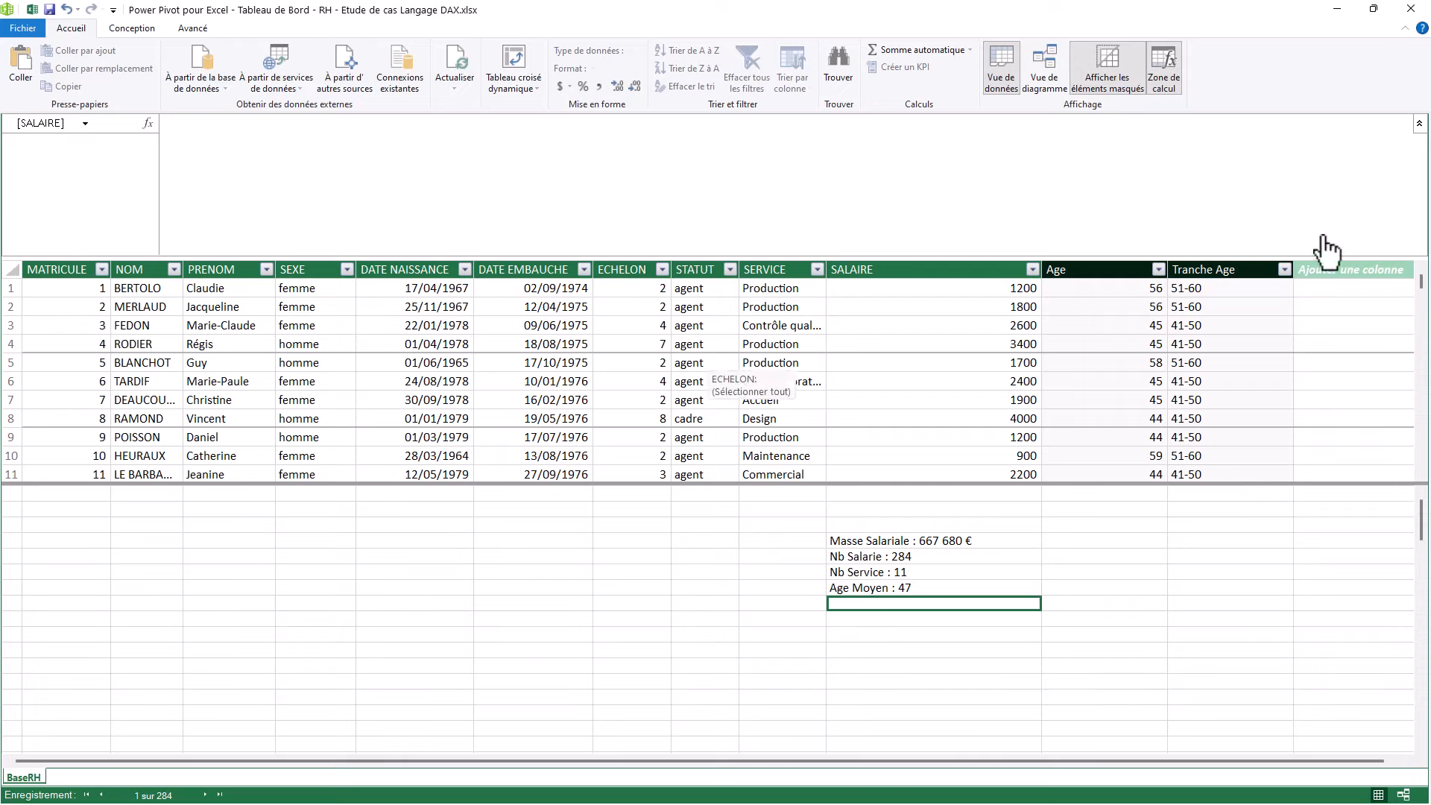
click(1419, 123)
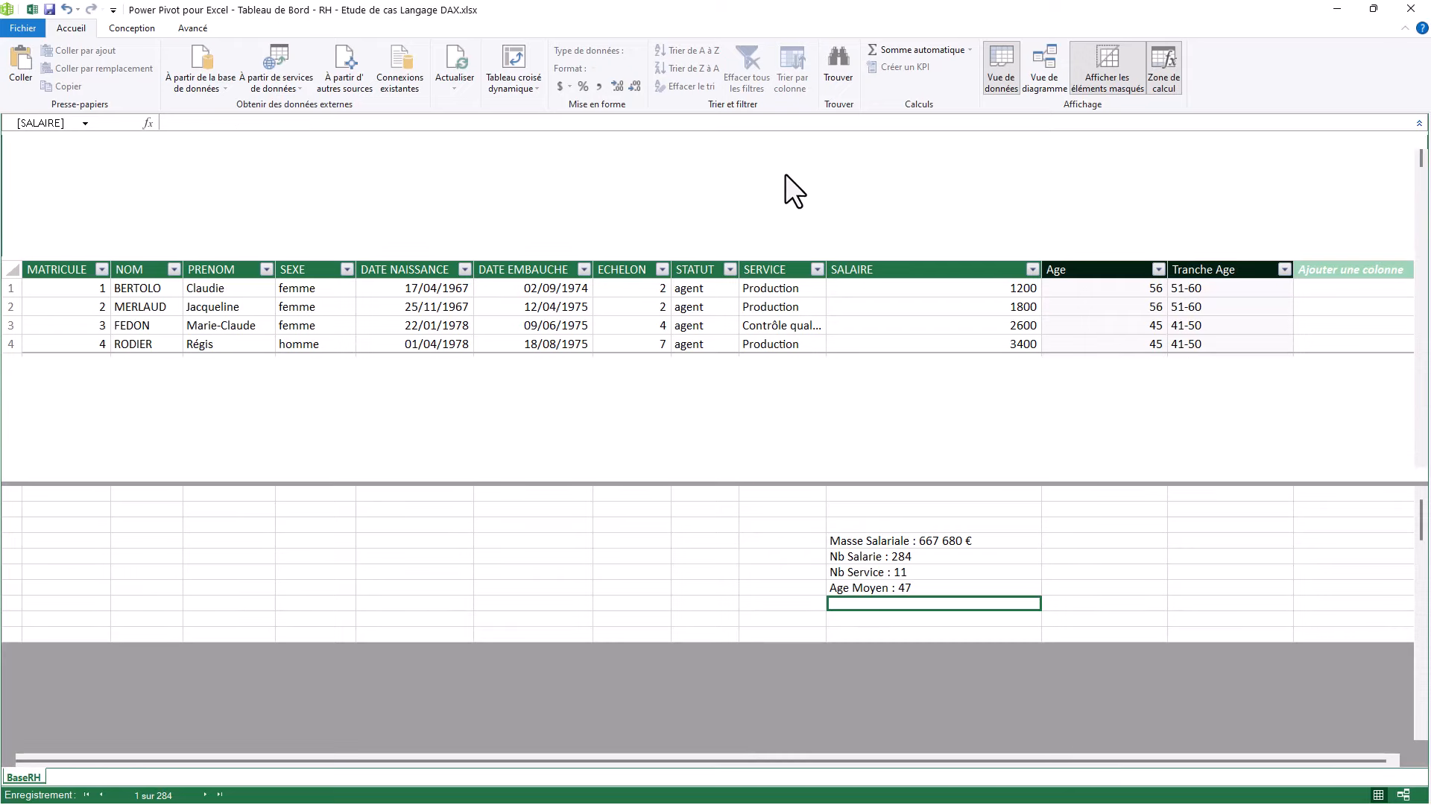